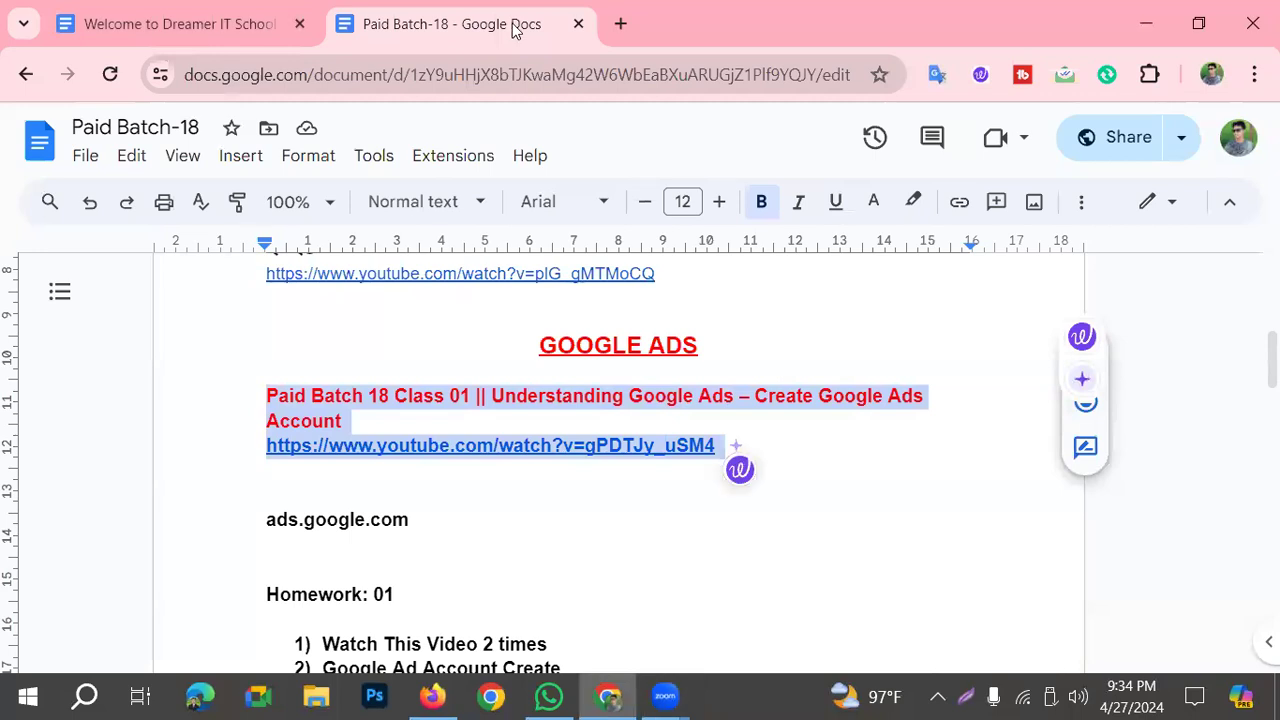
# Step: Open the Google Ads home page at ads.google.com in a new browser tab
pyautogui.click(620, 23)
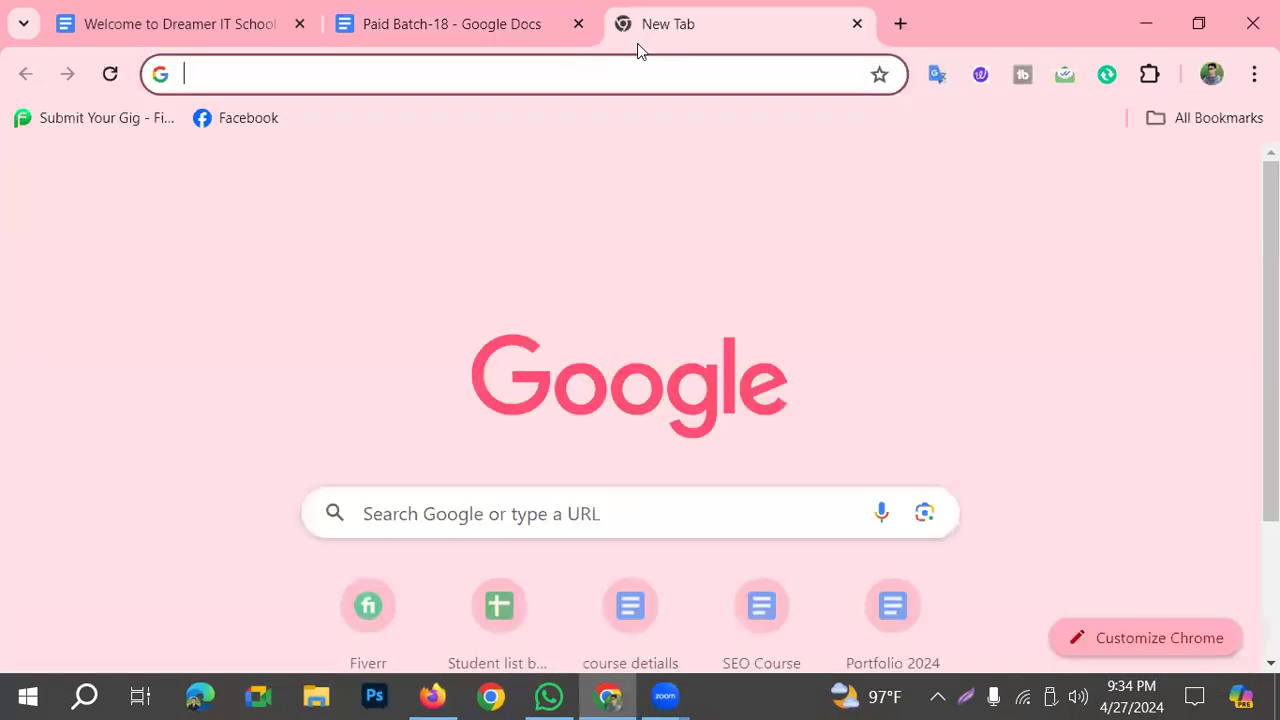
pyautogui.click(400, 80)
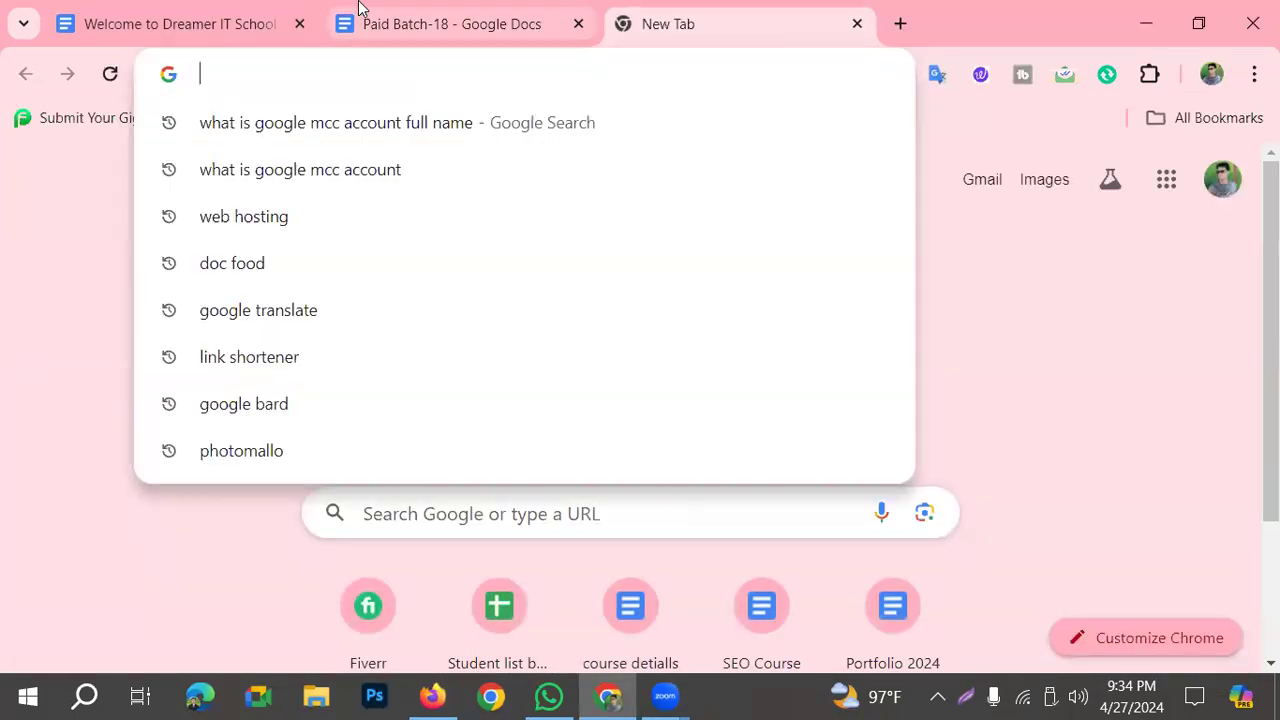
pyautogui.write('ads.google.com')
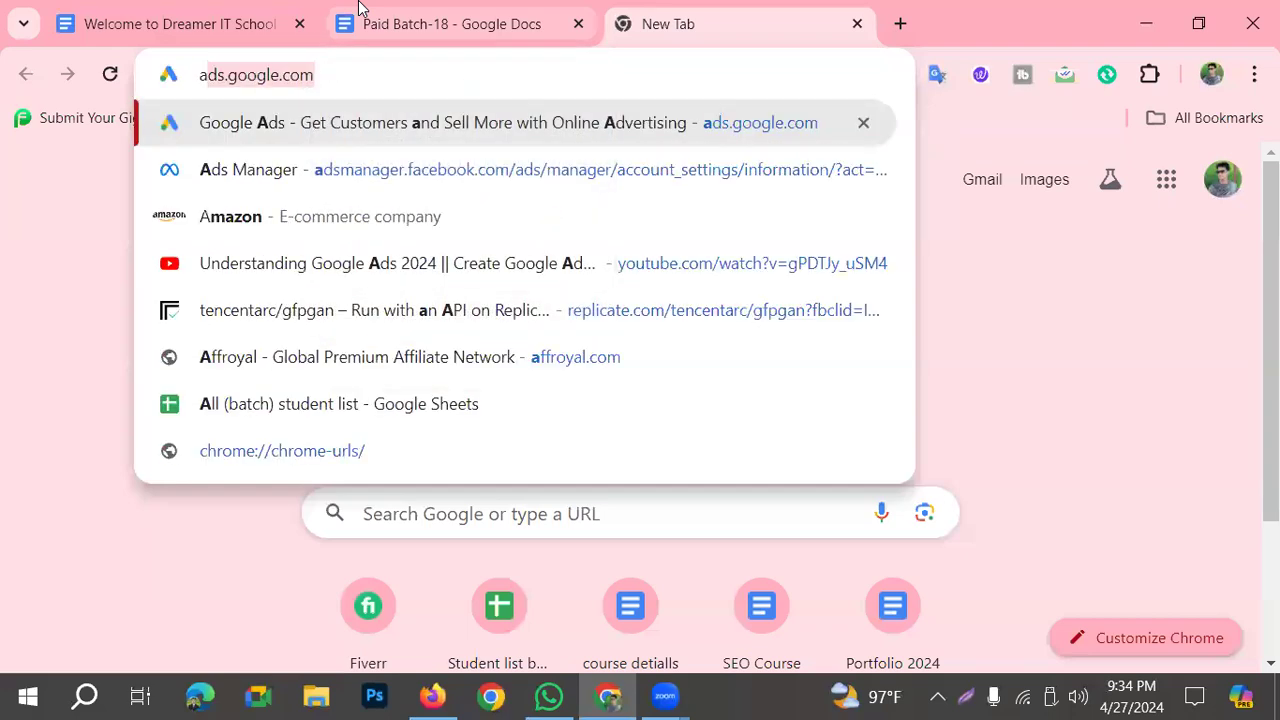
pyautogui.press('Return')
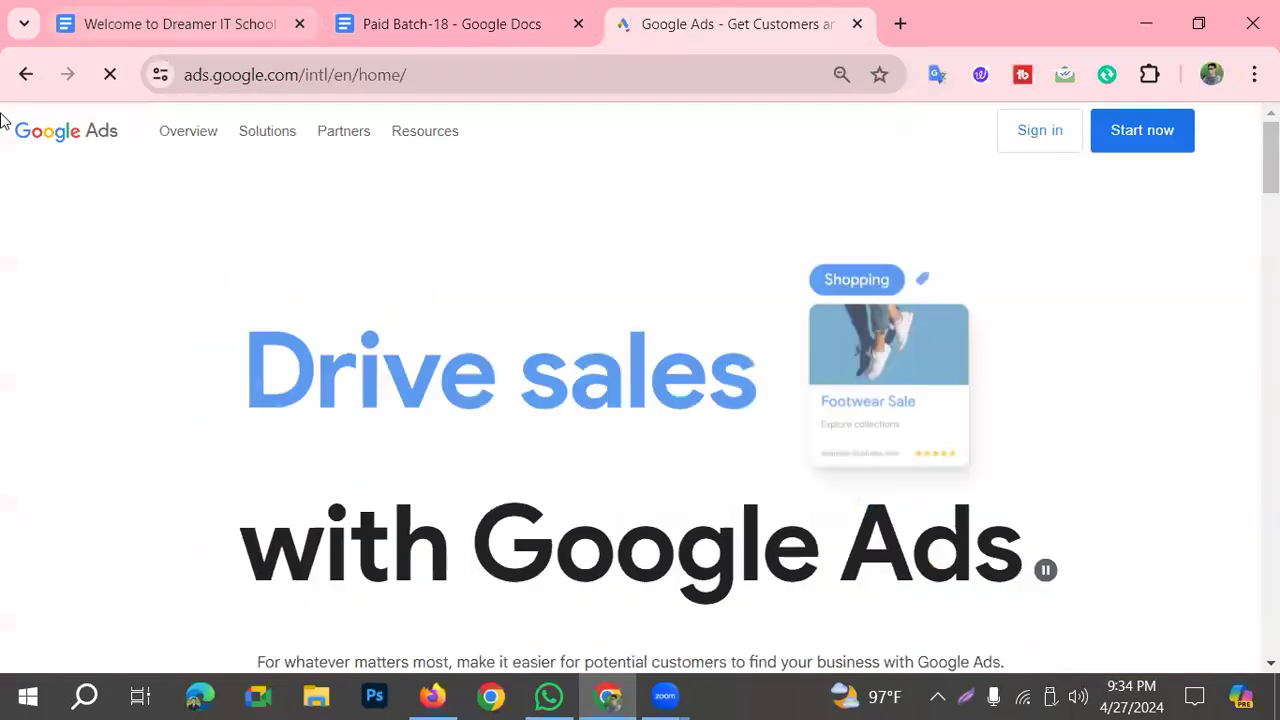
pyautogui.moveTo(273, 131)
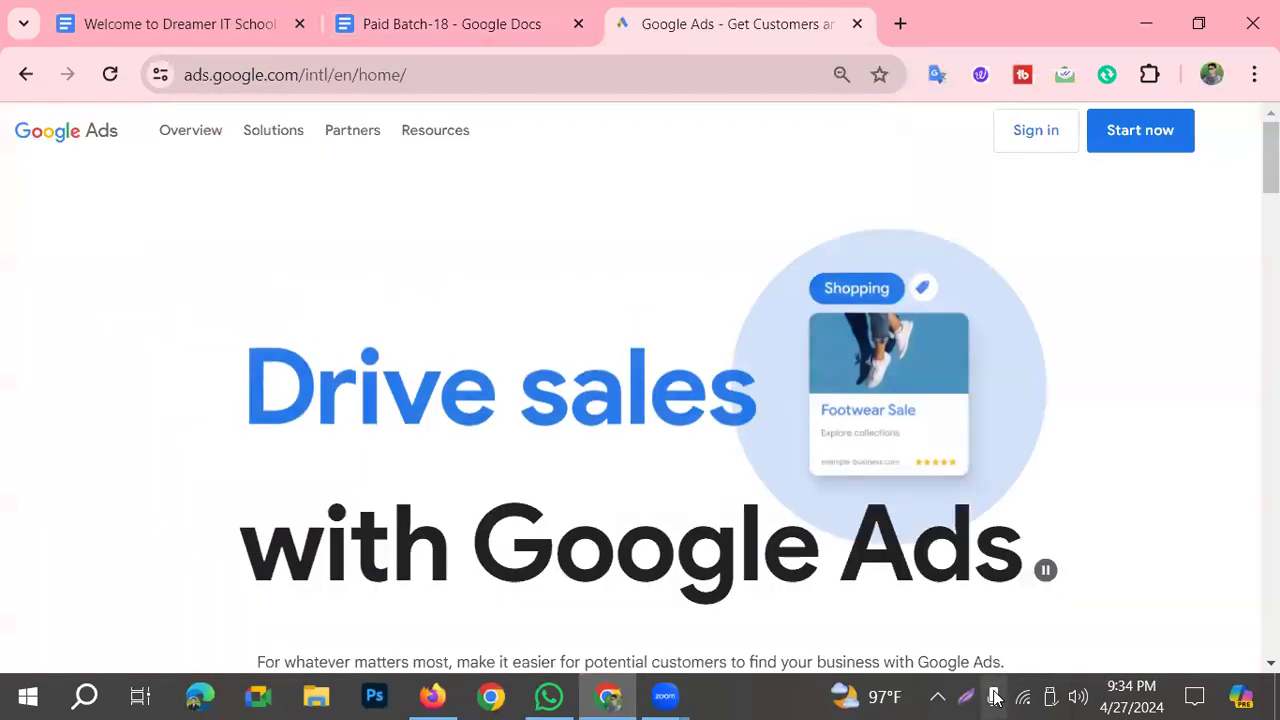
# Step: Mark the Sign in option with a red rectangle and an arrow on a screen capture, dismiss the capture and sign in to Google Ads
pyautogui.click(966, 697)
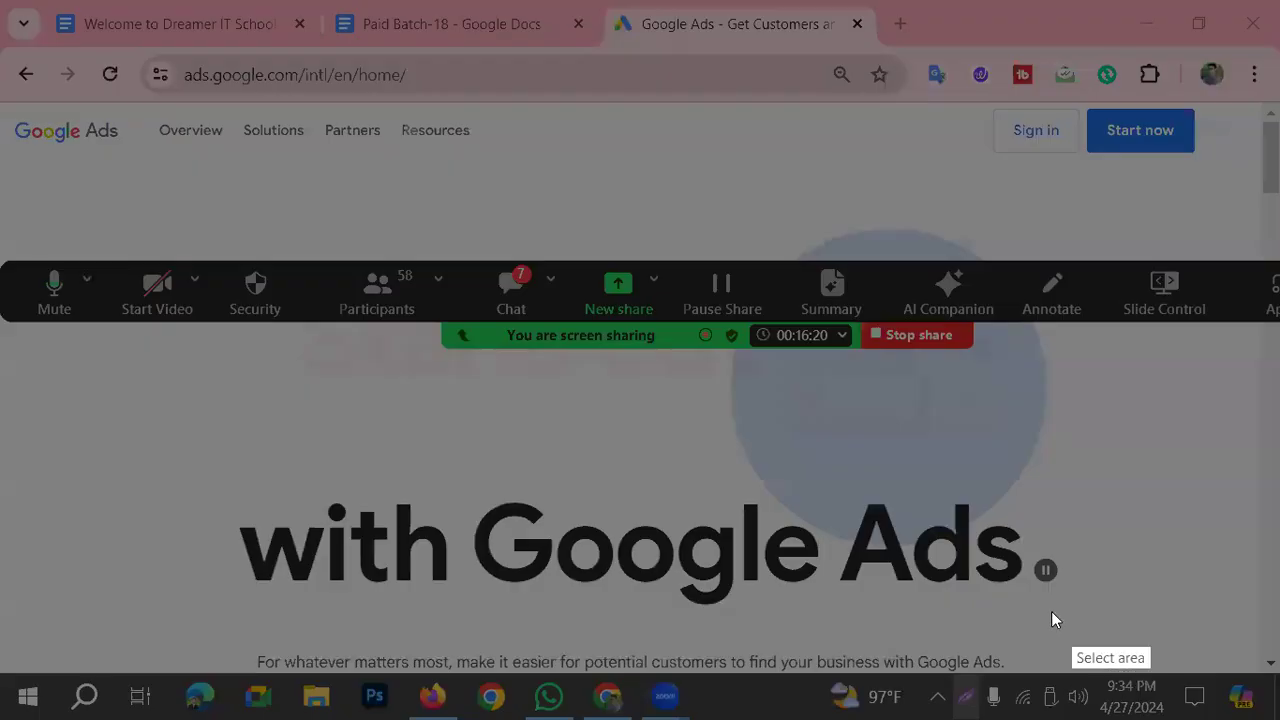
pyautogui.click(1070, 612)
pyautogui.click(1065, 610)
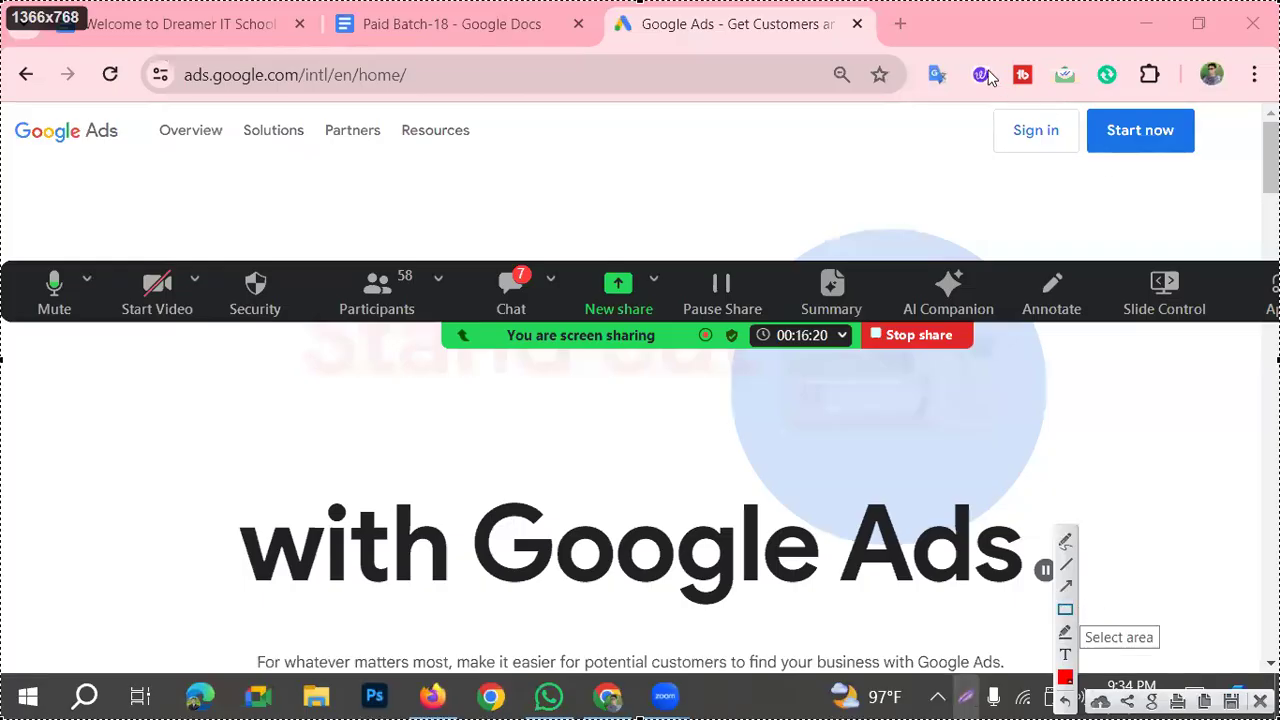
pyautogui.moveTo(967, 104)
pyautogui.mouseDown()
pyautogui.moveTo(1040, 130)
pyautogui.moveTo(1075, 170)
pyautogui.moveTo(1088, 160)
pyautogui.mouseUp()
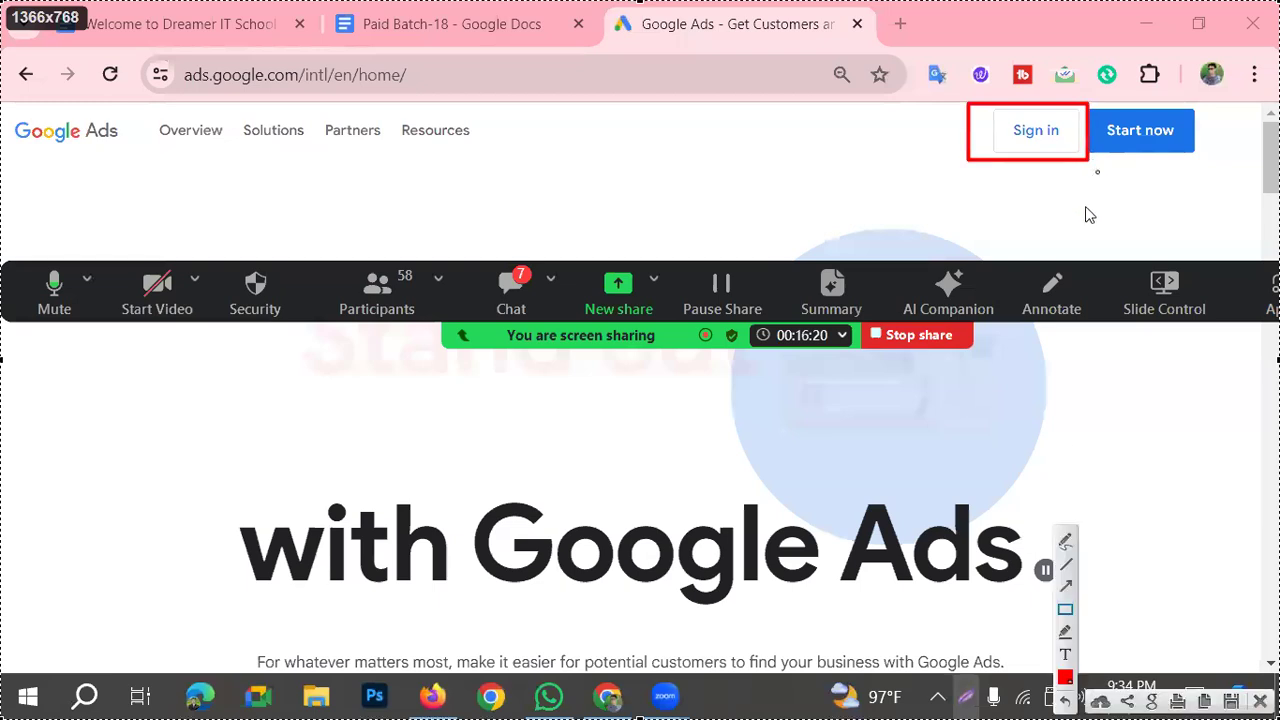
pyautogui.moveTo(500, 230); pyautogui.dragTo(495, 160)
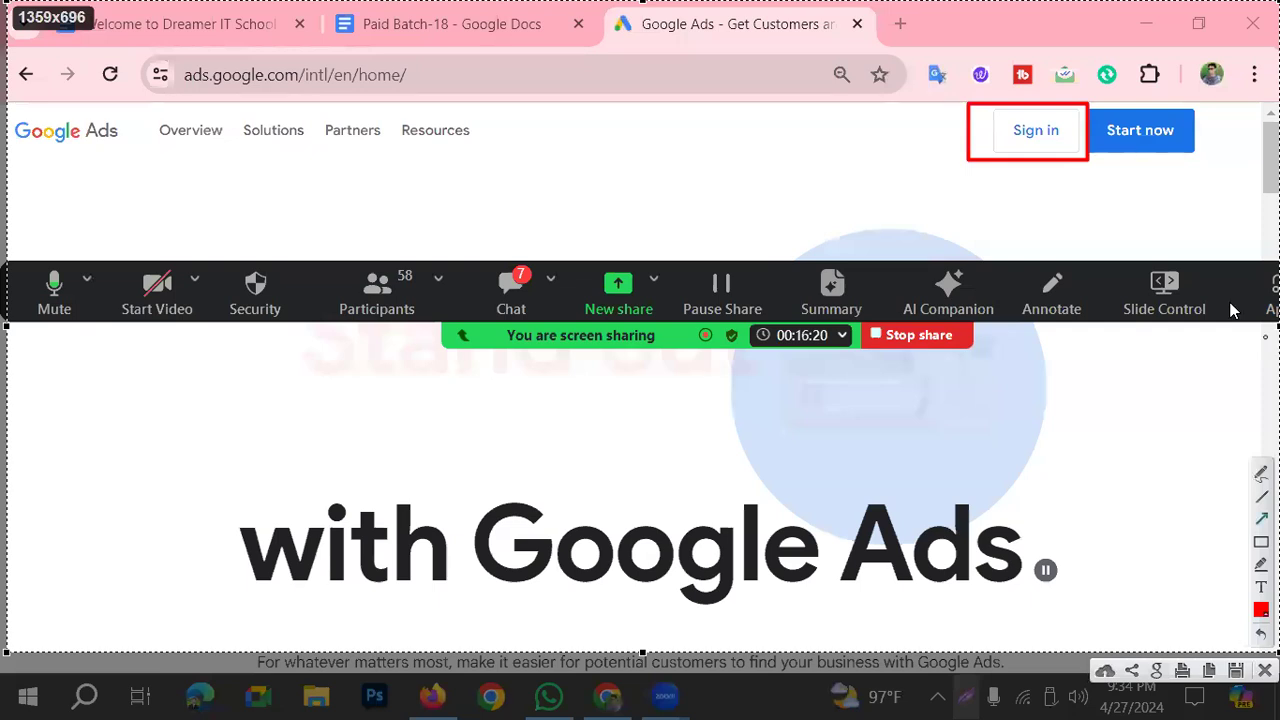
pyautogui.moveTo(702, 197)
pyautogui.mouseDown()
pyautogui.moveTo(939, 119)
pyautogui.moveTo(955, 130)
pyautogui.mouseUp()
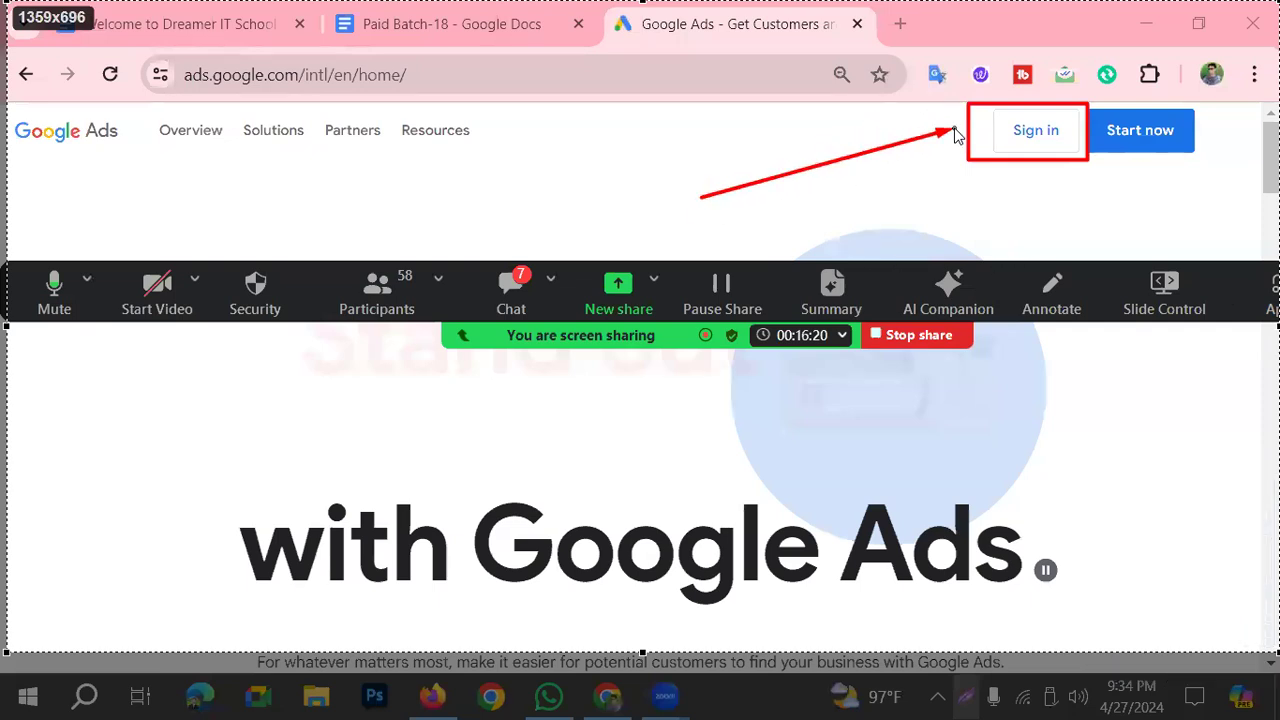
pyautogui.press('Escape')
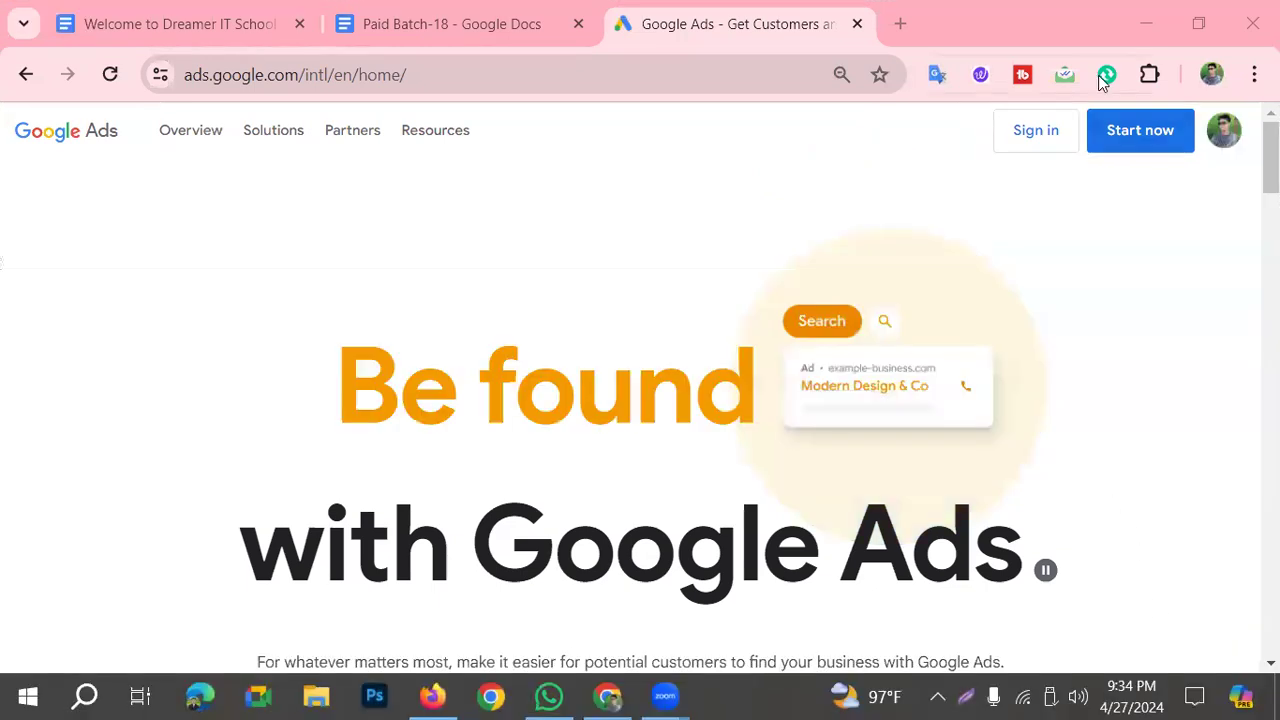
pyautogui.click(1047, 130)
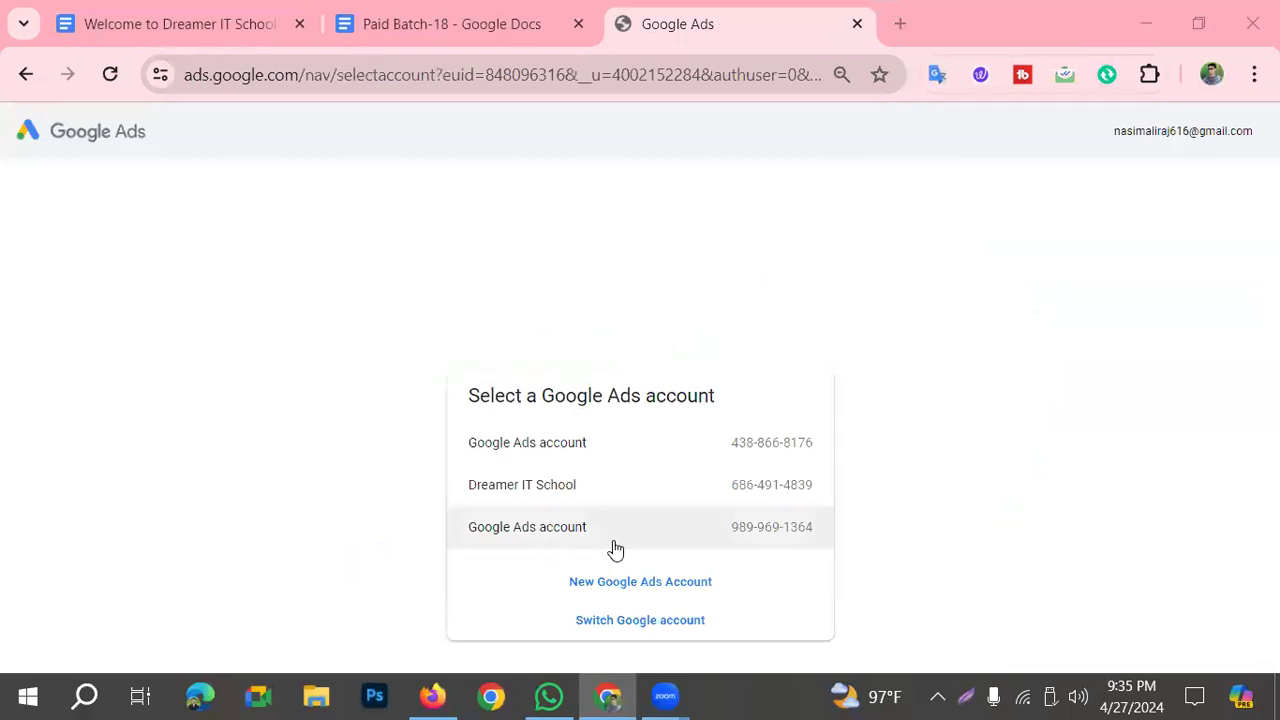
# Step: Frame the listed Google Ads accounts in red on a screen capture, point an arrow at the last one and discard the capture
pyautogui.click(970, 696)
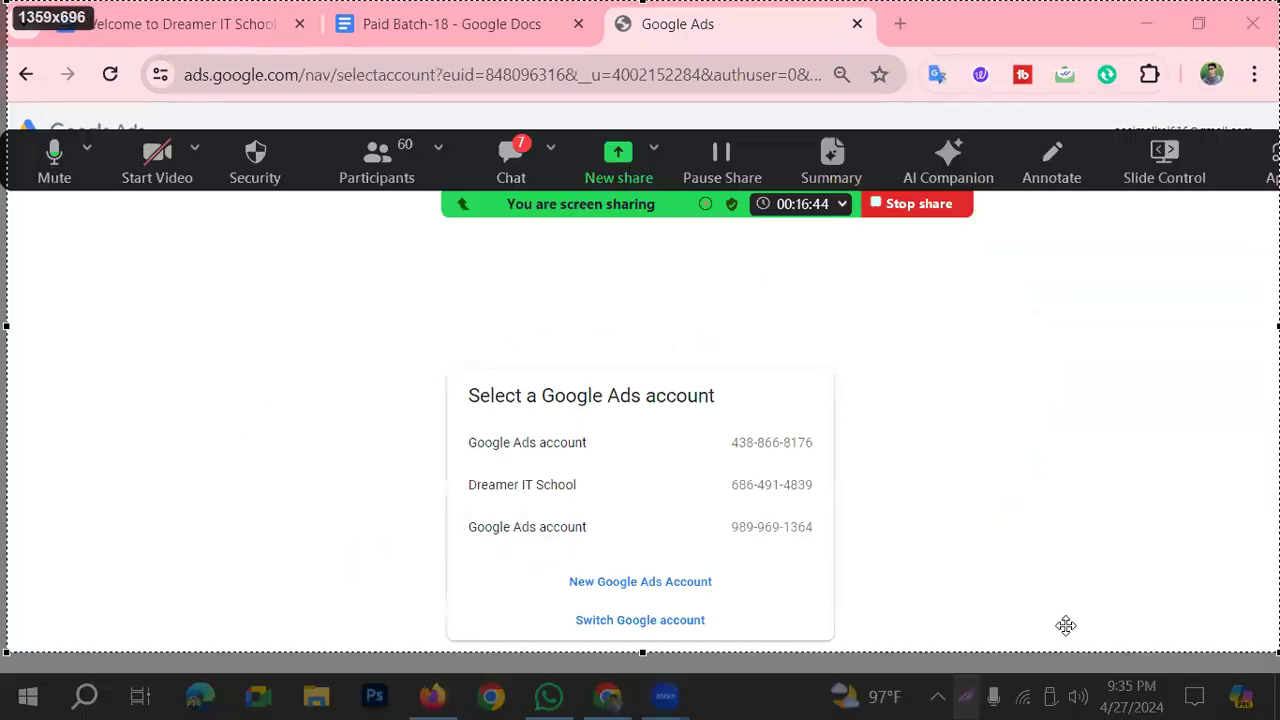
pyautogui.click(1065, 609)
pyautogui.moveTo(455, 421); pyautogui.dragTo(592, 487)
pyautogui.moveTo(660, 521); pyautogui.dragTo(830, 548)
pyautogui.click(1065, 590)
pyautogui.moveTo(316, 640)
pyautogui.mouseDown()
pyautogui.moveTo(418, 598)
pyautogui.moveTo(480, 541)
pyautogui.mouseUp()
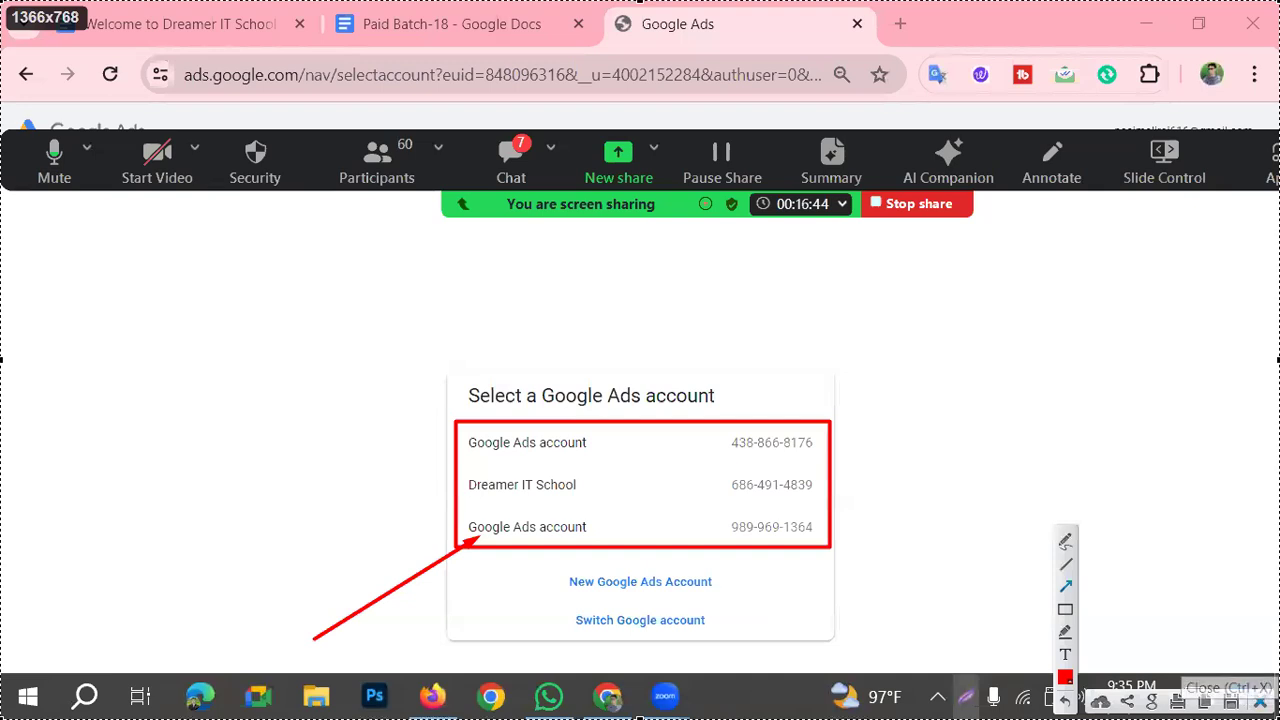
pyautogui.click(1260, 701)
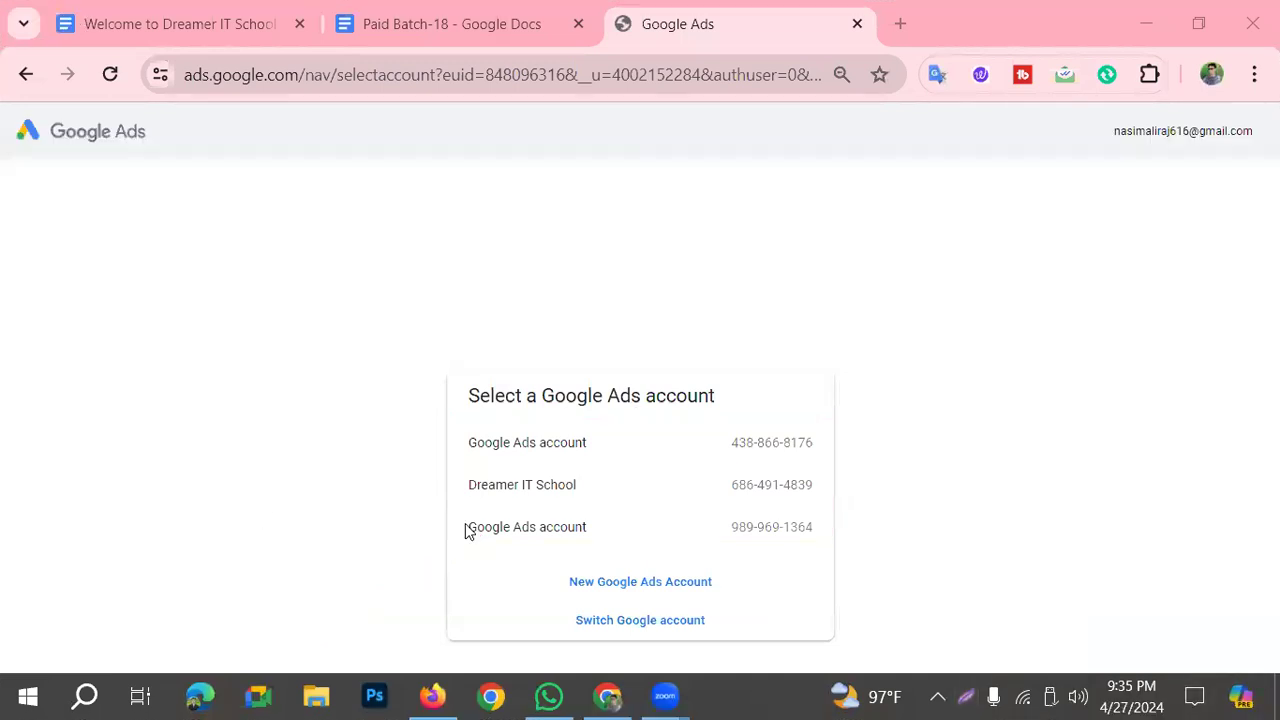
# Step: Open the last Google Ads account in the selection list and close its help pane
pyautogui.click(535, 534)
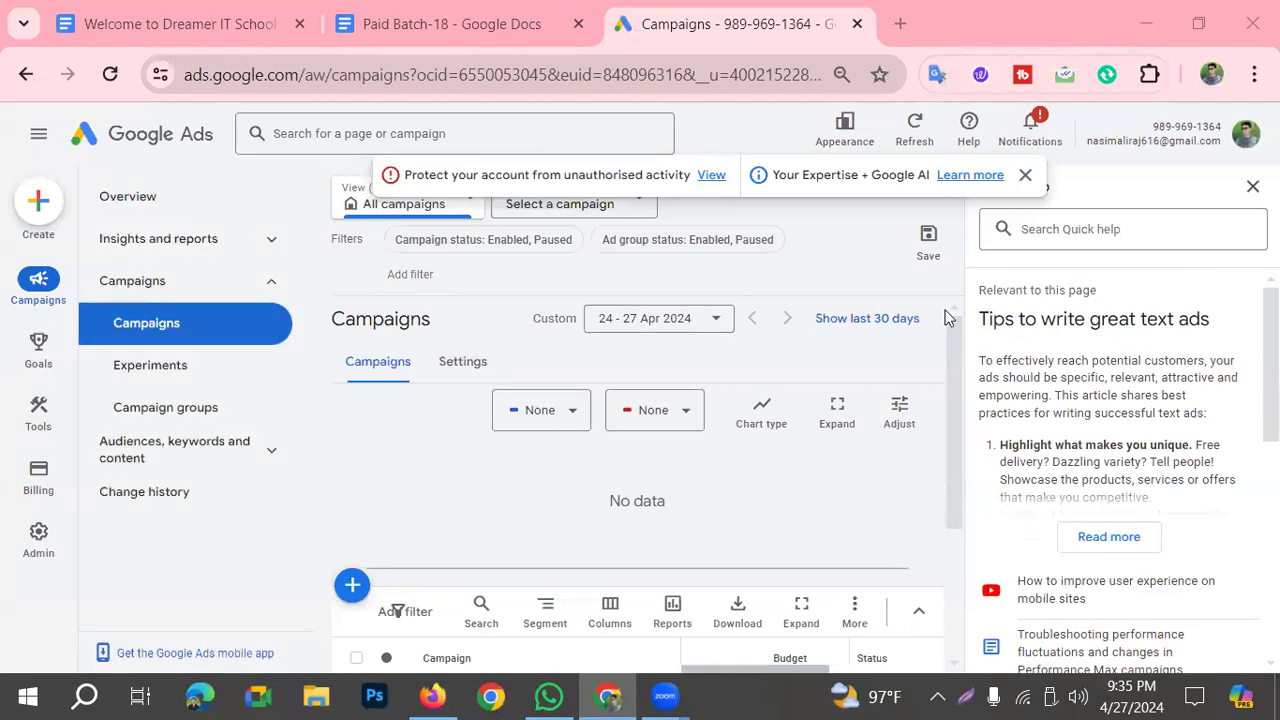
pyautogui.click(1252, 188)
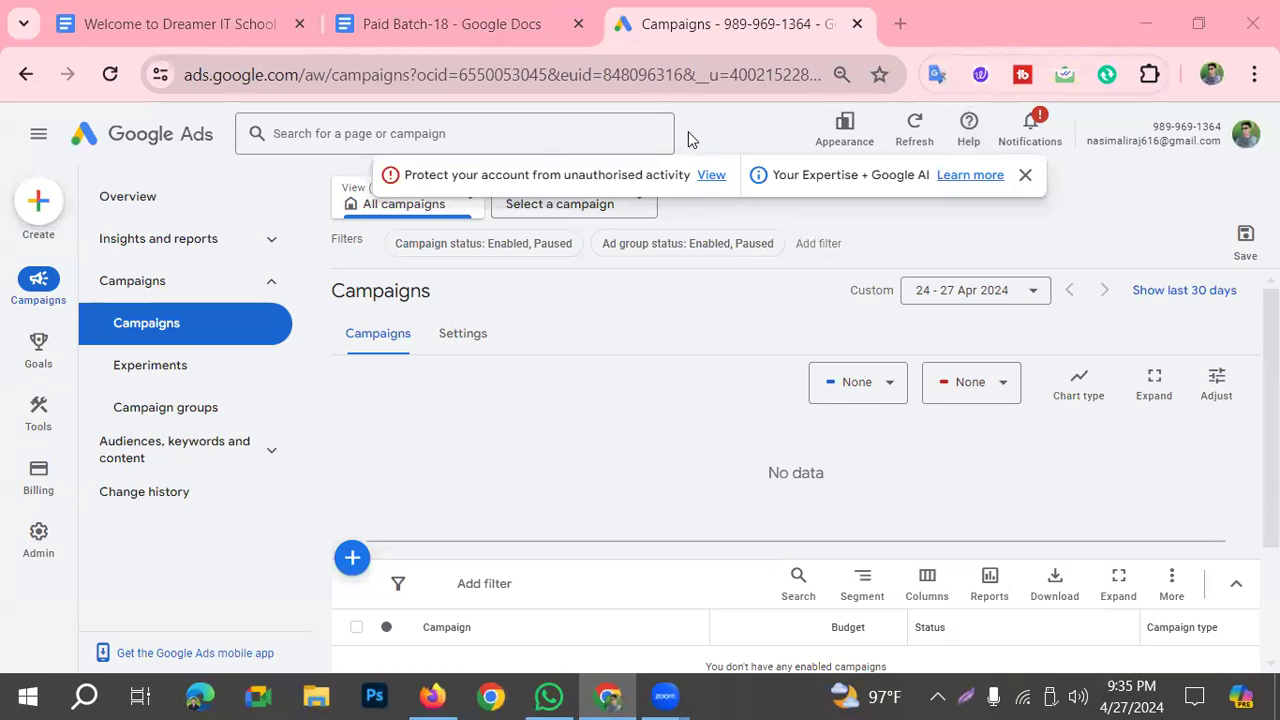
# Step: Show the profile's account list, frame the active Google Ads account in red on a screen capture and discard the capture
pyautogui.click(1245, 135)
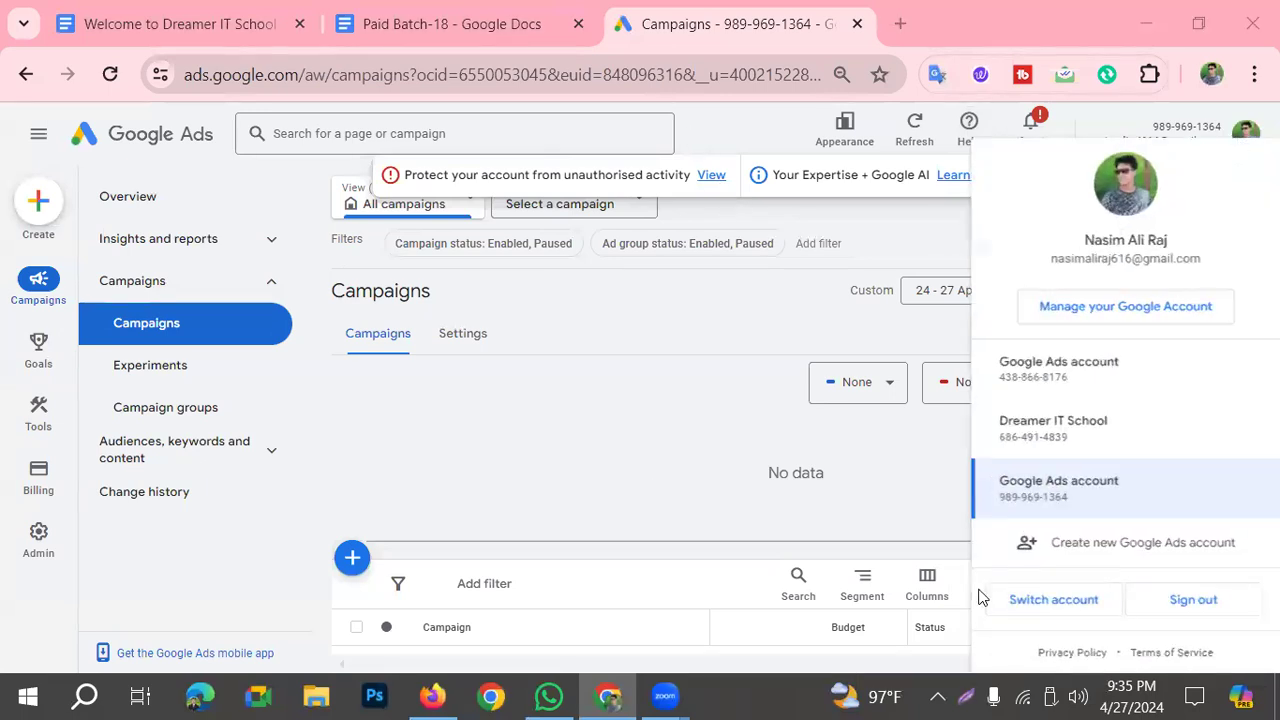
pyautogui.click(966, 698)
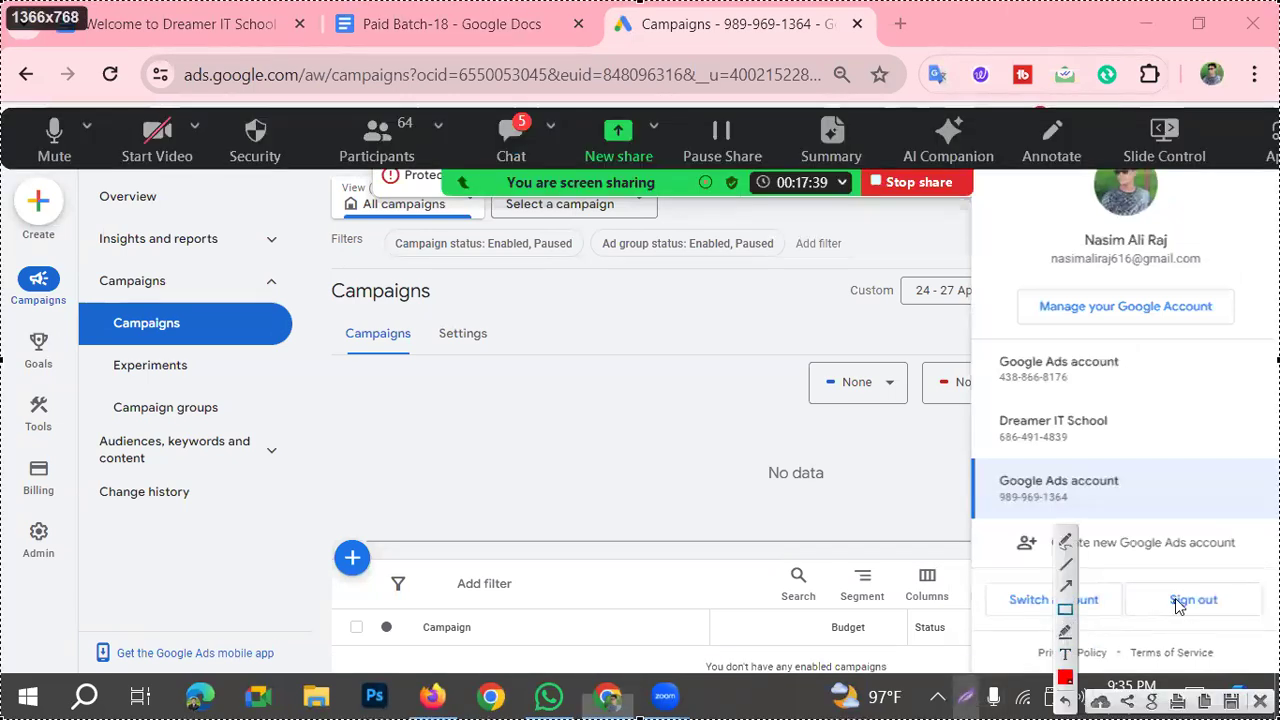
pyautogui.moveTo(981, 466); pyautogui.dragTo(1135, 521)
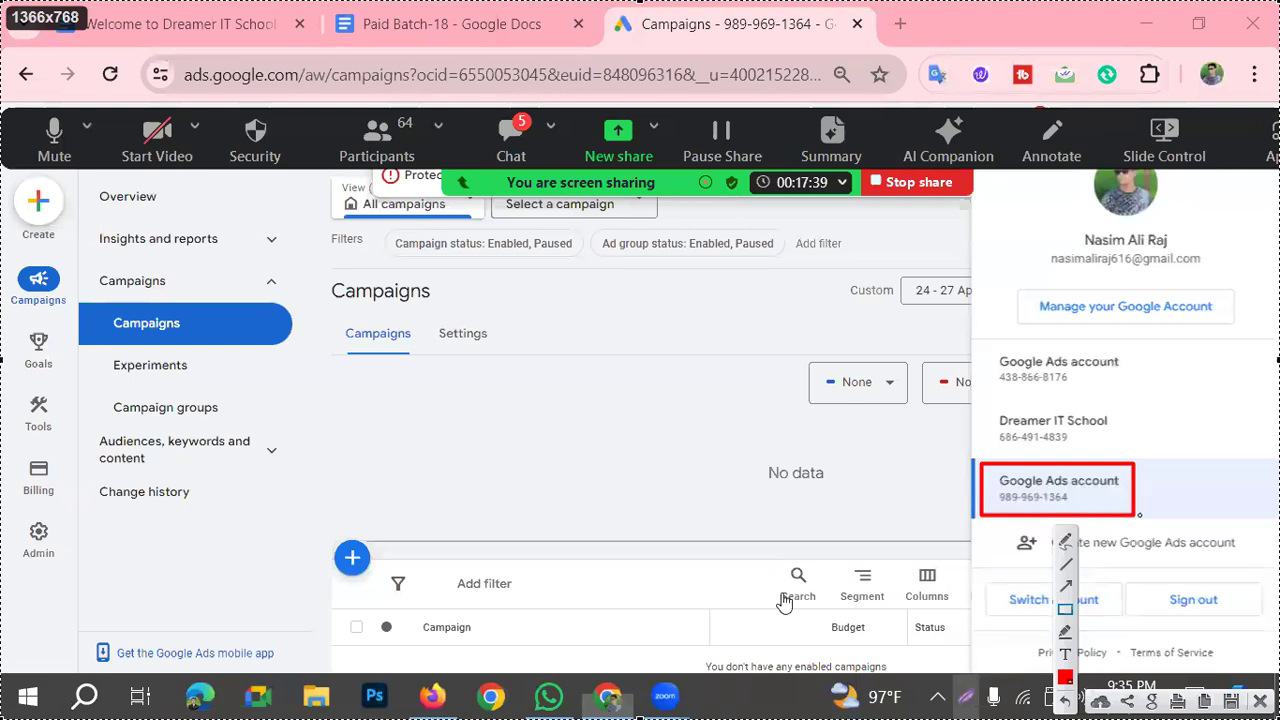
pyautogui.press('Escape')
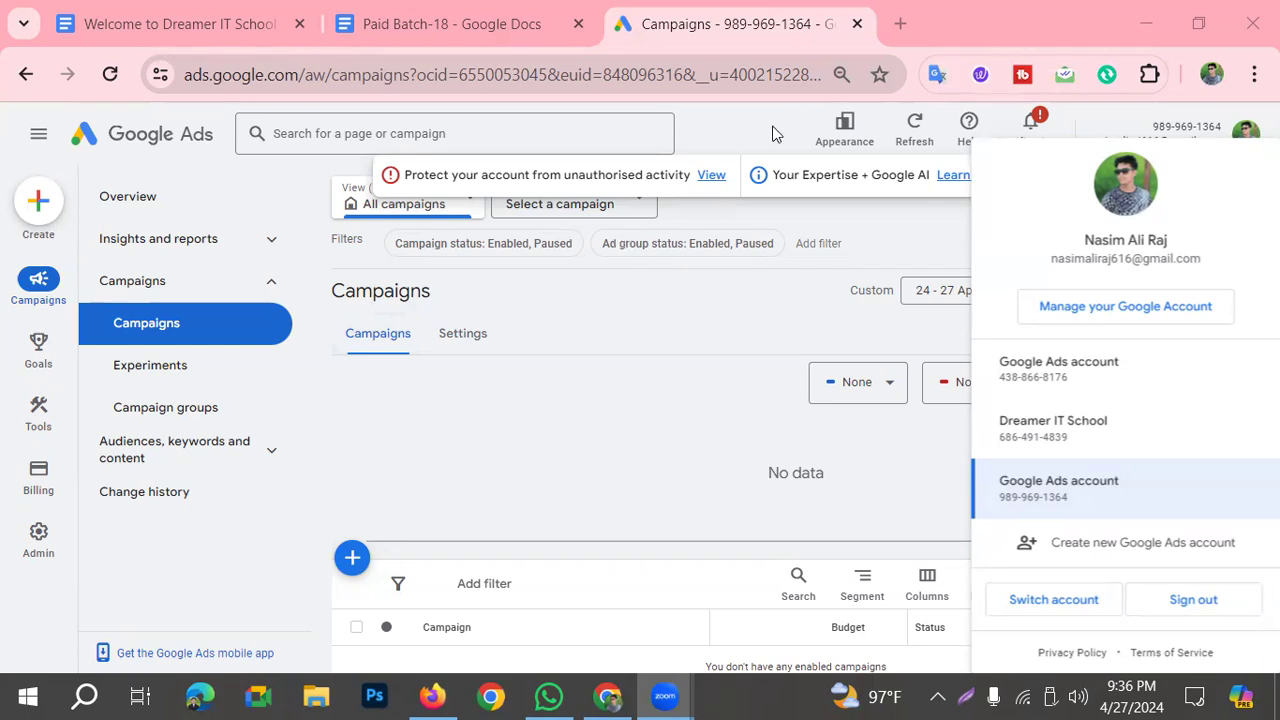
# Step: Frame each of the three Google Ads accounts in red on a screen capture, add an arrow to the active one and discard the capture
pyautogui.click(968, 697)
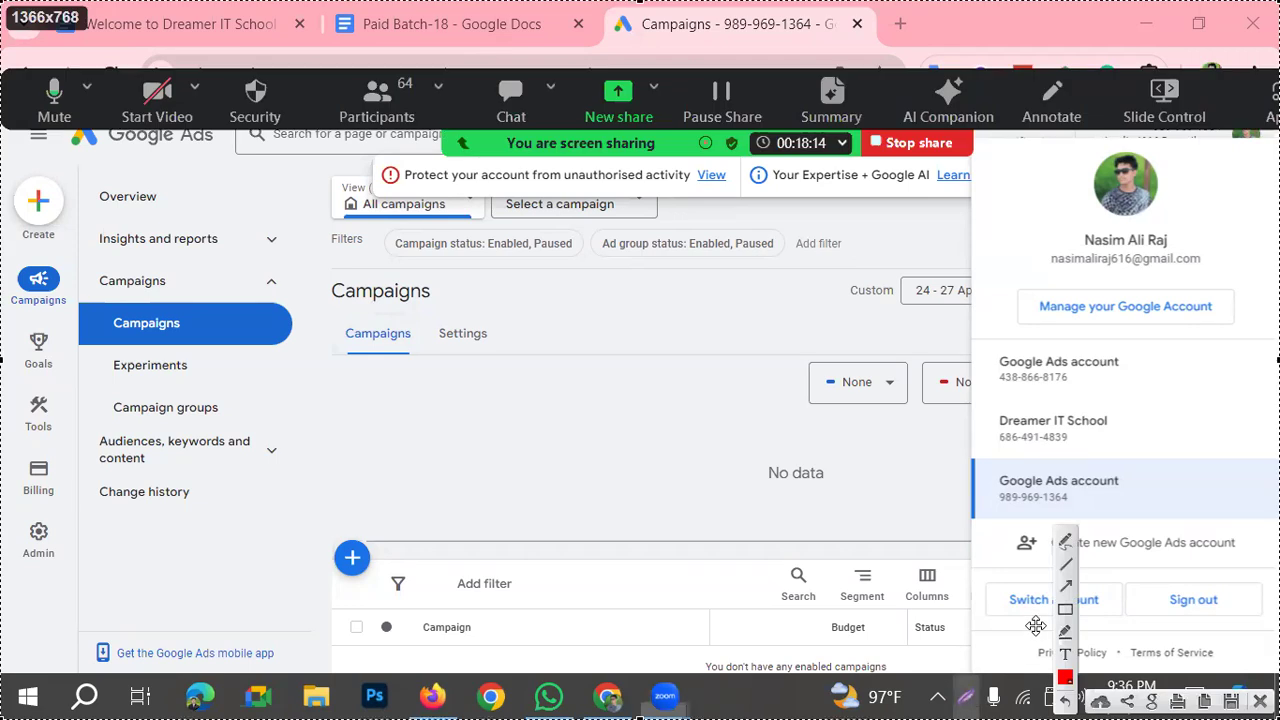
pyautogui.click(1065, 610)
pyautogui.moveTo(975, 459)
pyautogui.mouseDown()
pyautogui.moveTo(1010, 508)
pyautogui.moveTo(1155, 515)
pyautogui.mouseUp()
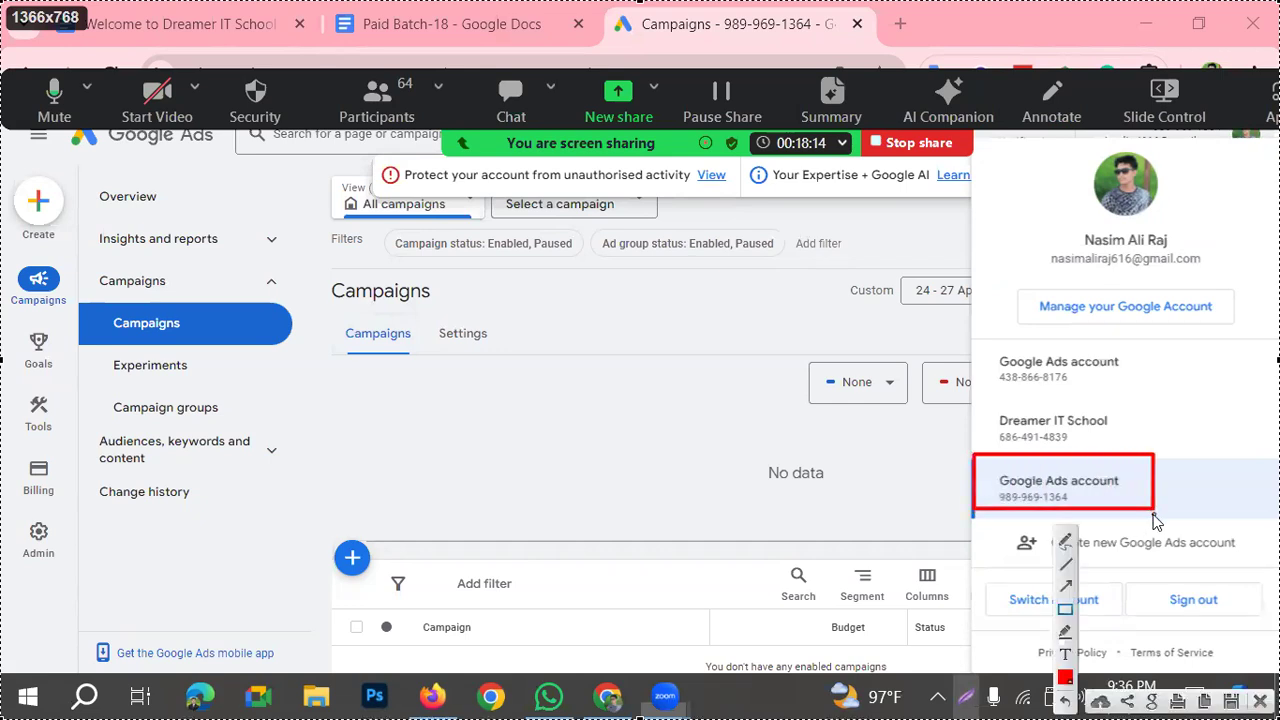
pyautogui.moveTo(964, 391)
pyautogui.mouseDown()
pyautogui.moveTo(1027, 444)
pyautogui.moveTo(1130, 448)
pyautogui.mouseUp()
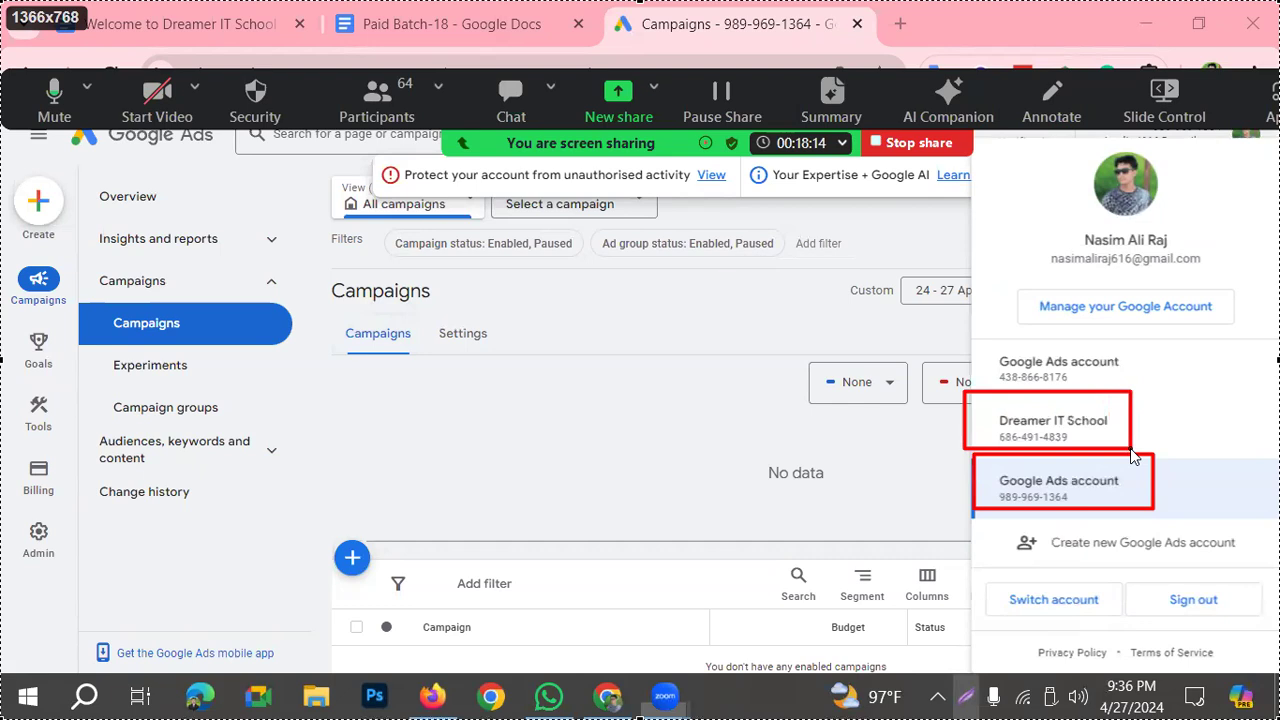
pyautogui.moveTo(981, 336); pyautogui.dragTo(1148, 392)
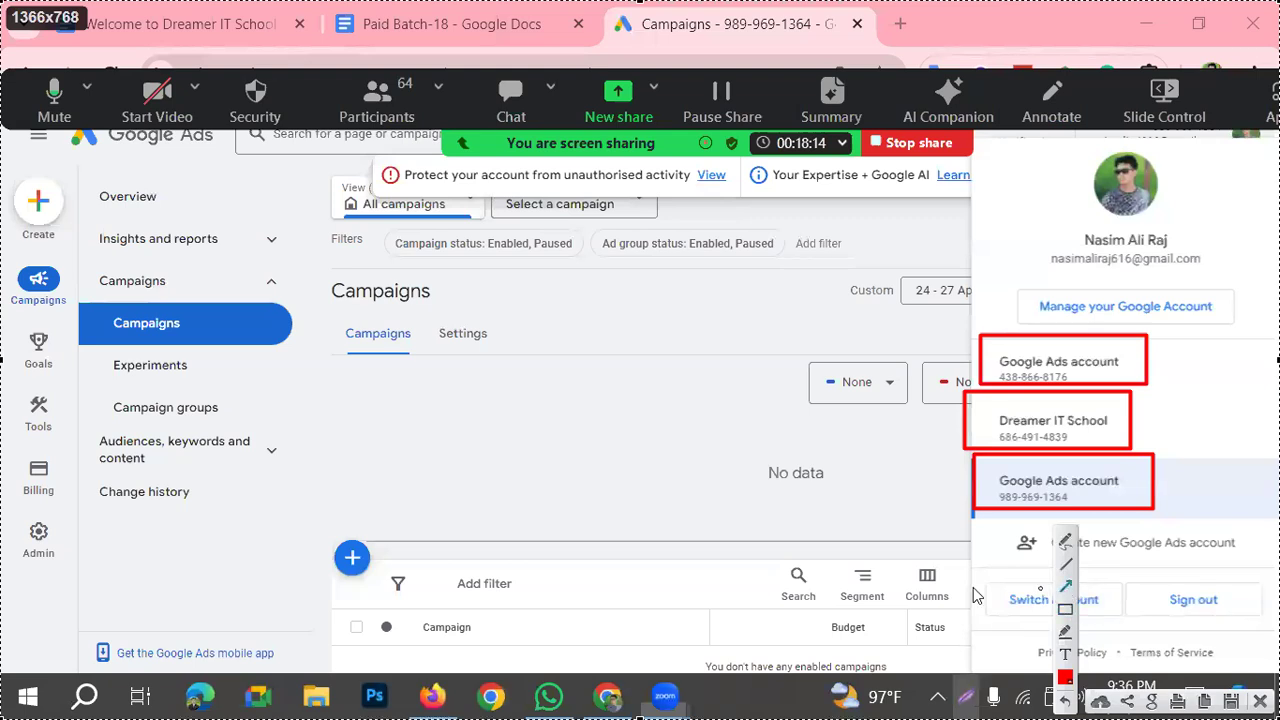
pyautogui.moveTo(542, 609)
pyautogui.mouseDown()
pyautogui.moveTo(943, 483)
pyautogui.moveTo(969, 489)
pyautogui.mouseUp()
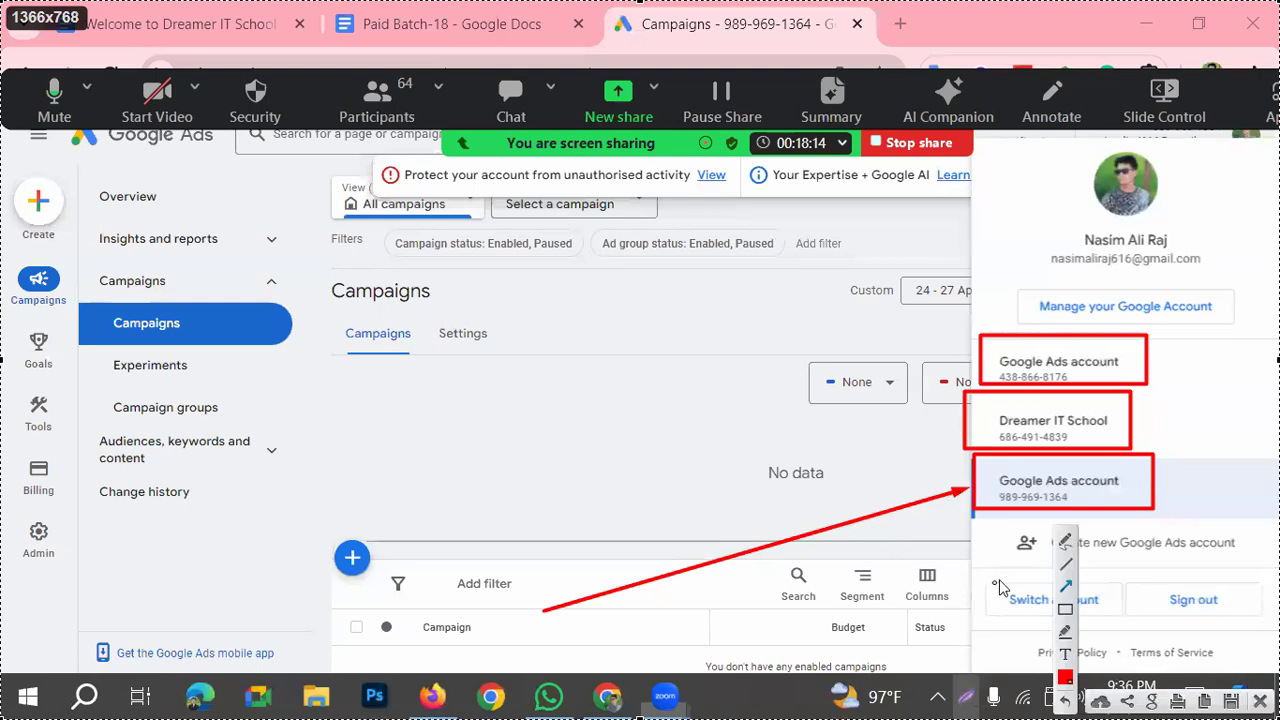
pyautogui.click(1260, 701)
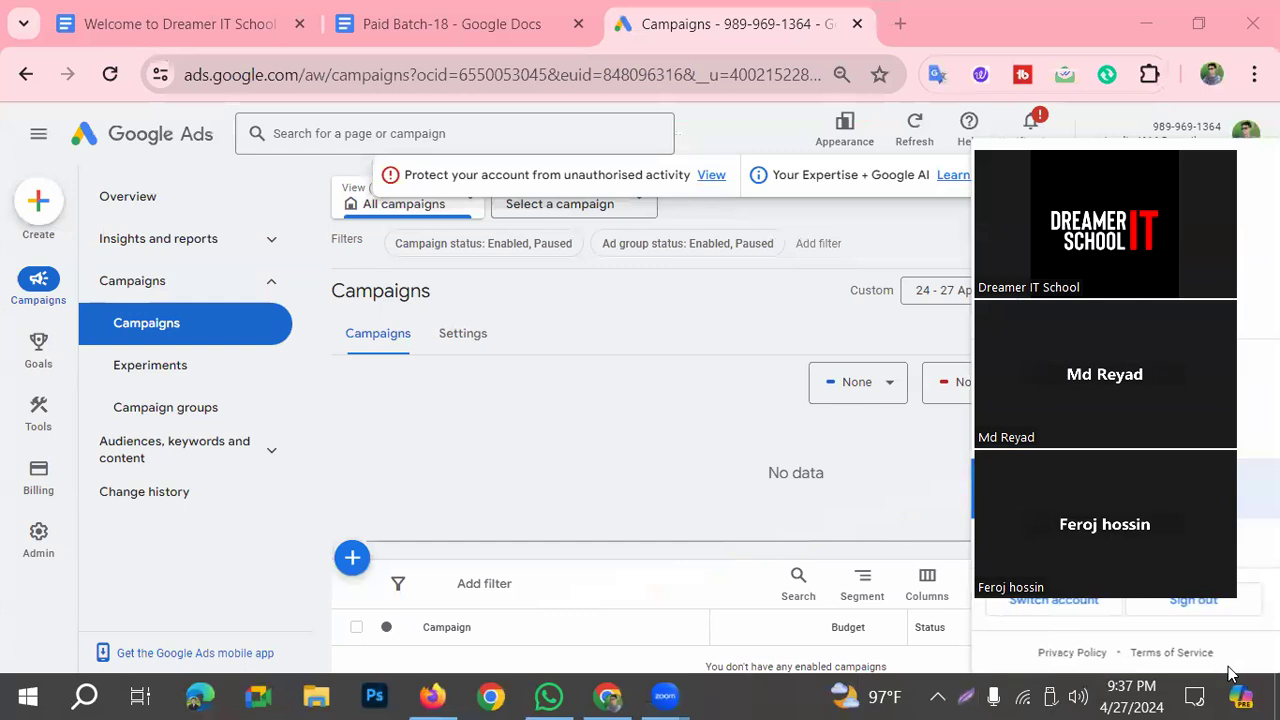
# Step: Mark Admin with a red rectangle and an arrow on a screen capture, and open the Admin account settings
pyautogui.click(968, 697)
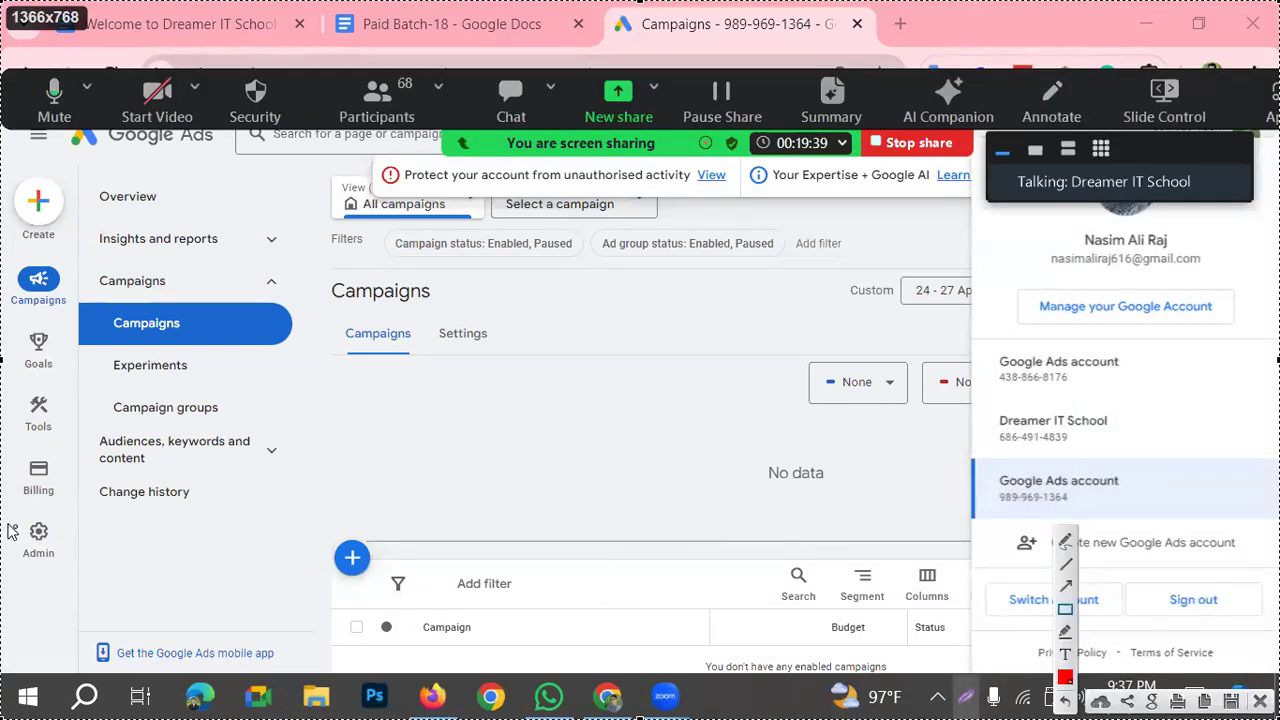
pyautogui.moveTo(3, 515); pyautogui.dragTo(71, 569)
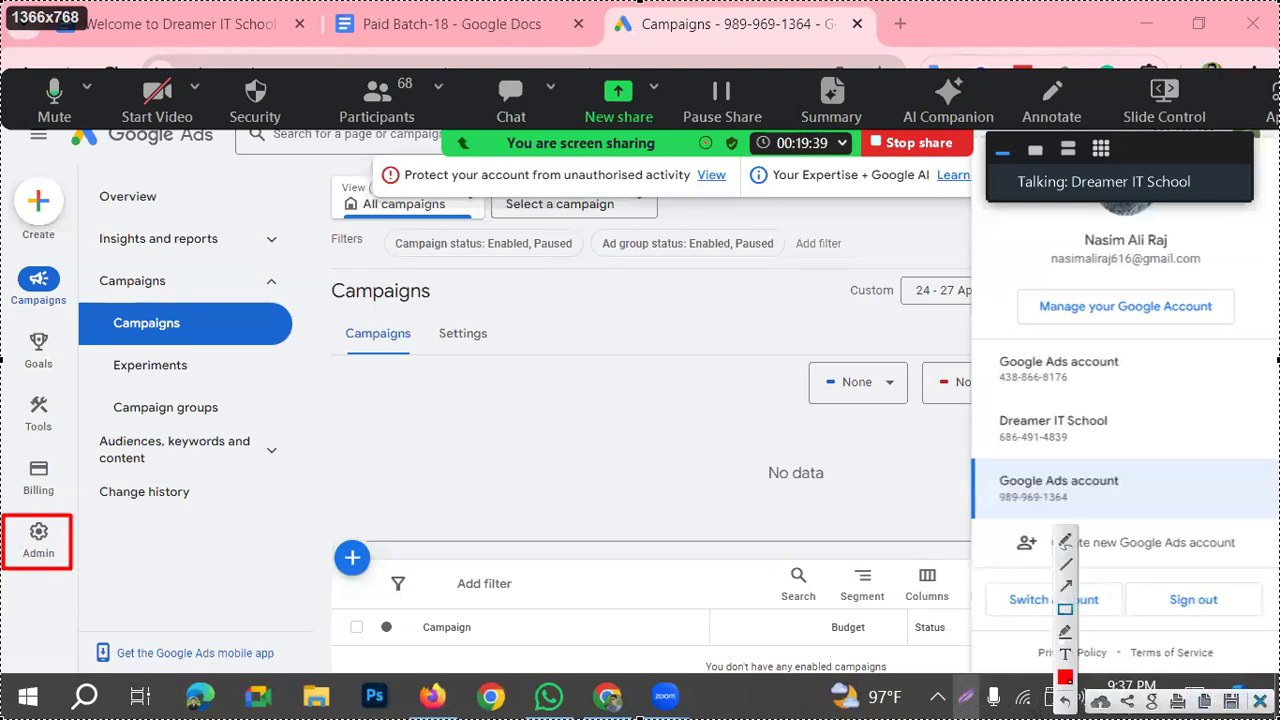
pyautogui.click(1065, 586)
pyautogui.moveTo(511, 616); pyautogui.dragTo(73, 551)
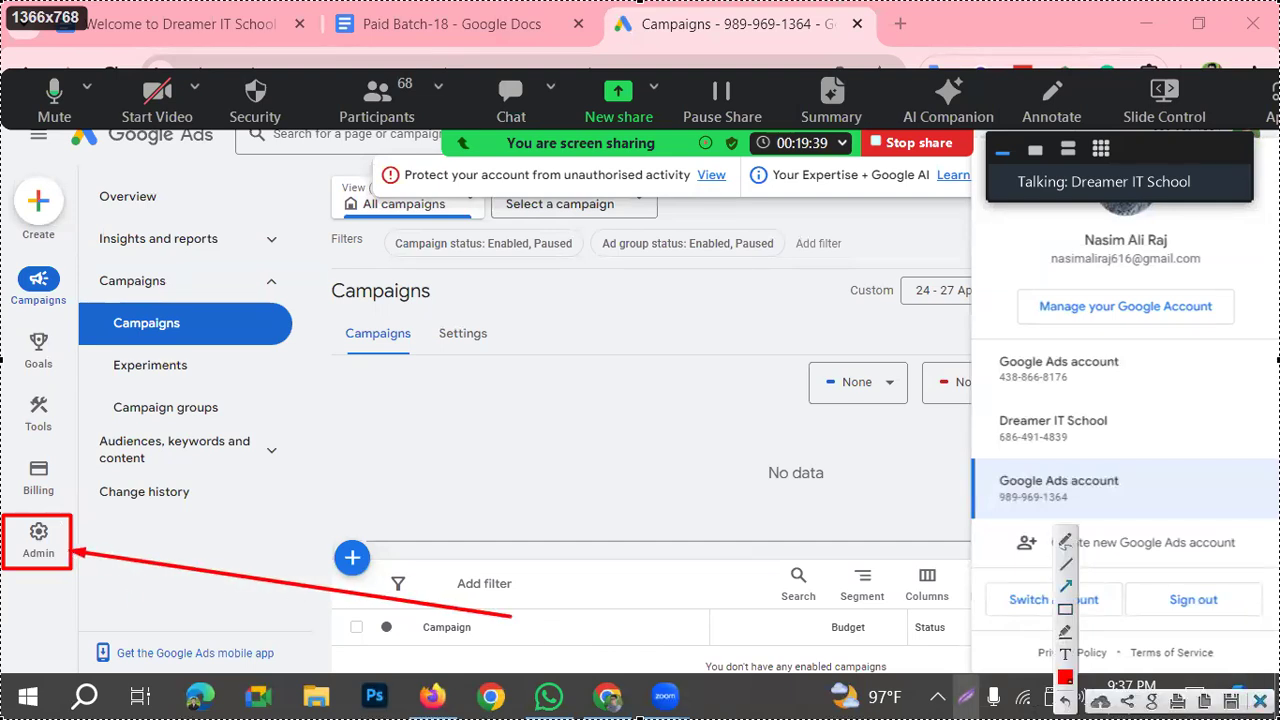
pyautogui.click(30, 545)
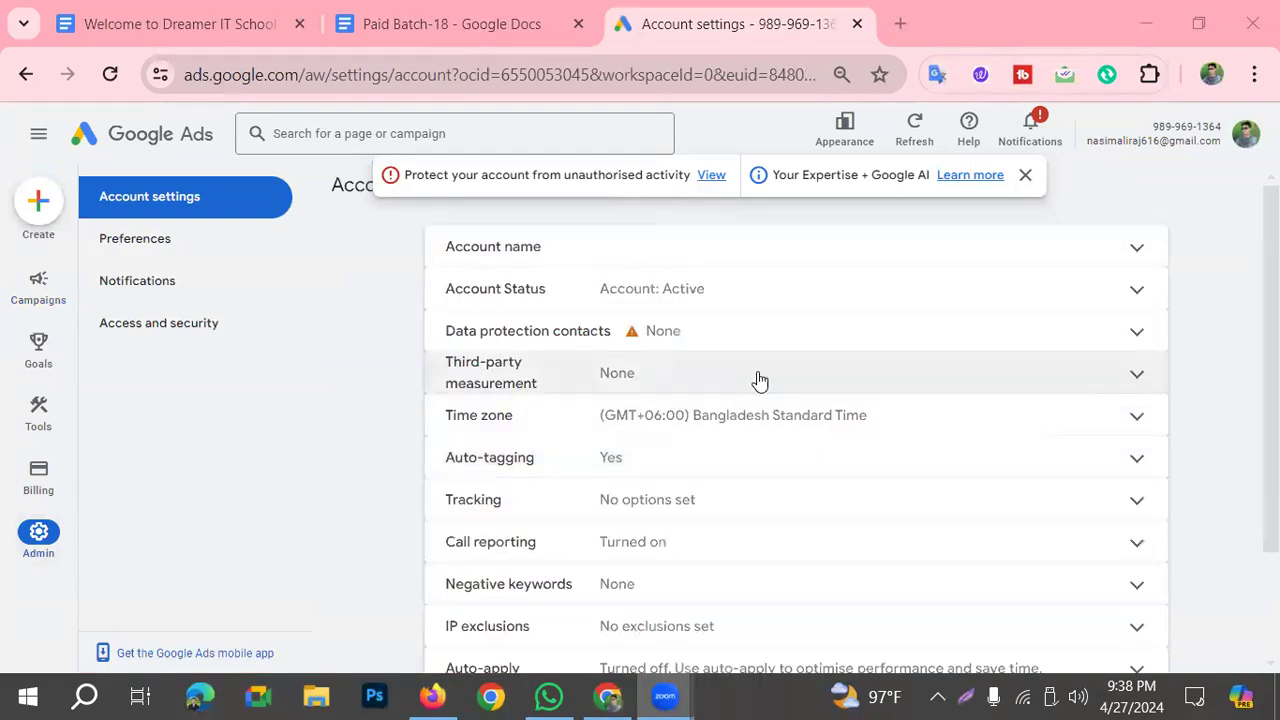
# Step: Mark Preferences with a red rectangle and an arrow on a screen capture, discard the capture and open the account's Preferences page
pyautogui.click(975, 696)
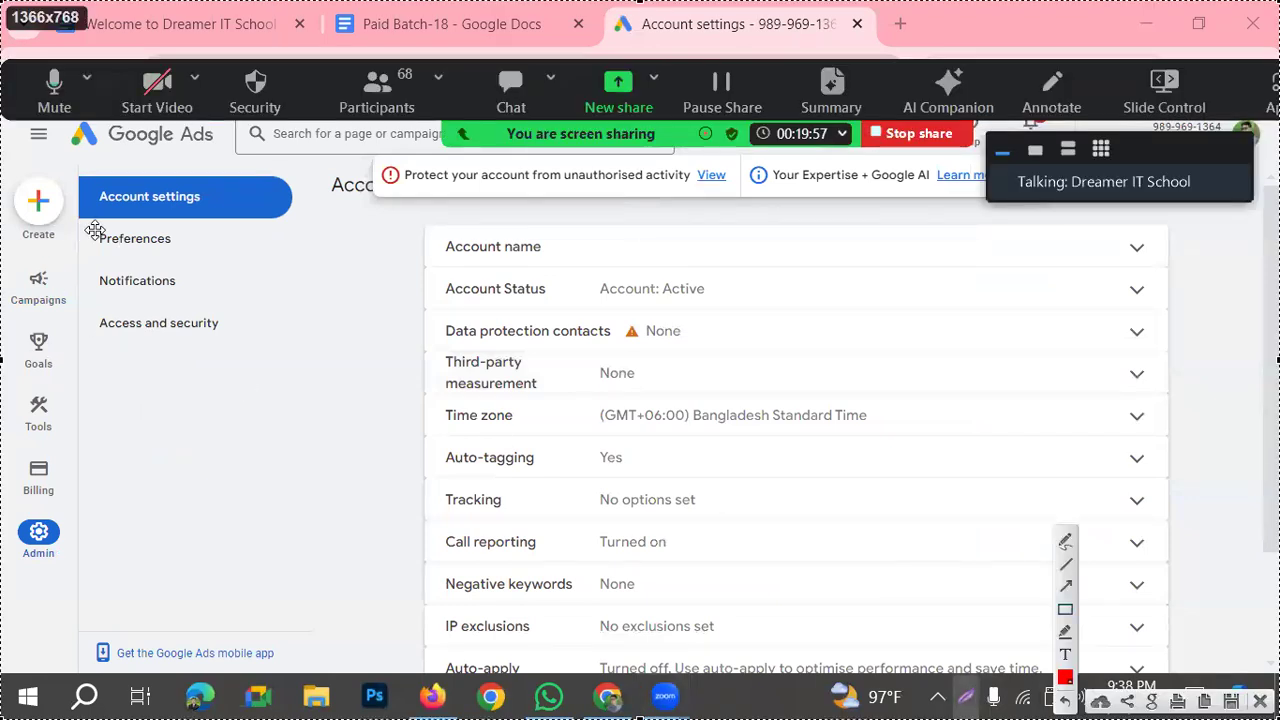
pyautogui.click(1065, 609)
pyautogui.moveTo(85, 223); pyautogui.dragTo(191, 253)
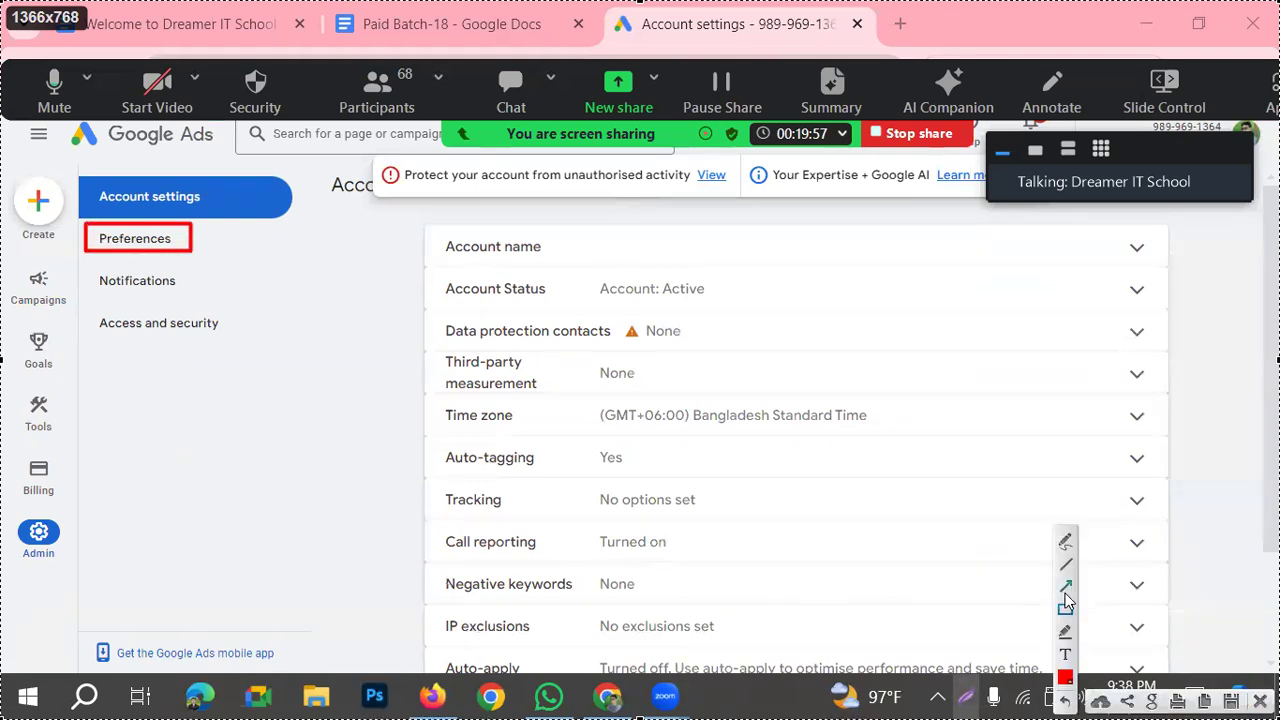
pyautogui.click(1065, 592)
pyautogui.moveTo(484, 579); pyautogui.dragTo(199, 261)
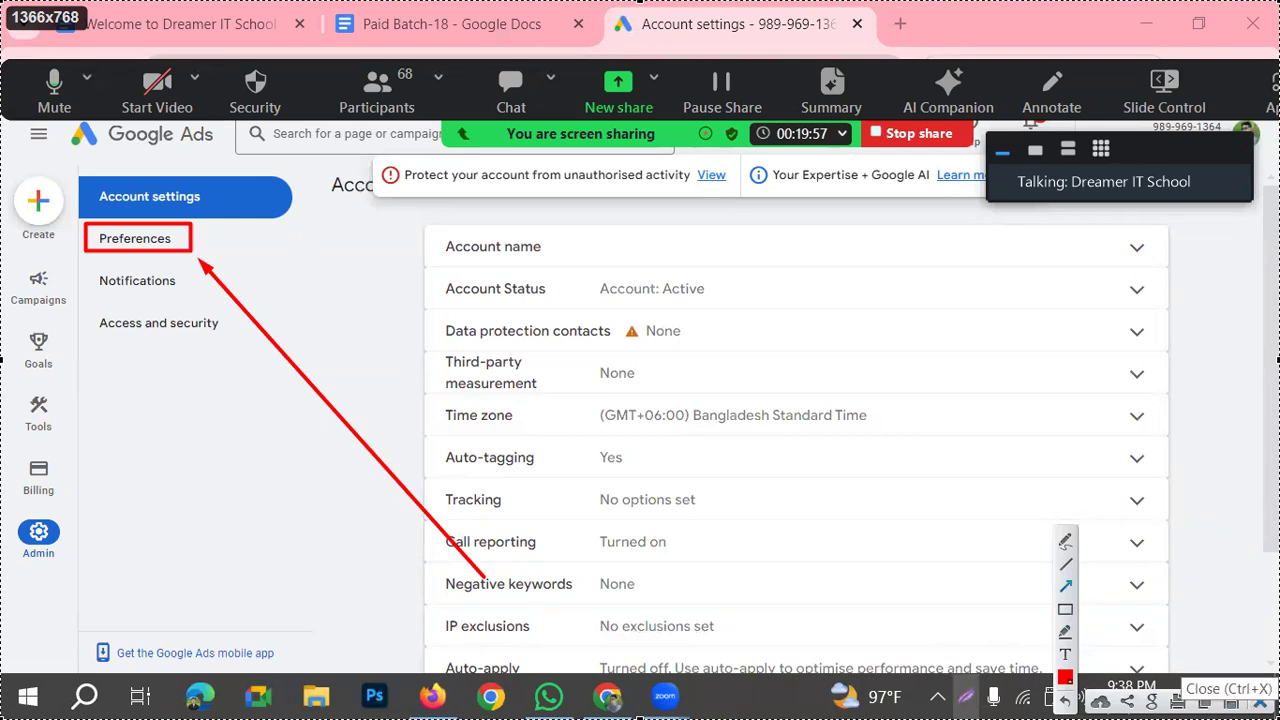
pyautogui.click(1260, 703)
pyautogui.click(134, 239)
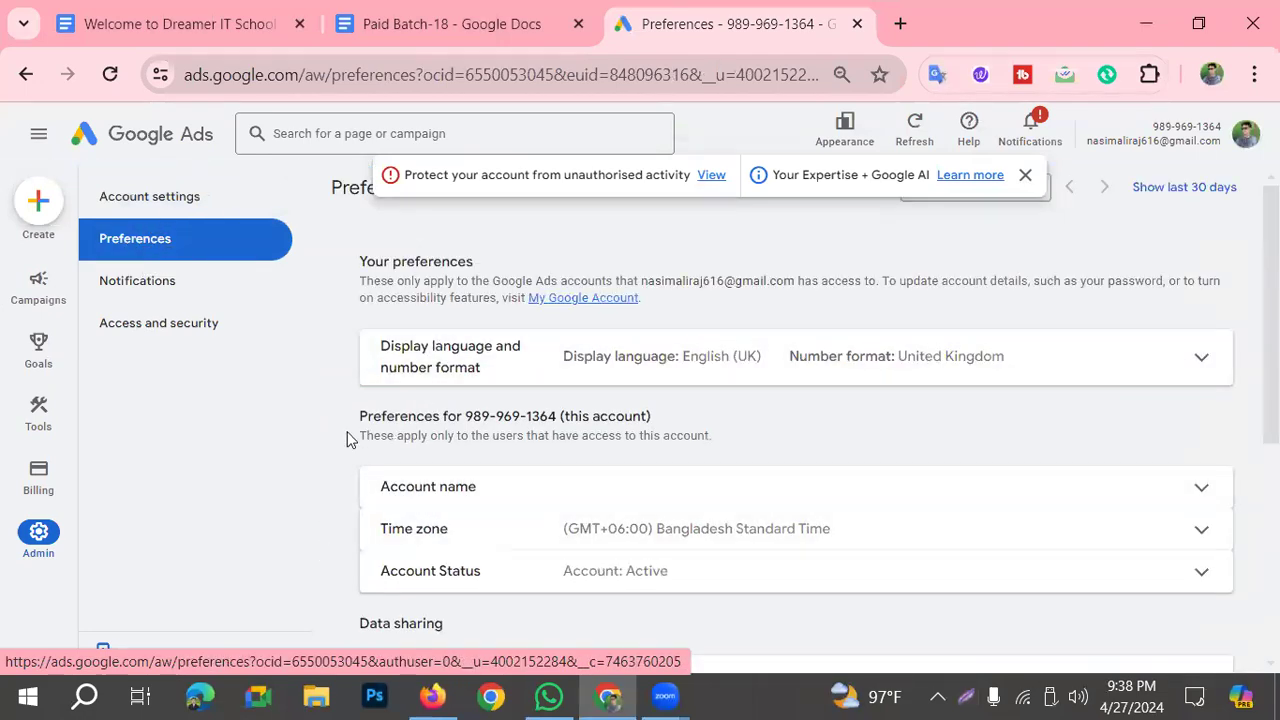
# Step: Review the Preferences page down to the rules and terms, and frame the Account name row in red on a screen capture
pyautogui.scroll(-1, 330, 440)
pyautogui.scroll(-2, 649, 514)
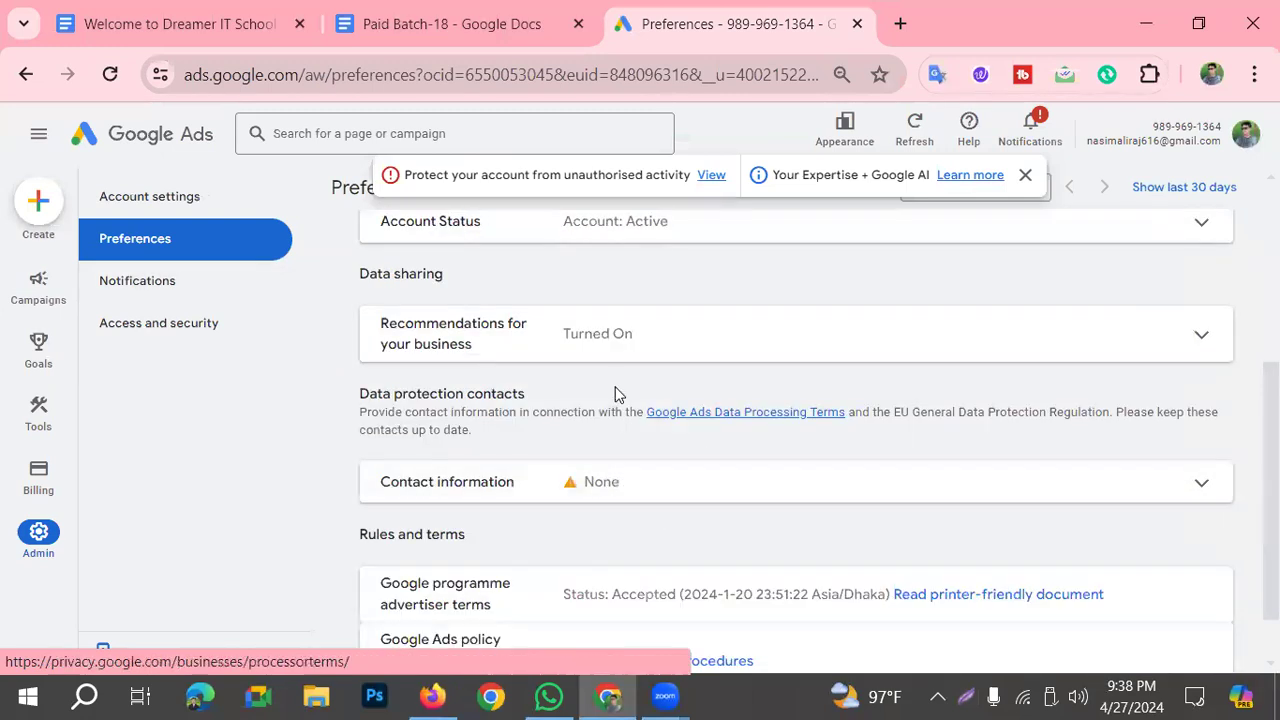
pyautogui.scroll(-1, 590, 480)
pyautogui.scroll(4, 596, 512)
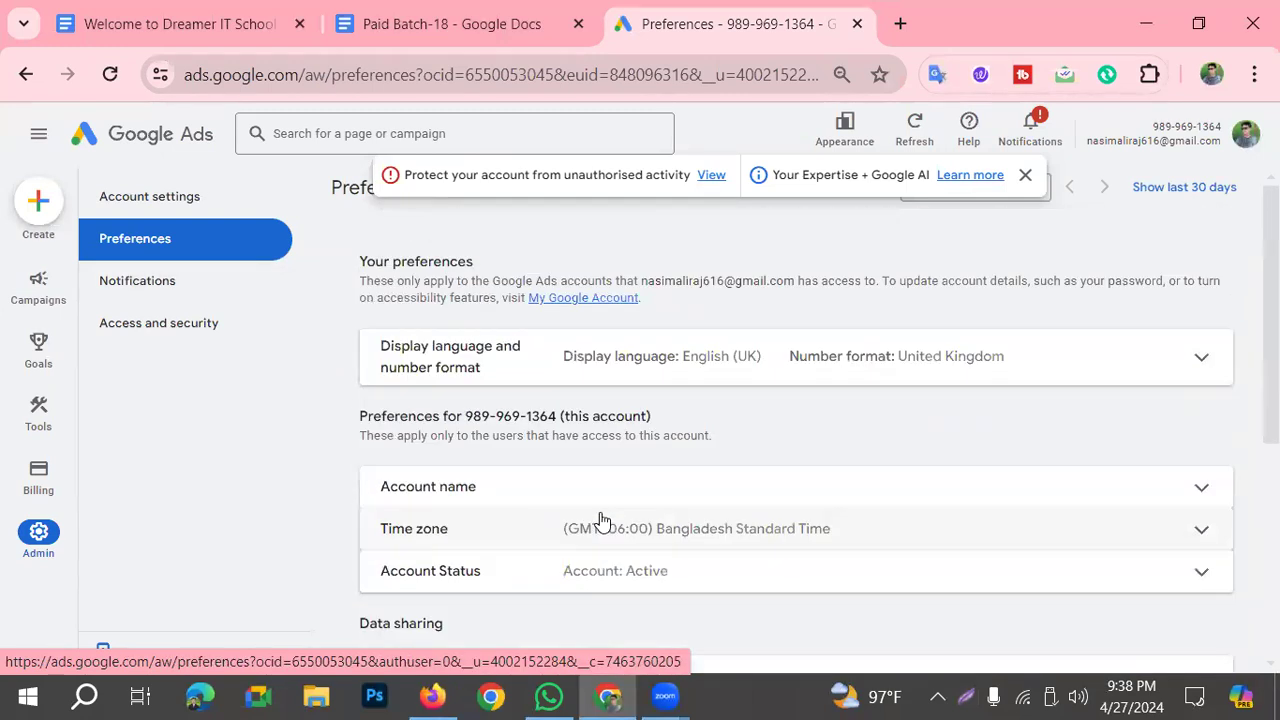
pyautogui.click(966, 696)
pyautogui.click(1065, 609)
pyautogui.moveTo(356, 463); pyautogui.dragTo(1236, 508)
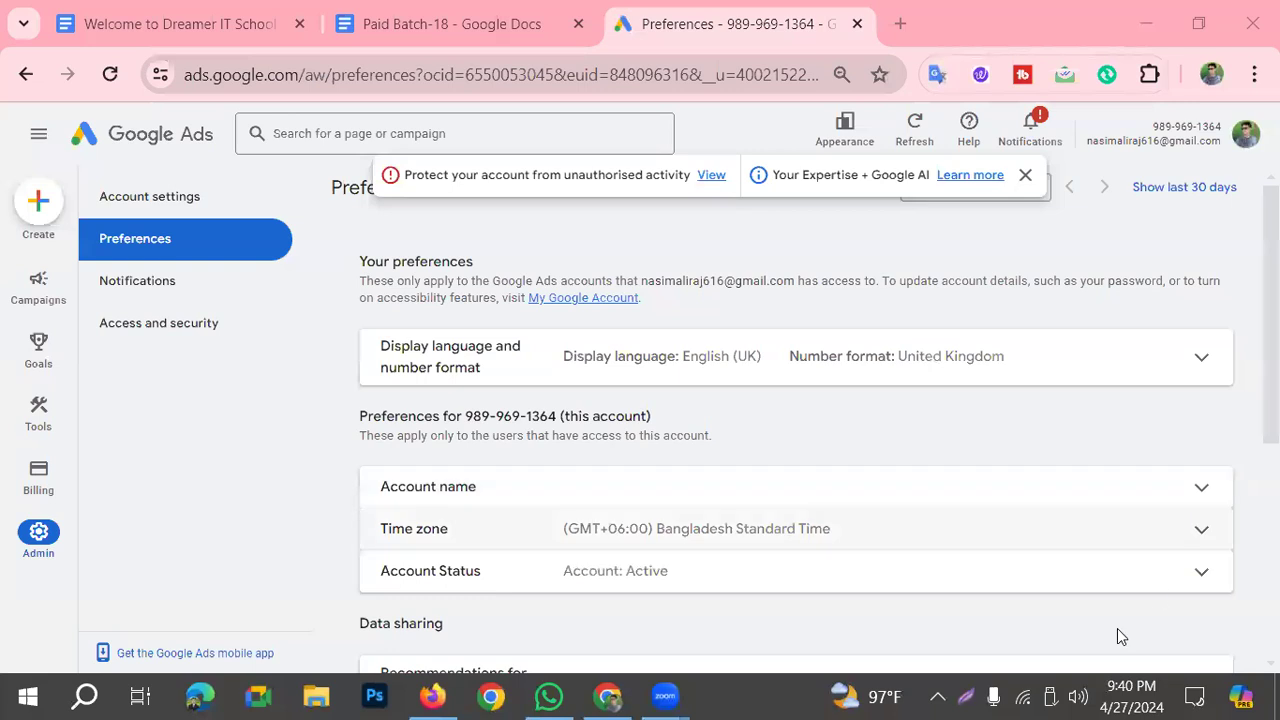
# Step: Frame the Account name row's expand arrow in red on a new screen capture and discard the capture
pyautogui.click(974, 692)
pyautogui.click(1068, 613)
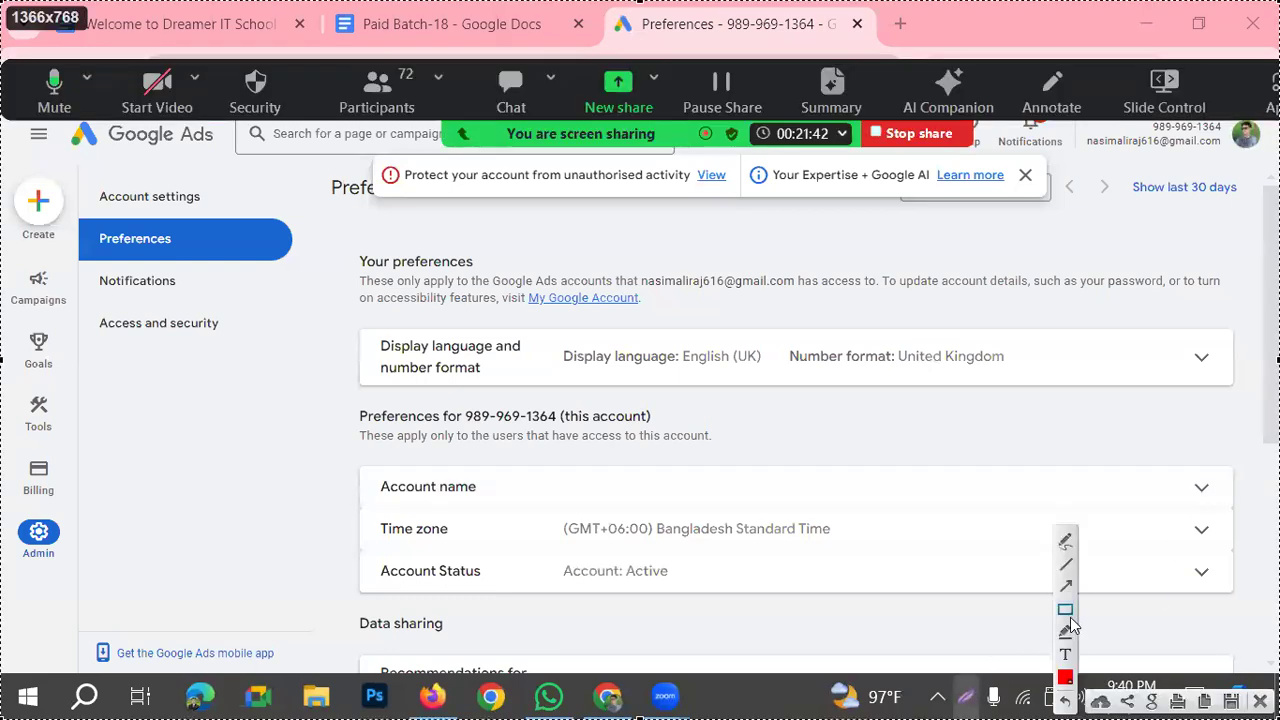
pyautogui.moveTo(1172, 460); pyautogui.dragTo(1226, 509)
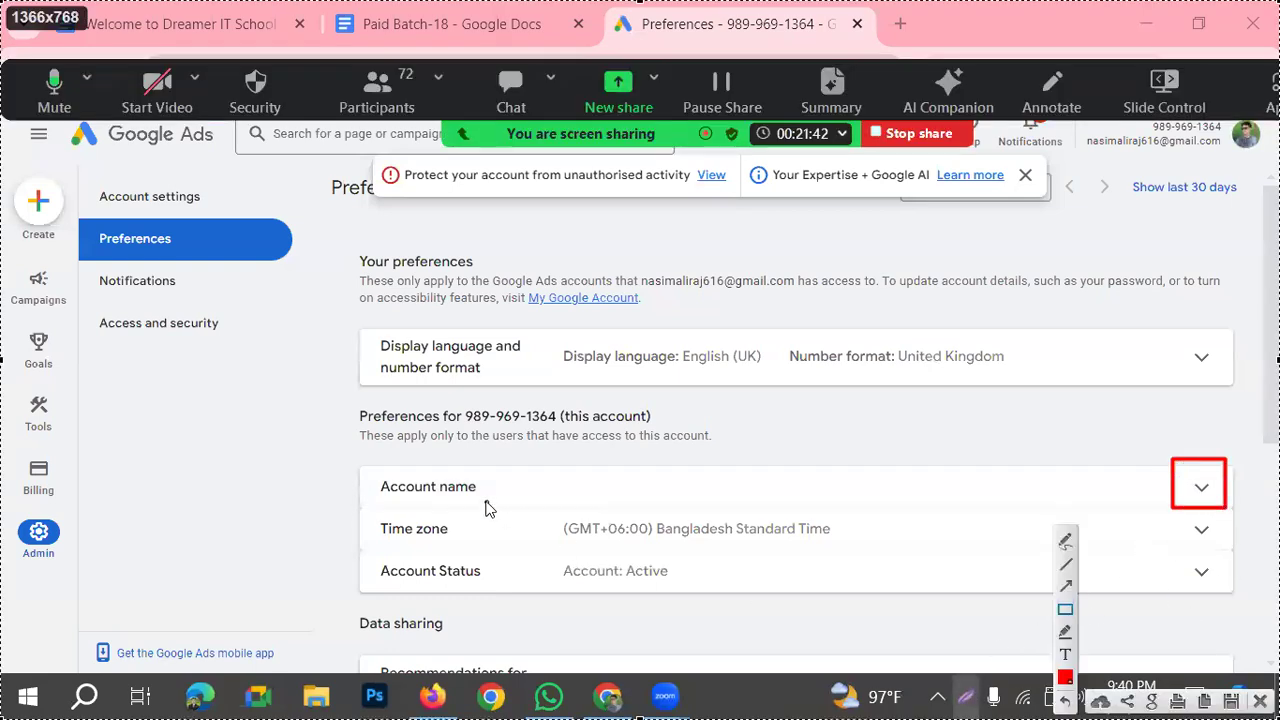
pyautogui.press('Escape')
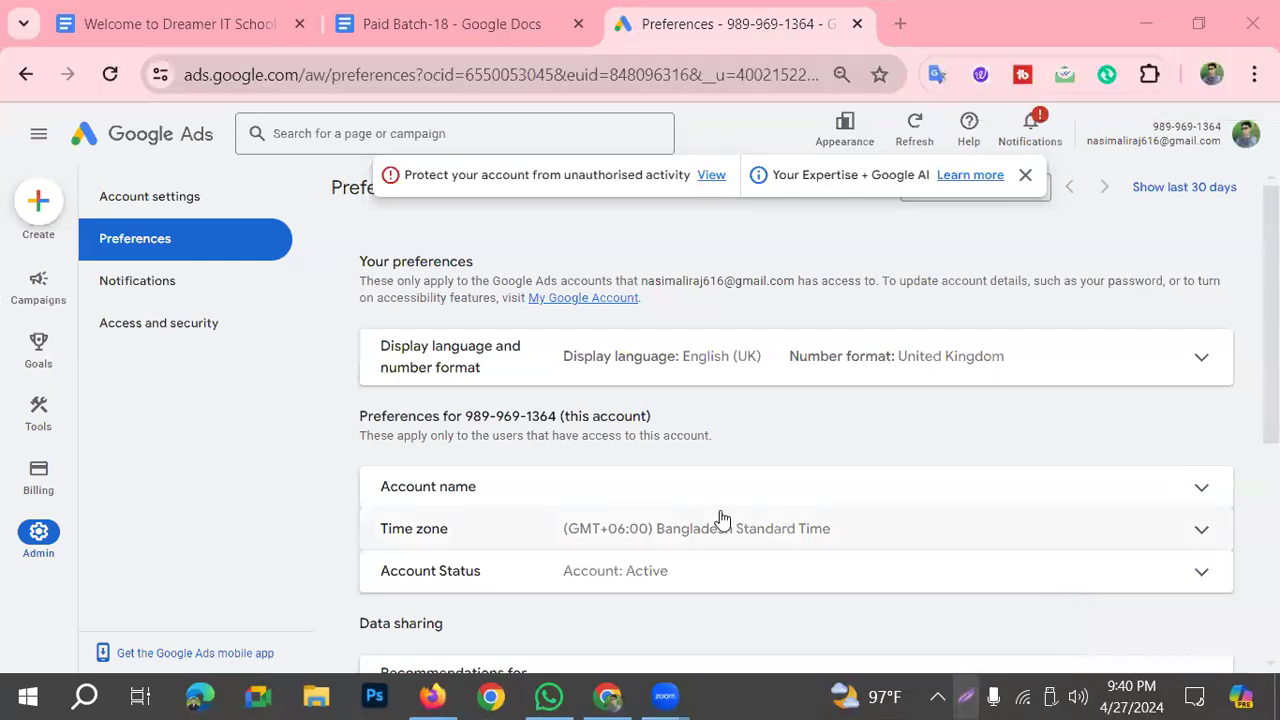
# Step: Set the account name to "Dreamer IT School- Batch 18" and save it
pyautogui.click(510, 488)
pyautogui.click(560, 517)
pyautogui.scroll(-1, 864, 482)
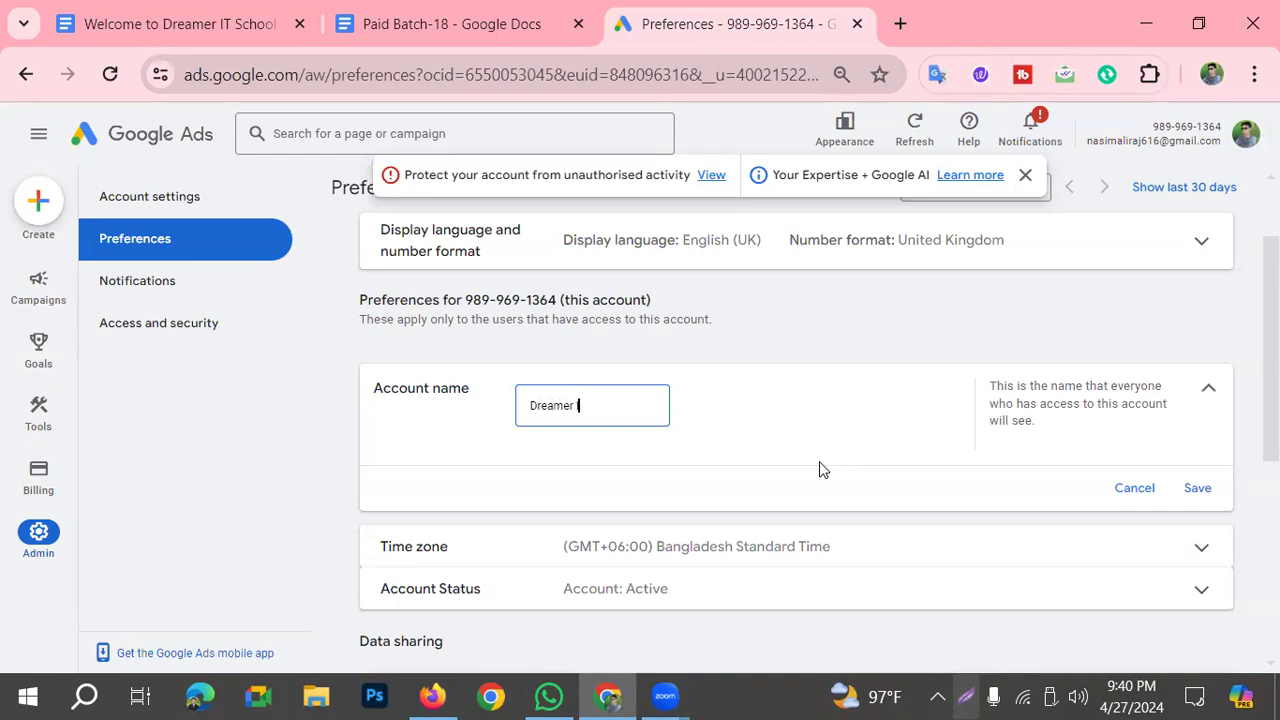
pyautogui.write('ool- Batch 18')
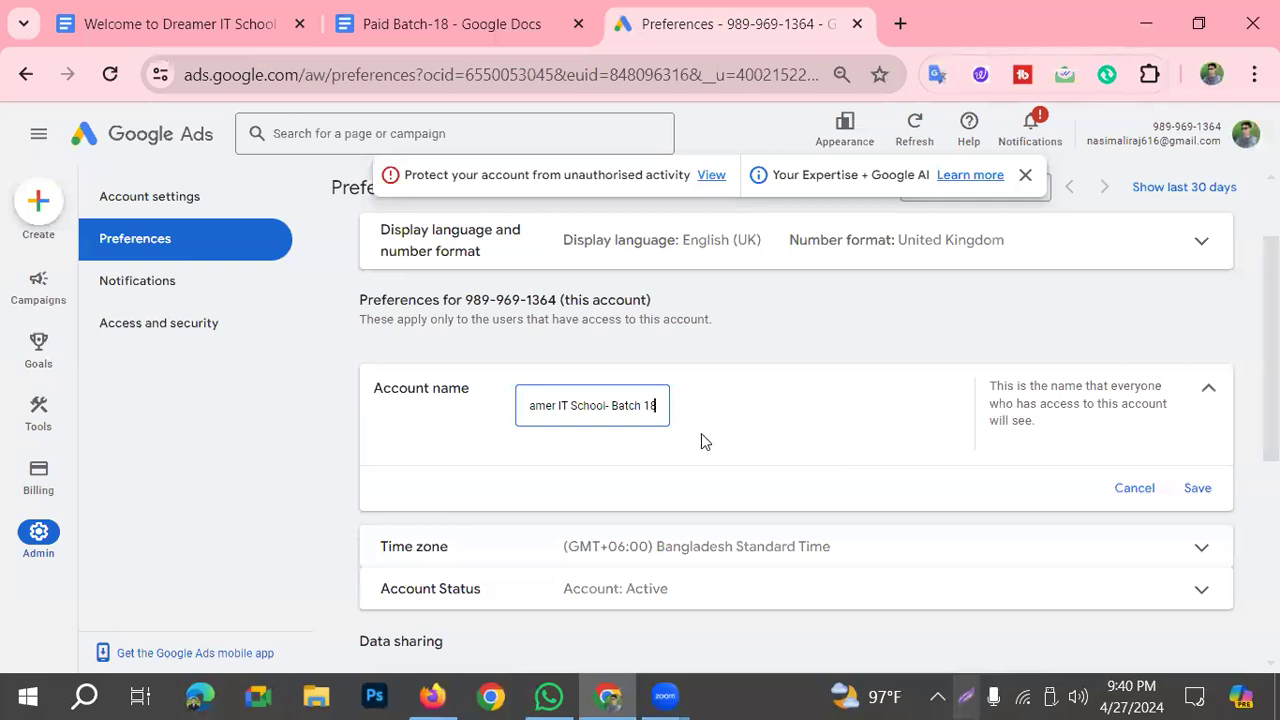
pyautogui.click(1196, 489)
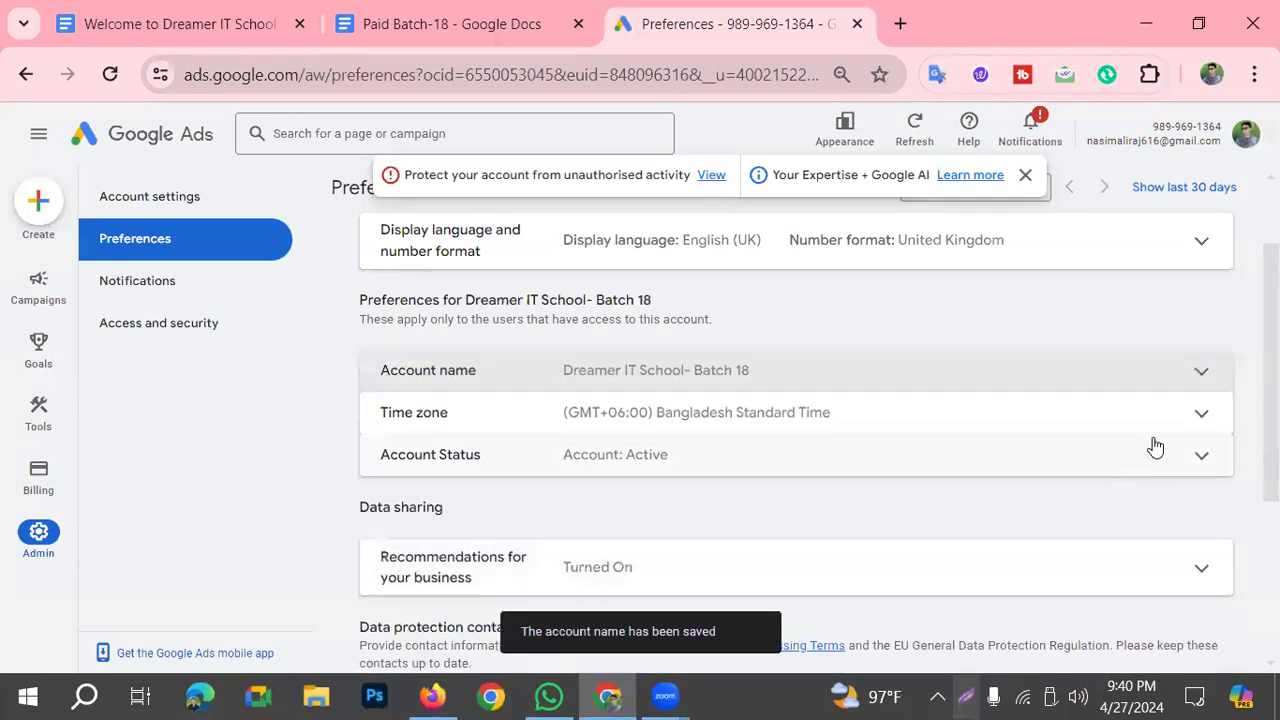
# Step: Expand the Time zone and Account Status sections and examine their details
pyautogui.click(1200, 417)
pyautogui.scroll(-1, 831, 446)
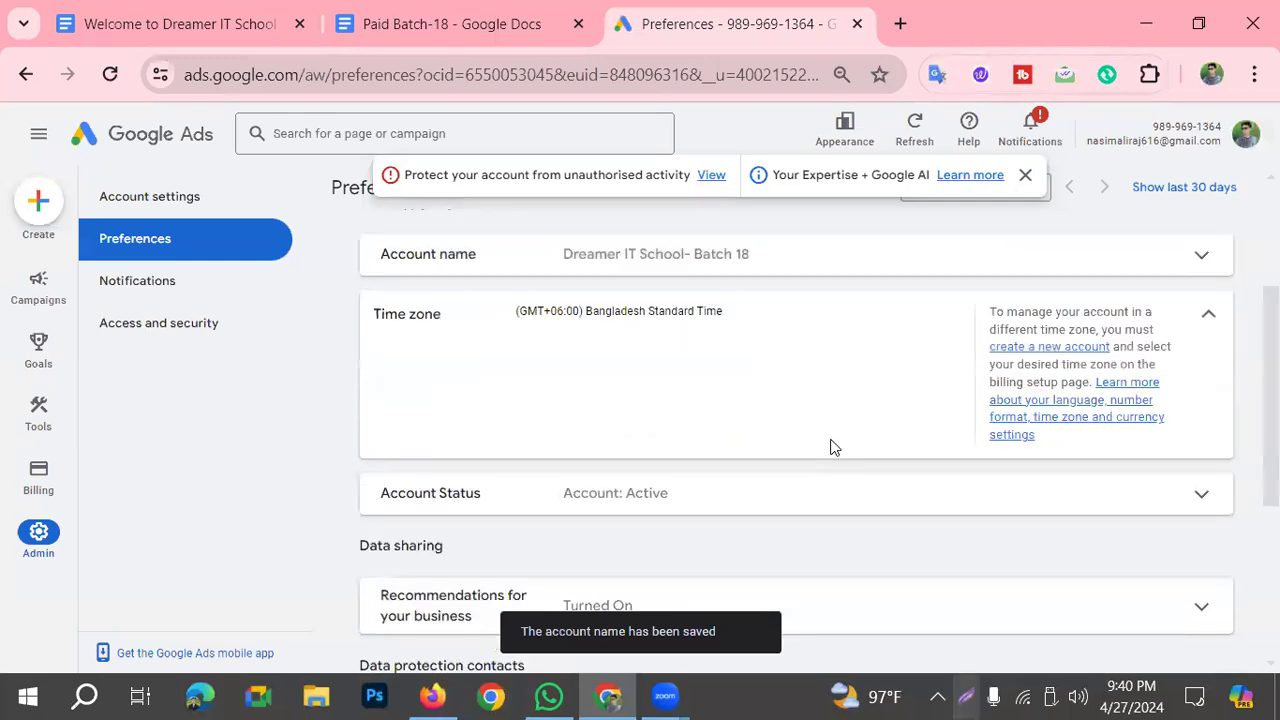
pyautogui.click(1187, 510)
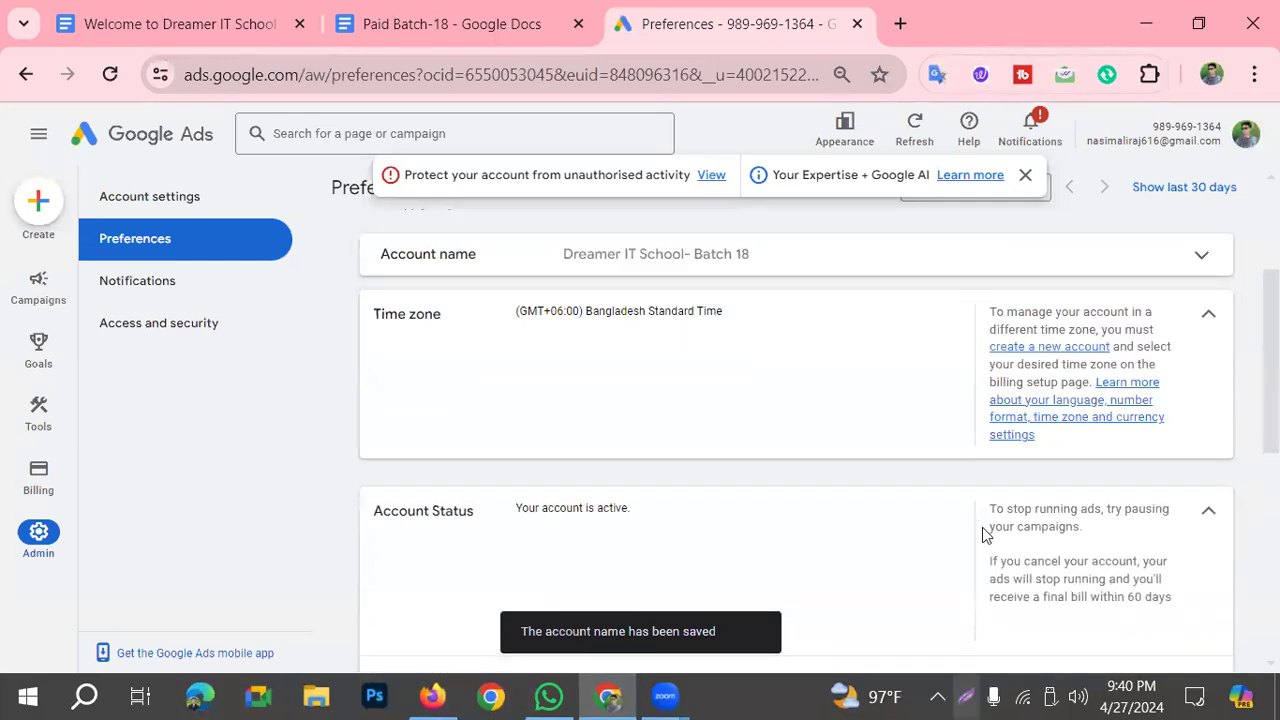
pyautogui.scroll(-2, 900, 531)
pyautogui.scroll(4, 632, 483)
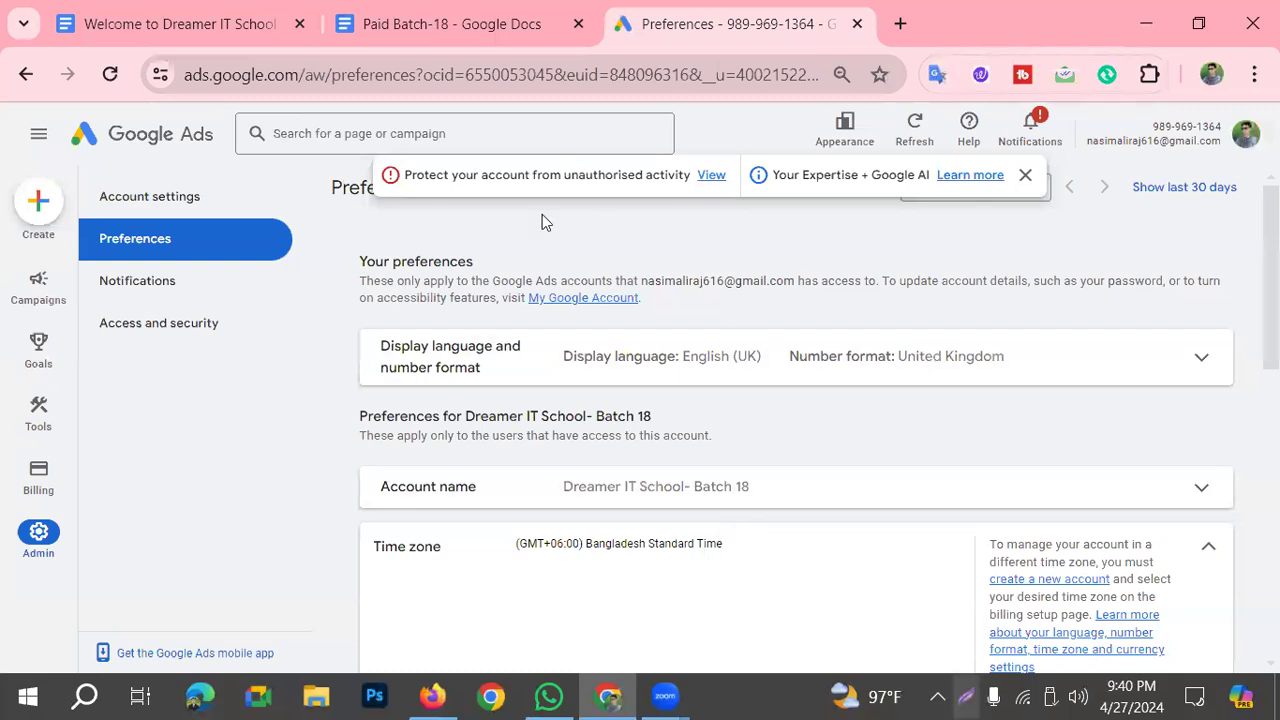
# Step: Reload the Preferences page and check how the renamed account is listed in the profile's account list
pyautogui.click(110, 74)
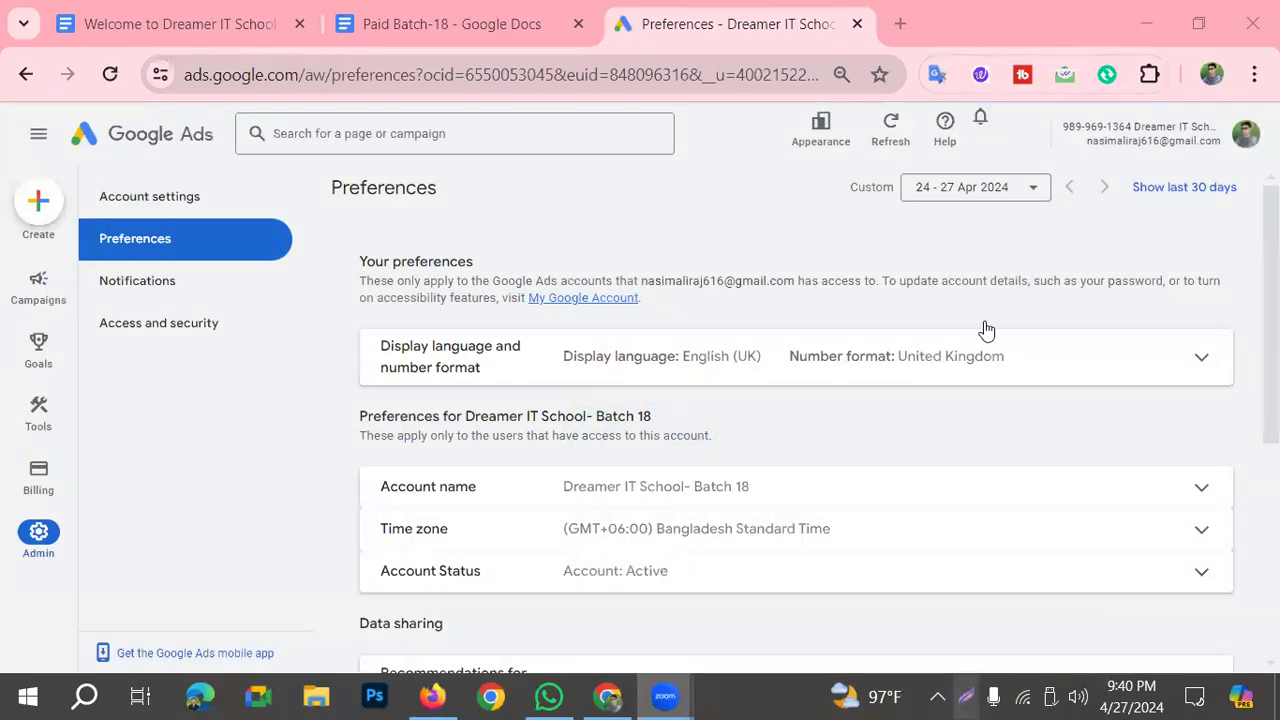
pyautogui.click(1240, 140)
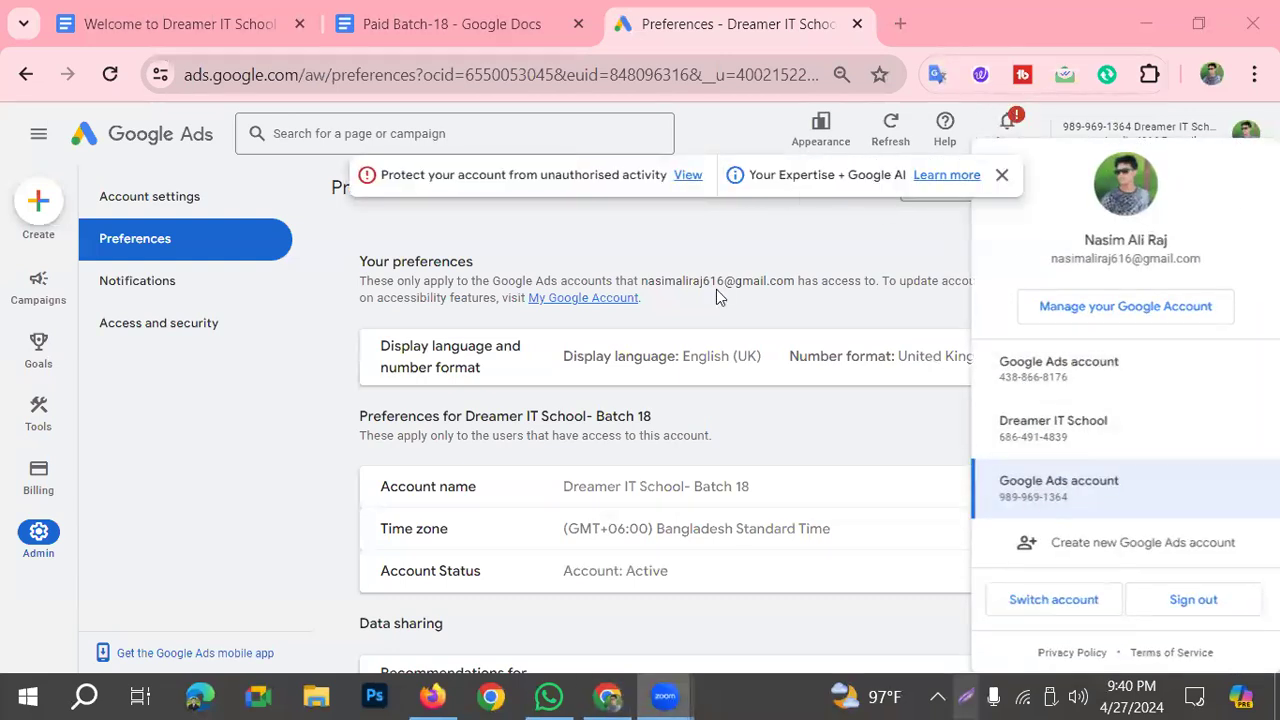
pyautogui.click(104, 64)
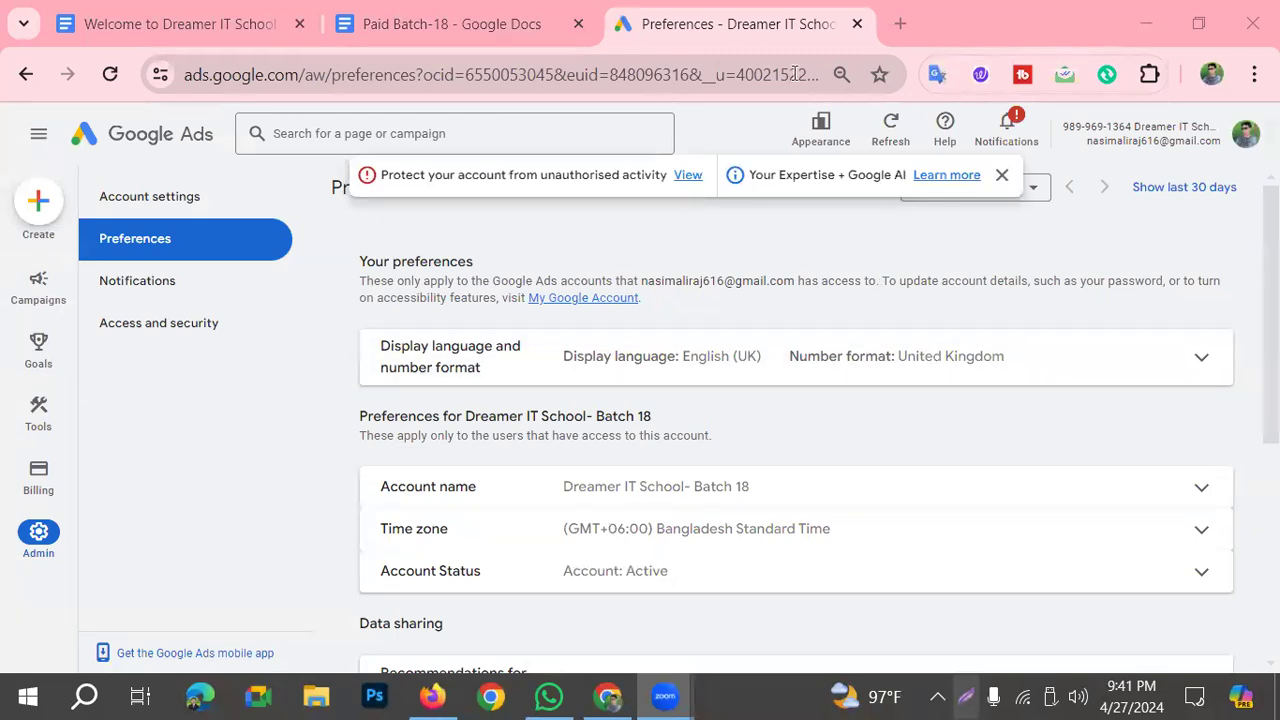
pyautogui.click(1248, 138)
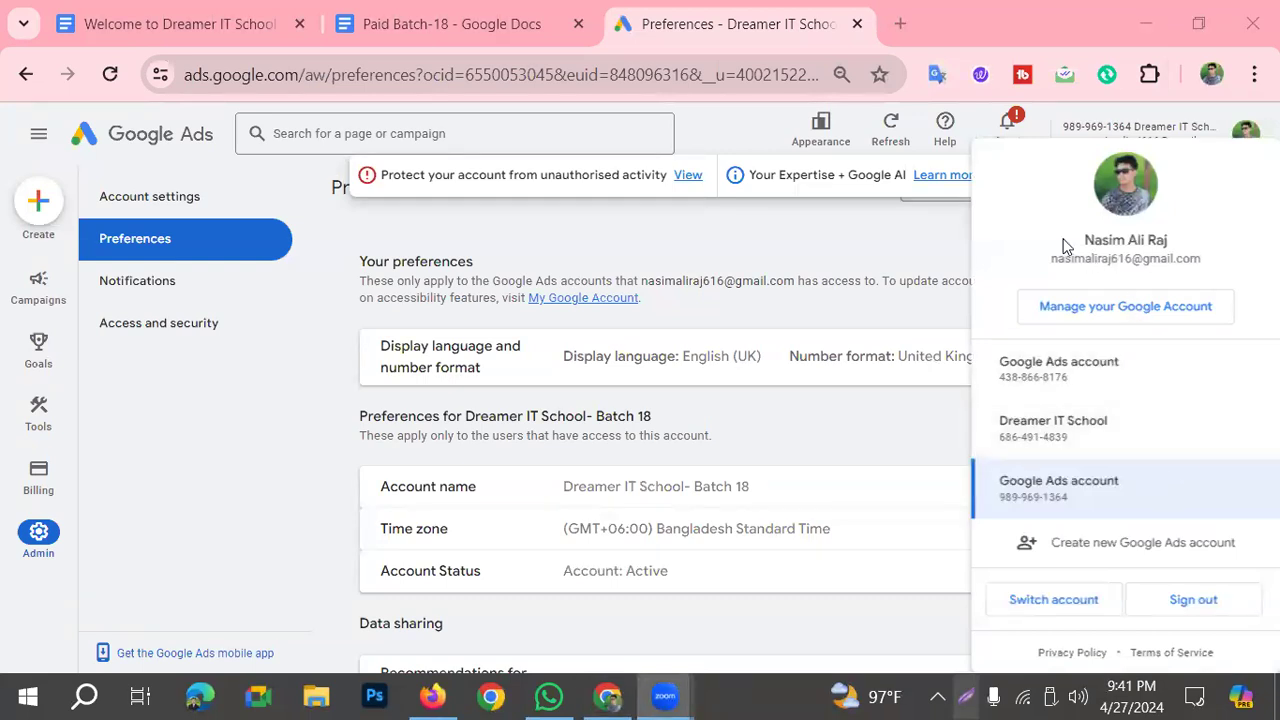
pyautogui.click(1193, 131)
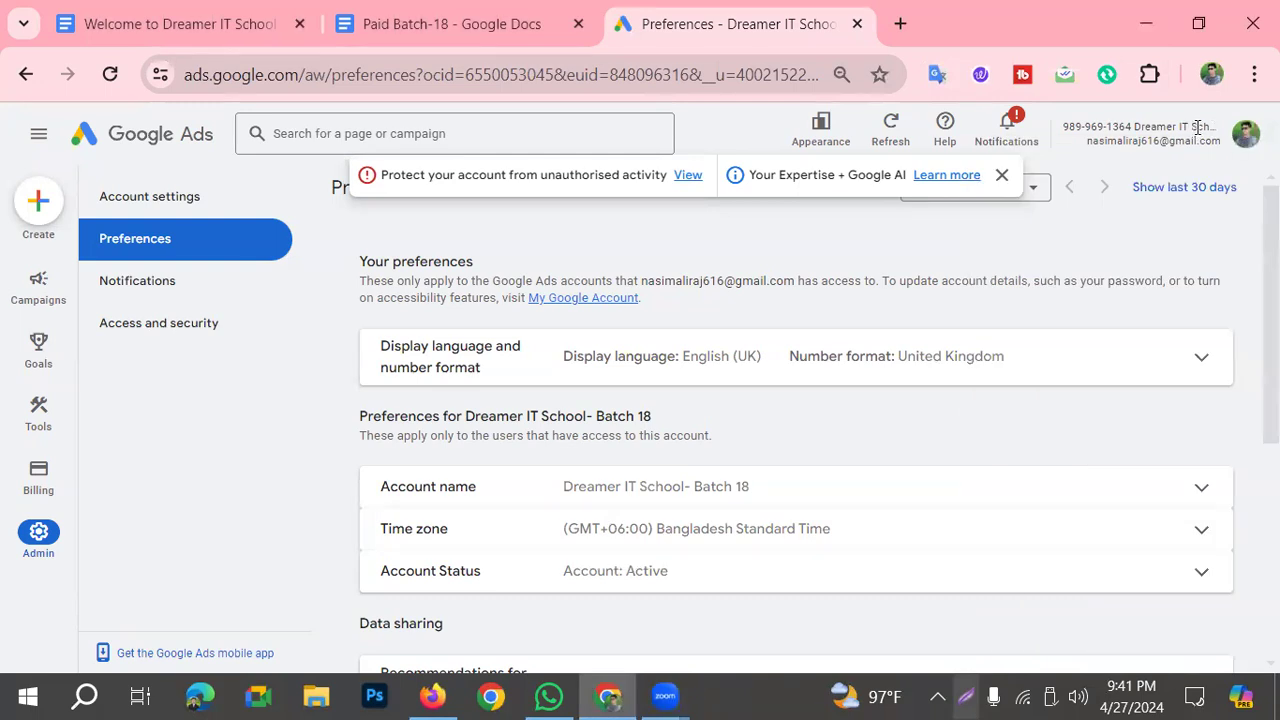
# Step: Highlight the account name in the page header, frame it with the account number in red on a screen capture and discard the capture
pyautogui.moveTo(1141, 126); pyautogui.dragTo(1234, 371)
pyautogui.click(1189, 125)
pyautogui.click(965, 697)
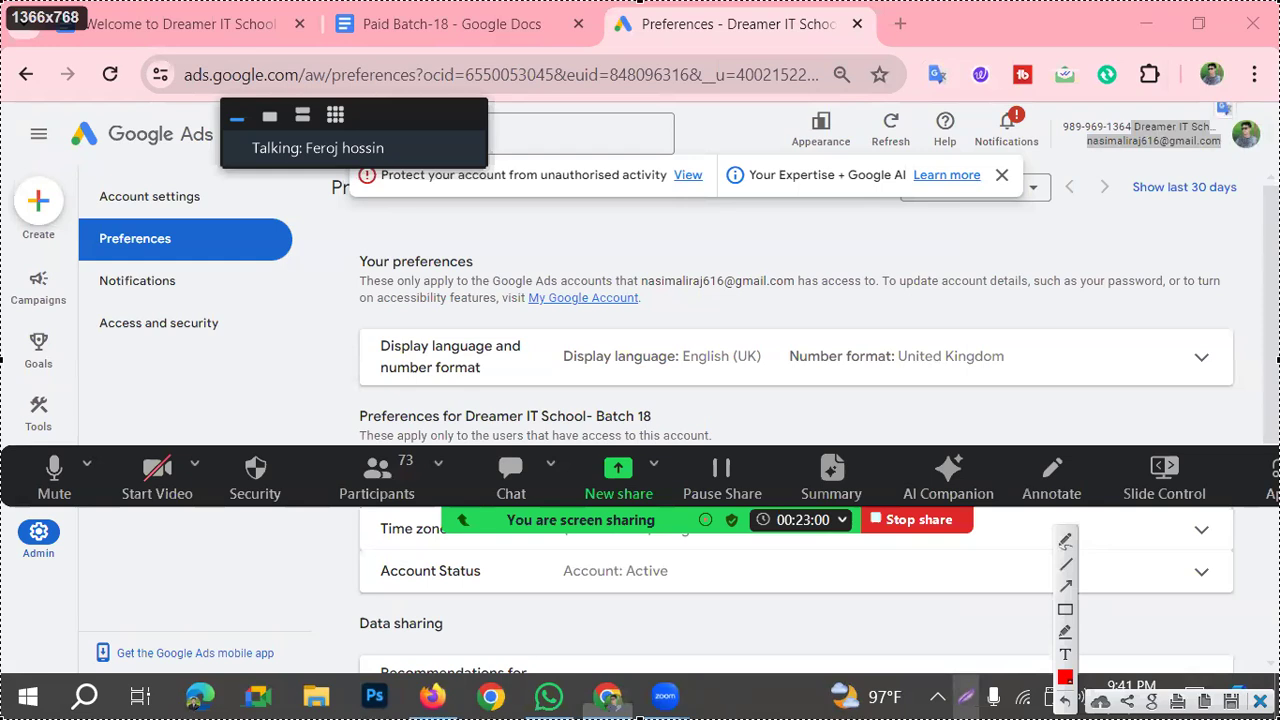
pyautogui.hotkey('ctrl', 'c')
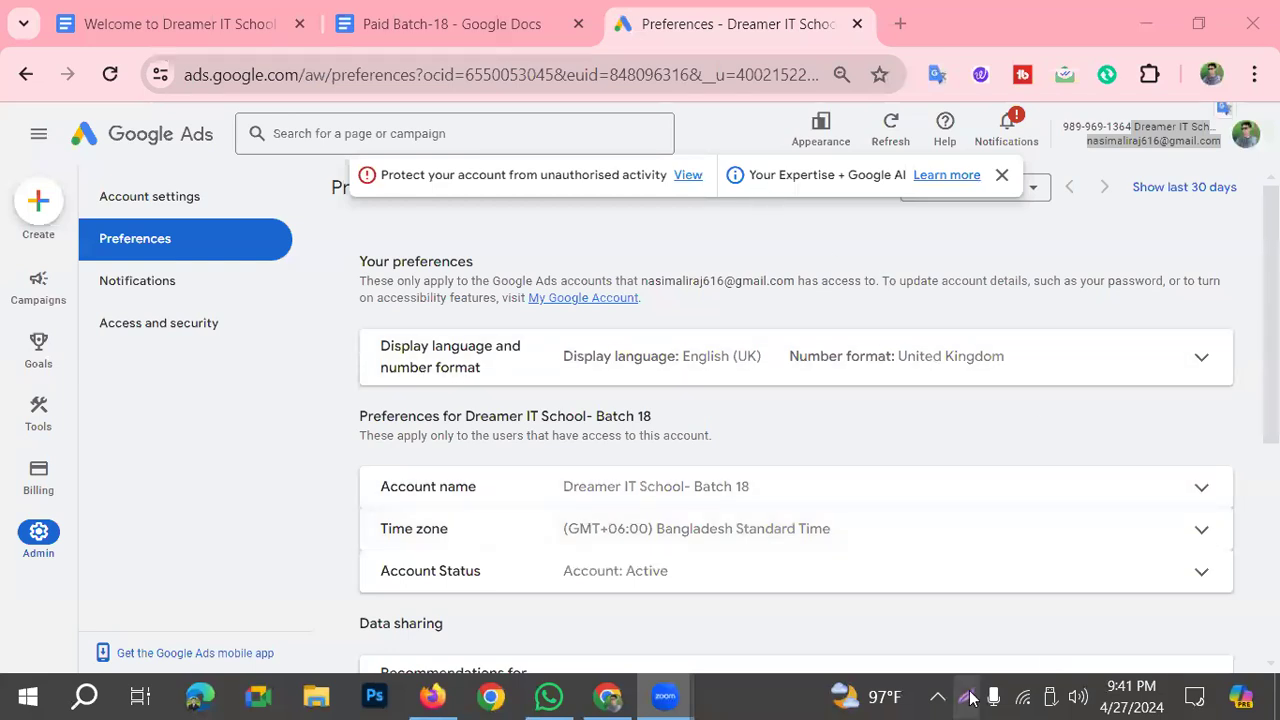
pyautogui.press('Print')
pyautogui.click(1063, 612)
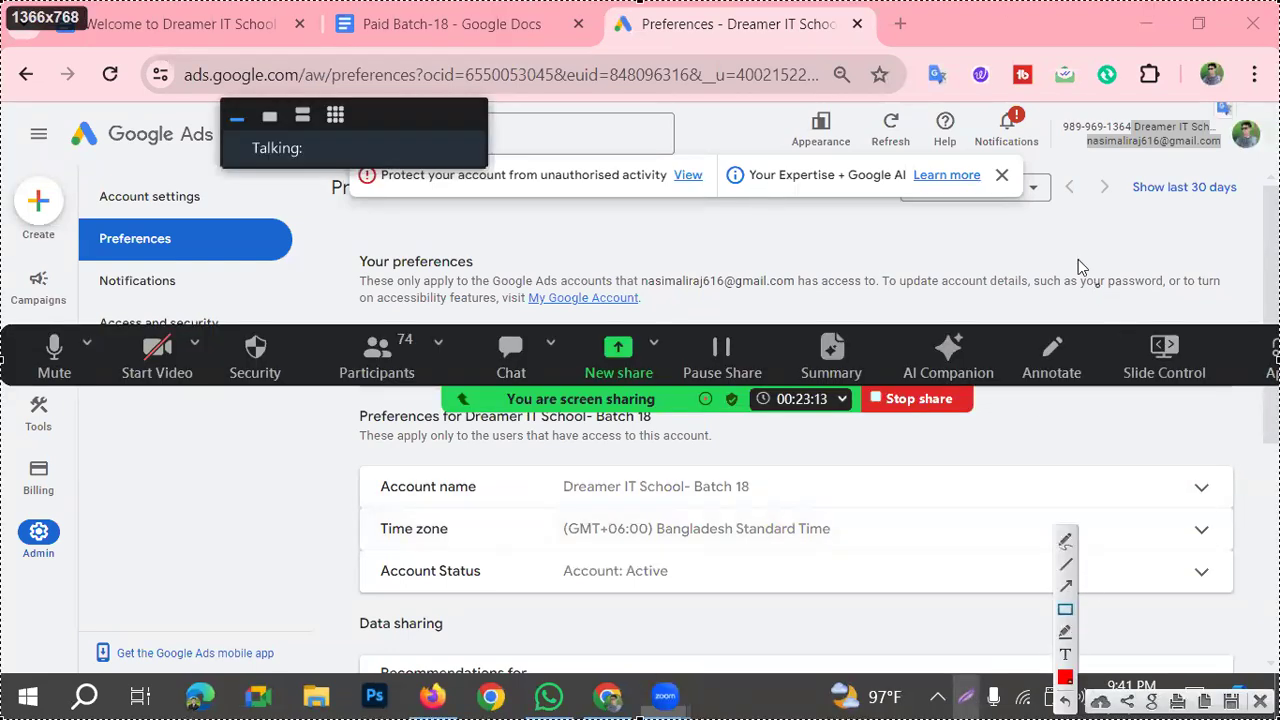
pyautogui.moveTo(1054, 111)
pyautogui.mouseDown()
pyautogui.moveTo(1096, 148)
pyautogui.moveTo(1226, 146)
pyautogui.mouseUp()
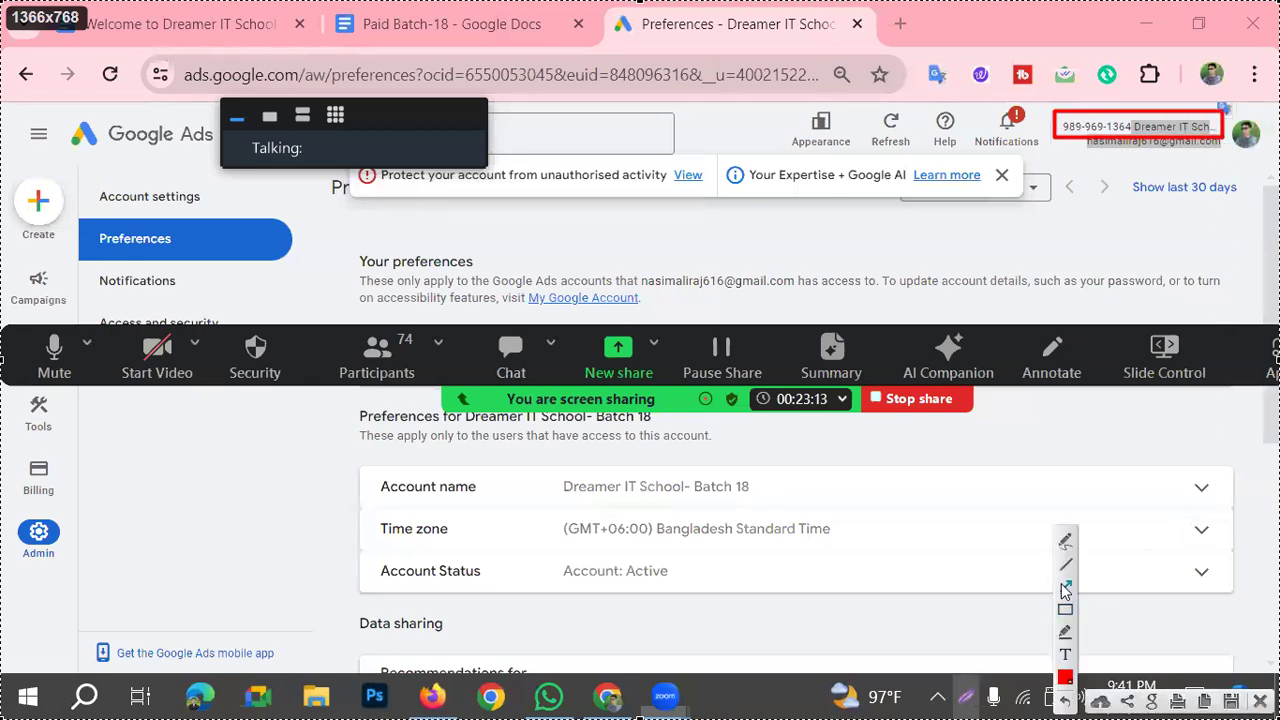
pyautogui.moveTo(930, 290); pyautogui.dragTo(938, 241)
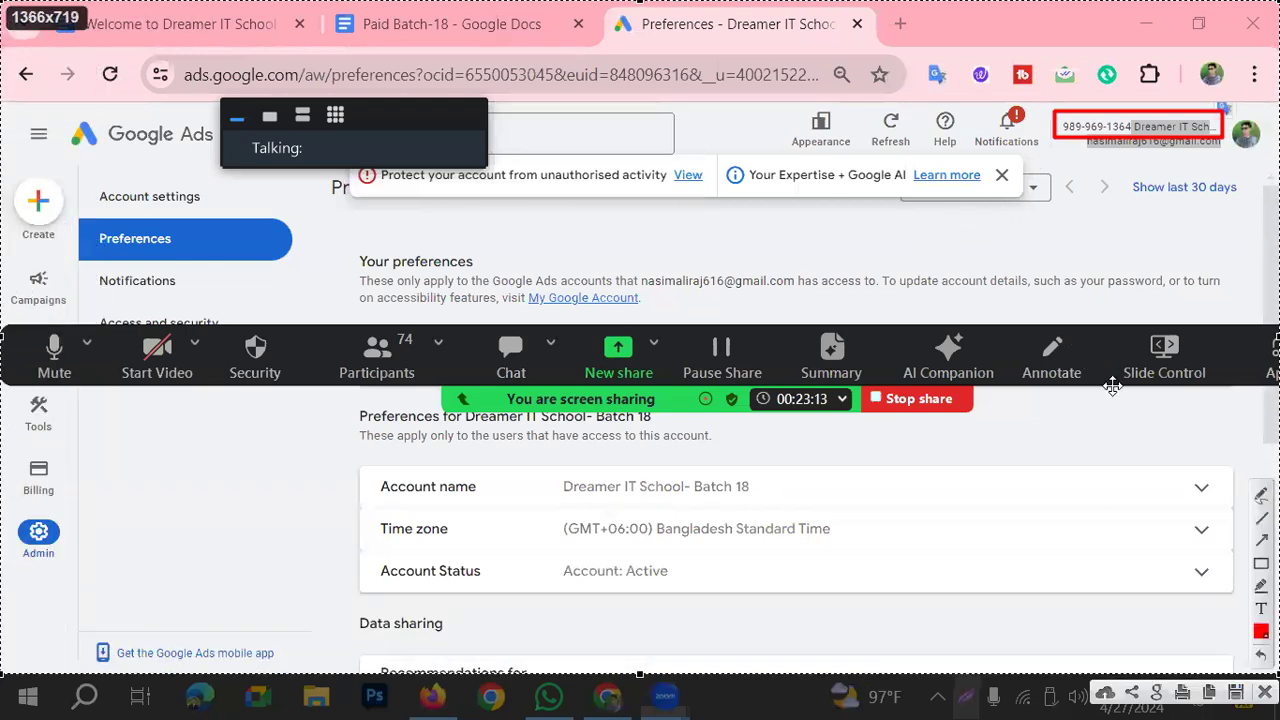
pyautogui.hotkey('ctrl', 'c')
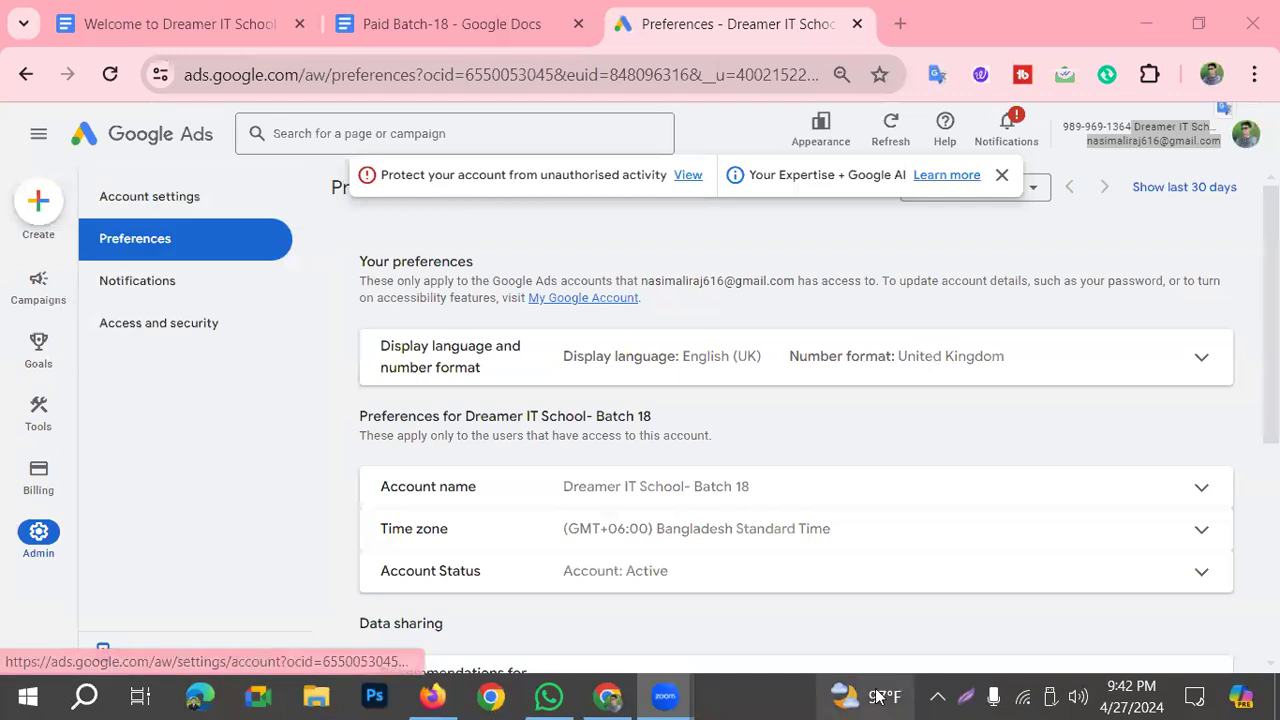
# Step: Frame Admin and Access and security in red on a screen capture with an arrow to the latter, discard it and open Access and security
pyautogui.click(970, 697)
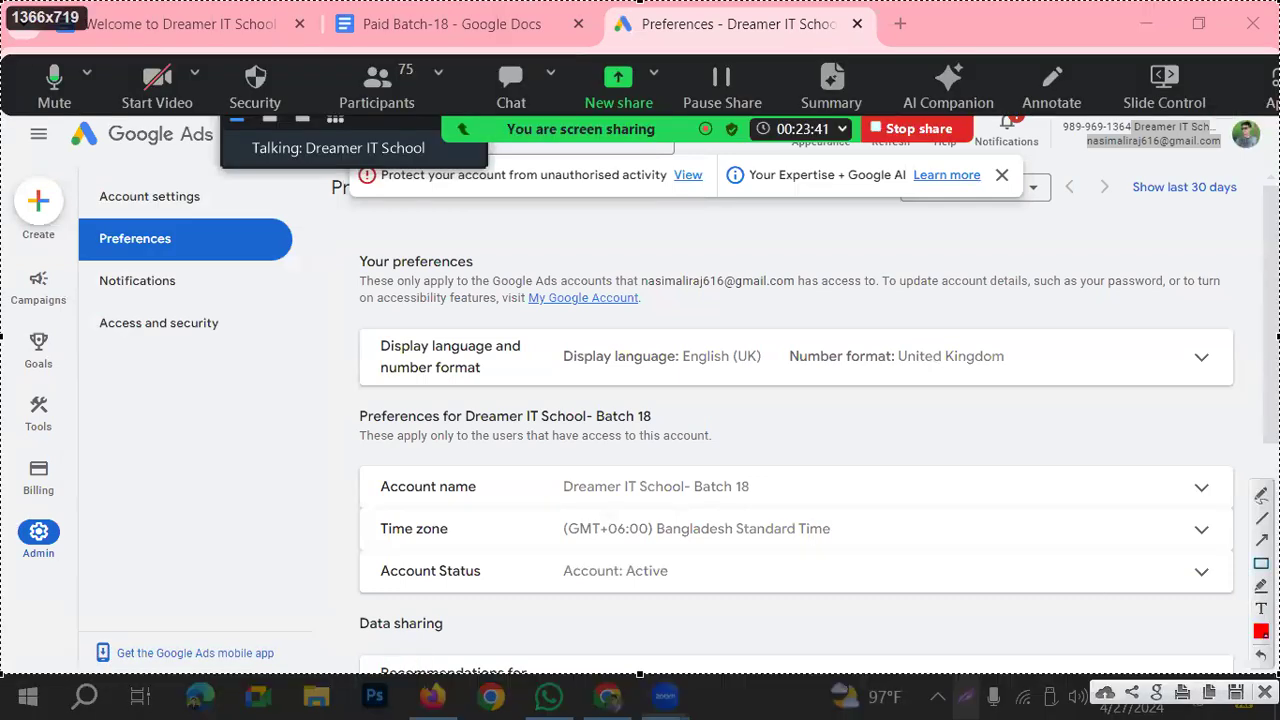
pyautogui.moveTo(2, 500); pyautogui.dragTo(71, 568)
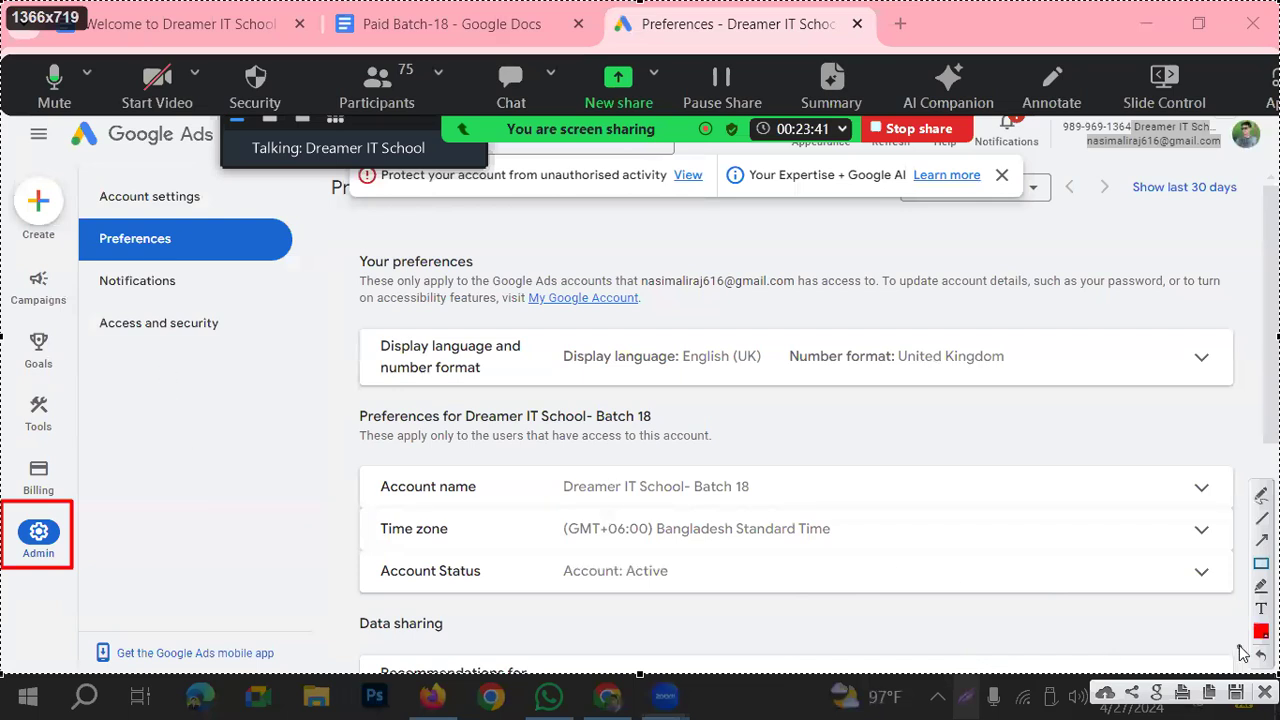
pyautogui.moveTo(78, 311); pyautogui.dragTo(235, 345)
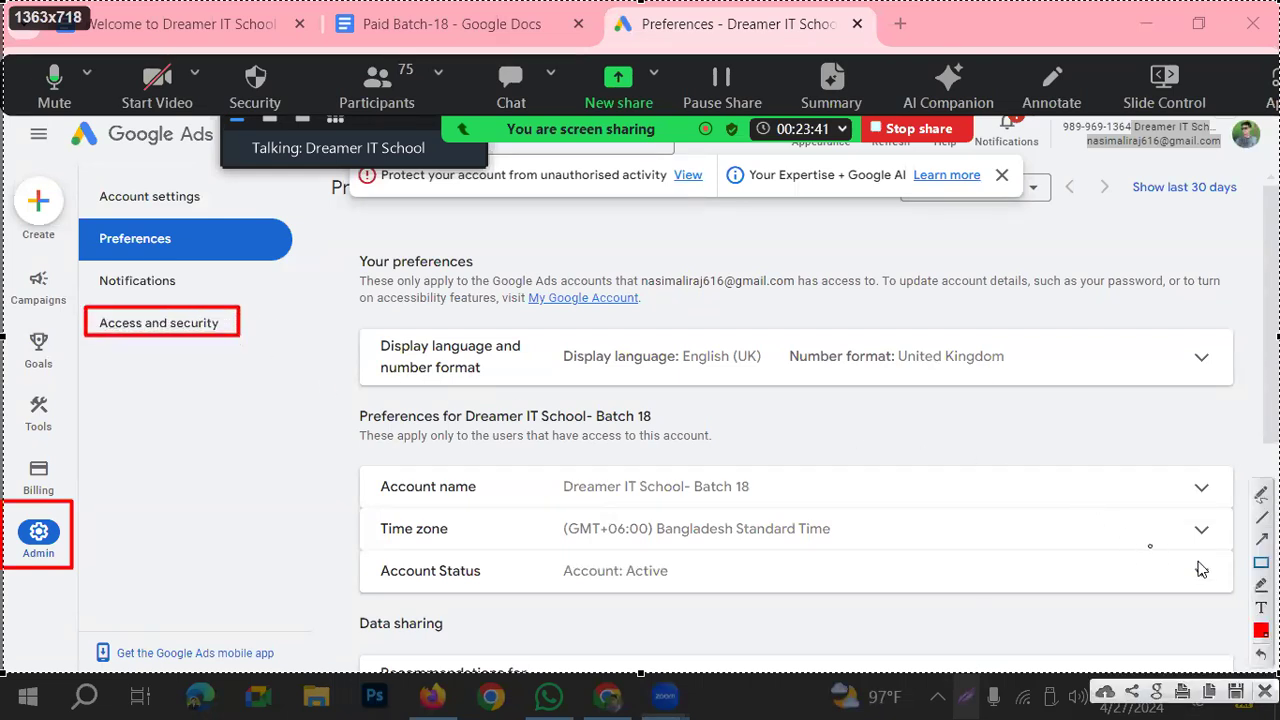
pyautogui.moveTo(178, 526); pyautogui.dragTo(137, 341)
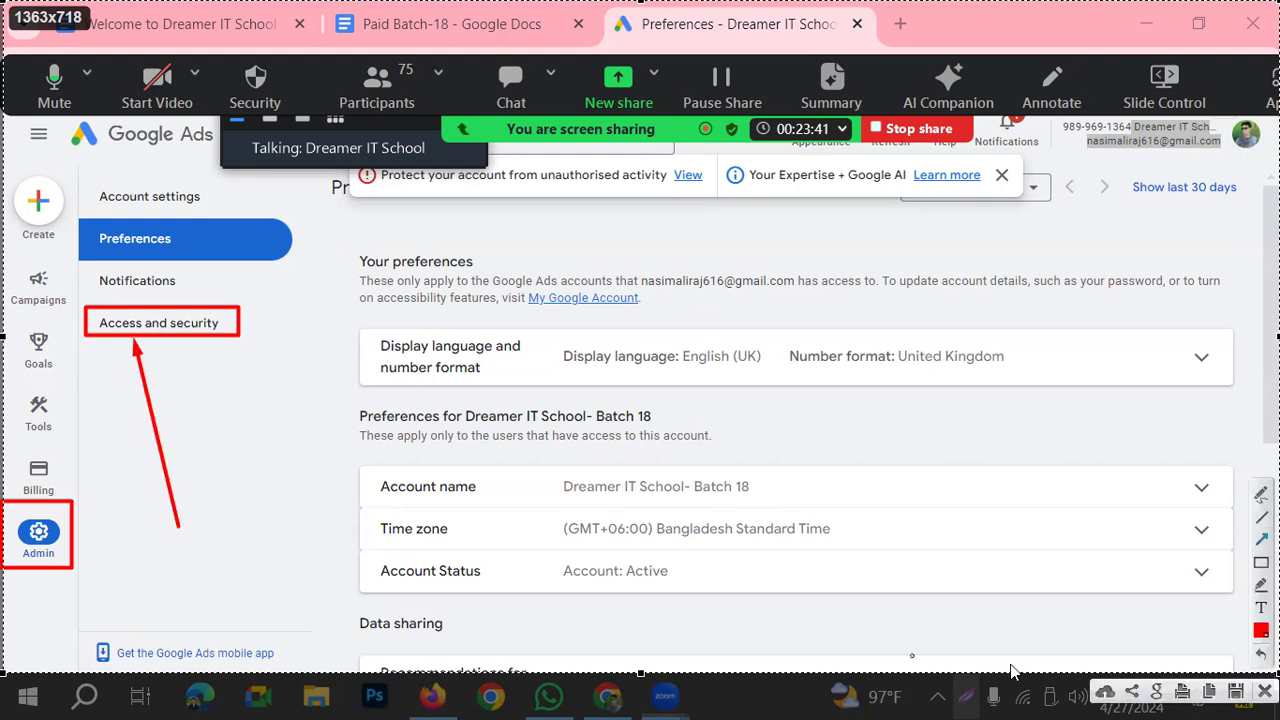
pyautogui.press('Escape')
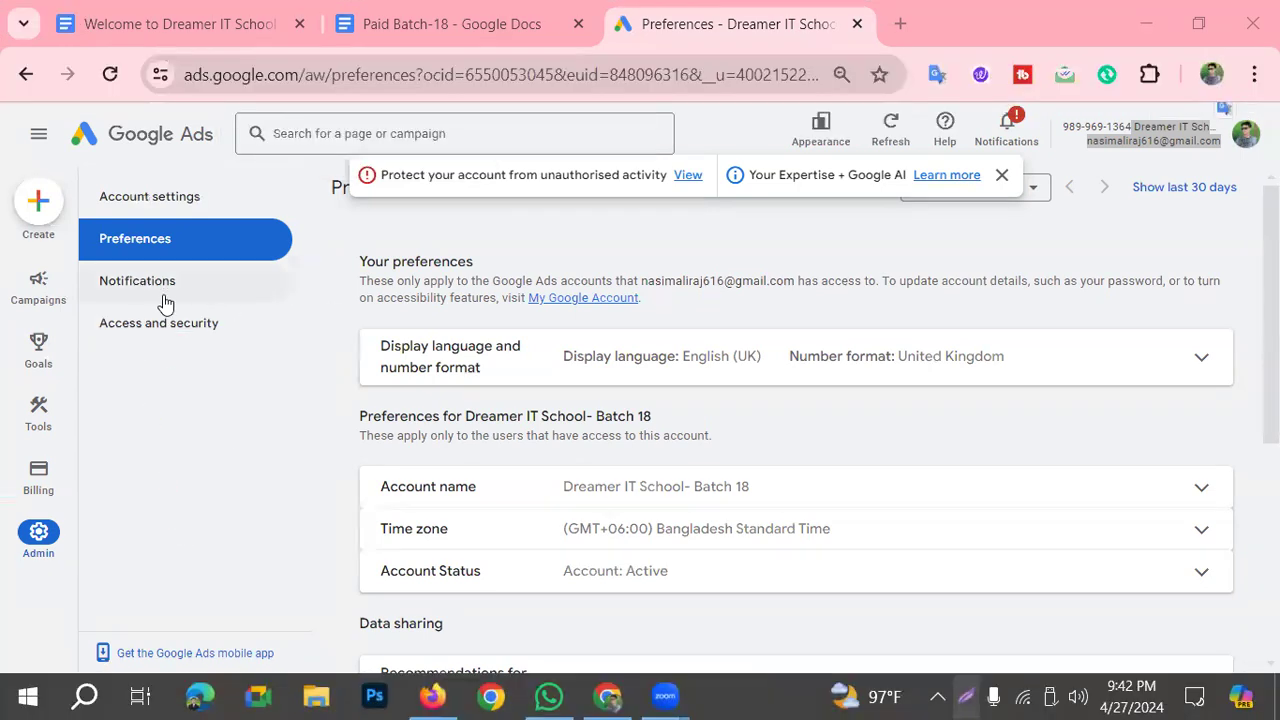
pyautogui.click(166, 331)
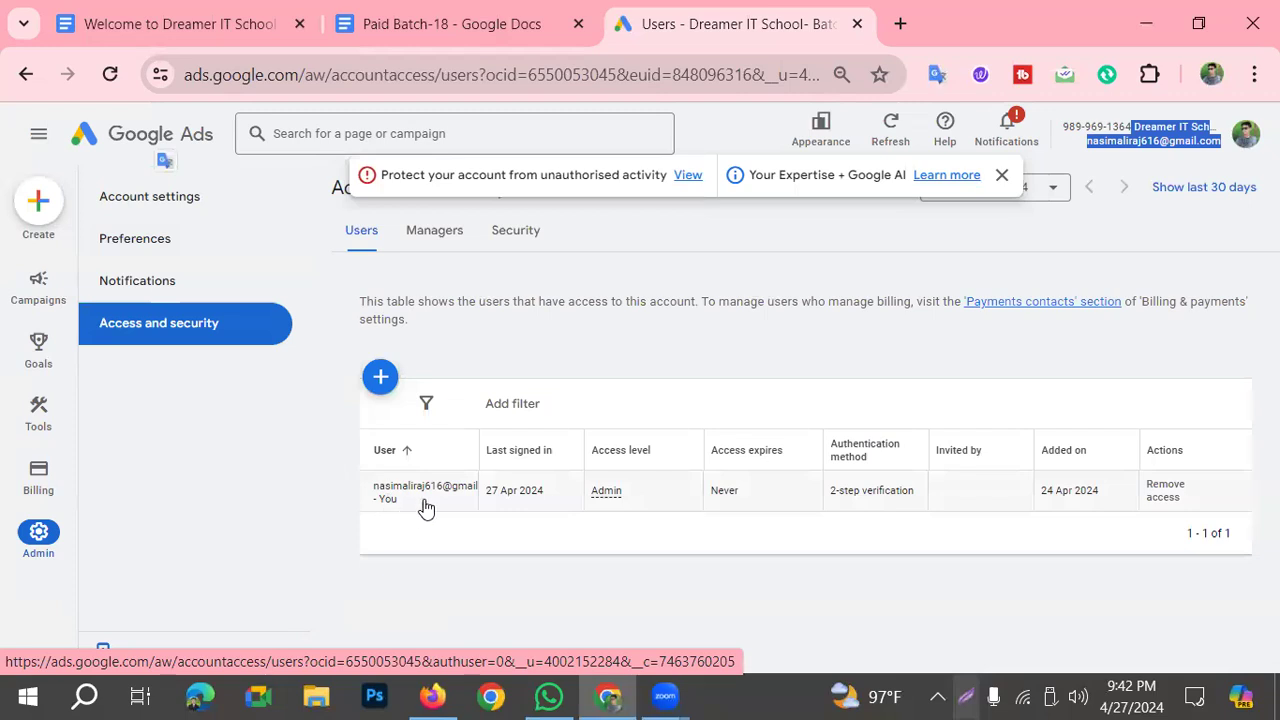
# Step: Frame the user's e-mail, last sign-in date and 2-step verification entry in red on a screen capture and discard the capture
pyautogui.click(966, 697)
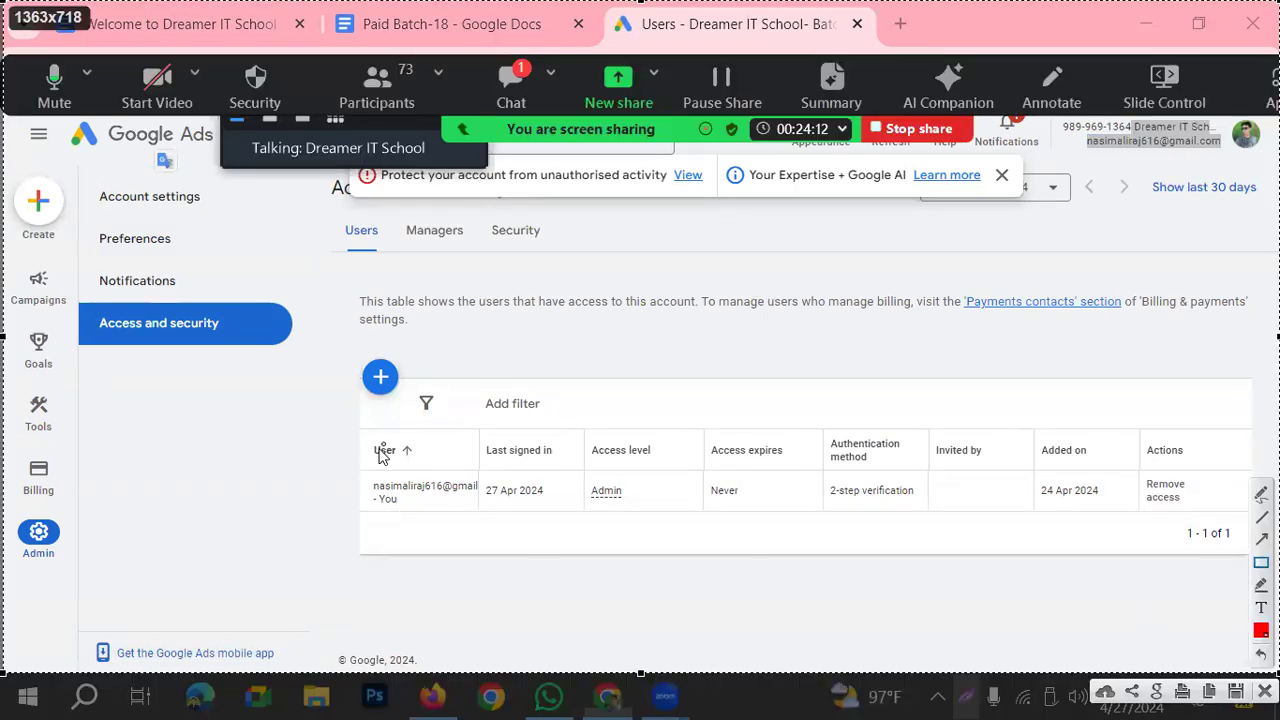
pyautogui.moveTo(341, 476); pyautogui.dragTo(560, 505)
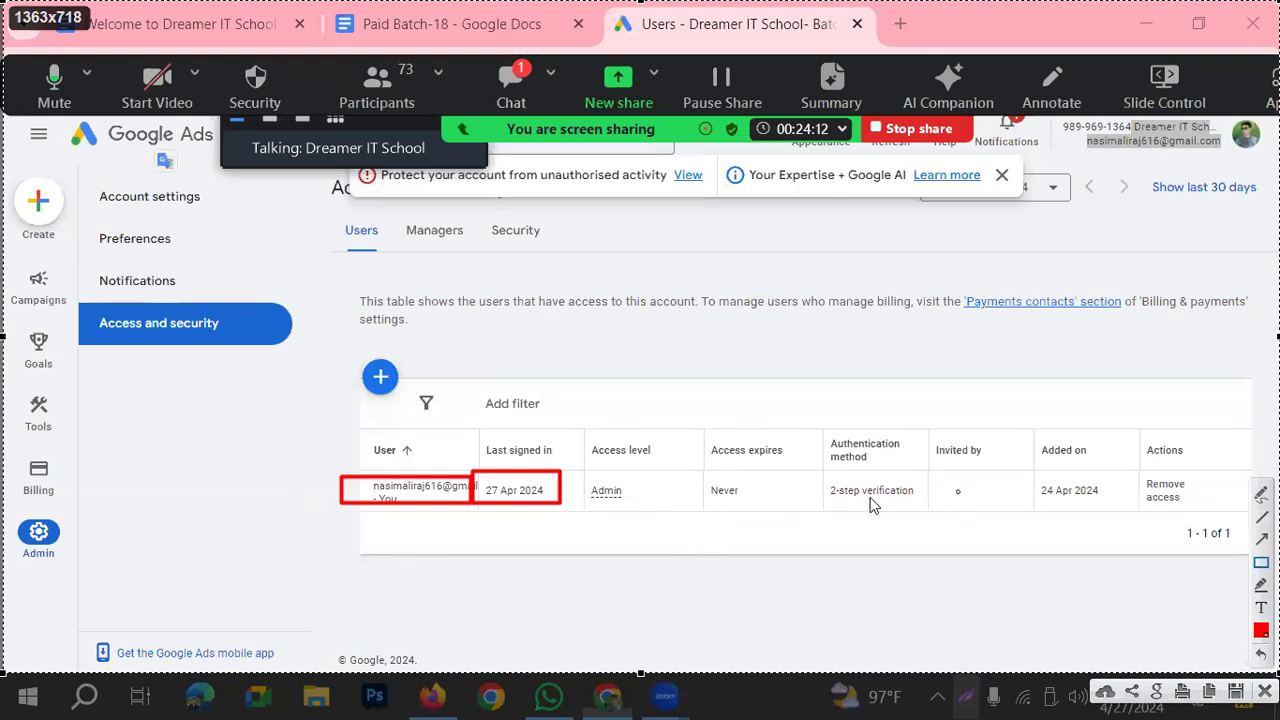
pyautogui.moveTo(820, 477)
pyautogui.mouseDown()
pyautogui.moveTo(910, 518)
pyautogui.moveTo(924, 506)
pyautogui.mouseUp()
pyautogui.moveTo(684, 88); pyautogui.dragTo(700, 196)
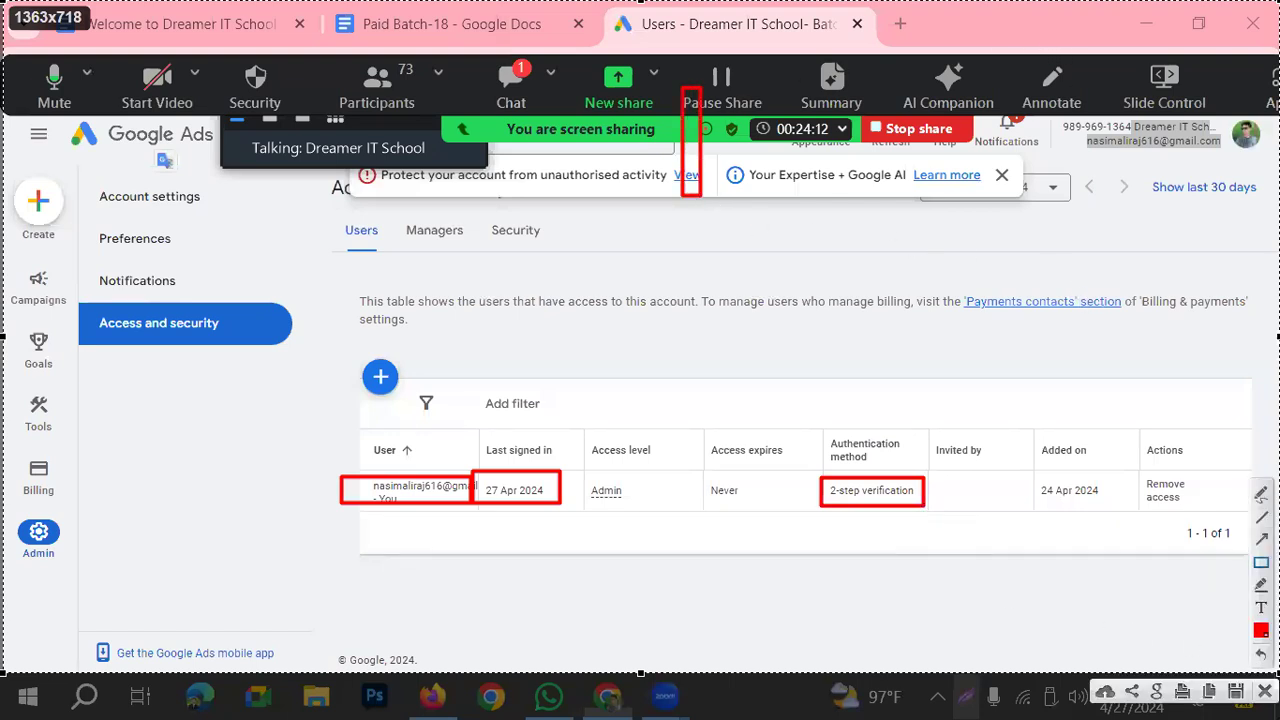
pyautogui.press('Escape')
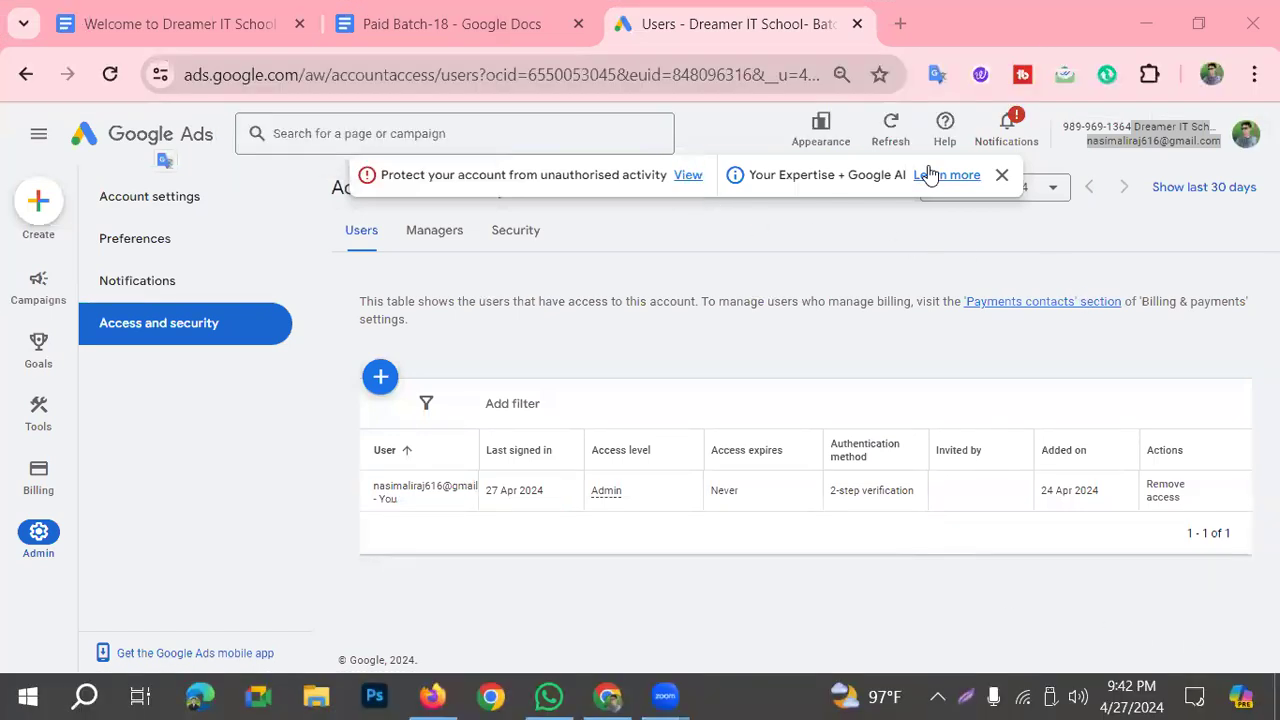
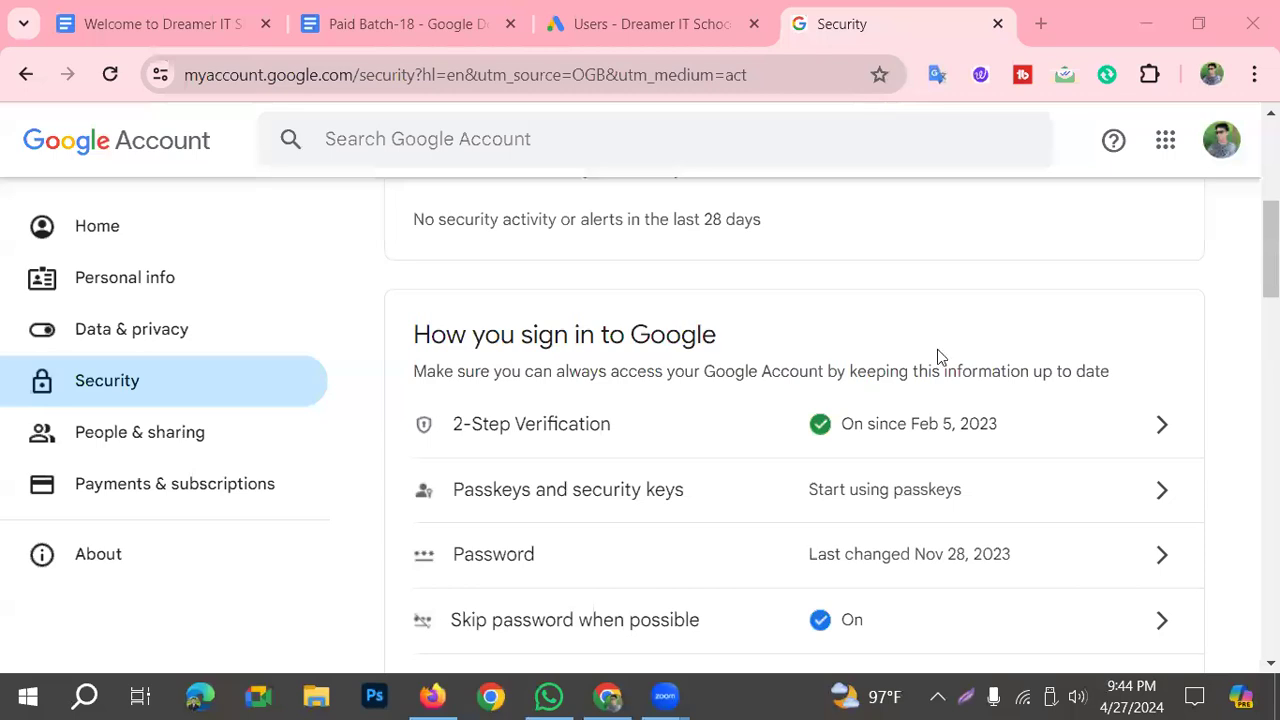
# Step: Return to the Google Ads users page, frame the add-user control in red with an arrow on a screen capture, and open the invitation form
pyautogui.click(699, 30)
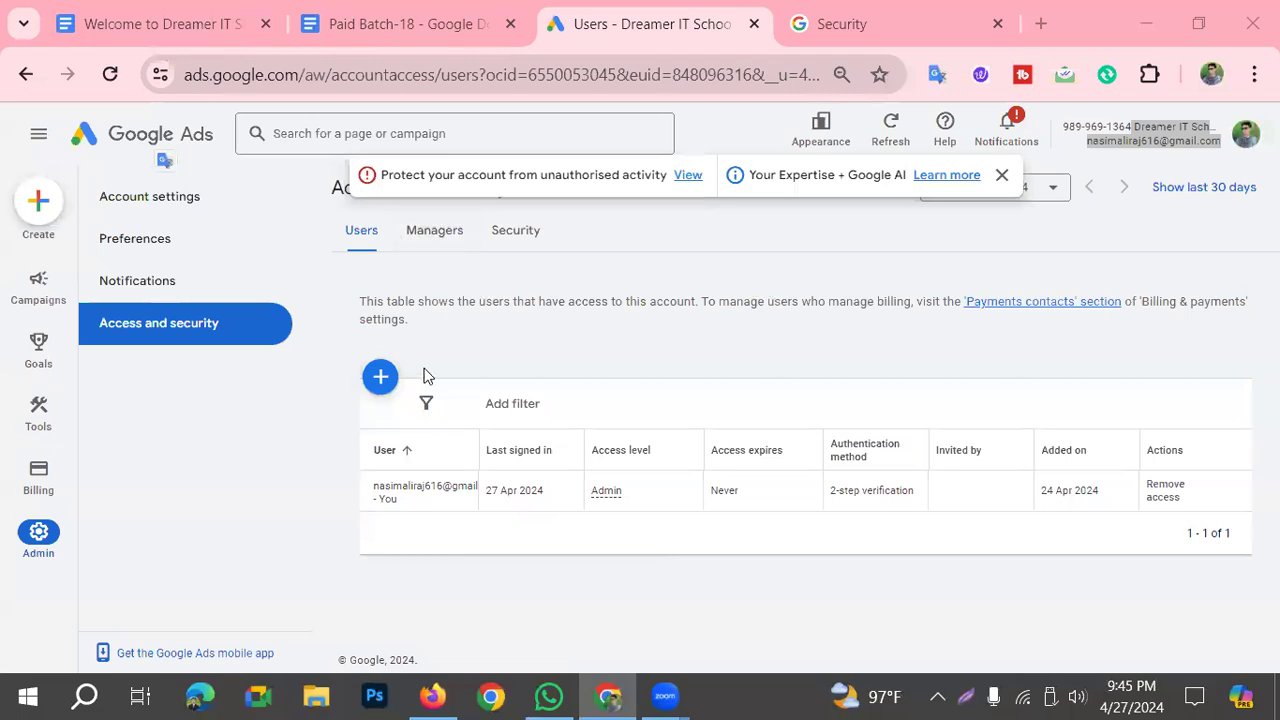
pyautogui.click(967, 697)
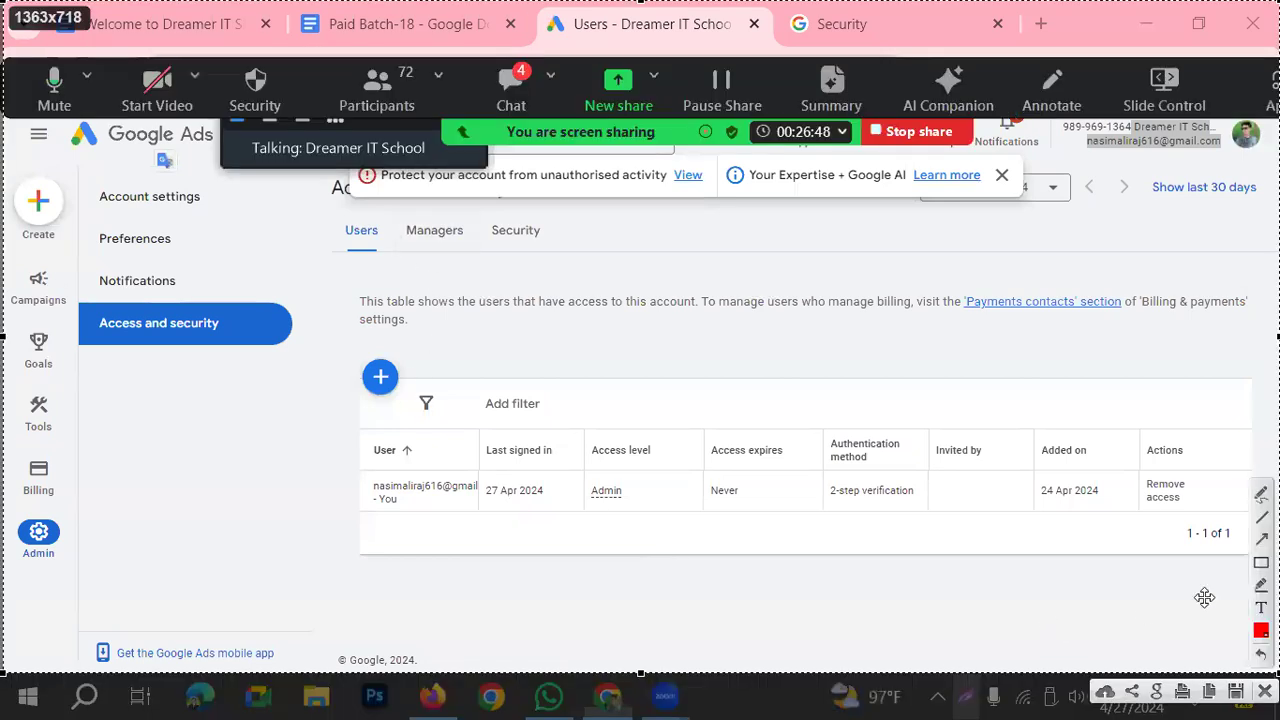
pyautogui.moveTo(340, 346); pyautogui.dragTo(428, 410)
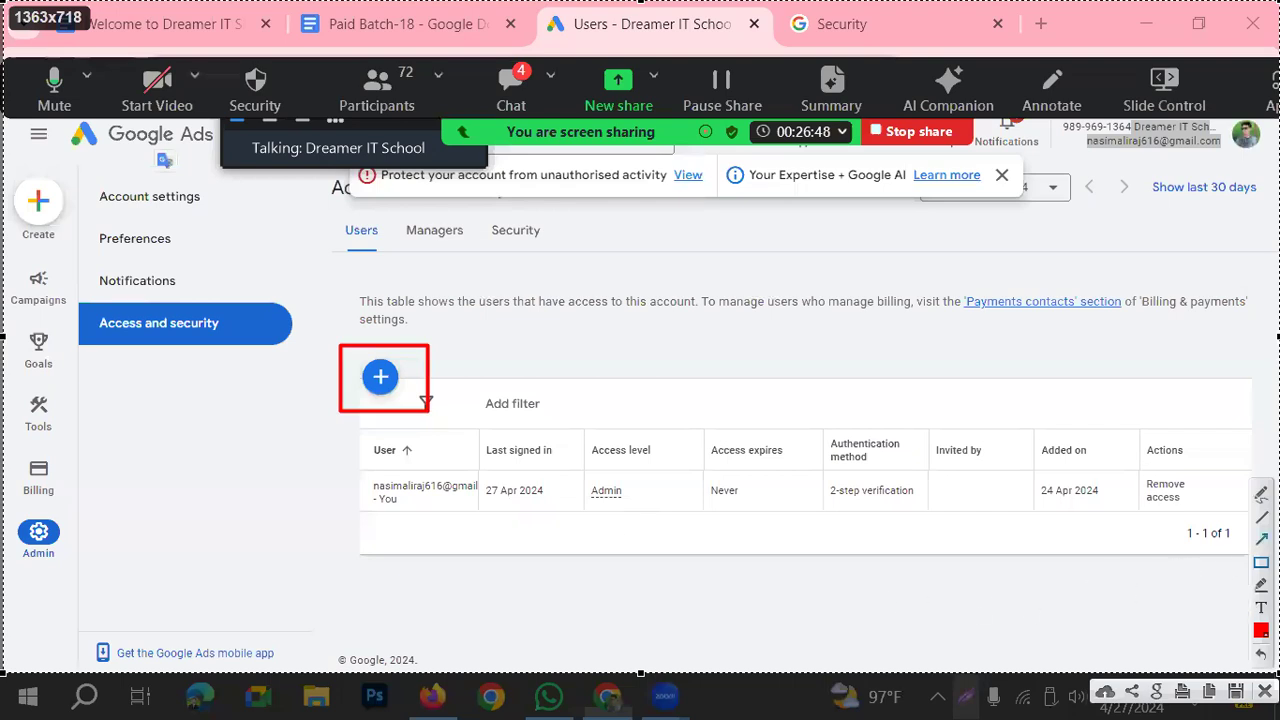
pyautogui.moveTo(305, 547); pyautogui.dragTo(358, 421)
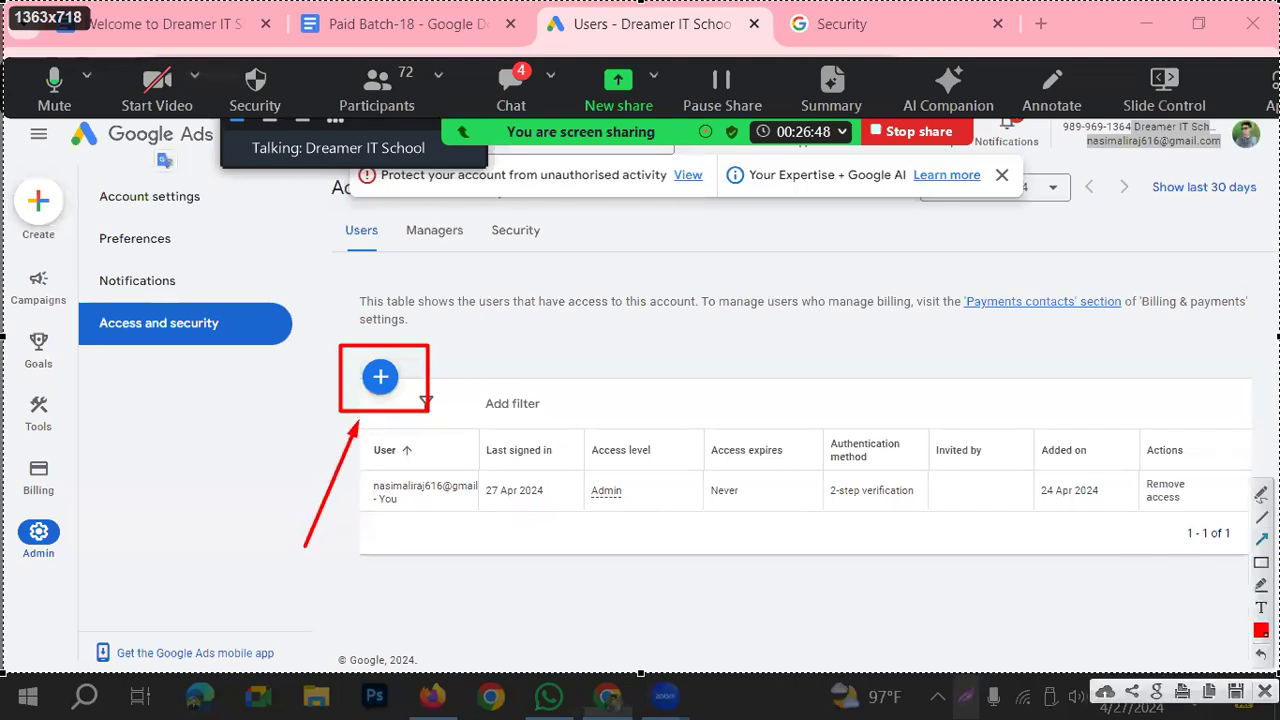
pyautogui.click(381, 377)
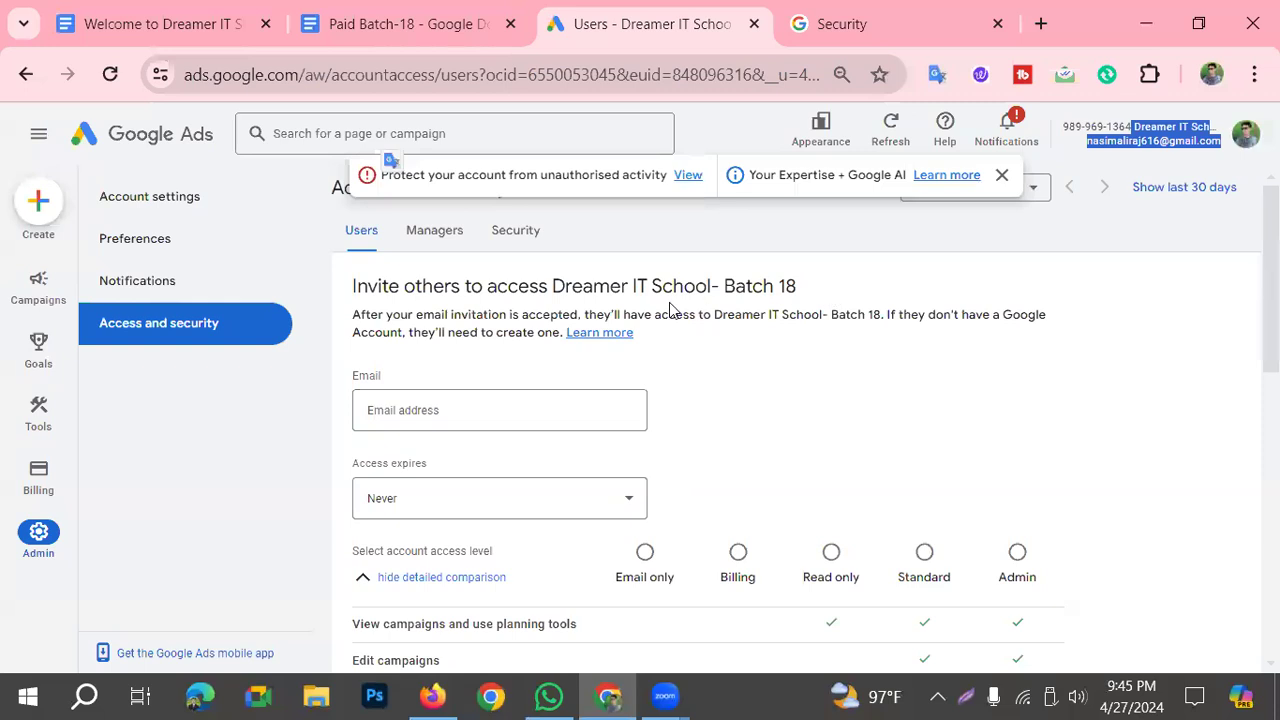
# Step: Highlight the account name in the invitation heading, then inspect the e-mail field and the access expiry choices without changing them
pyautogui.moveTo(555, 285); pyautogui.dragTo(808, 293)
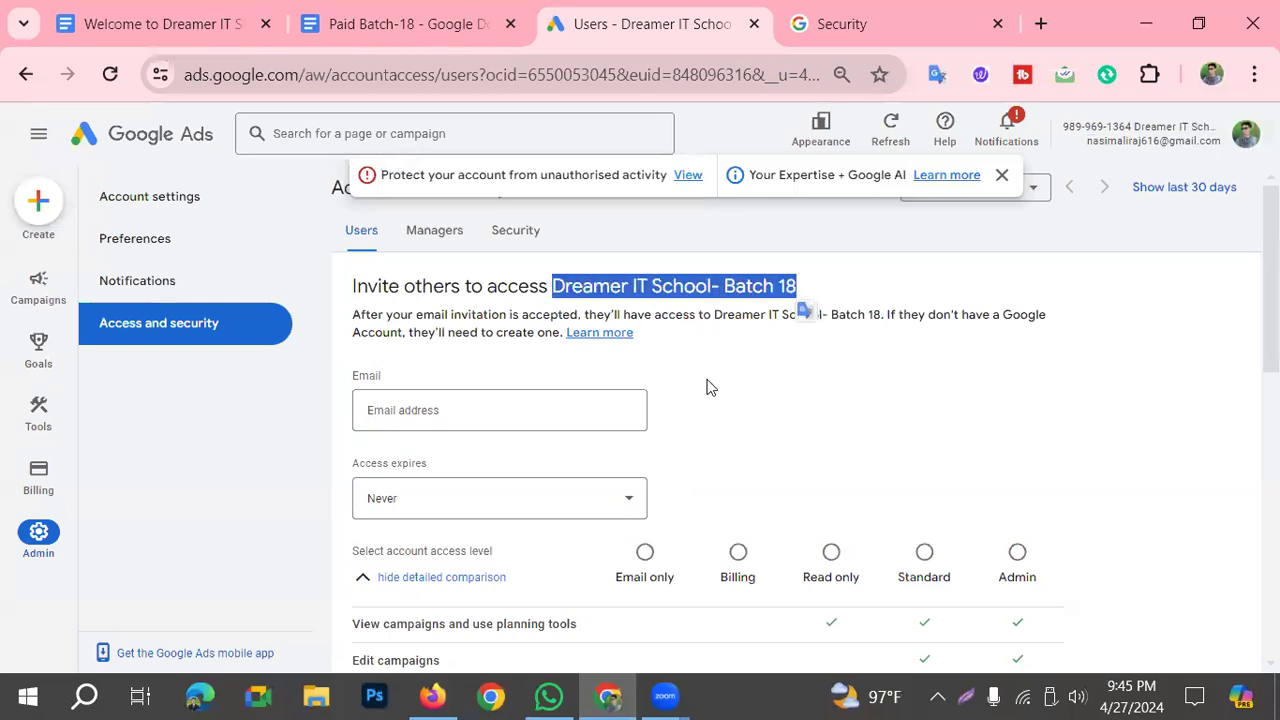
pyautogui.click(402, 410)
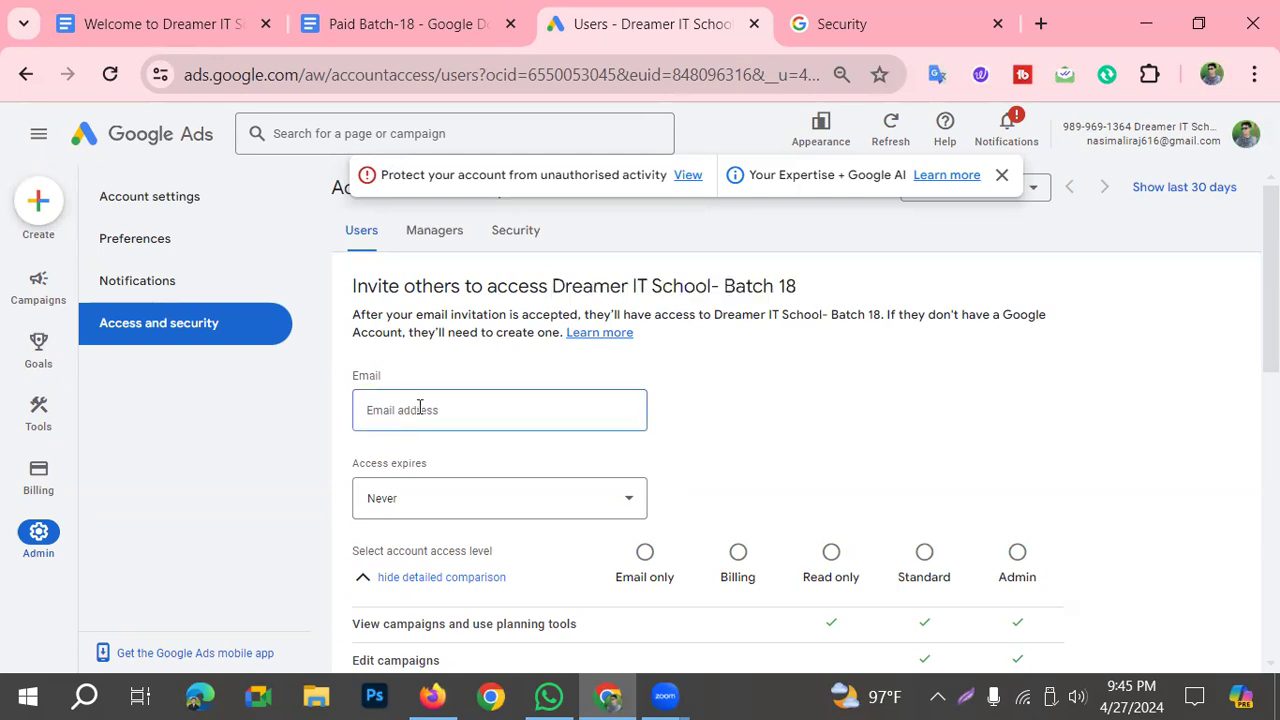
pyautogui.click(457, 503)
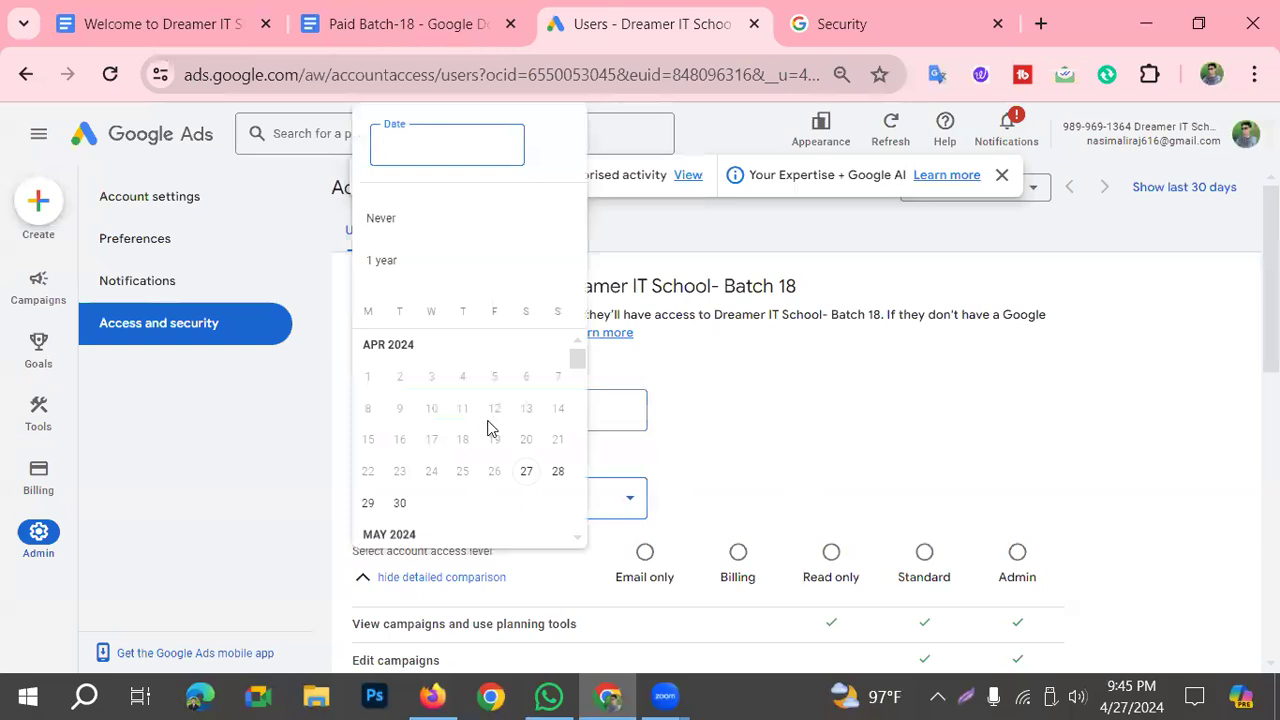
pyautogui.click(208, 510)
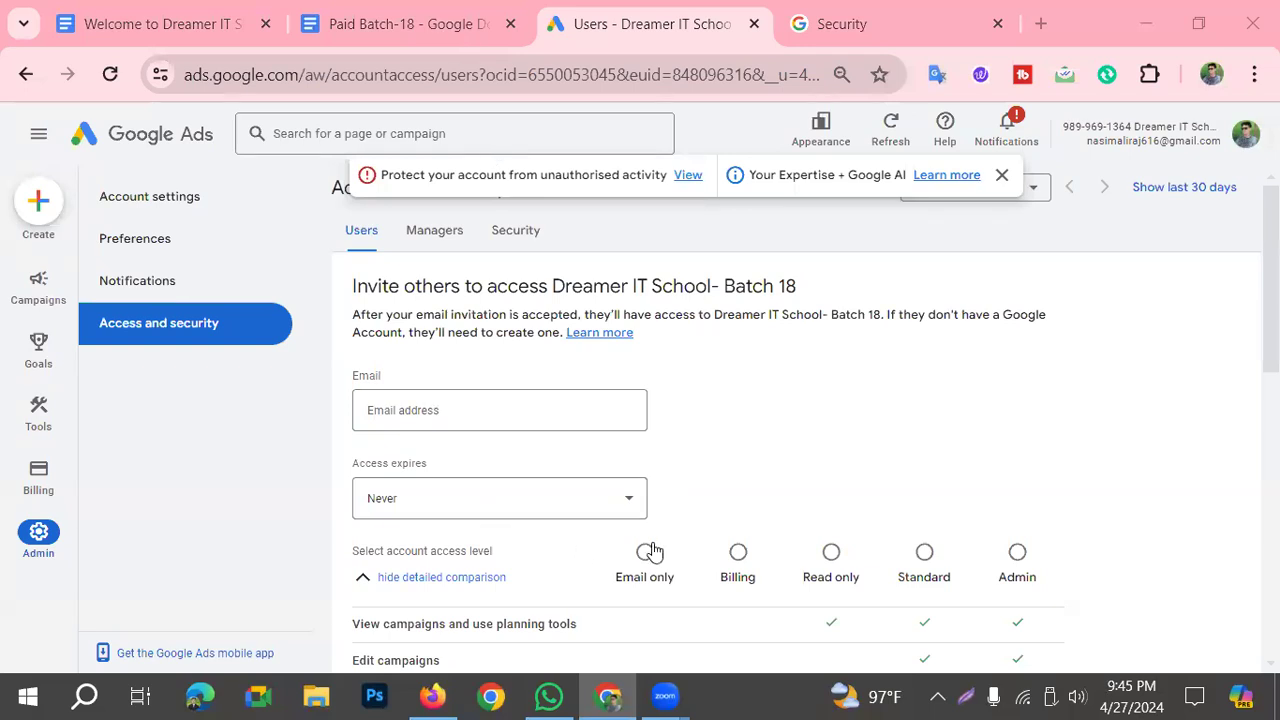
# Step: Compare the permissions of the Email only, Billing, Read only, Standard and Admin access levels, including Edit users, managers and product links
pyautogui.scroll(-3, 648, 545)
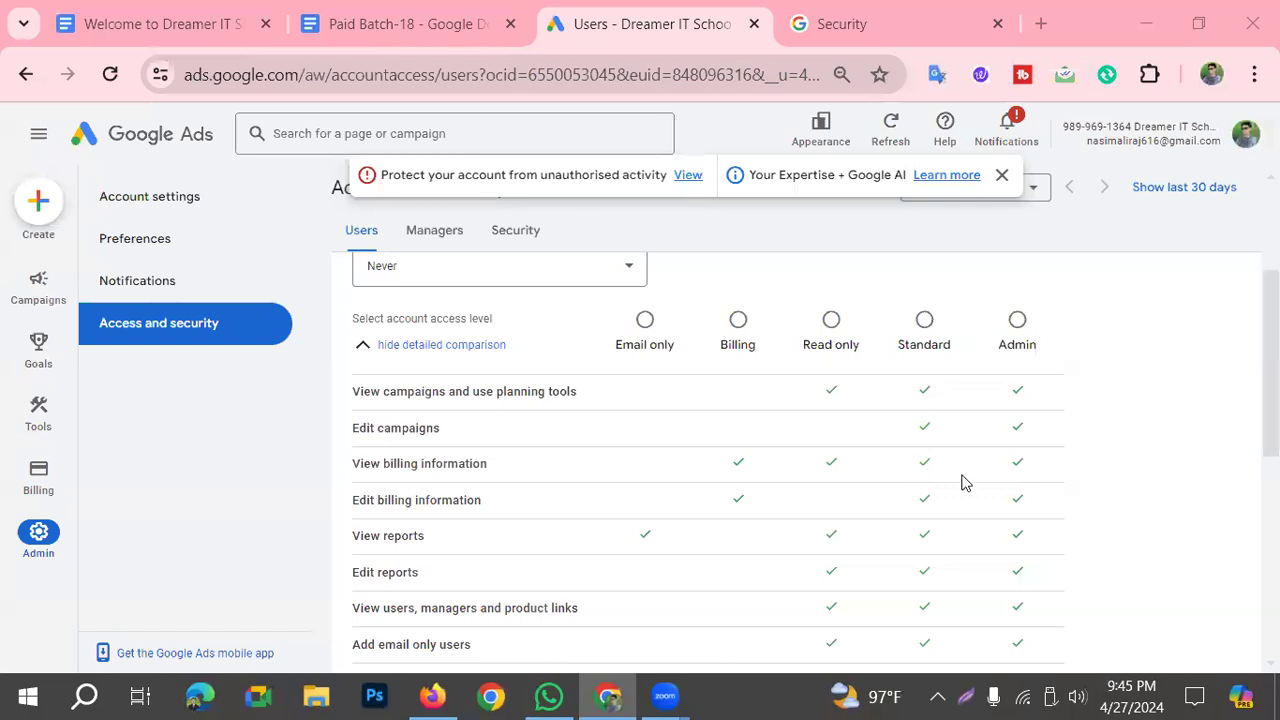
pyautogui.scroll(-2, 540, 595)
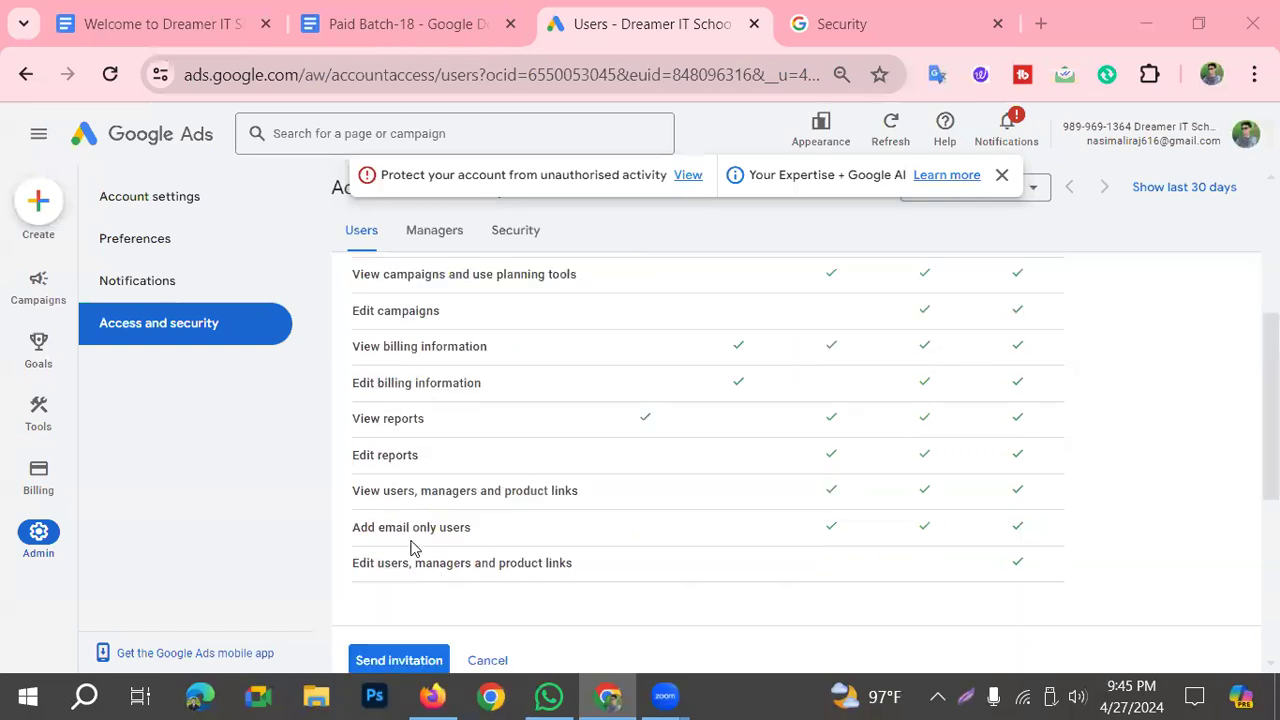
pyautogui.scroll(-2, 639, 568)
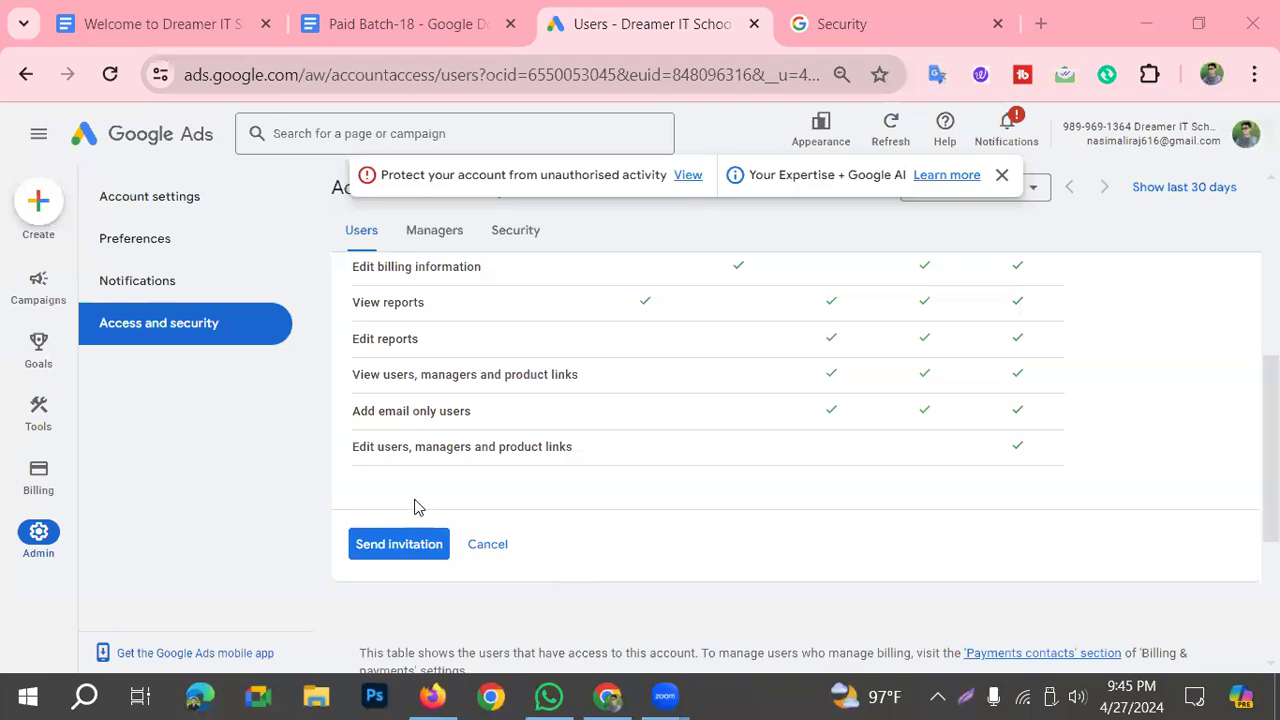
pyautogui.moveTo(345, 449); pyautogui.dragTo(578, 447)
pyautogui.click(146, 449)
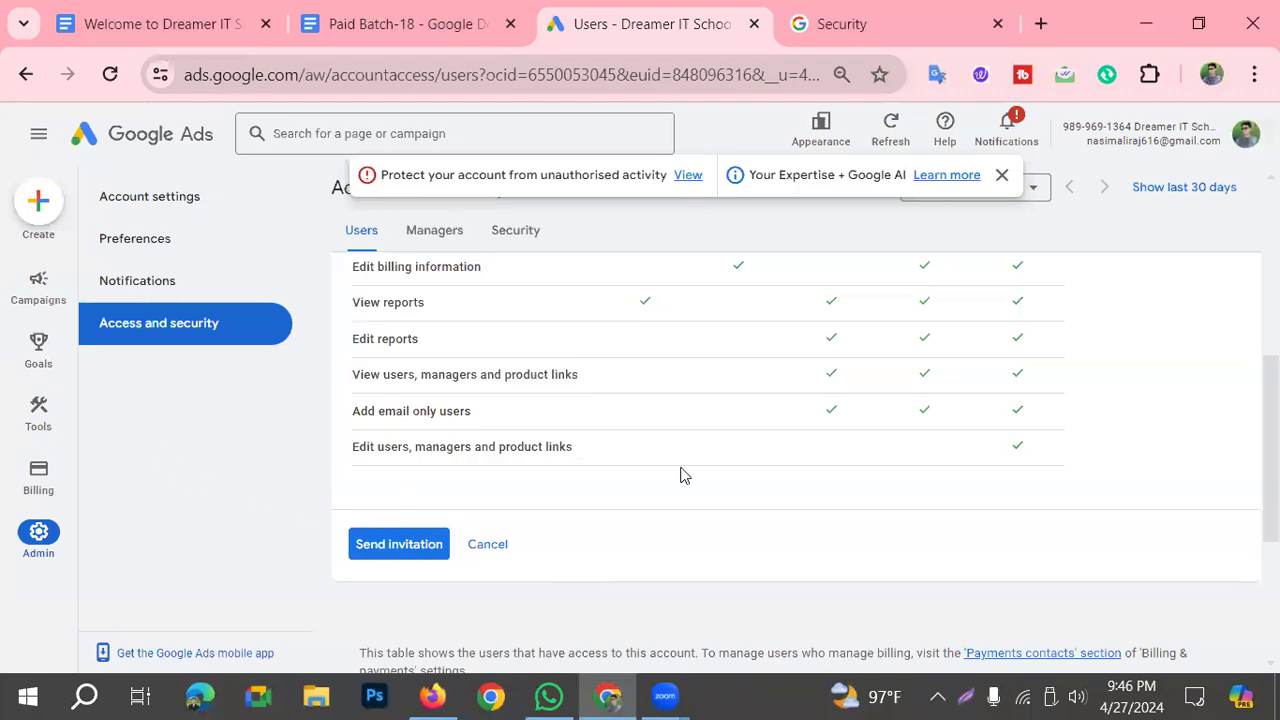
pyautogui.scroll(6, 684, 518)
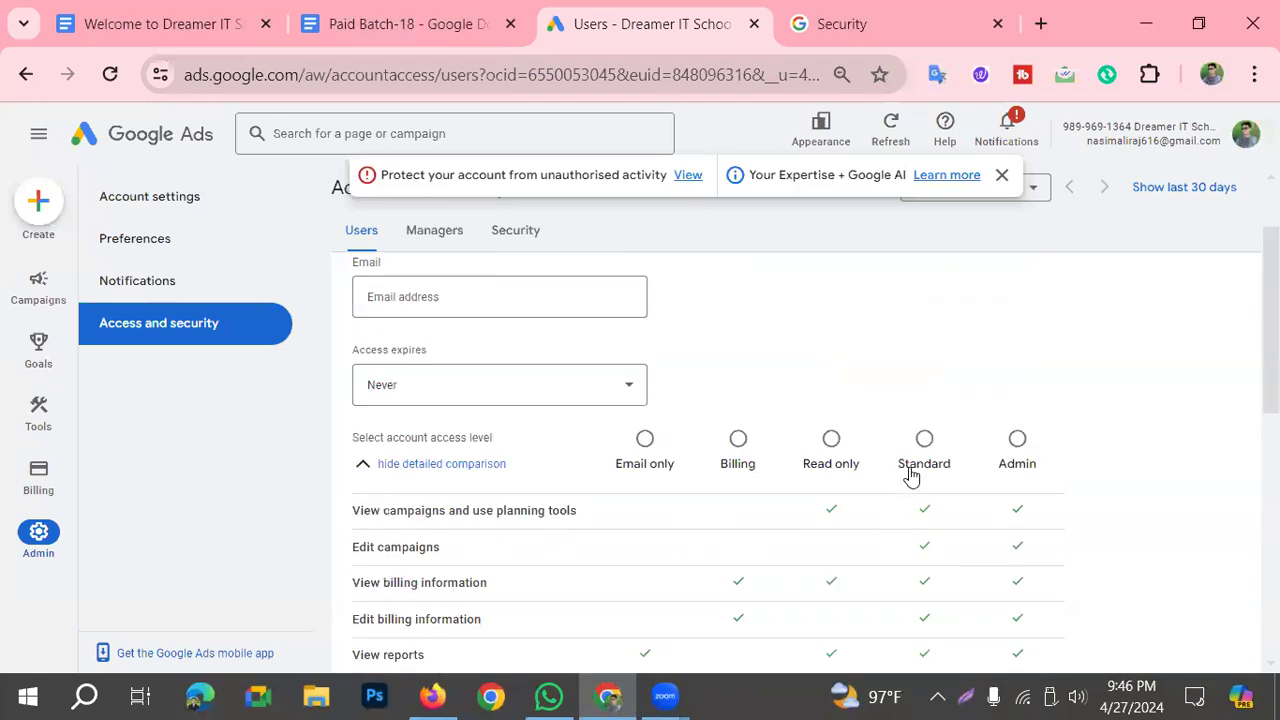
pyautogui.scroll(-10, 911, 477)
pyautogui.scroll(2, 969, 476)
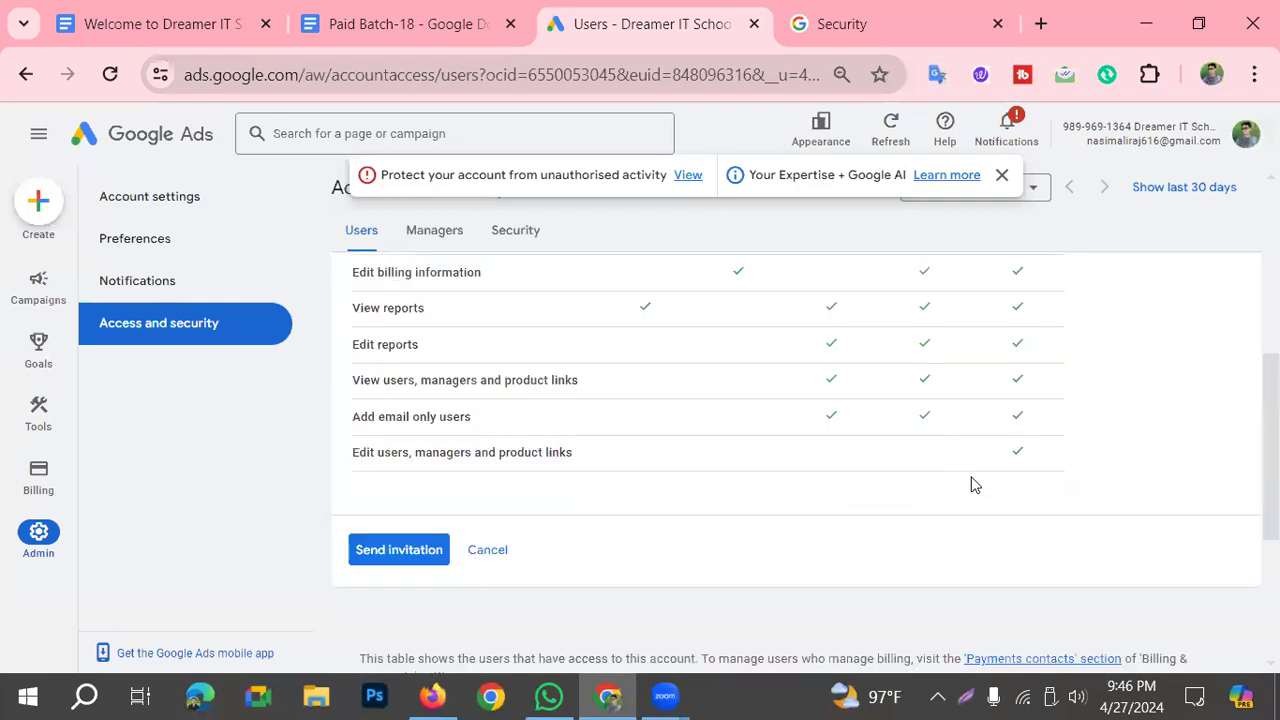
pyautogui.scroll(4, 969, 476)
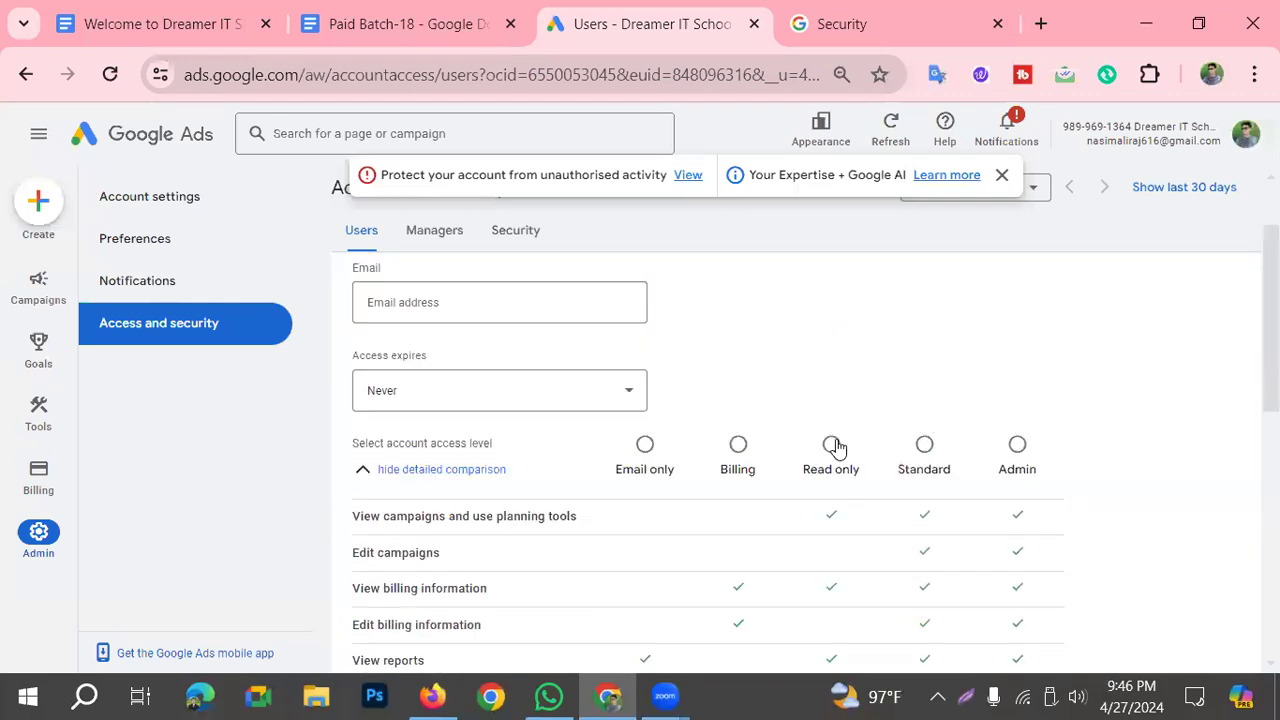
pyautogui.scroll(-2, 560, 472)
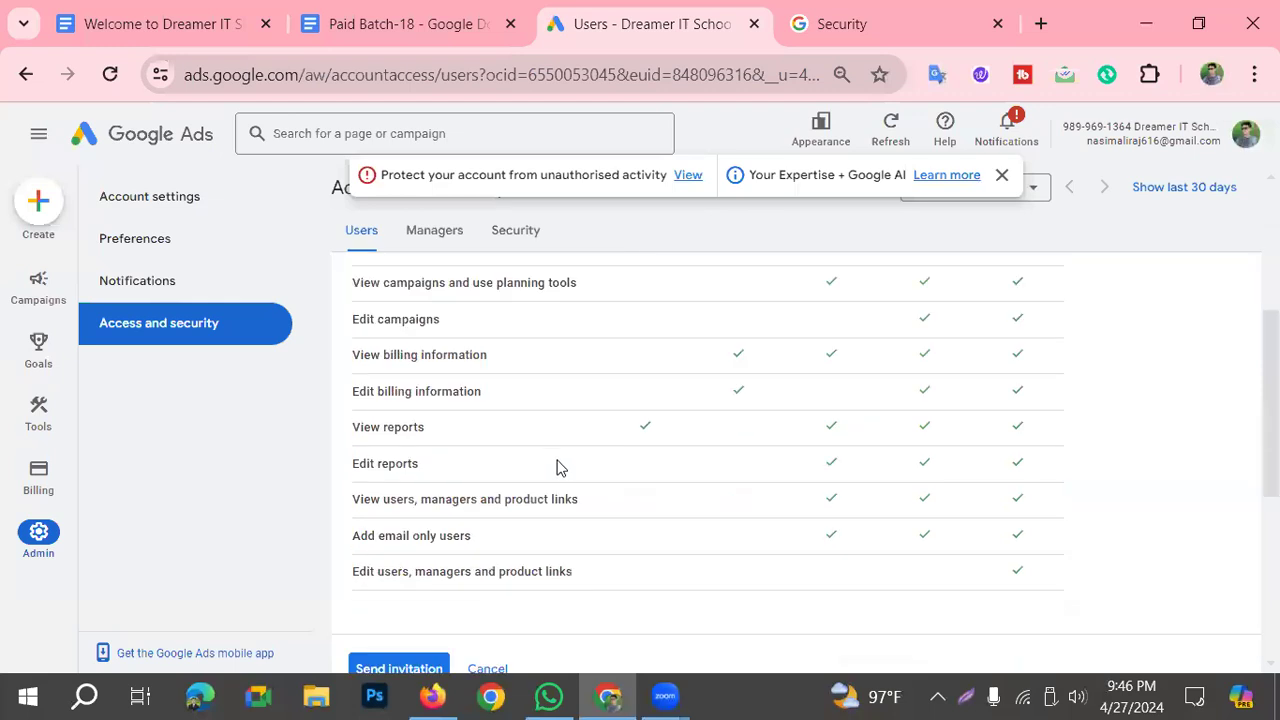
# Step: Frame the Admin column's check marks in red on a screen capture and discard the capture
pyautogui.click(966, 697)
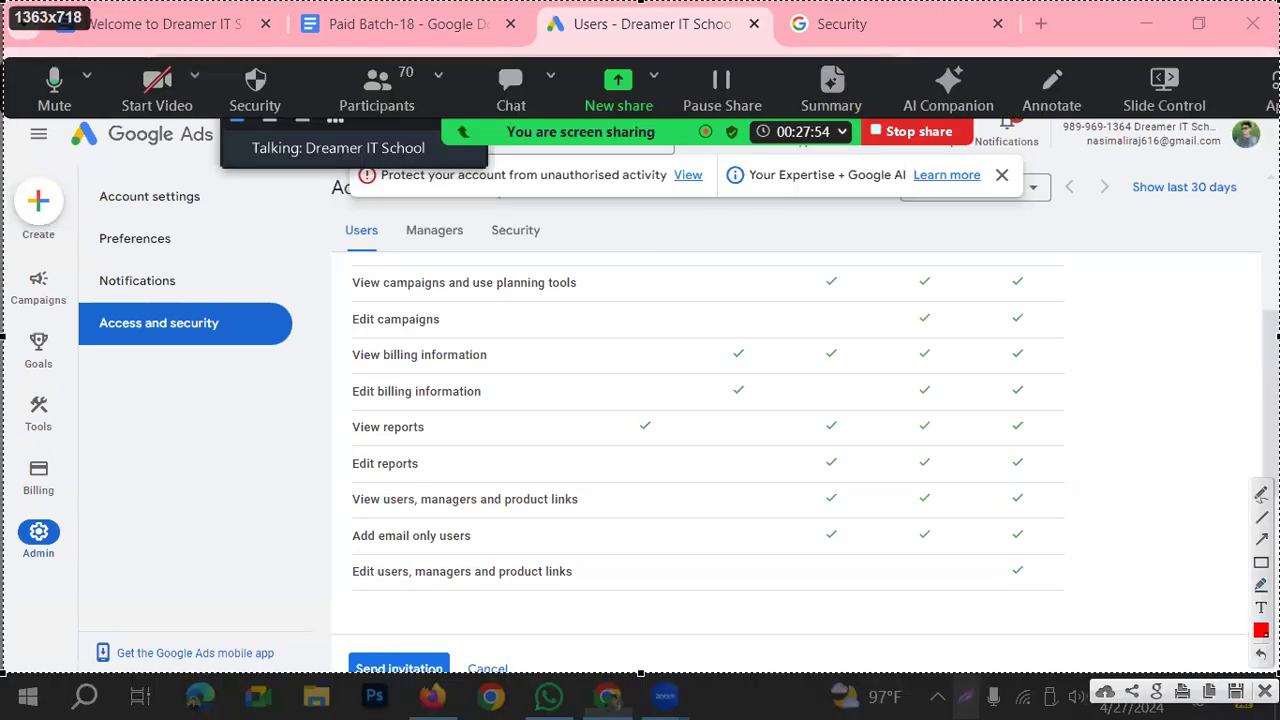
pyautogui.moveTo(1032, 622); pyautogui.dragTo(994, 258)
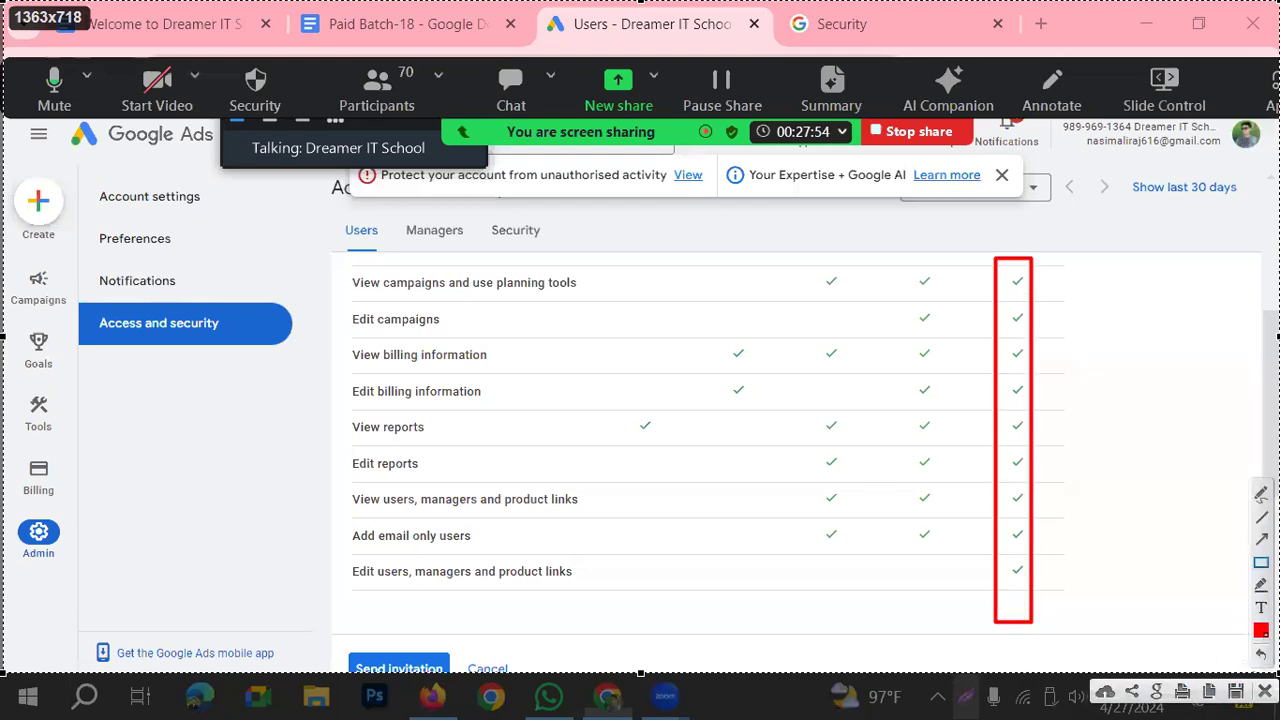
pyautogui.press('Escape')
# Step: Frame the Standard access level in red with an arrow on a screen capture, discard it and select Standard for the invitation
pyautogui.scroll(3, 943, 569)
pyautogui.scroll(-2, 940, 565)
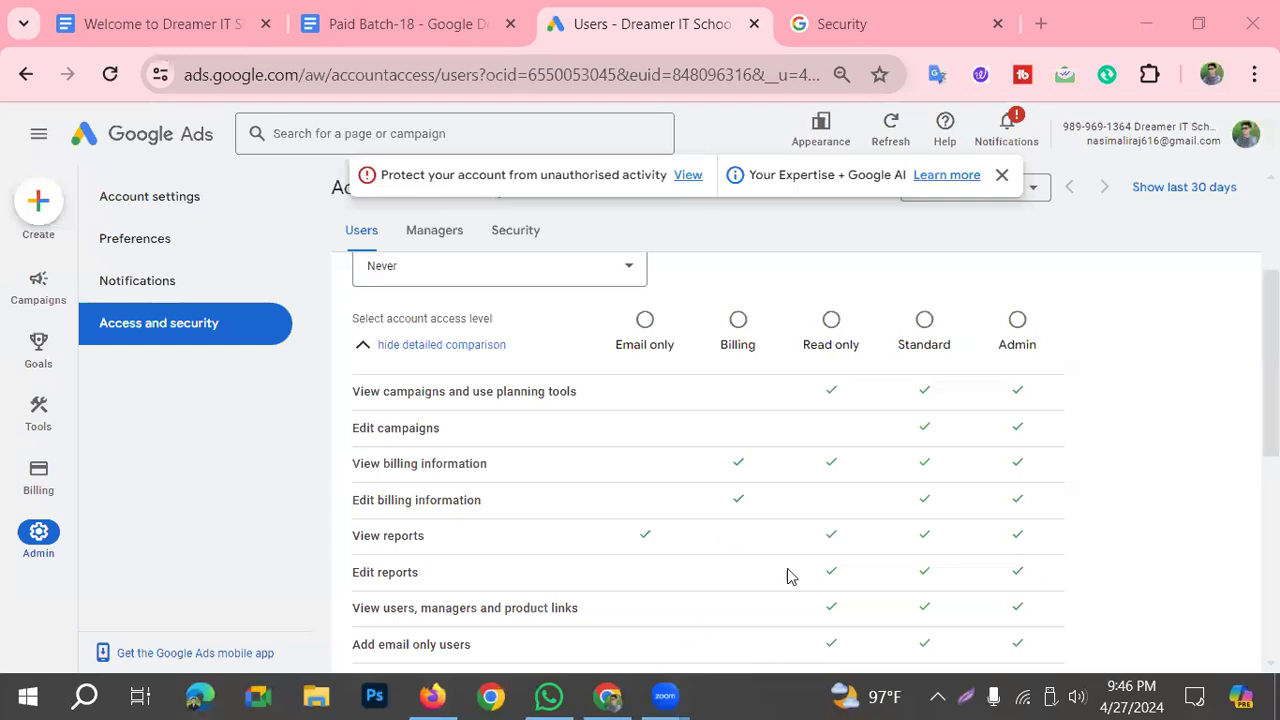
pyautogui.scroll(-1, 797, 437)
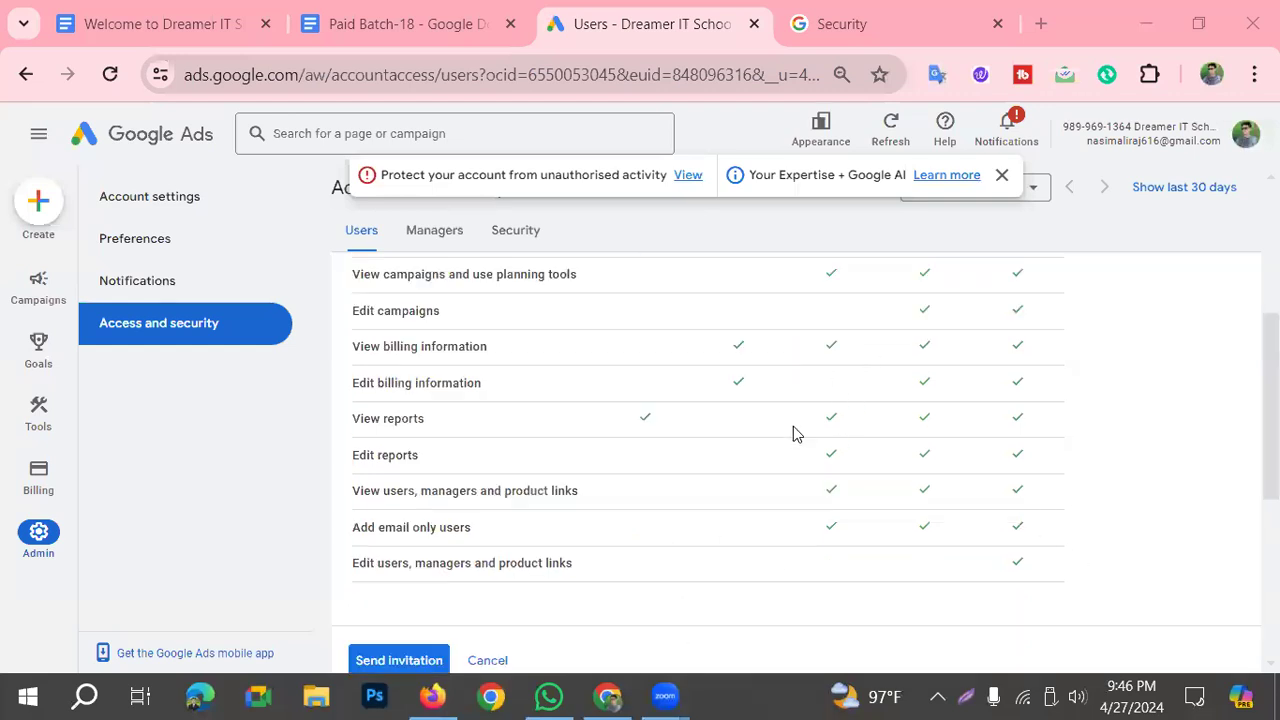
pyautogui.scroll(2, 850, 495)
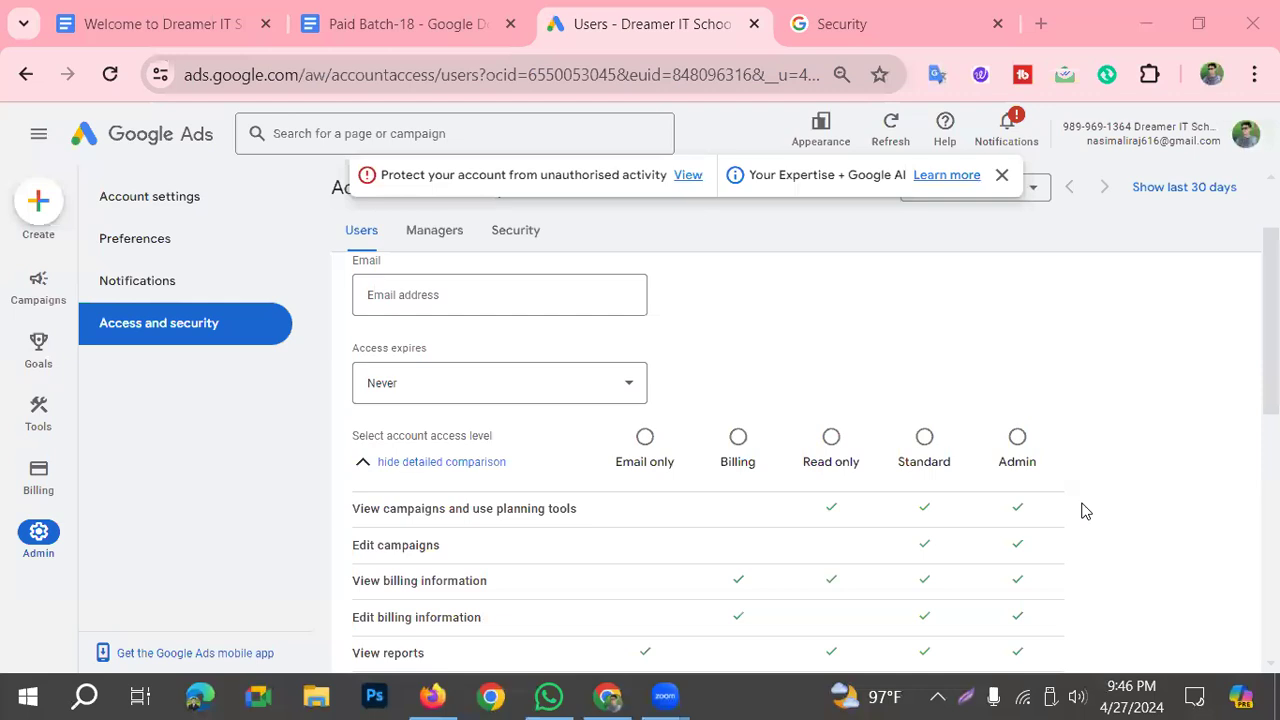
pyautogui.scroll(-1, 960, 457)
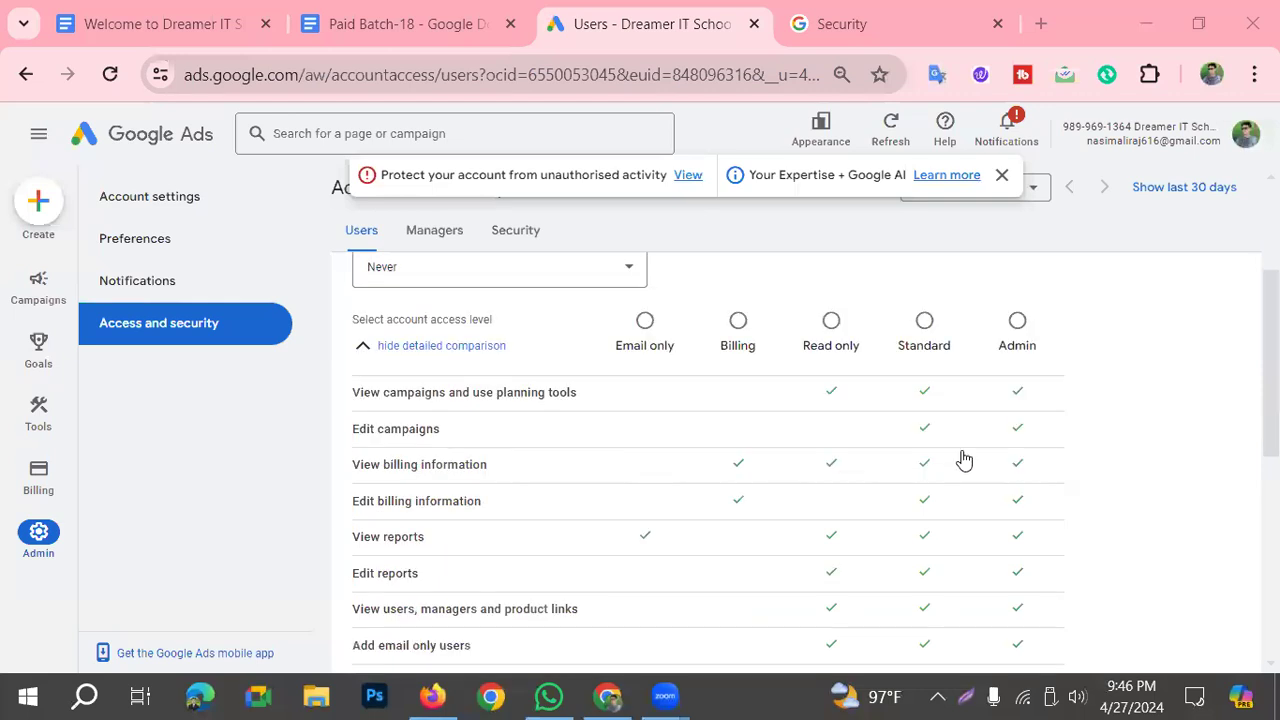
pyautogui.click(966, 697)
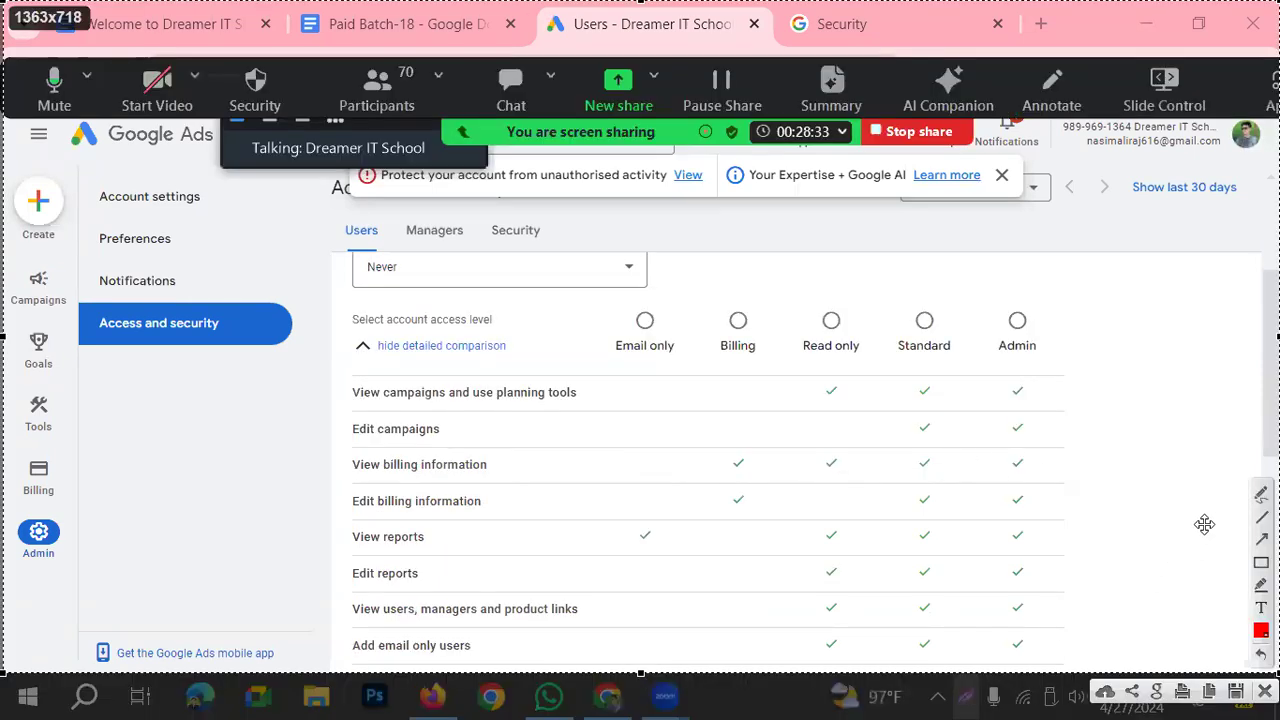
pyautogui.moveTo(866, 298)
pyautogui.mouseDown()
pyautogui.moveTo(958, 364)
pyautogui.moveTo(978, 362)
pyautogui.mouseUp()
pyautogui.moveTo(660, 568); pyautogui.dragTo(860, 381)
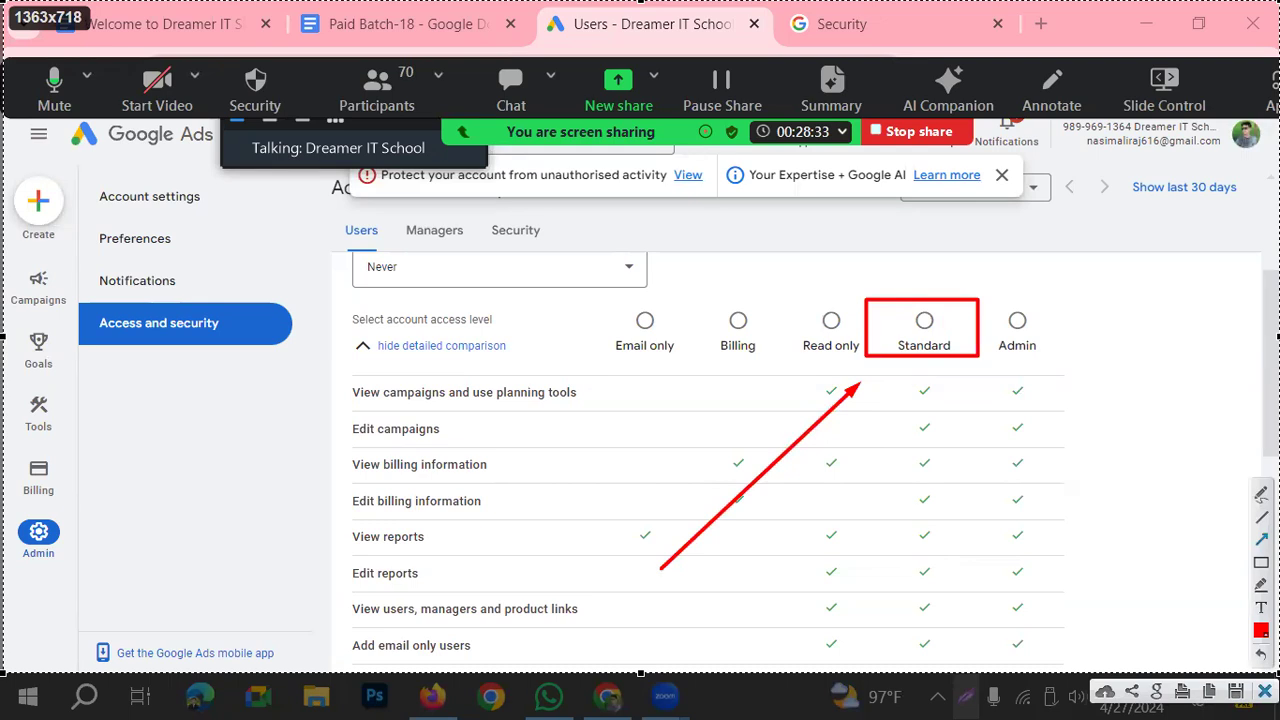
pyautogui.press('Escape')
pyautogui.click(925, 321)
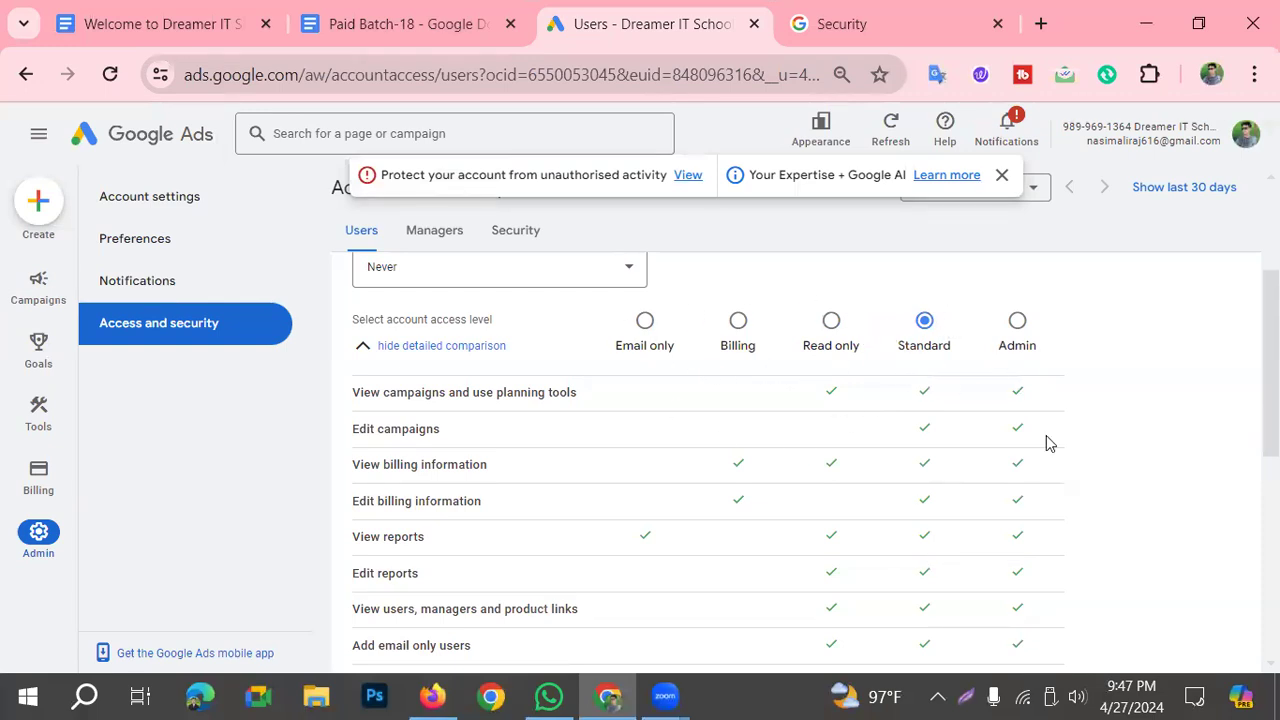
# Step: Frame the Edit users, managers and product links permission in red on a screen capture and discard the capture
pyautogui.scroll(-3, 590, 405)
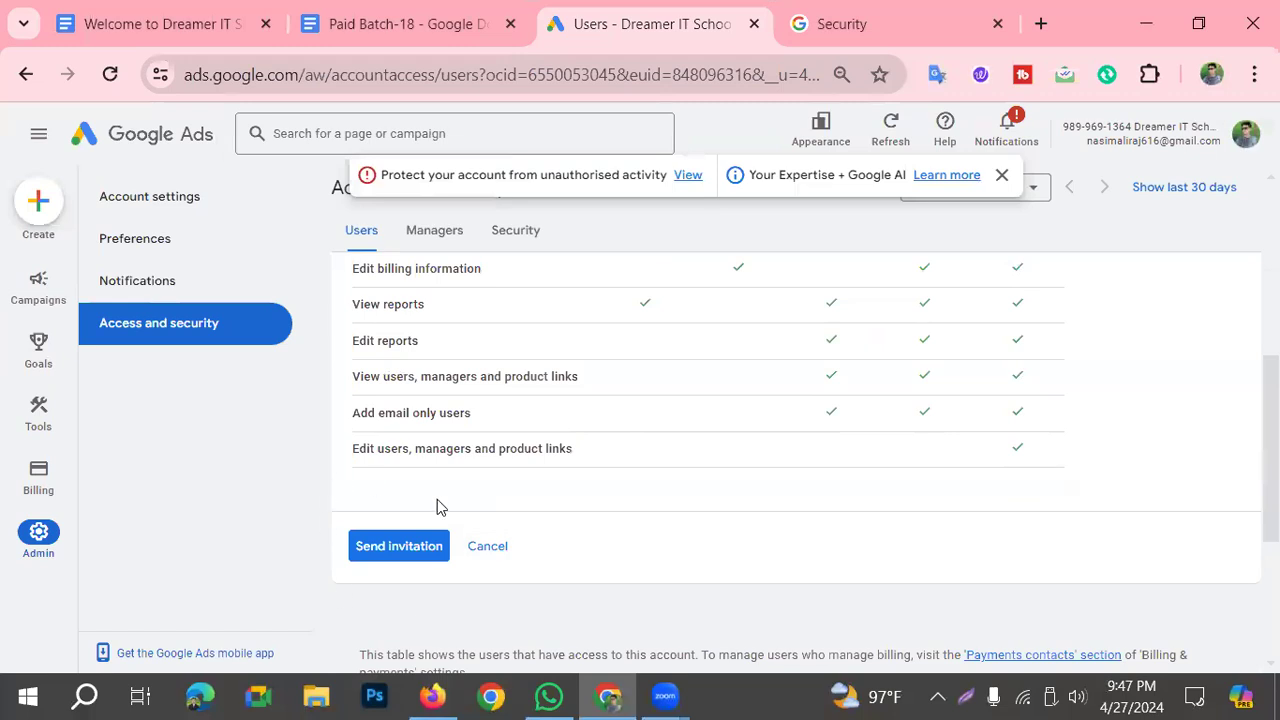
pyautogui.click(966, 697)
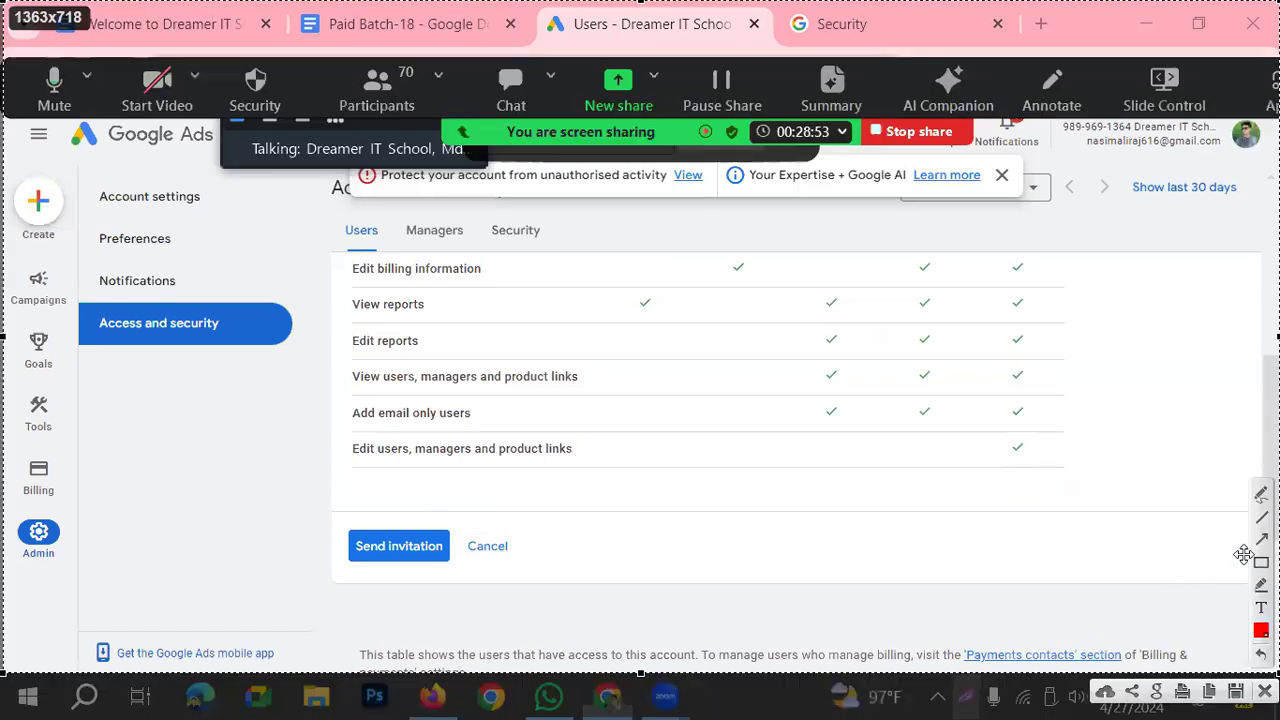
pyautogui.moveTo(341, 430)
pyautogui.mouseDown()
pyautogui.moveTo(426, 469)
pyautogui.moveTo(597, 474)
pyautogui.mouseUp()
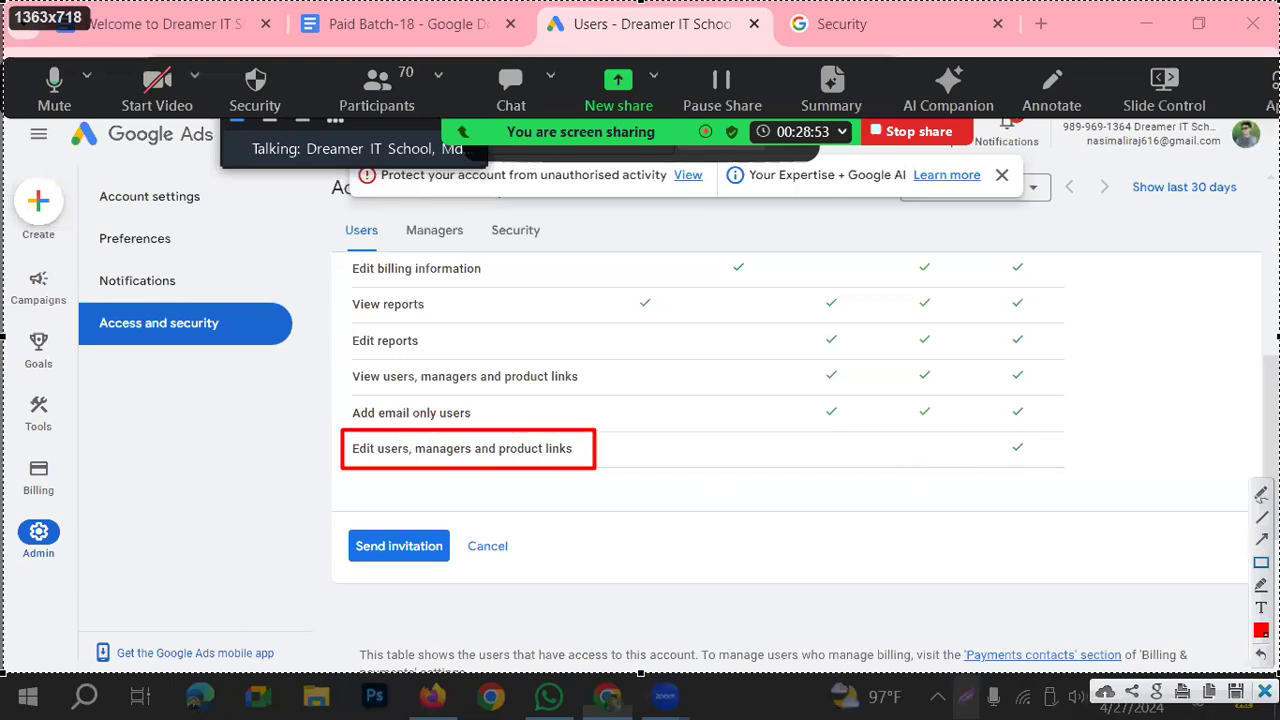
pyautogui.click(1265, 691)
# Step: Activate the invitation's e-mail field and open the Dreamer (Dreameritschool) browser profile in a new window
pyautogui.scroll(5, 645, 497)
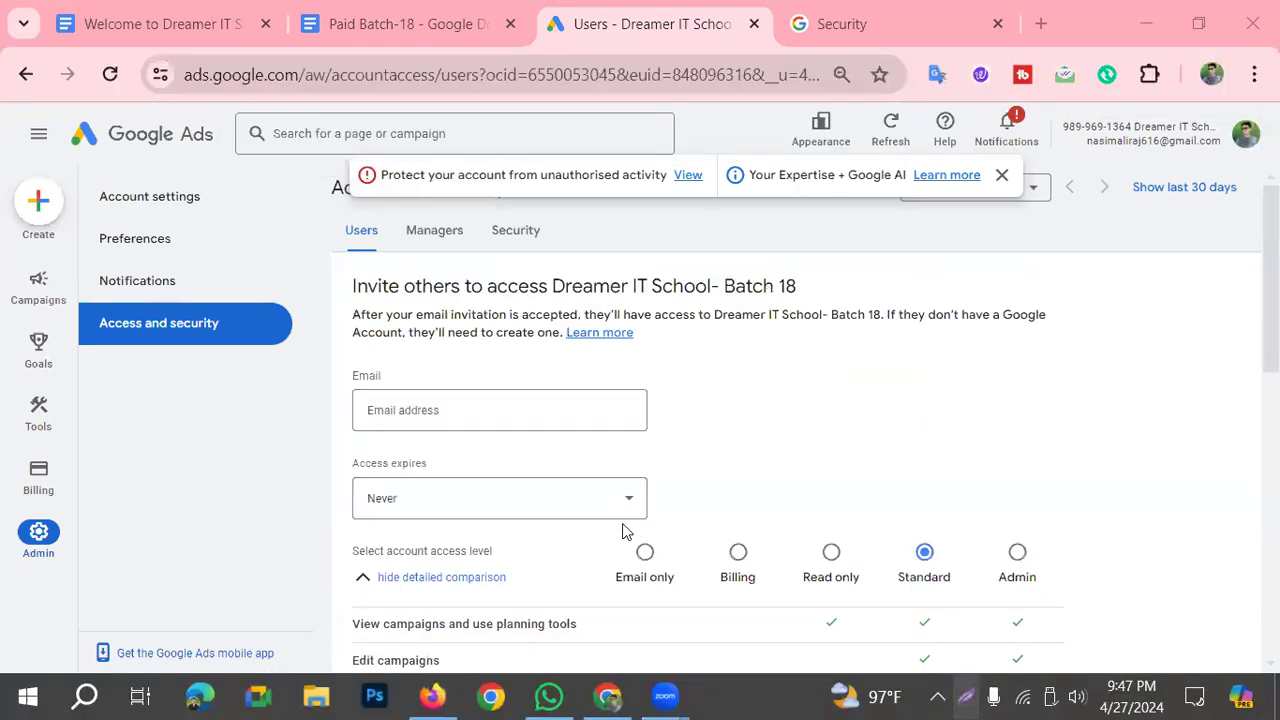
pyautogui.click(437, 406)
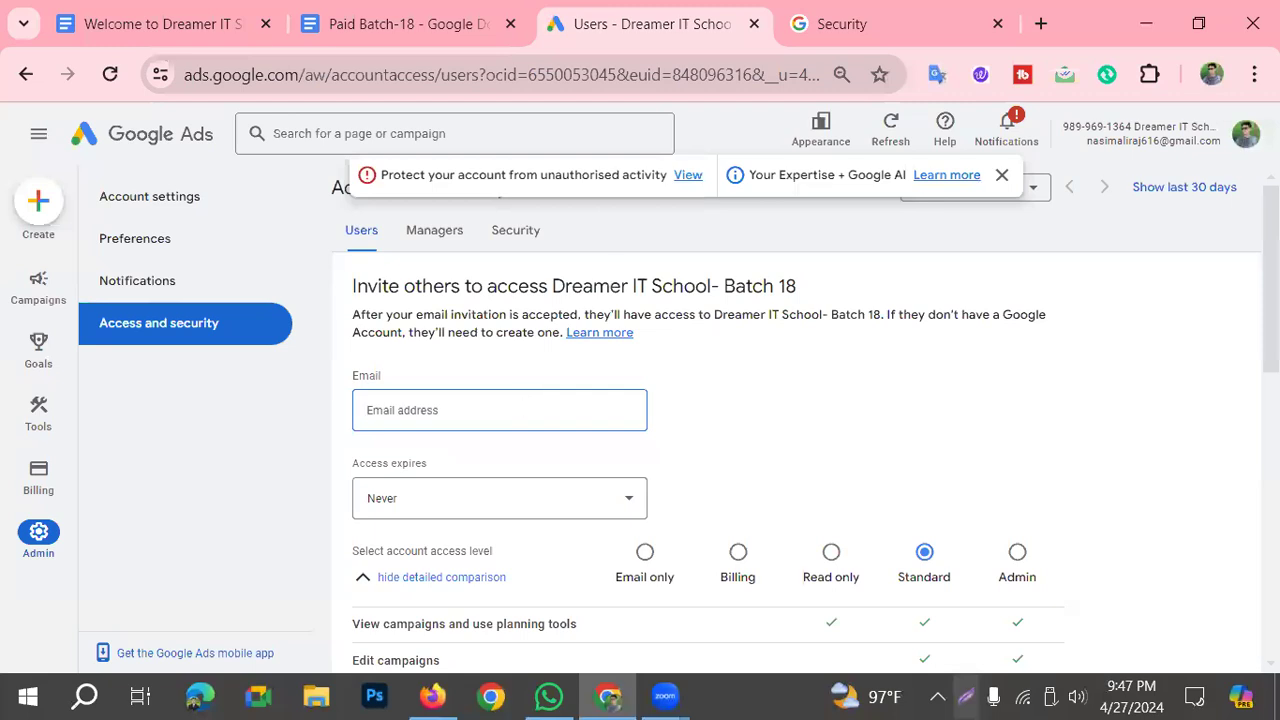
pyautogui.click(1211, 74)
pyautogui.scroll(-4, 1063, 577)
pyautogui.scroll(3, 1061, 503)
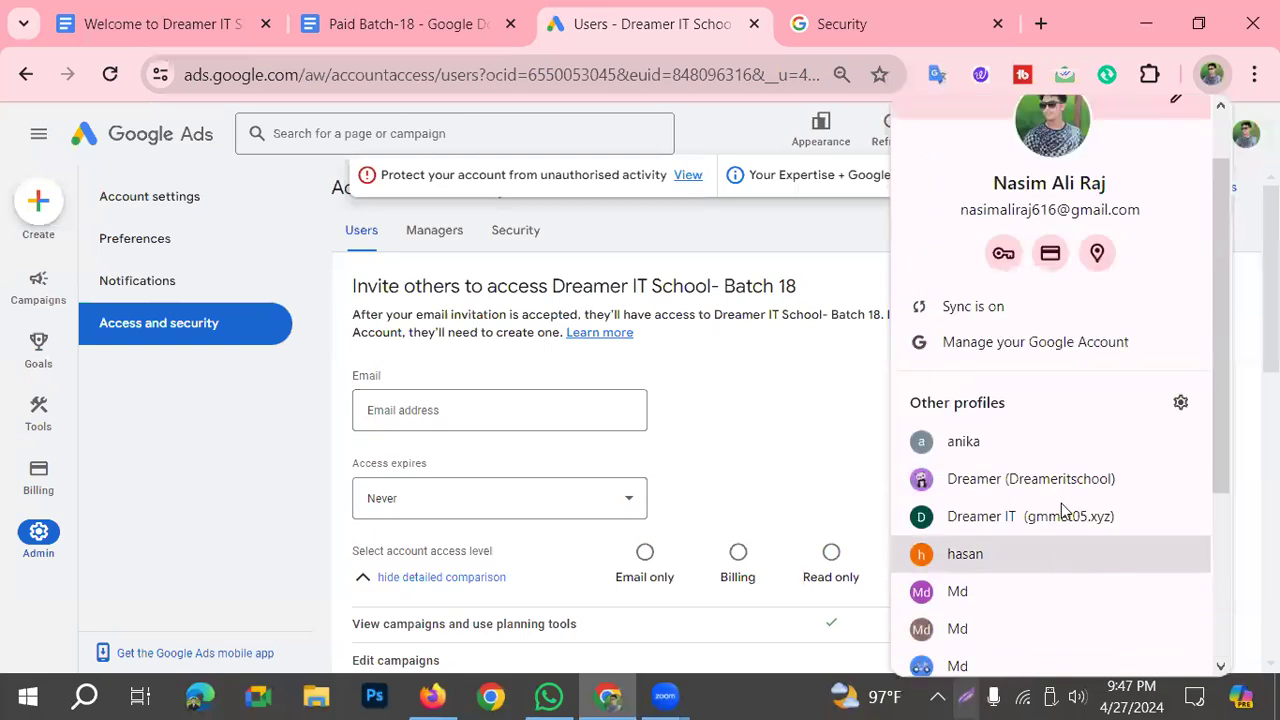
pyautogui.click(1043, 479)
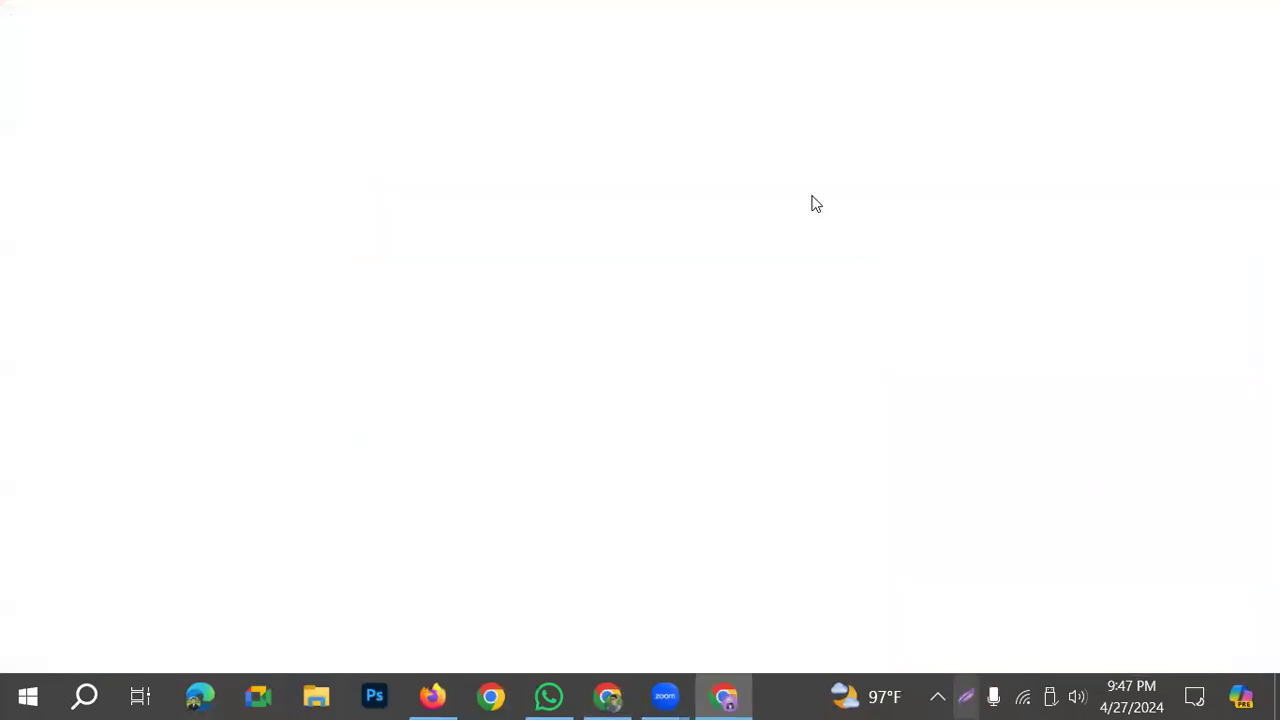
pyautogui.write('foo')
pyautogui.press('BackSpace')
pyautogui.press('BackSpace')
pyautogui.press('BackSpace')
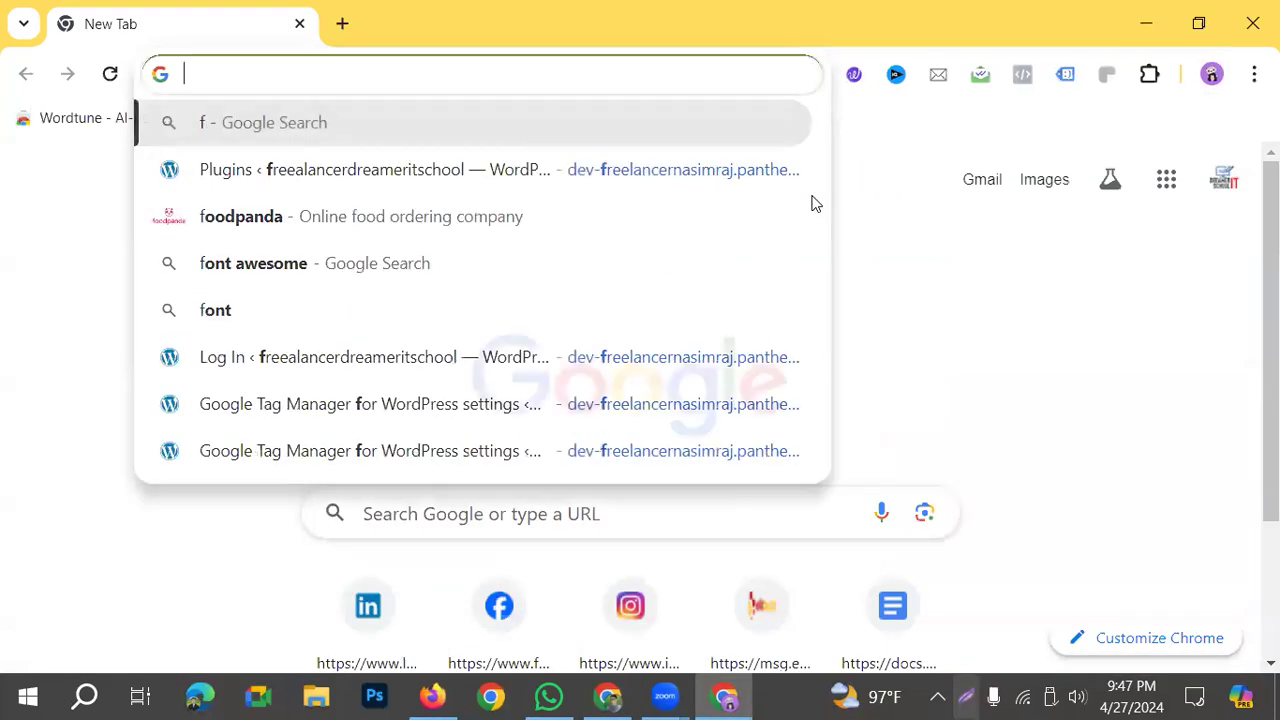
# Step: Try to open ads.google.com in the Dreamer (Dreameritschool) profile and close that window
pyautogui.write('googl')
pyautogui.press('BackSpace')
pyautogui.press('BackSpace')
pyautogui.press('BackSpace')
pyautogui.press('BackSpace')
pyautogui.press('BackSpace')
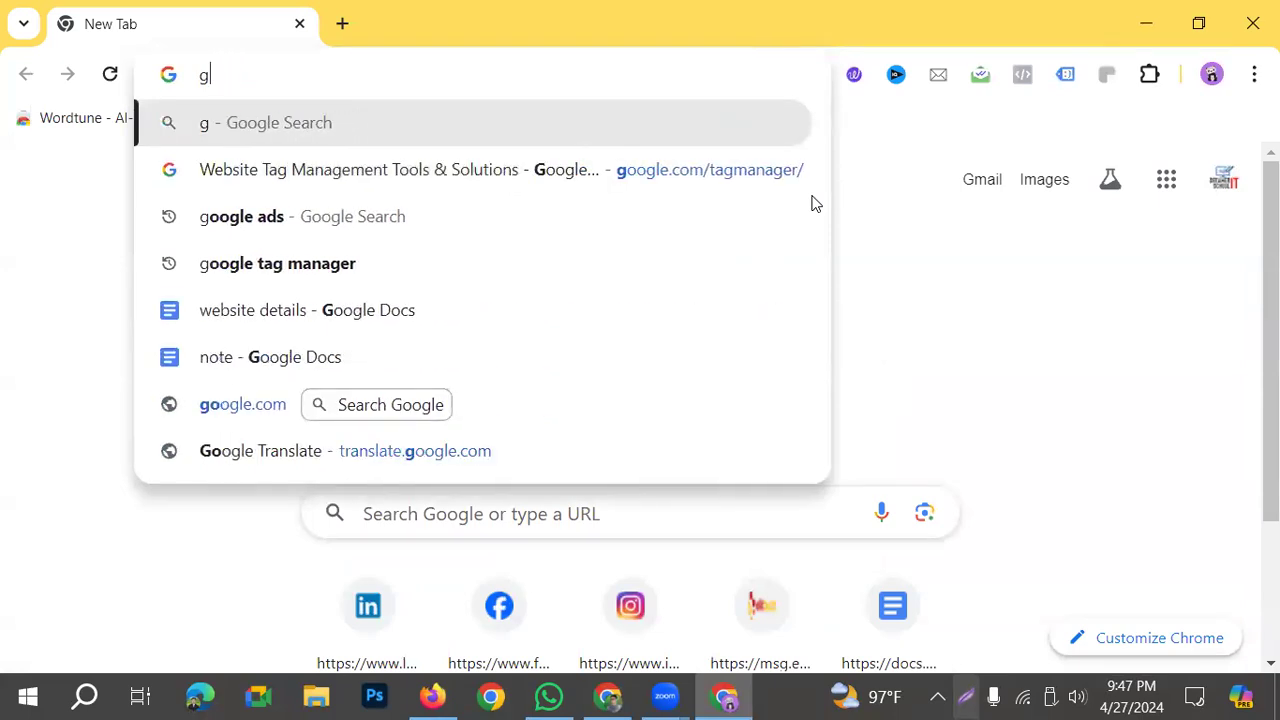
pyautogui.write('ads.google')
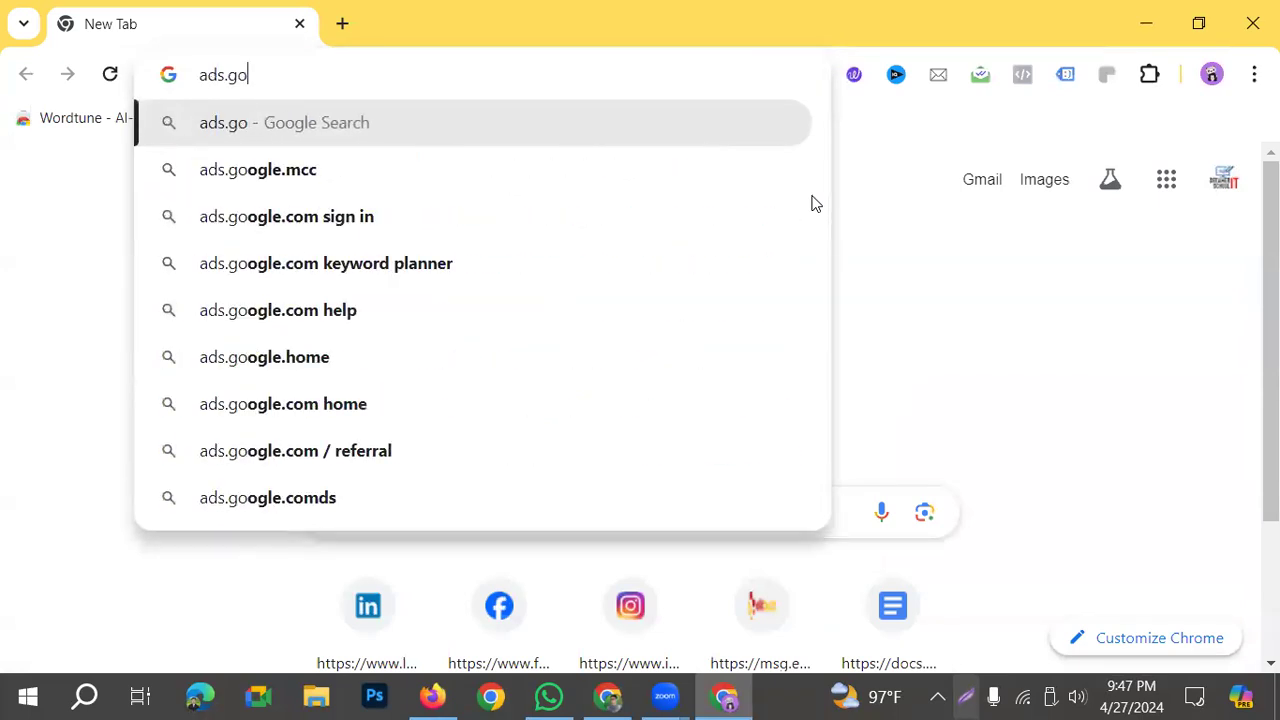
pyautogui.press('BackSpace')
pyautogui.press('BackSpace')
pyautogui.write('e')
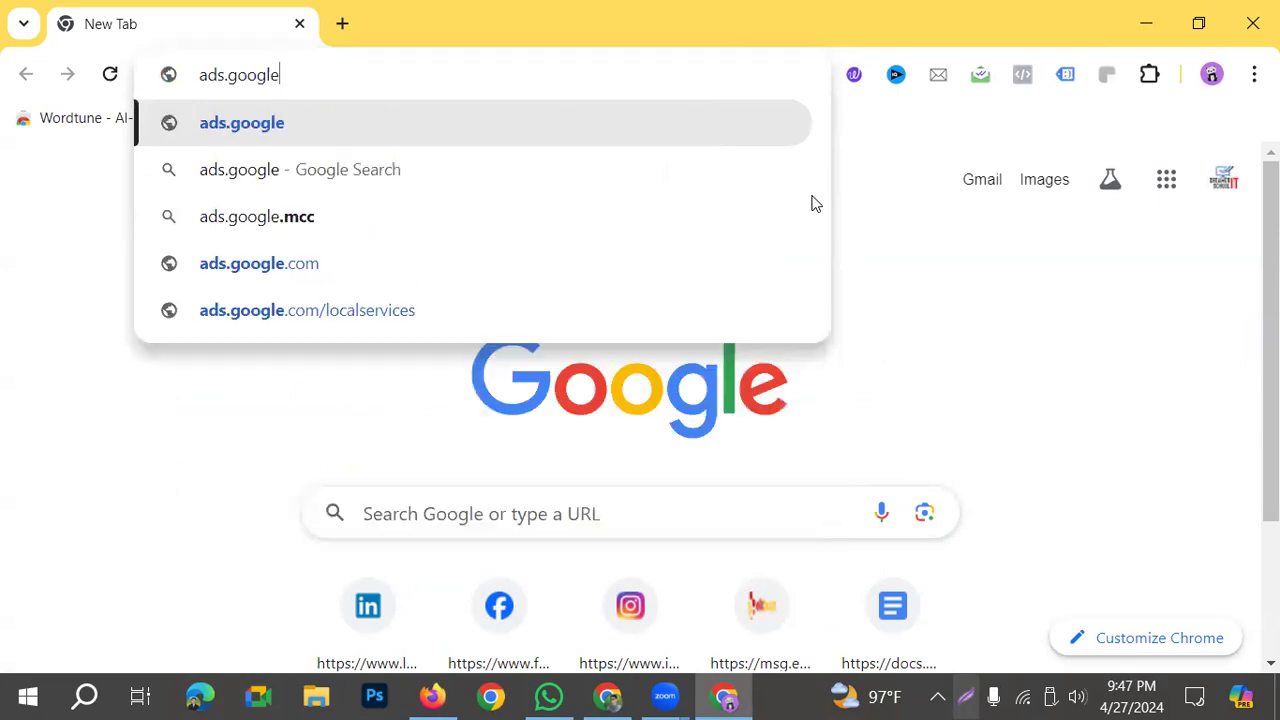
pyautogui.write('.com')
pyautogui.press('Return')
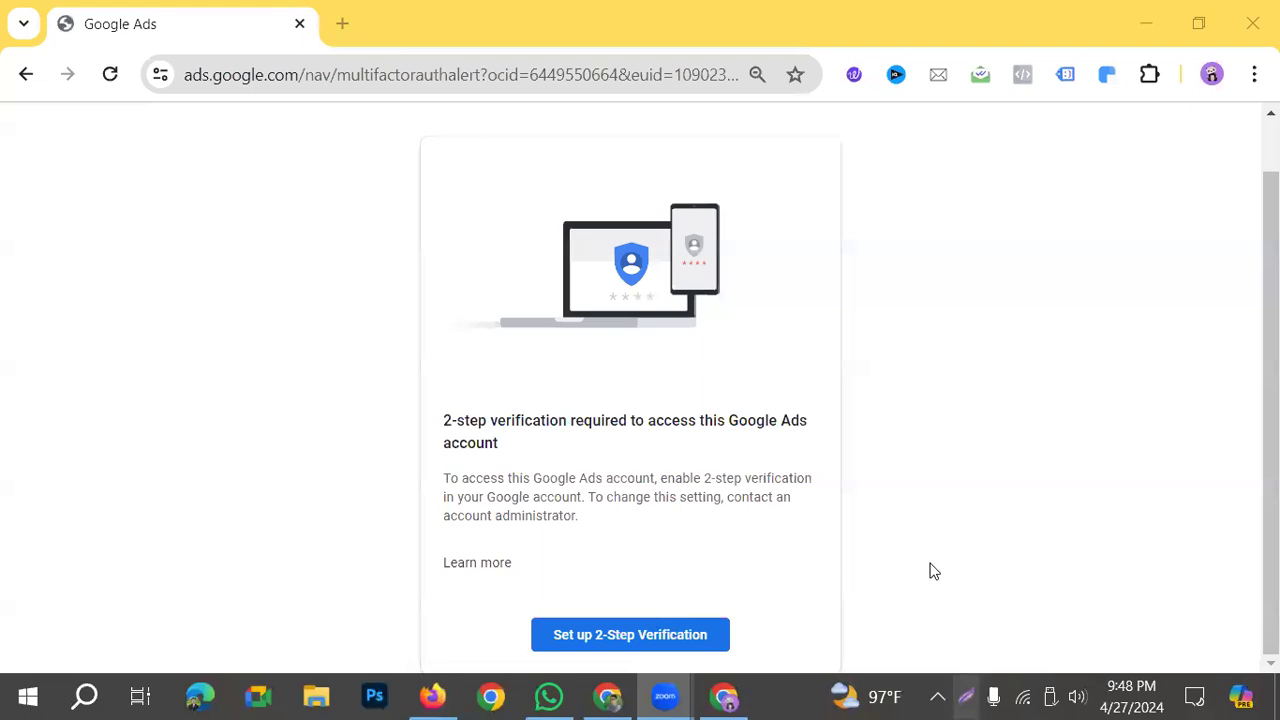
pyautogui.scroll(1, 744, 490)
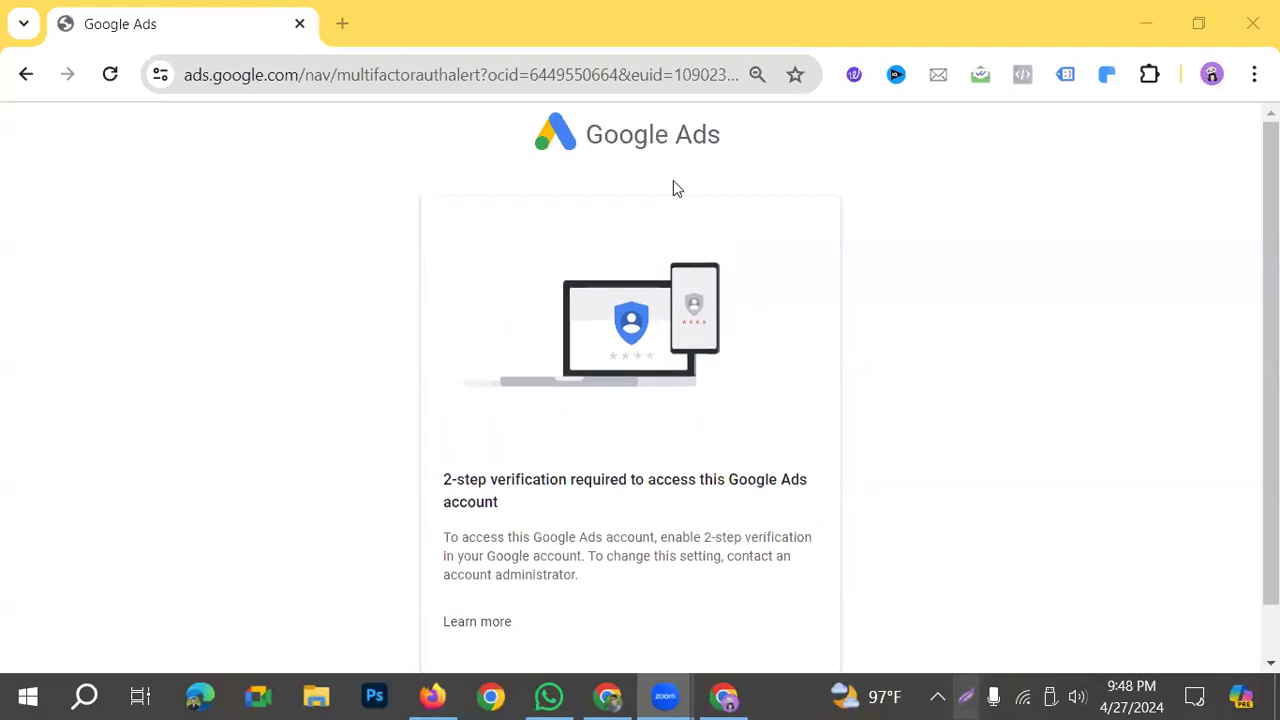
pyautogui.click(1253, 23)
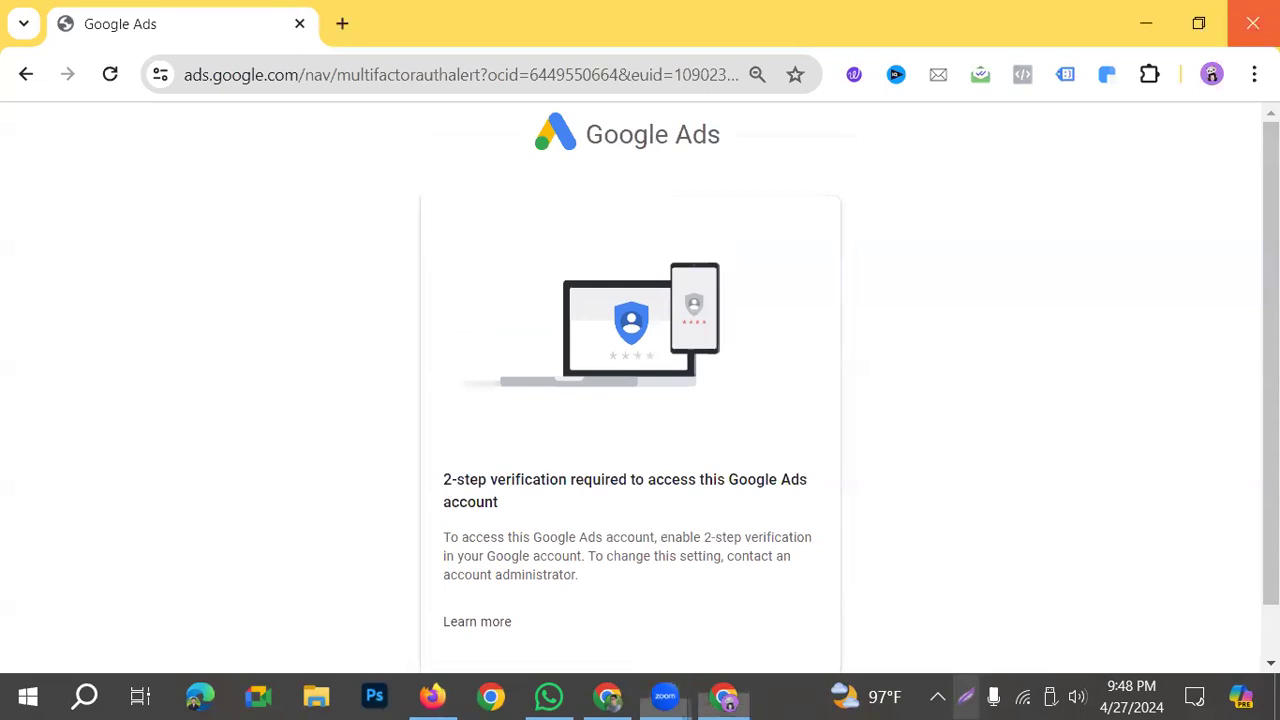
# Step: Open the browser profile with the red-and-green circle avatar in a new window
pyautogui.click(1216, 80)
pyautogui.scroll(-3, 1014, 639)
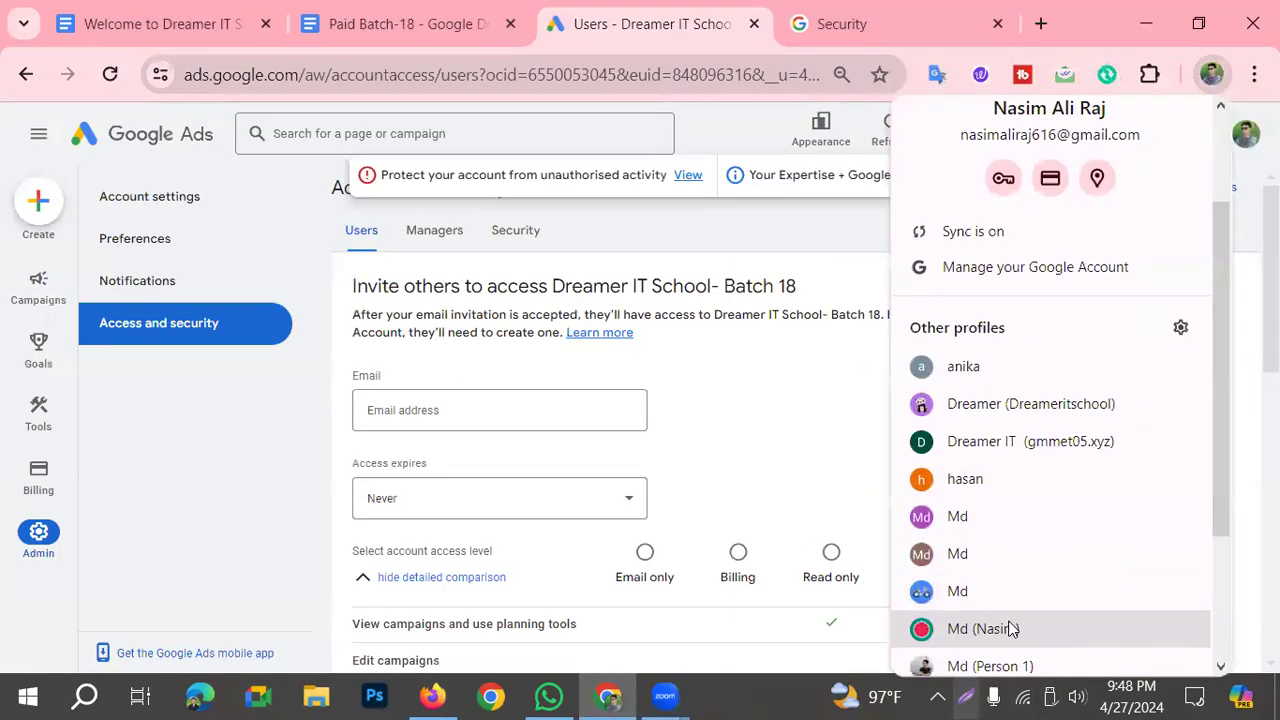
pyautogui.scroll(2, 1012, 630)
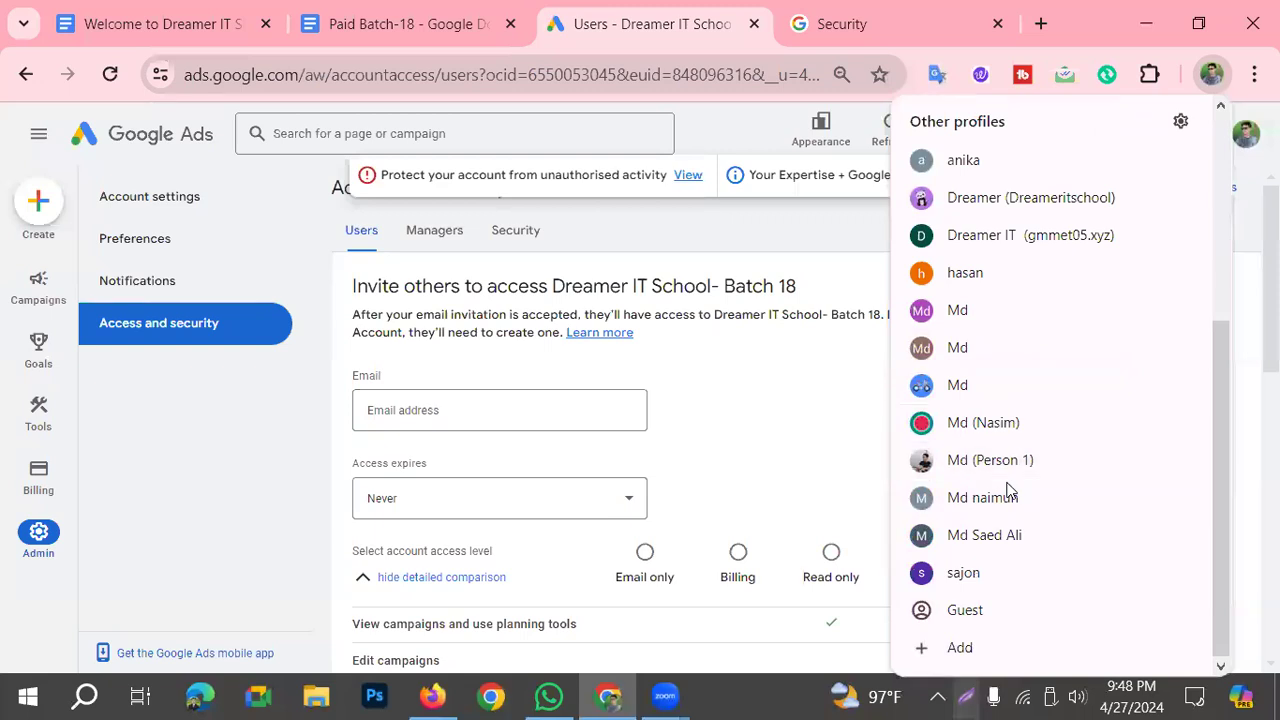
pyautogui.click(1008, 491)
pyautogui.click(1215, 77)
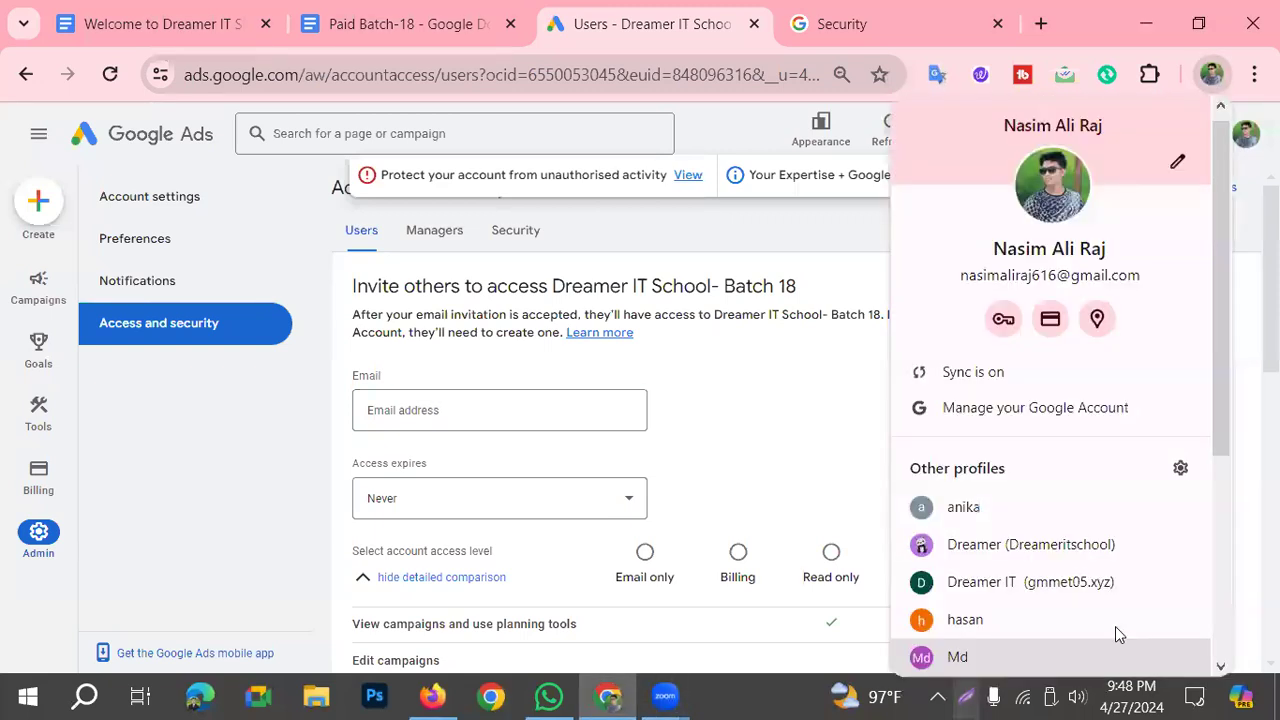
pyautogui.scroll(-3, 1112, 624)
pyautogui.click(1000, 488)
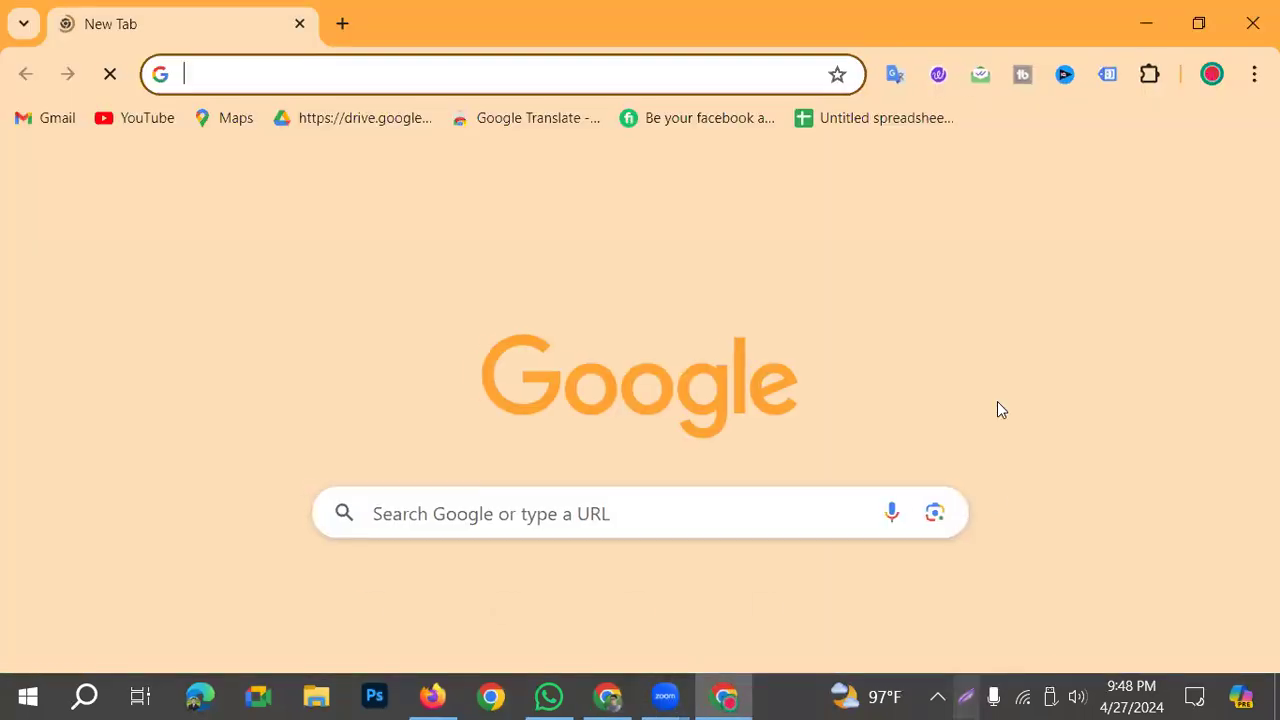
# Step: Go to ads.google.com, sign in and open the Rajshahi Digital Agency account that has no setup in progress
pyautogui.write('ads')
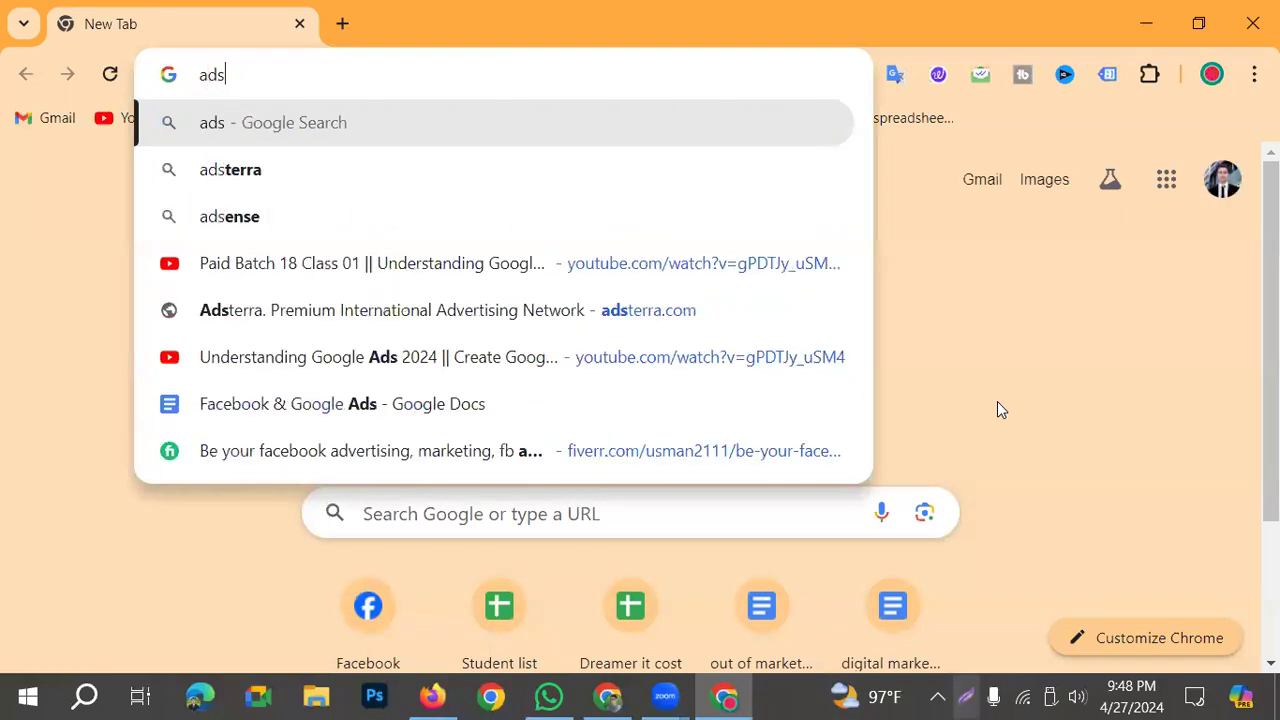
pyautogui.write('.googlec')
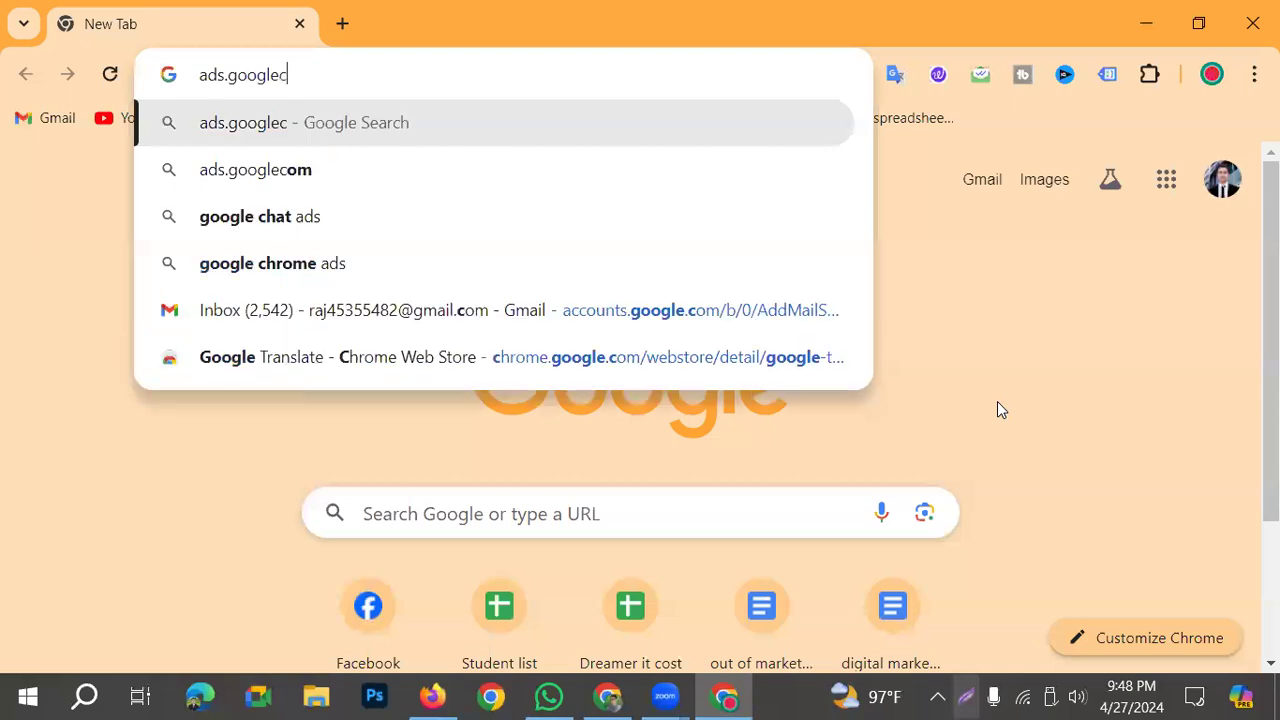
pyautogui.press('BackSpace')
pyautogui.write('.co')
pyautogui.press('Return')
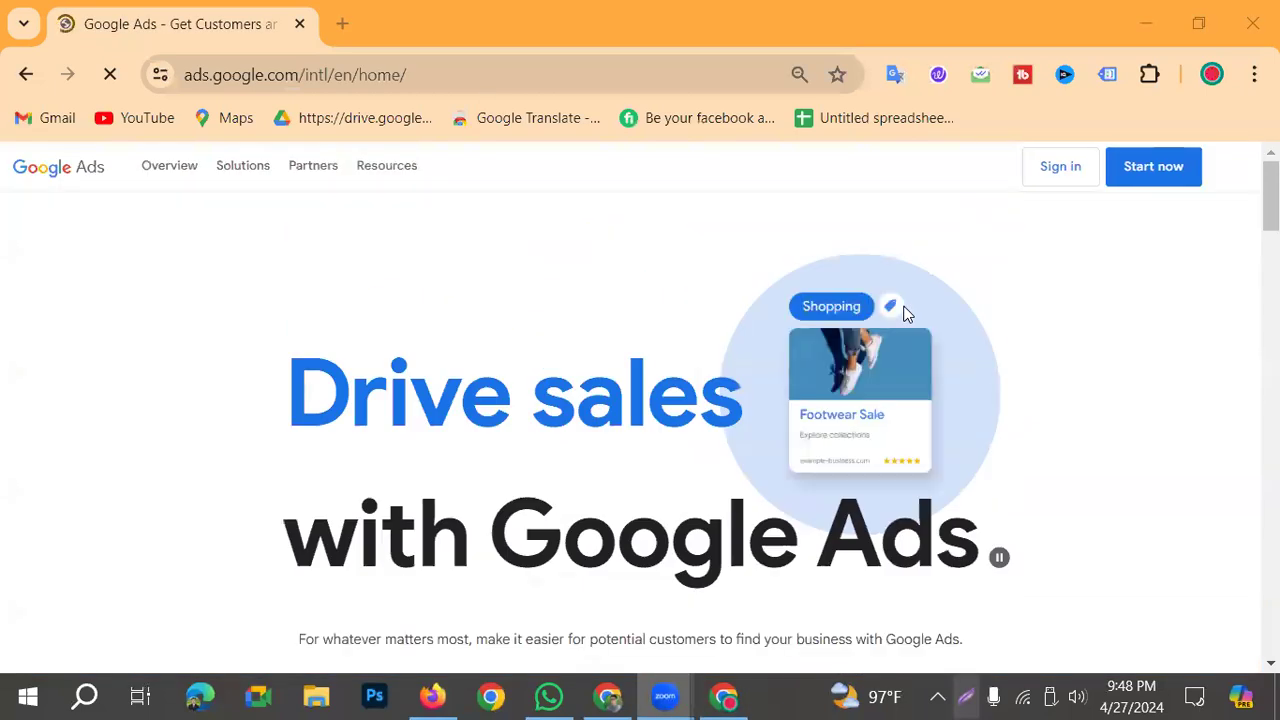
pyautogui.click(1030, 183)
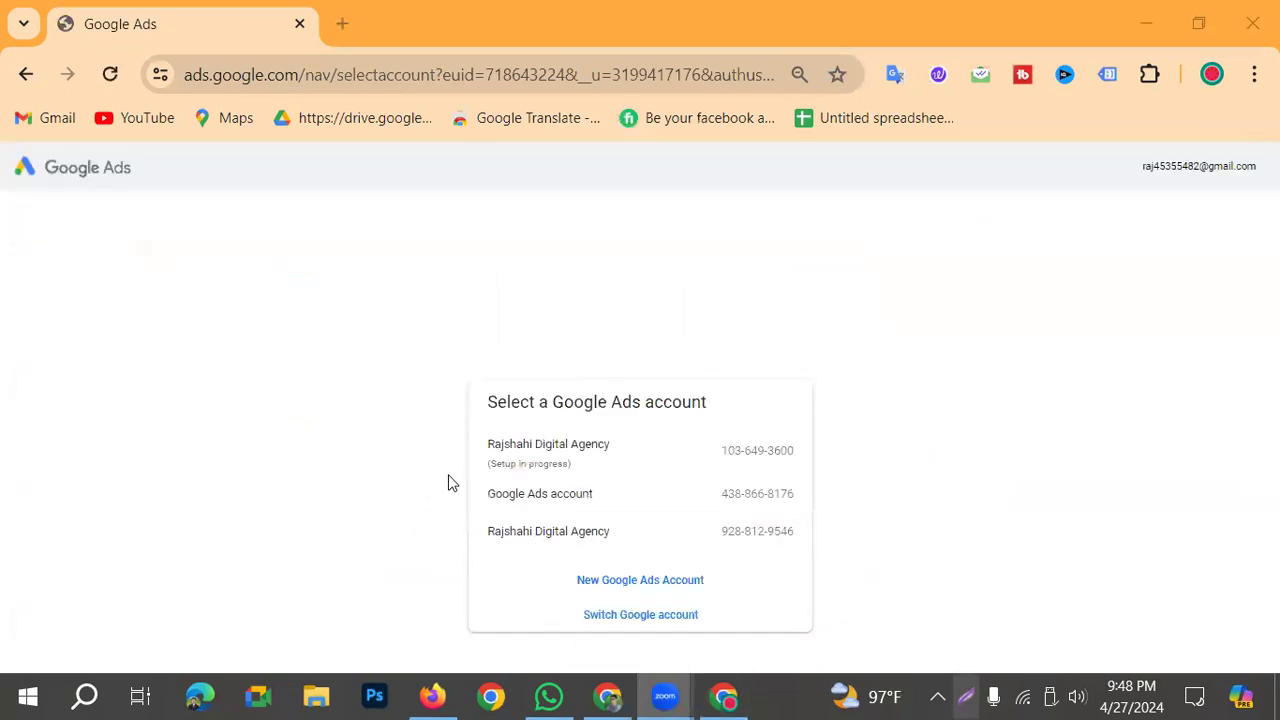
pyautogui.click(538, 541)
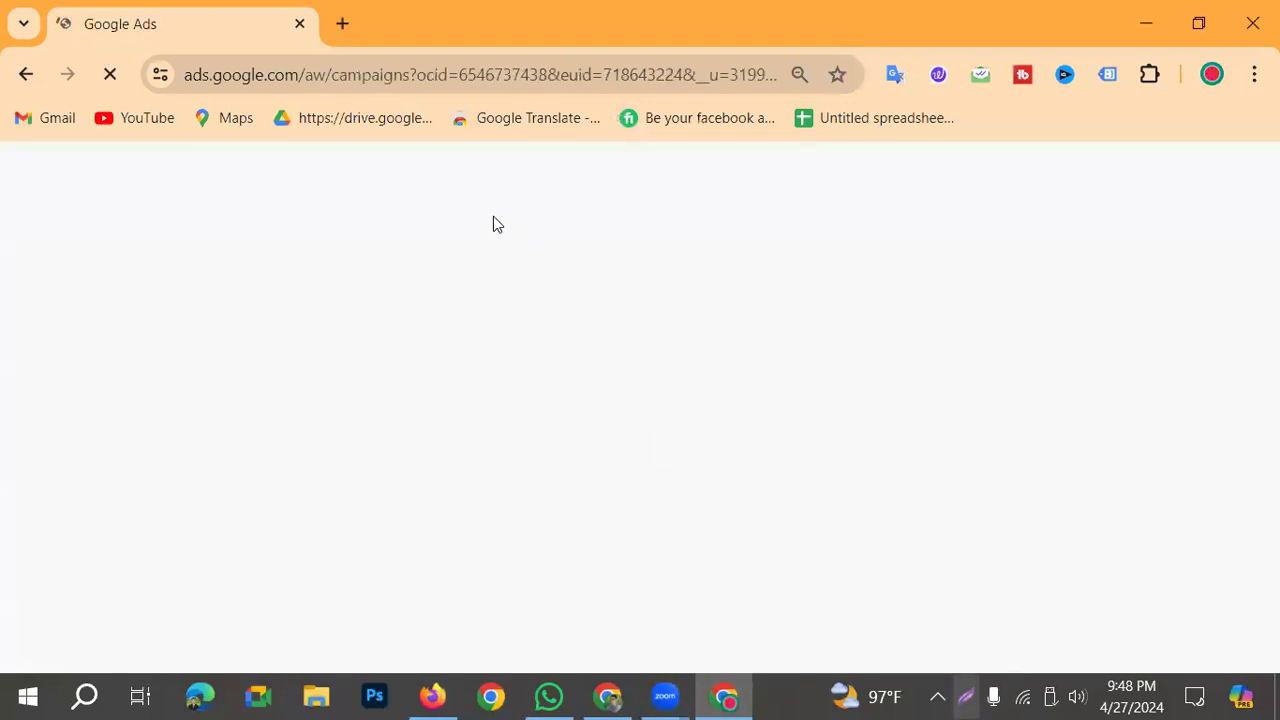
# Step: Copy the signed-in Google account's e-mail address from its account details on a new tab
pyautogui.click(350, 20)
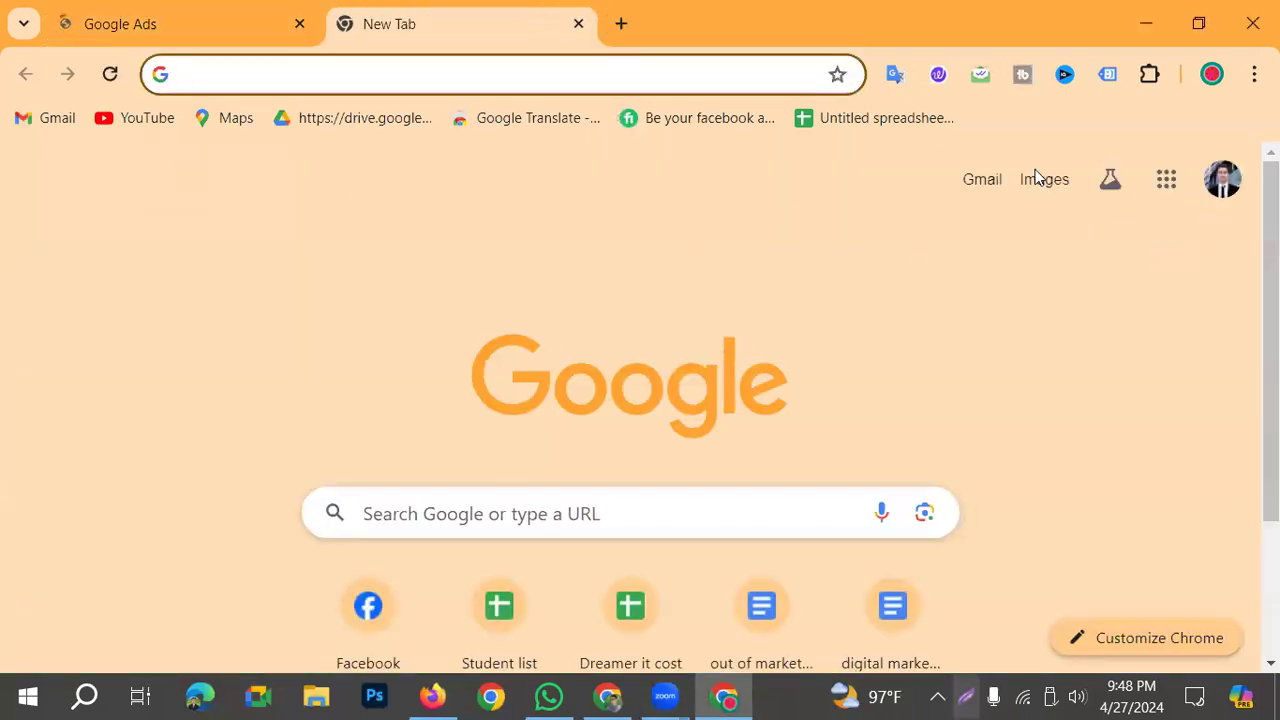
pyautogui.click(1220, 182)
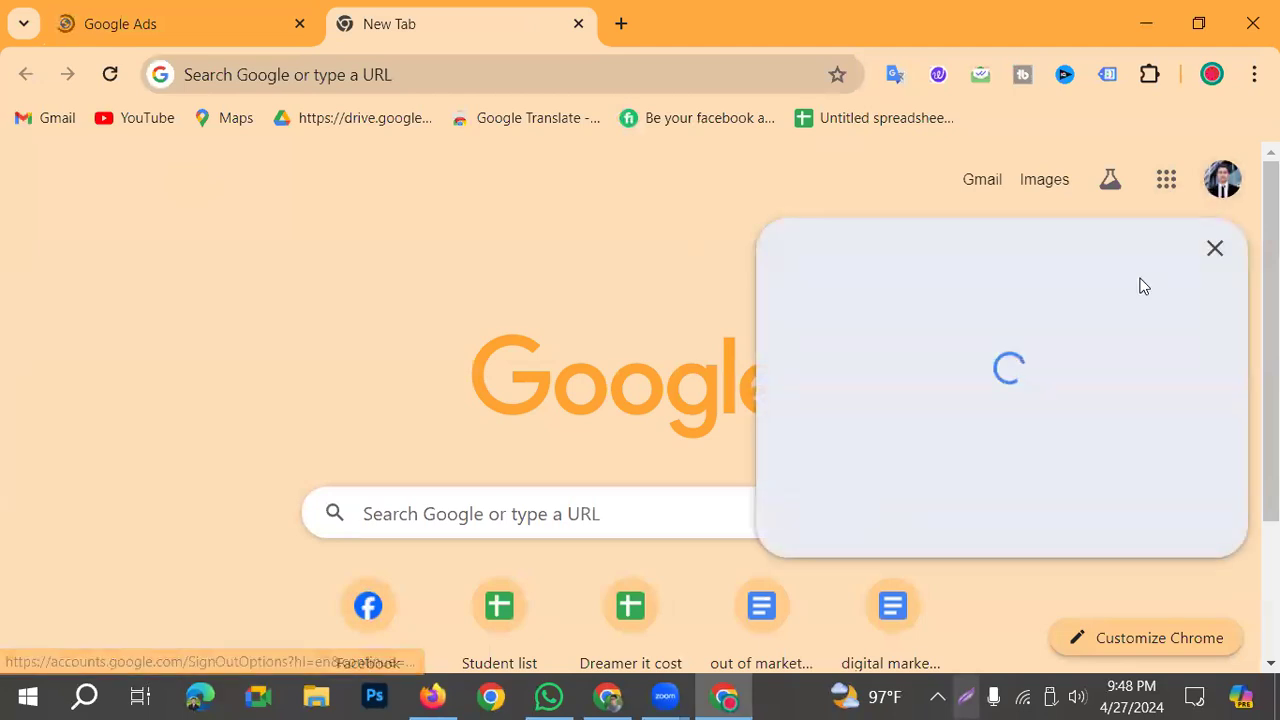
pyautogui.tripleClick(1014, 251)
pyautogui.hotkey('ctrl', 'c')
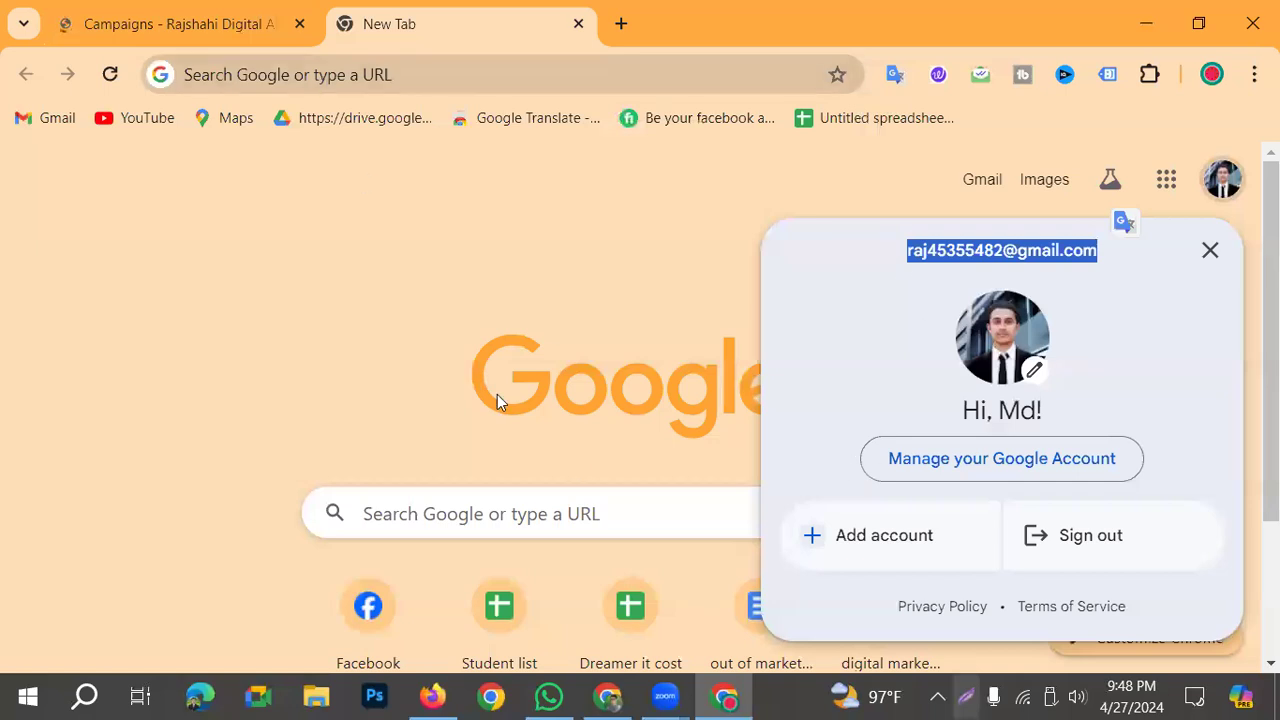
pyautogui.click(610, 698)
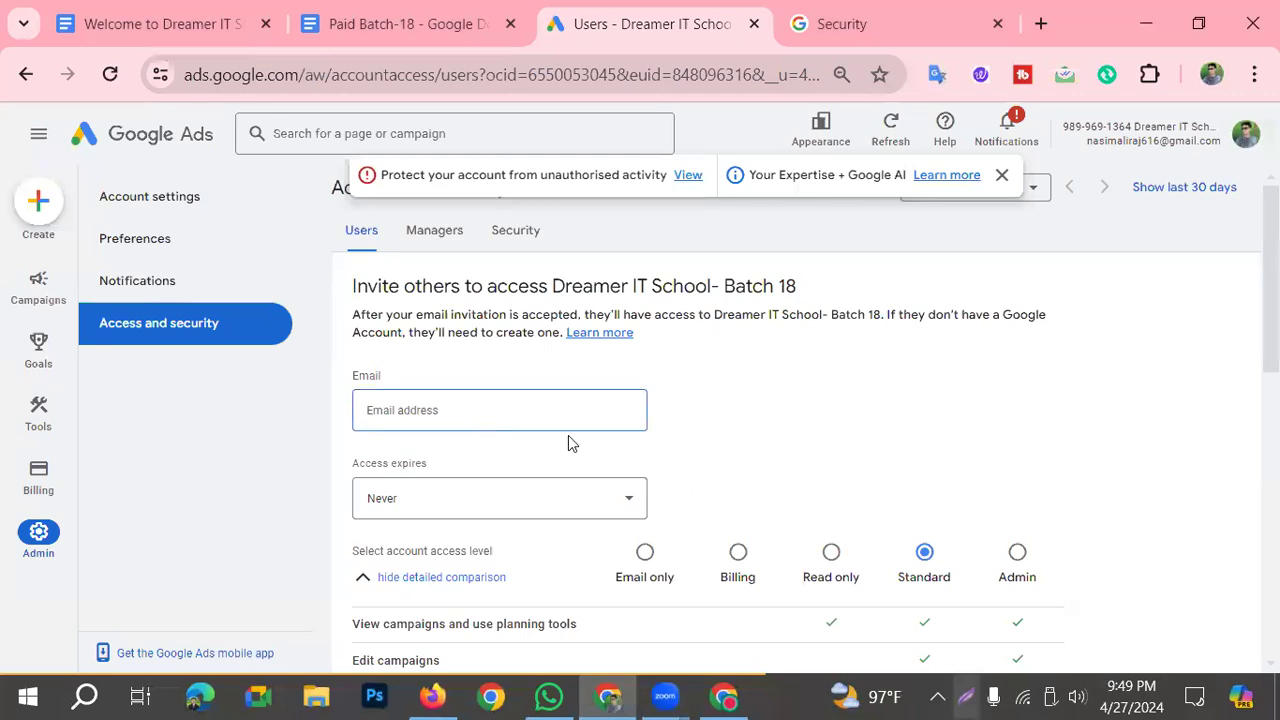
pyautogui.click(724, 698)
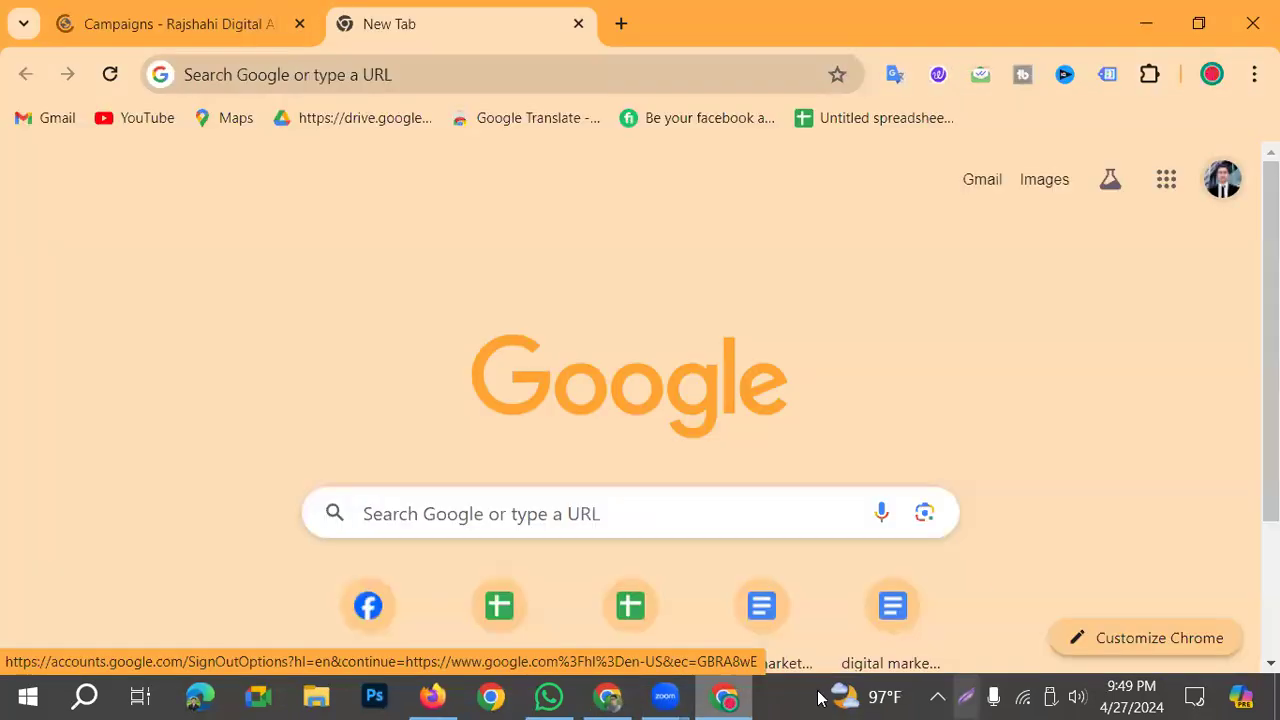
pyautogui.click(178, 24)
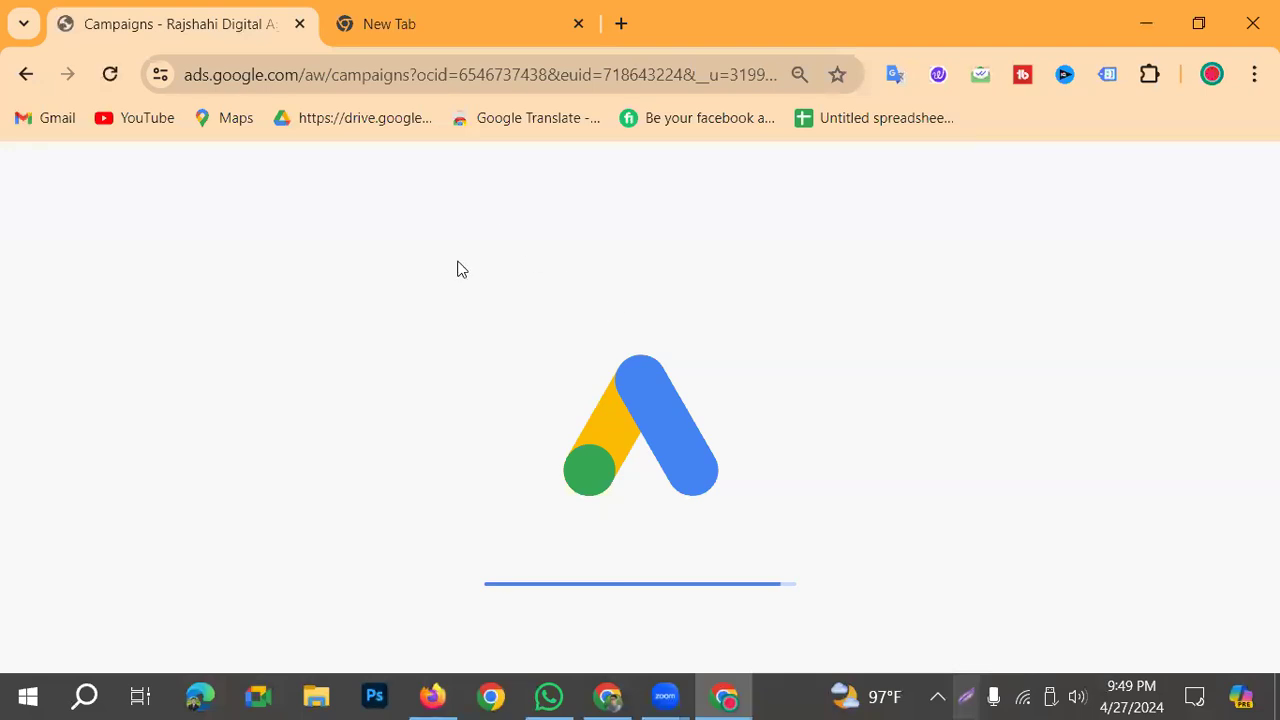
pyautogui.click(466, 30)
pyautogui.click(1221, 185)
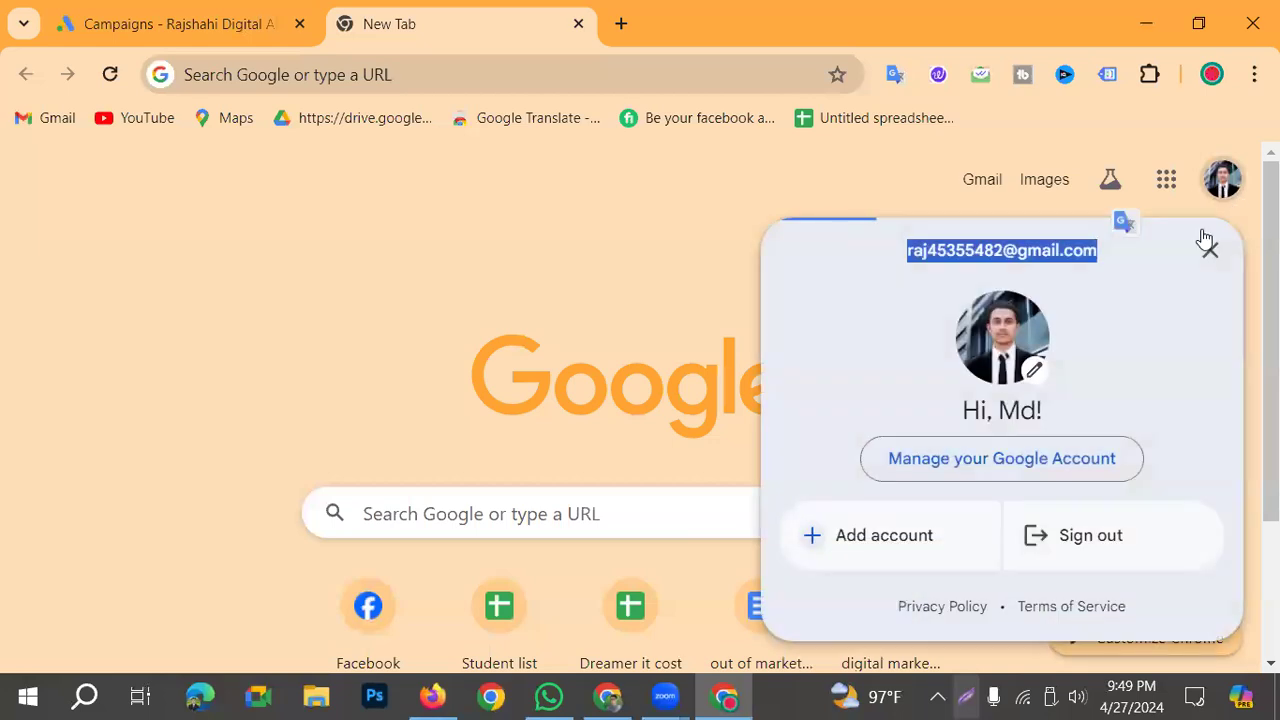
# Step: Paste the copied e-mail address into the Dreamer IT School- Batch 18 invitation and set its access expiry to Never
pyautogui.click(628, 698)
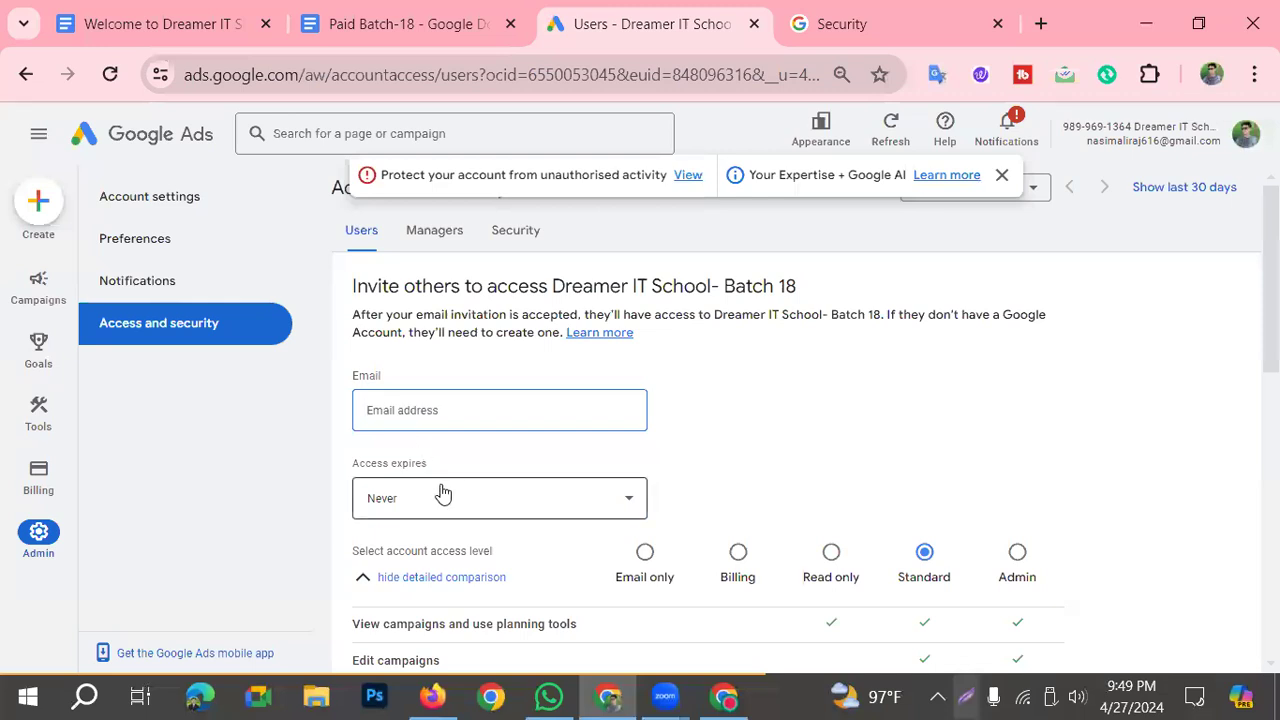
pyautogui.hotkey('ctrl', 'v')
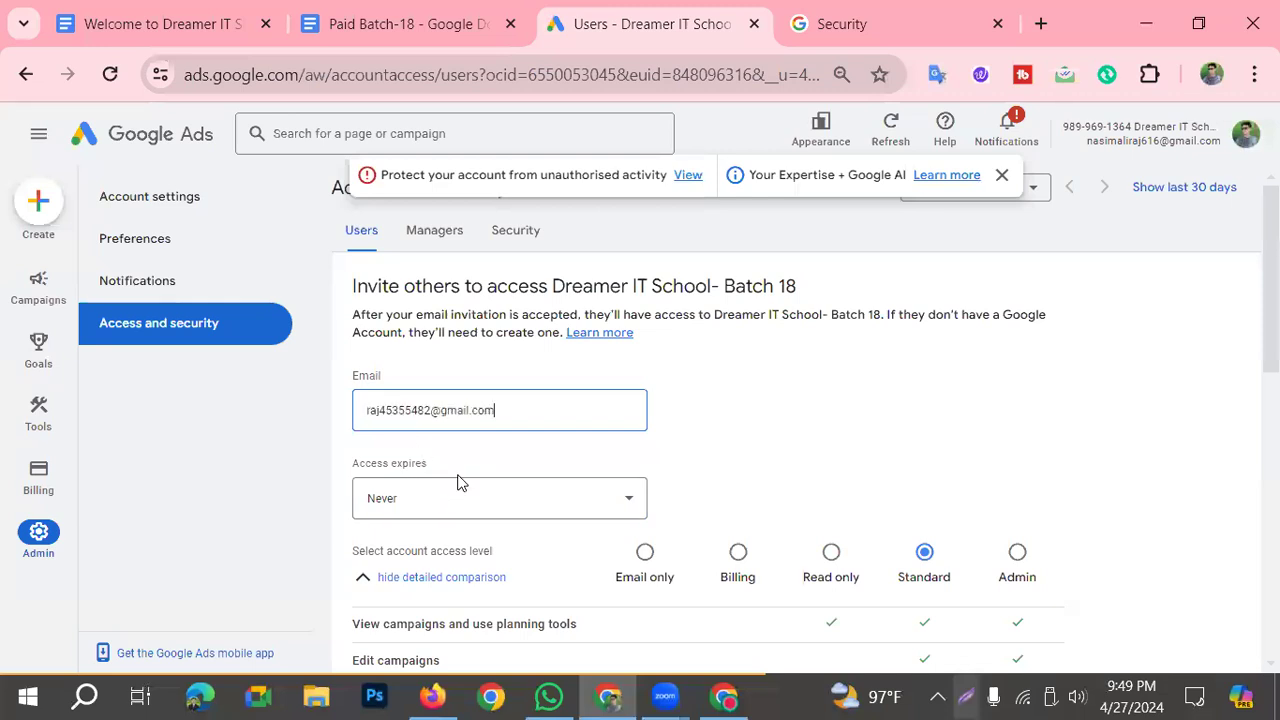
pyautogui.click(500, 510)
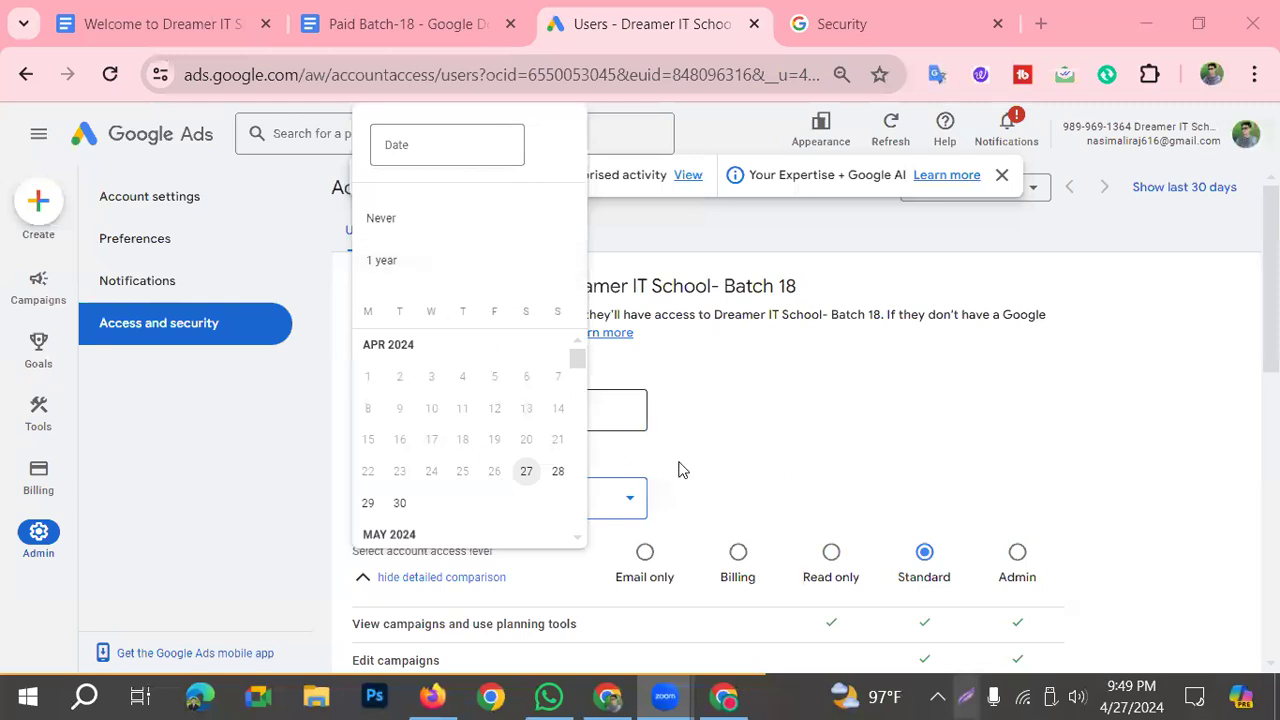
pyautogui.click(388, 224)
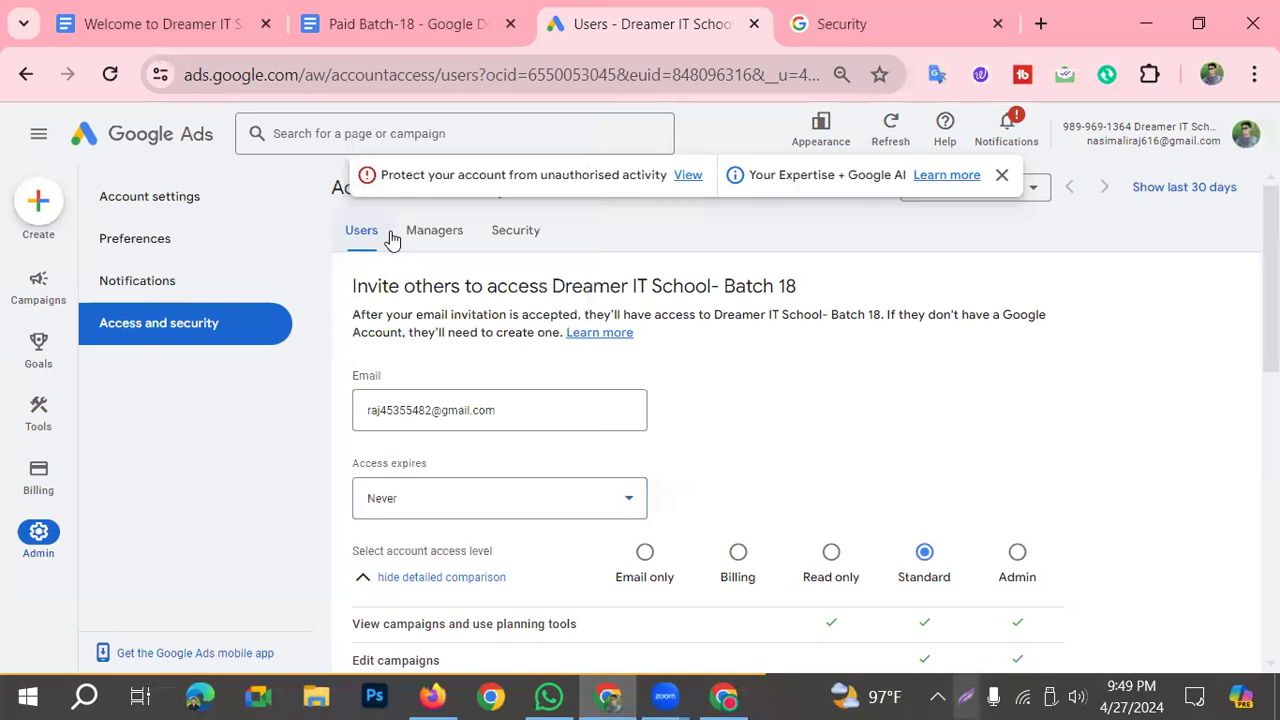
# Step: Review the completed invitation form, from the e-mail and expiry settings through the detailed access level comparison
pyautogui.scroll(-2, 534, 598)
pyautogui.scroll(2, 684, 521)
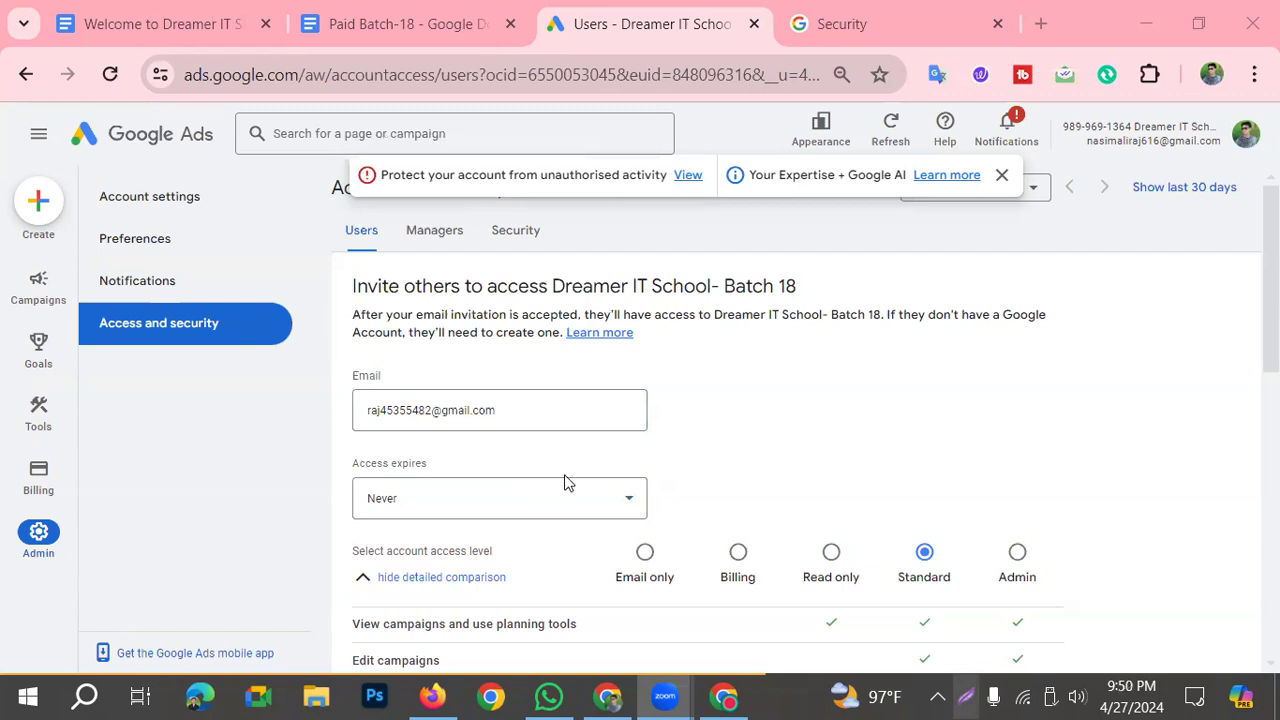
pyautogui.scroll(-3, 537, 578)
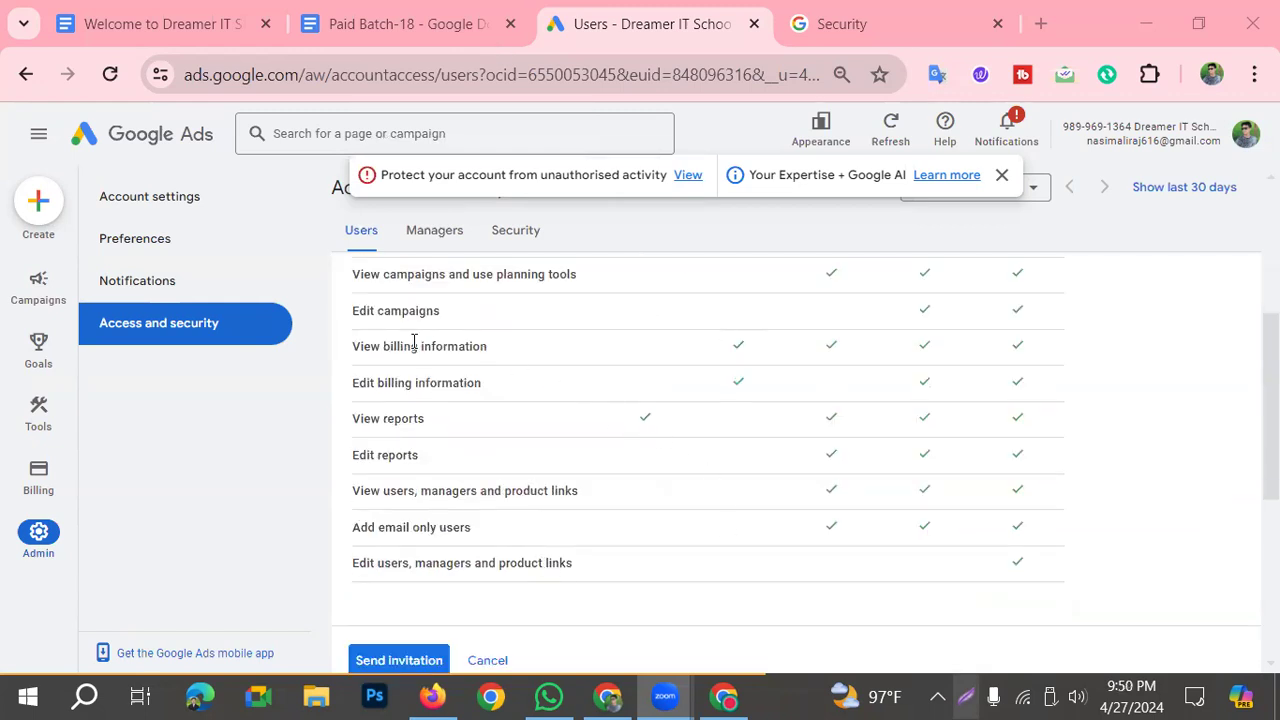
pyautogui.scroll(1, 448, 548)
pyautogui.scroll(1, 686, 486)
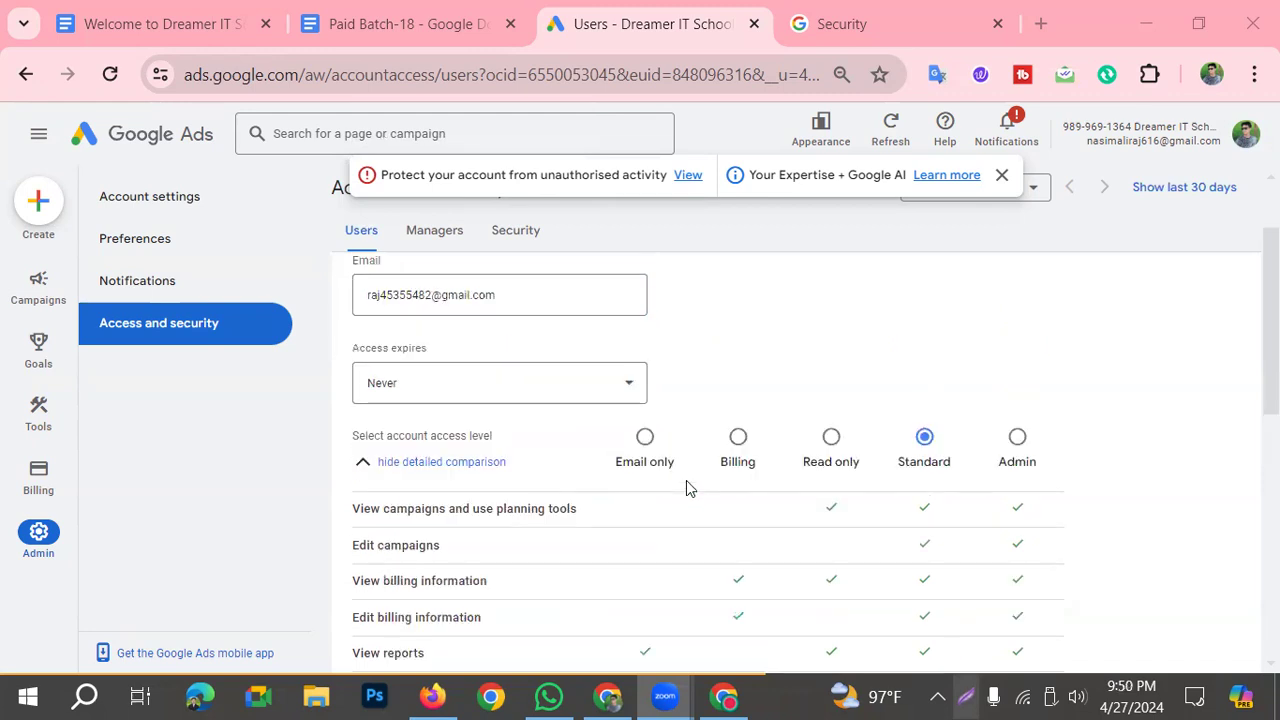
pyautogui.scroll(-6, 637, 517)
pyautogui.scroll(2, 453, 596)
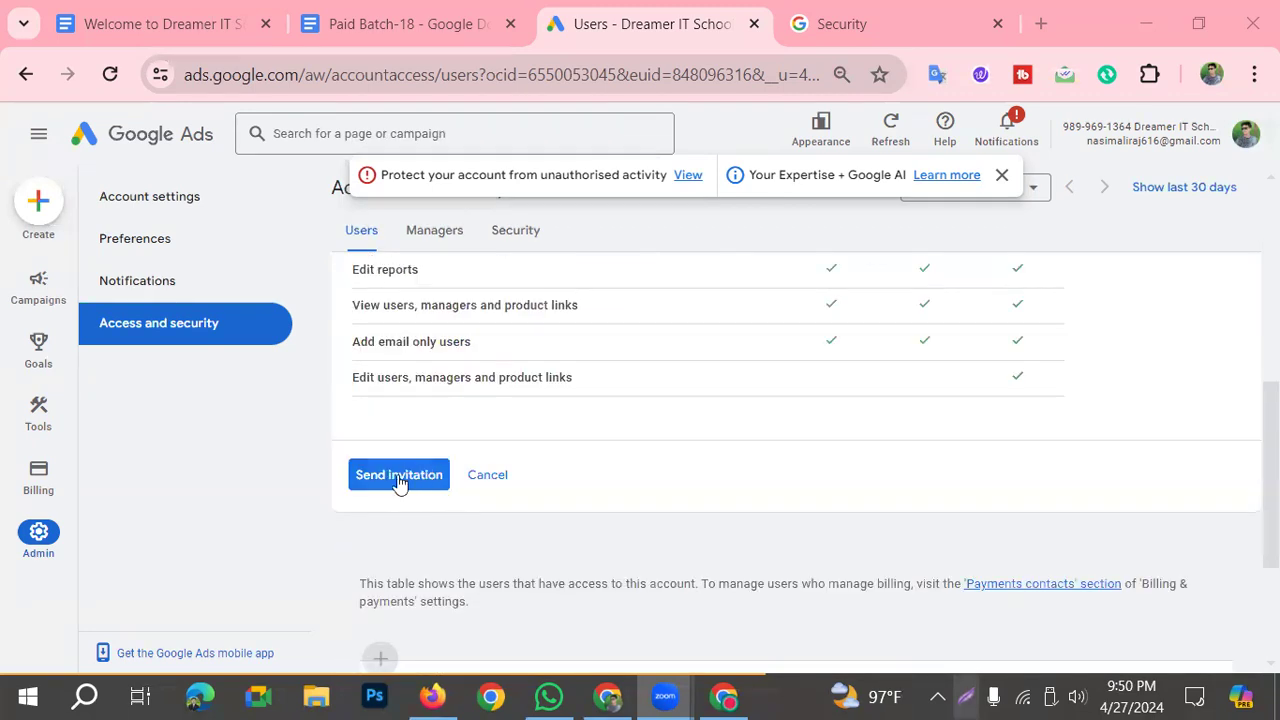
# Step: Frame Send invitation in red on a screen capture and discard the capture
pyautogui.click(966, 697)
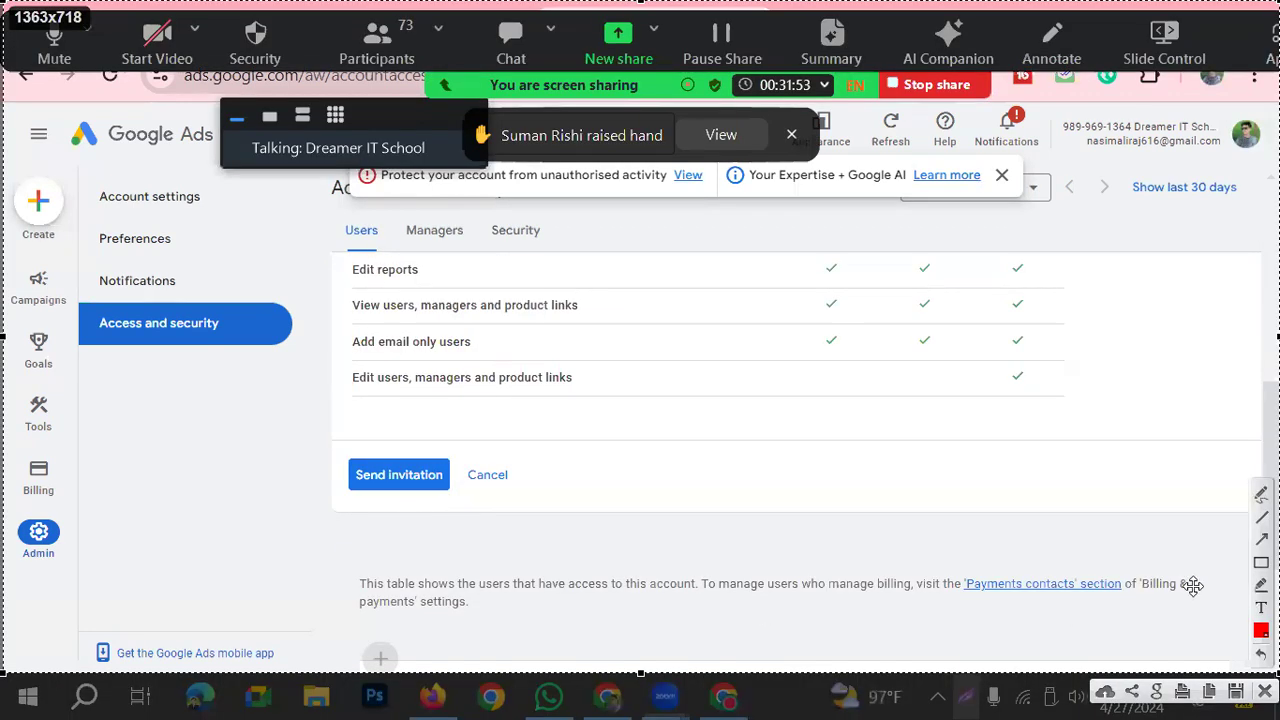
pyautogui.moveTo(318, 446); pyautogui.dragTo(458, 496)
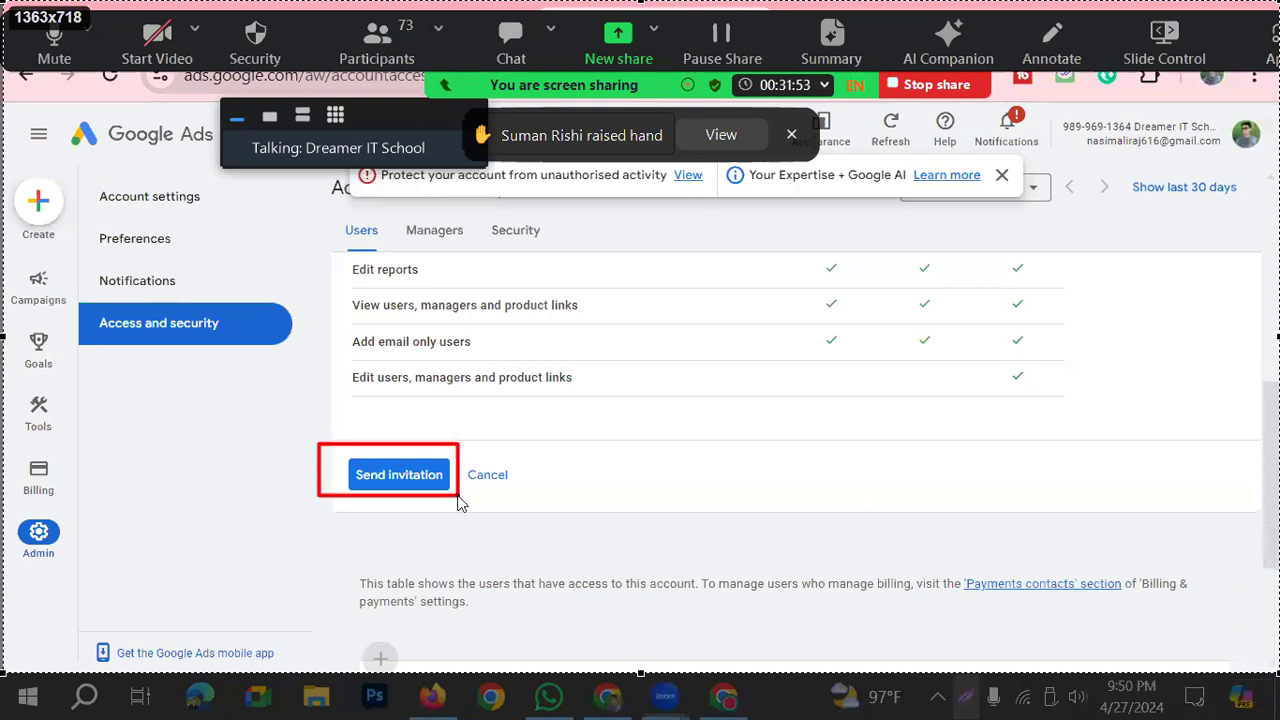
pyautogui.press('Escape')
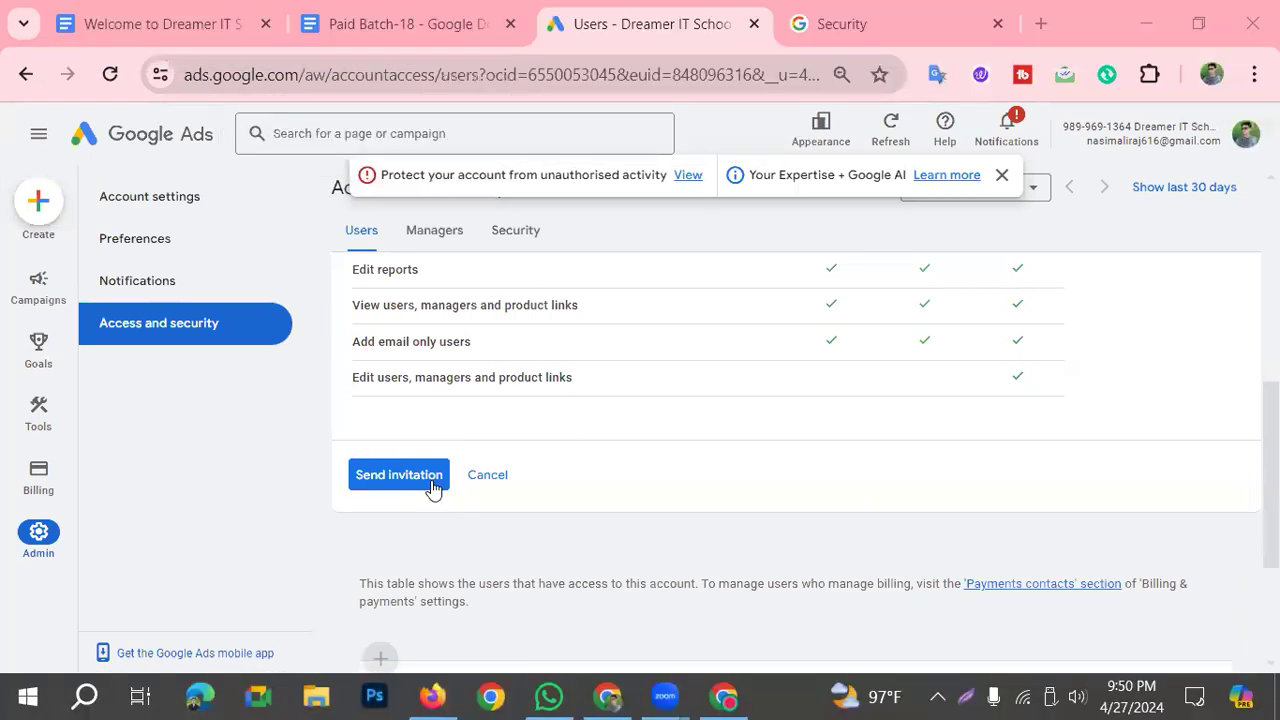
# Step: Send the Standard access invitation and switch to the invited user's browser window
pyautogui.click(426, 480)
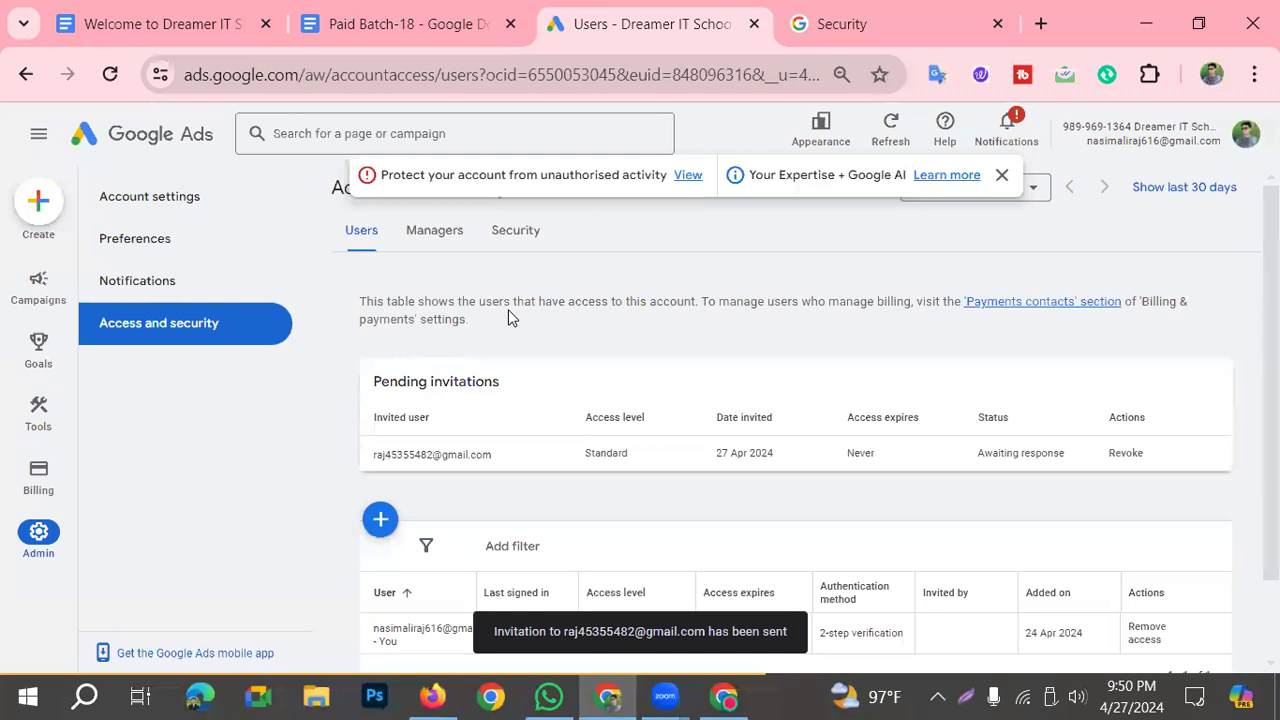
pyautogui.click(716, 697)
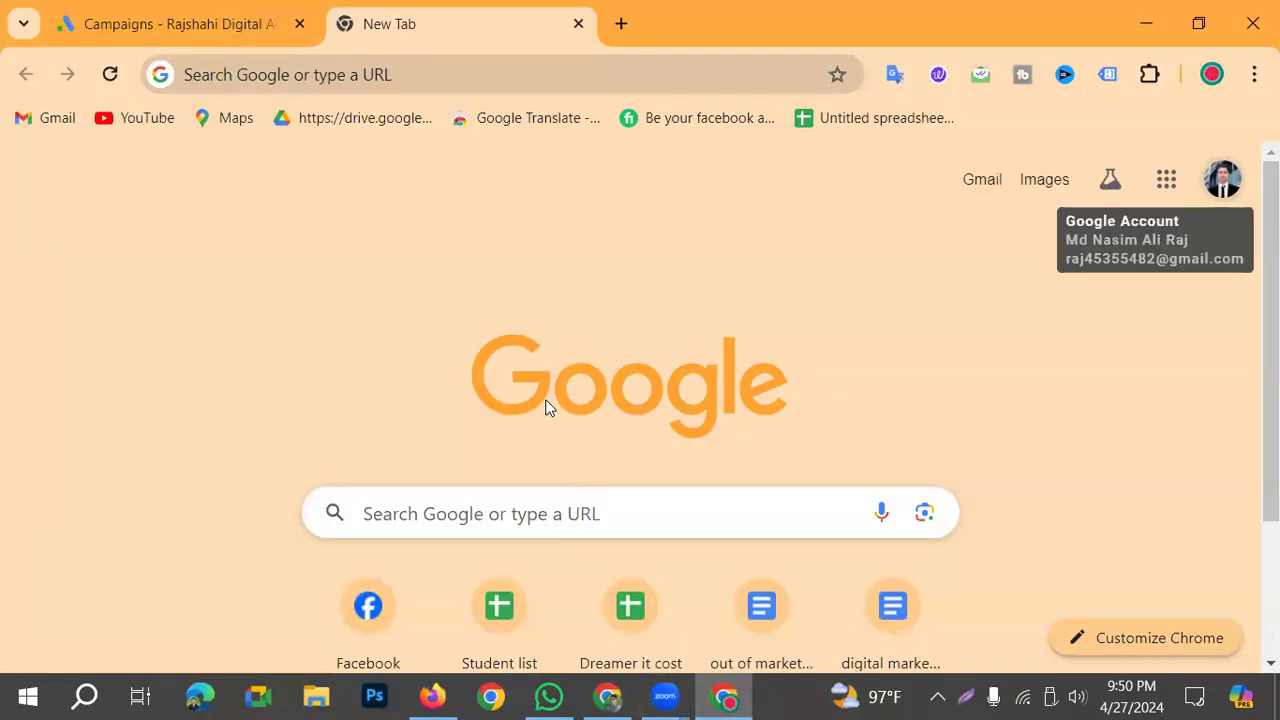
# Step: Open the invited user's Gmail inbox and read the Google Ads invitation e-mail down to the Accept invitation link
pyautogui.click(990, 179)
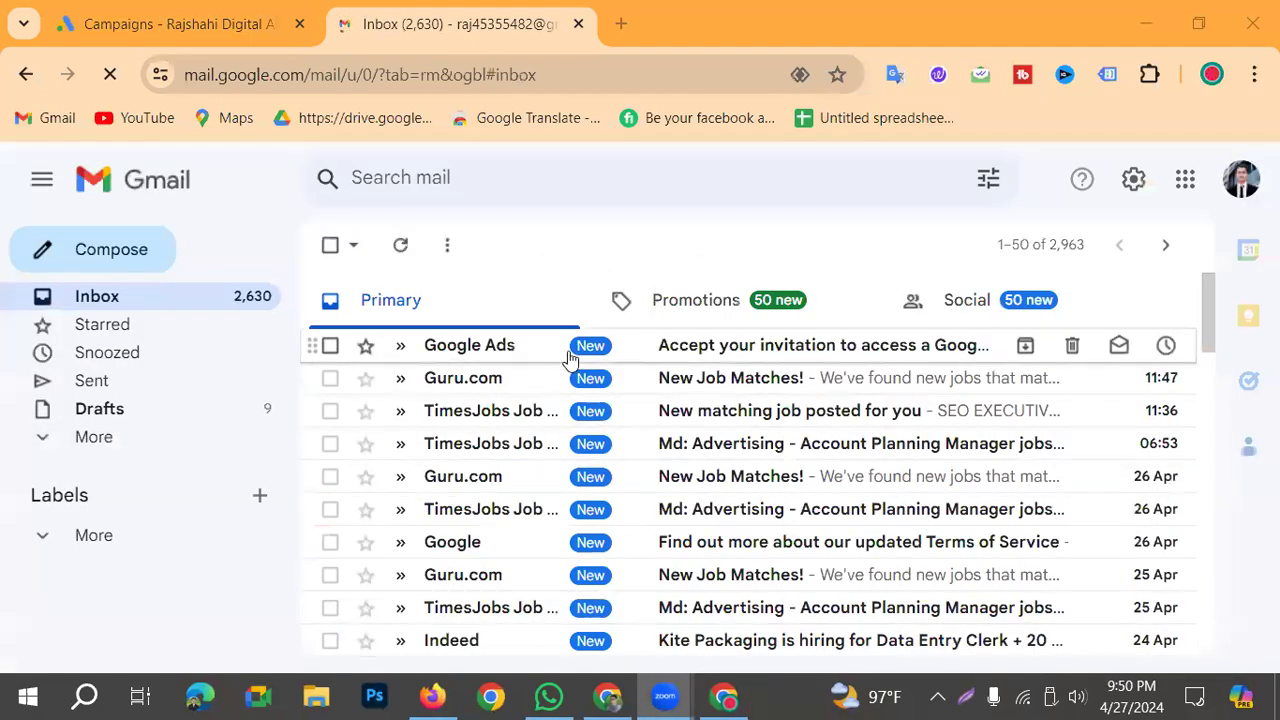
pyautogui.click(466, 350)
pyautogui.scroll(-5, 665, 445)
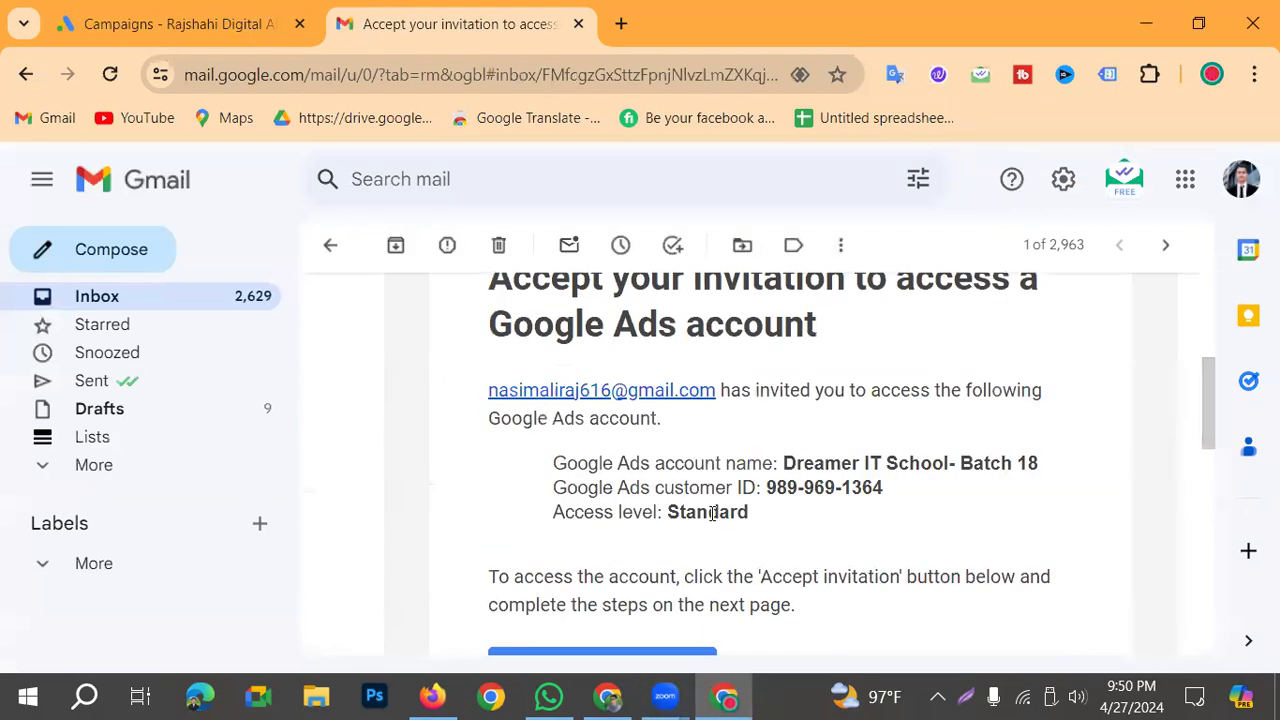
pyautogui.scroll(-1, 714, 531)
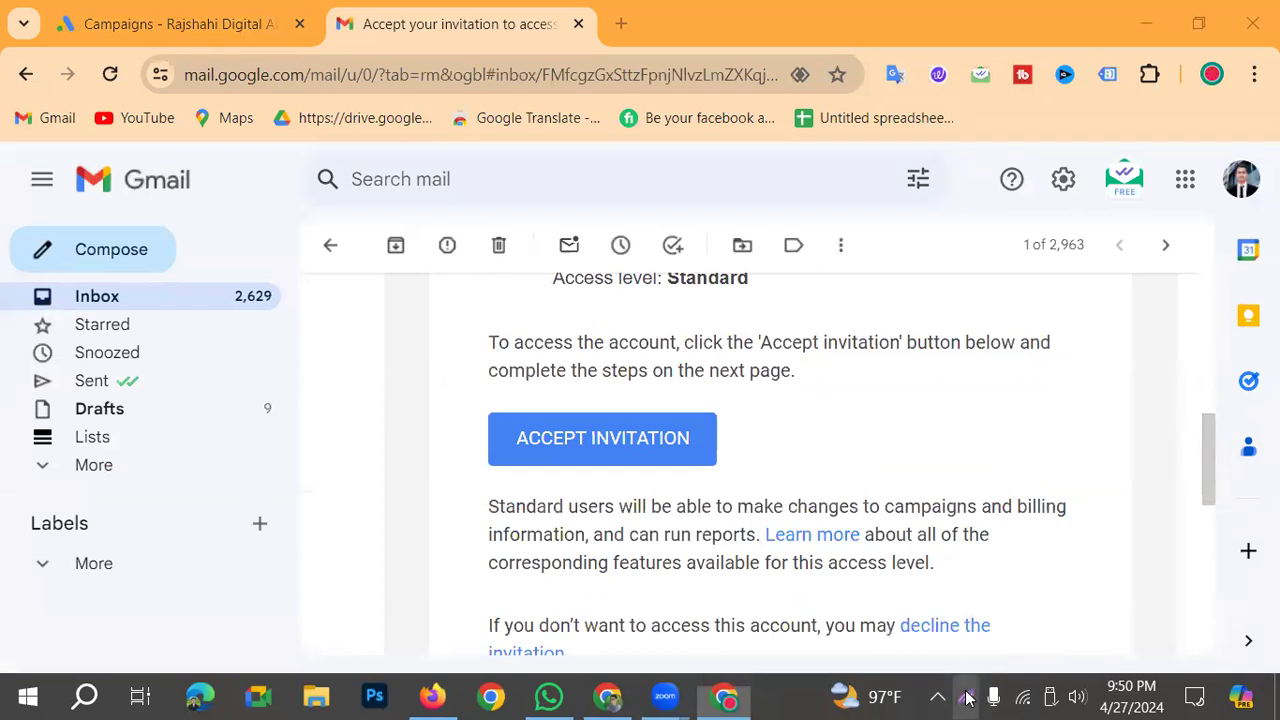
# Step: Frame Accept invitation in red on a screen capture, accept the invitation and continue into the Dreamer IT School- Batch 18 account
pyautogui.moveTo(450, 390); pyautogui.dragTo(731, 474)
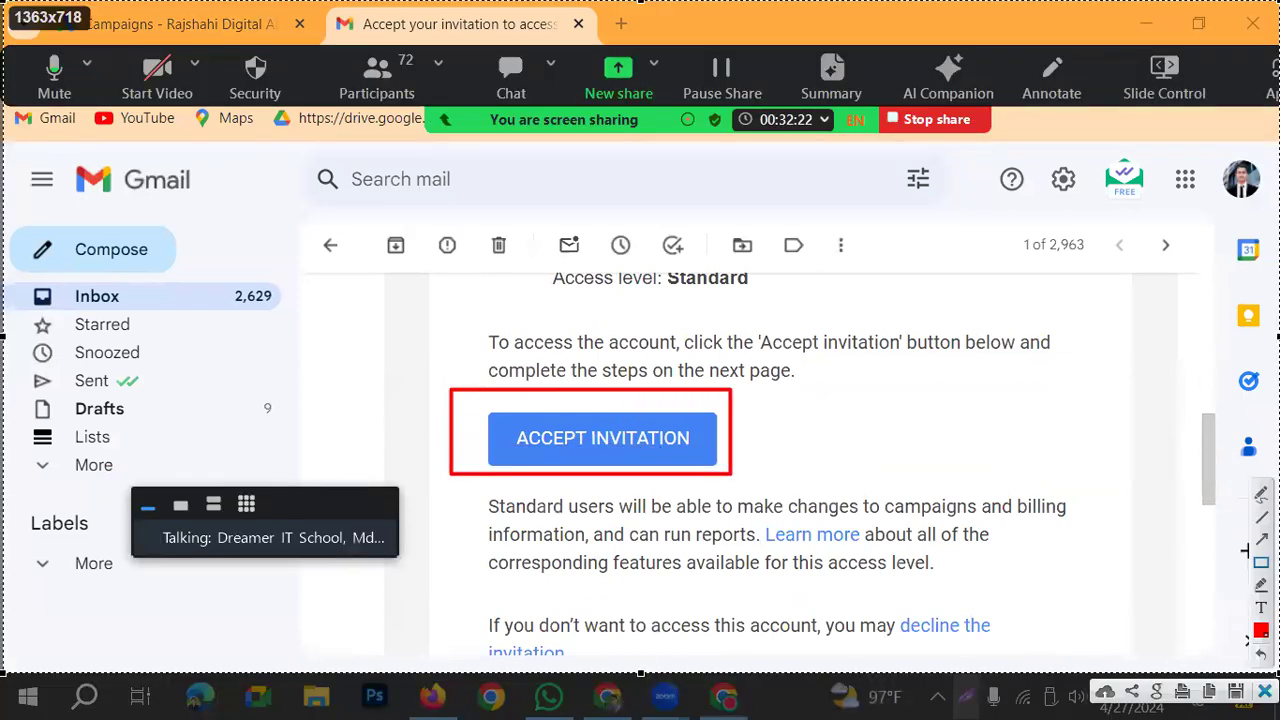
pyautogui.click(612, 440)
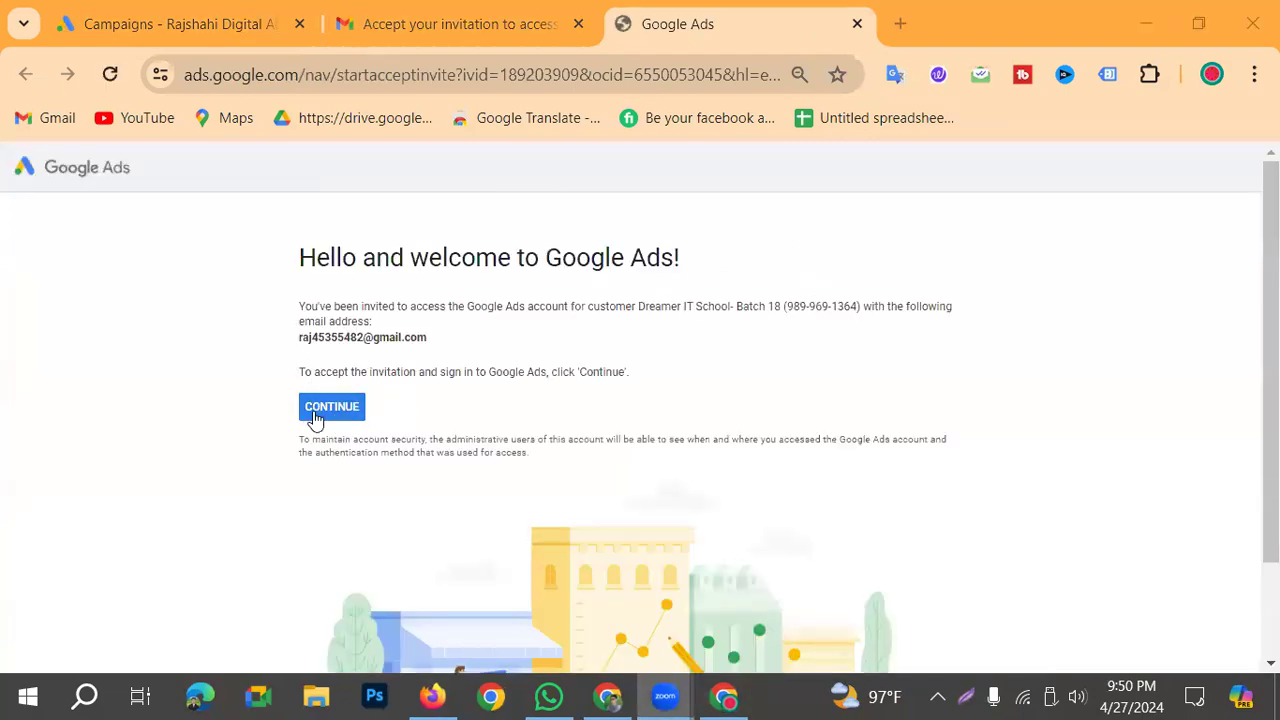
pyautogui.click(315, 415)
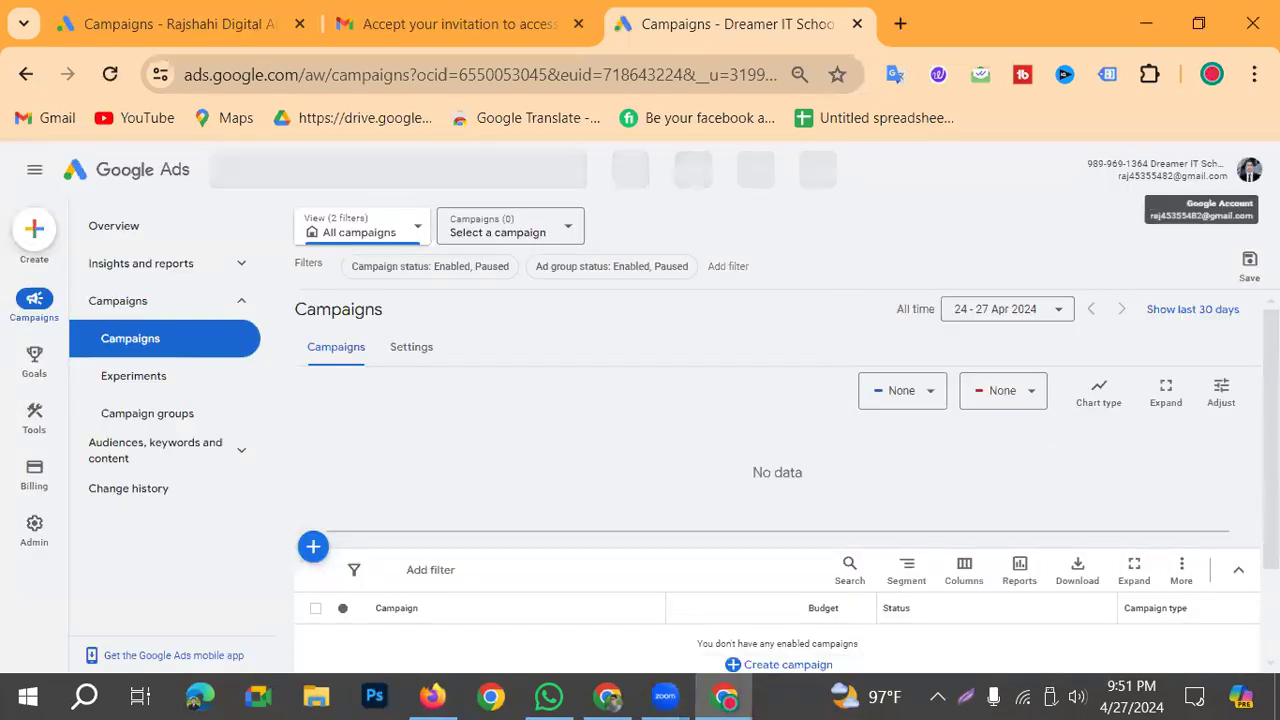
# Step: Compare the Google Ads account lists of the invited user and the inviting admin, and review the admin's pending invitations and users
pyautogui.click(1249, 169)
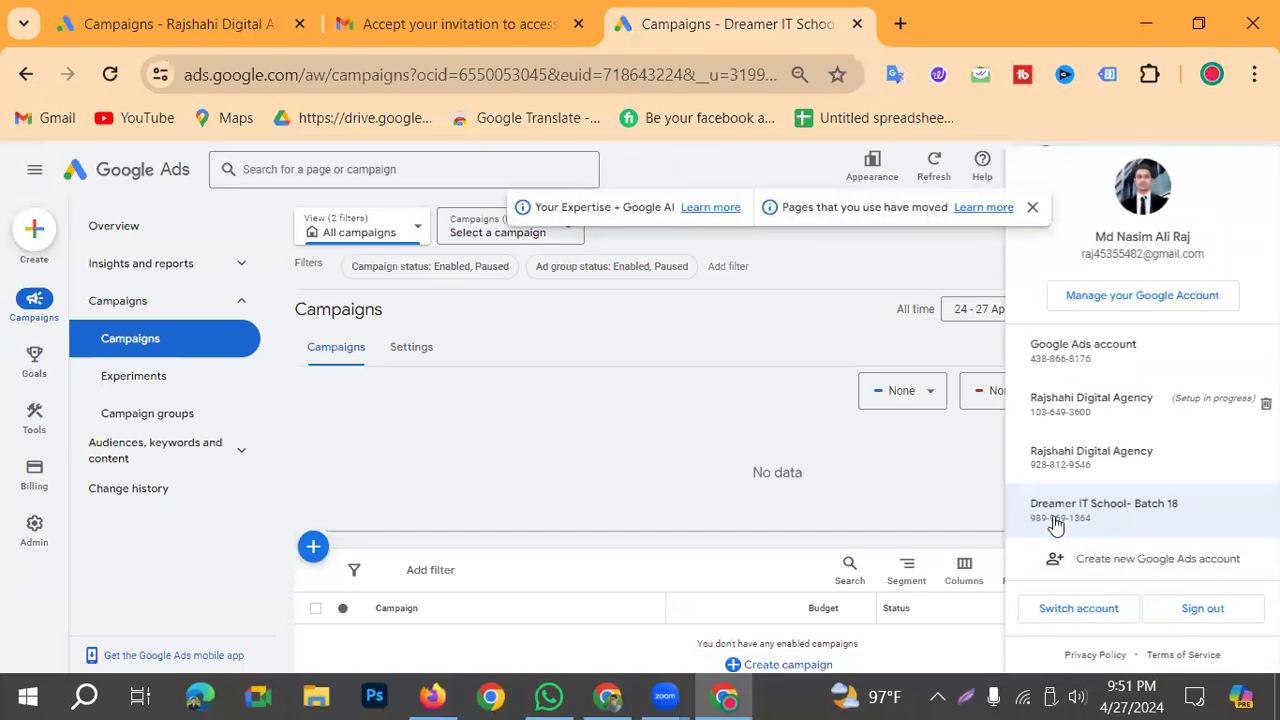
pyautogui.click(1155, 514)
pyautogui.click(608, 696)
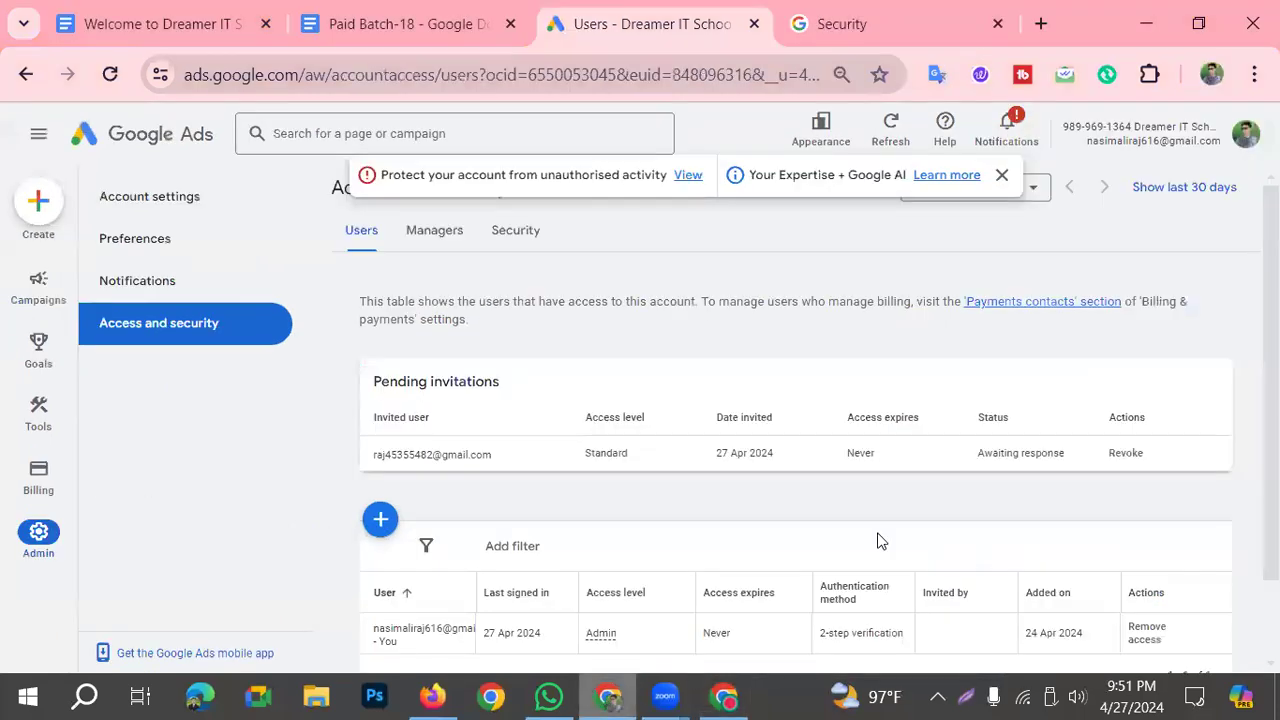
pyautogui.click(1232, 140)
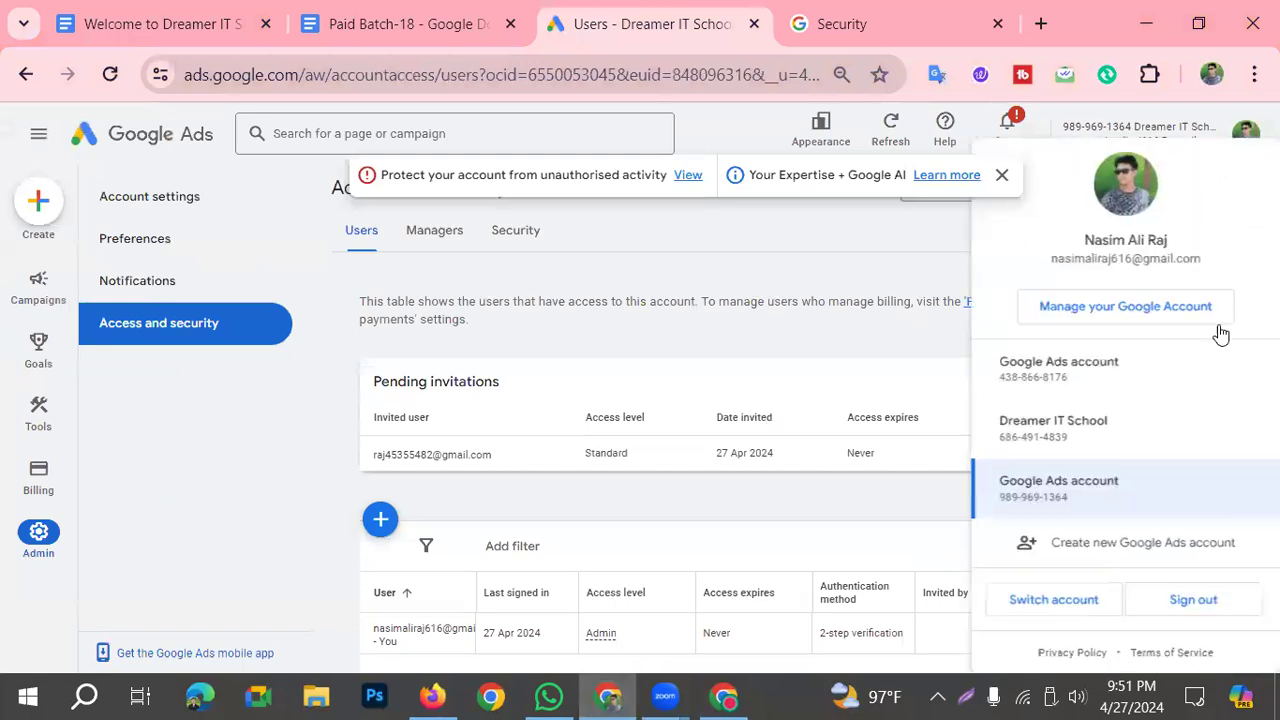
pyautogui.click(671, 238)
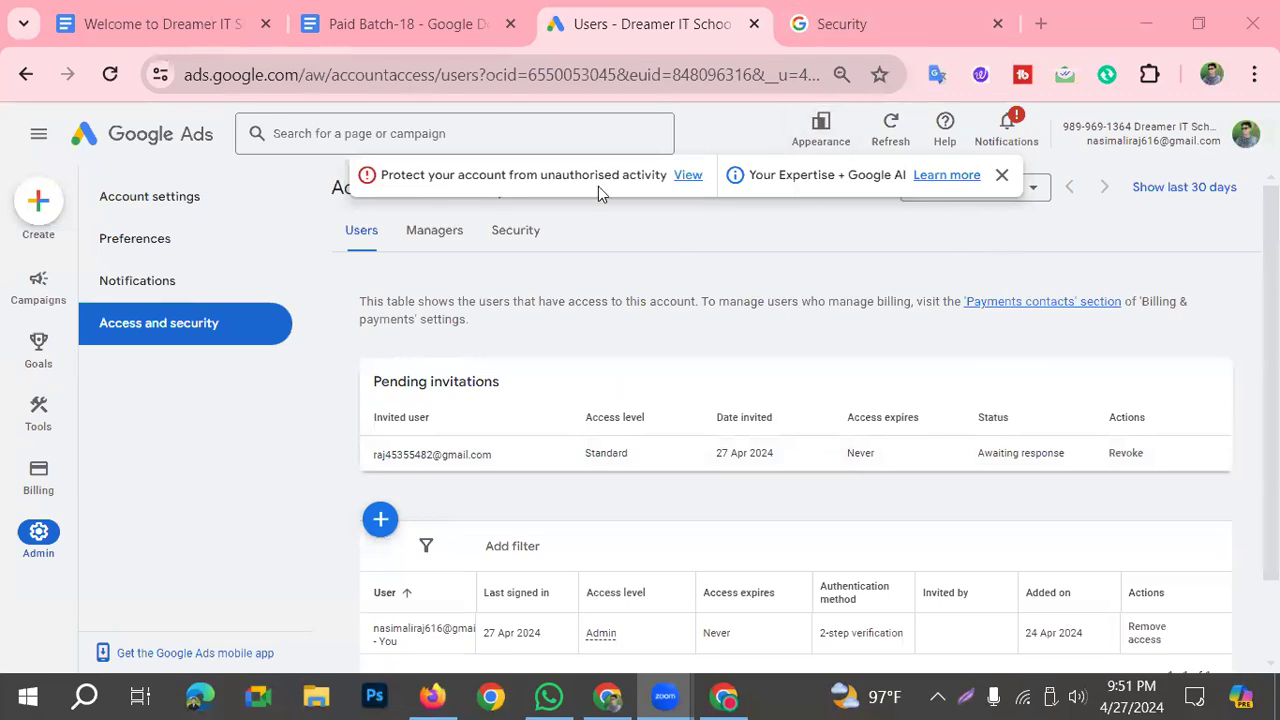
pyautogui.scroll(-1, 837, 466)
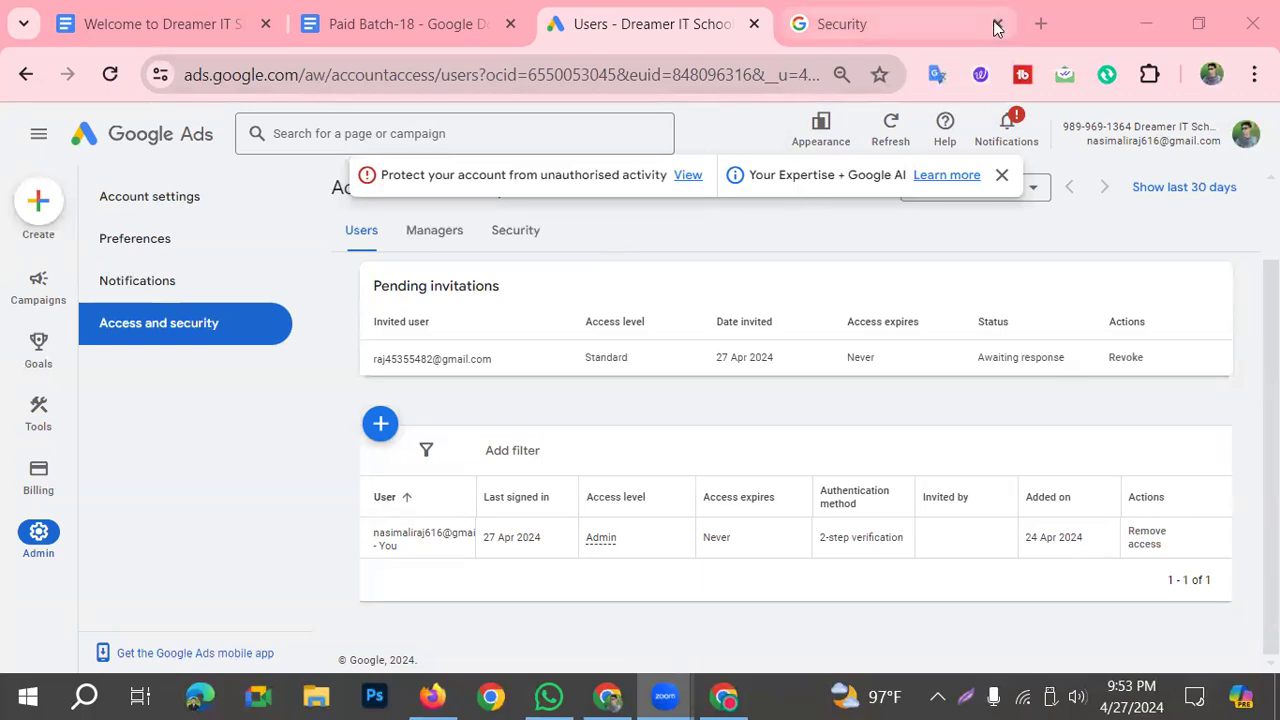
# Step: Search Google for "google mcc account create" in a new browser tab
pyautogui.click(1040, 24)
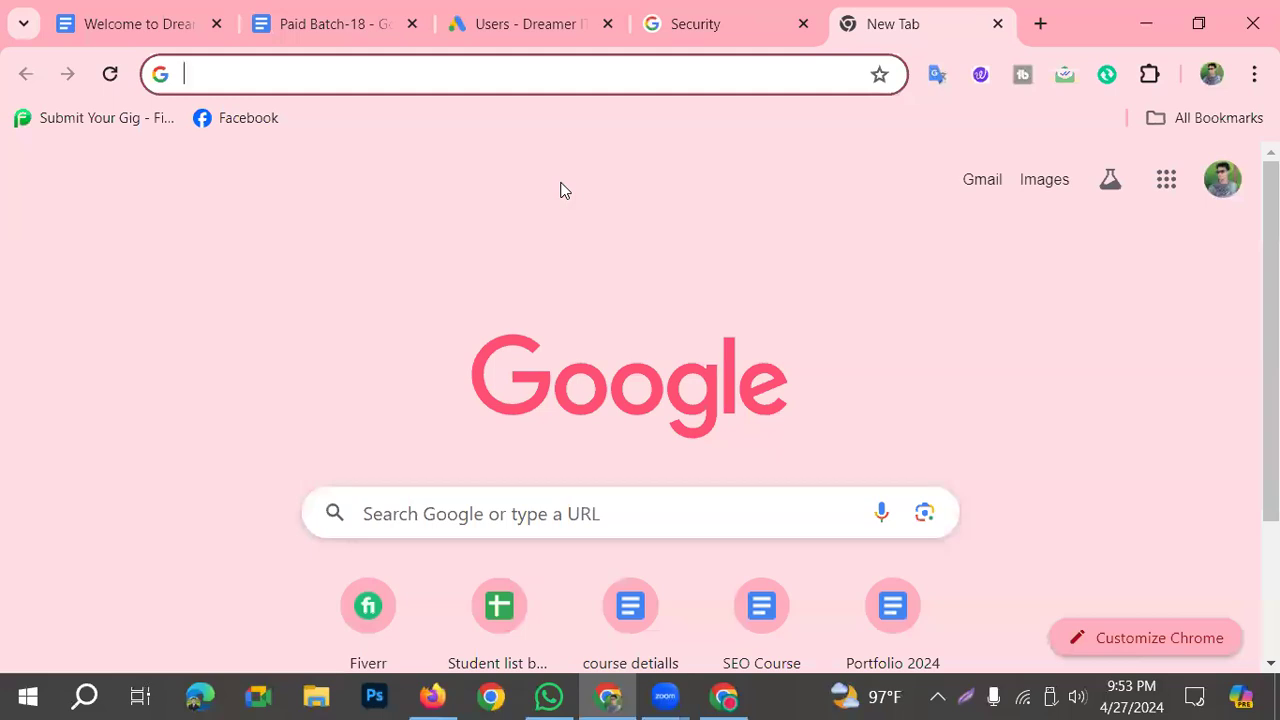
pyautogui.write('mm')
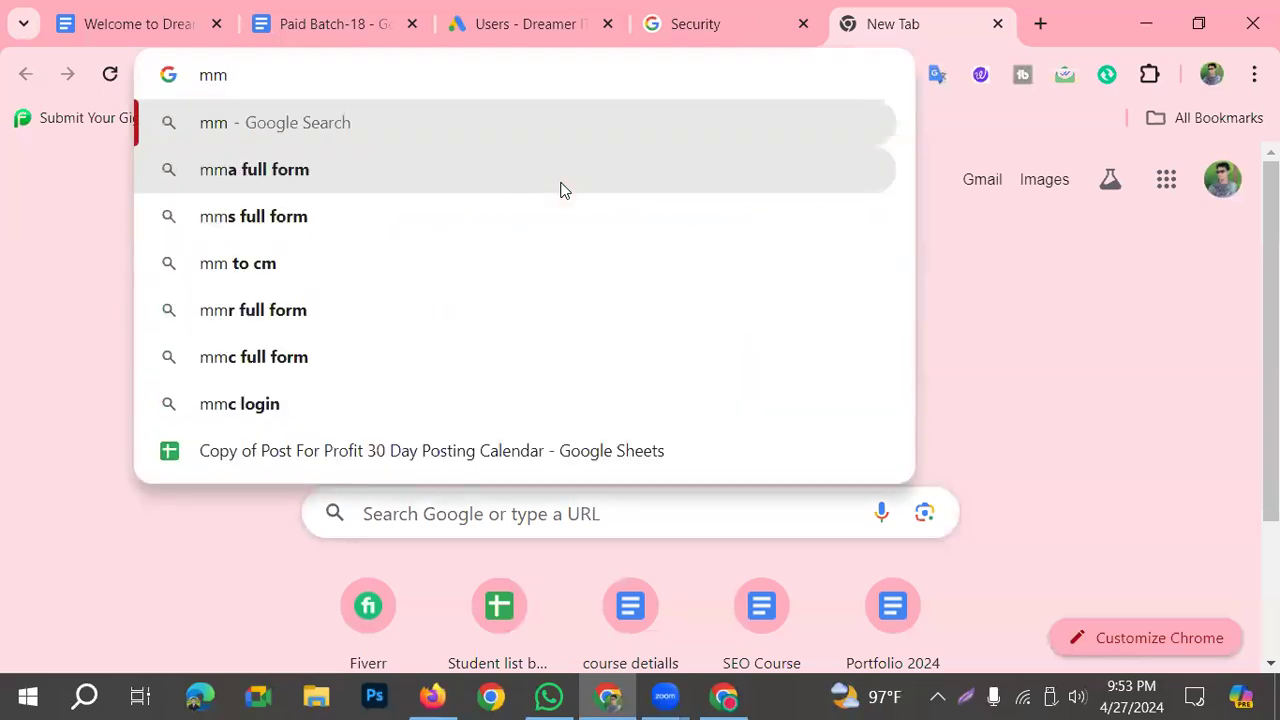
pyautogui.write('c')
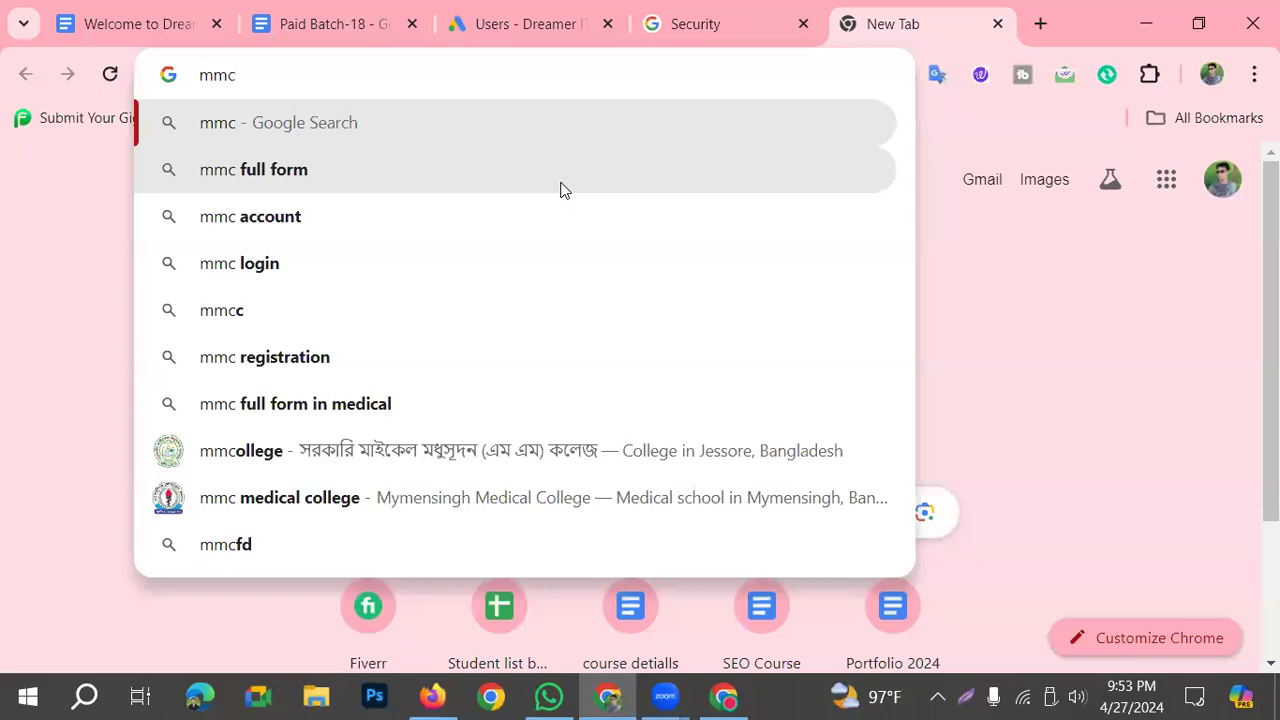
pyautogui.press('BackSpace')
pyautogui.press('BackSpace')
pyautogui.press('BackSpace')
pyautogui.write('google ')
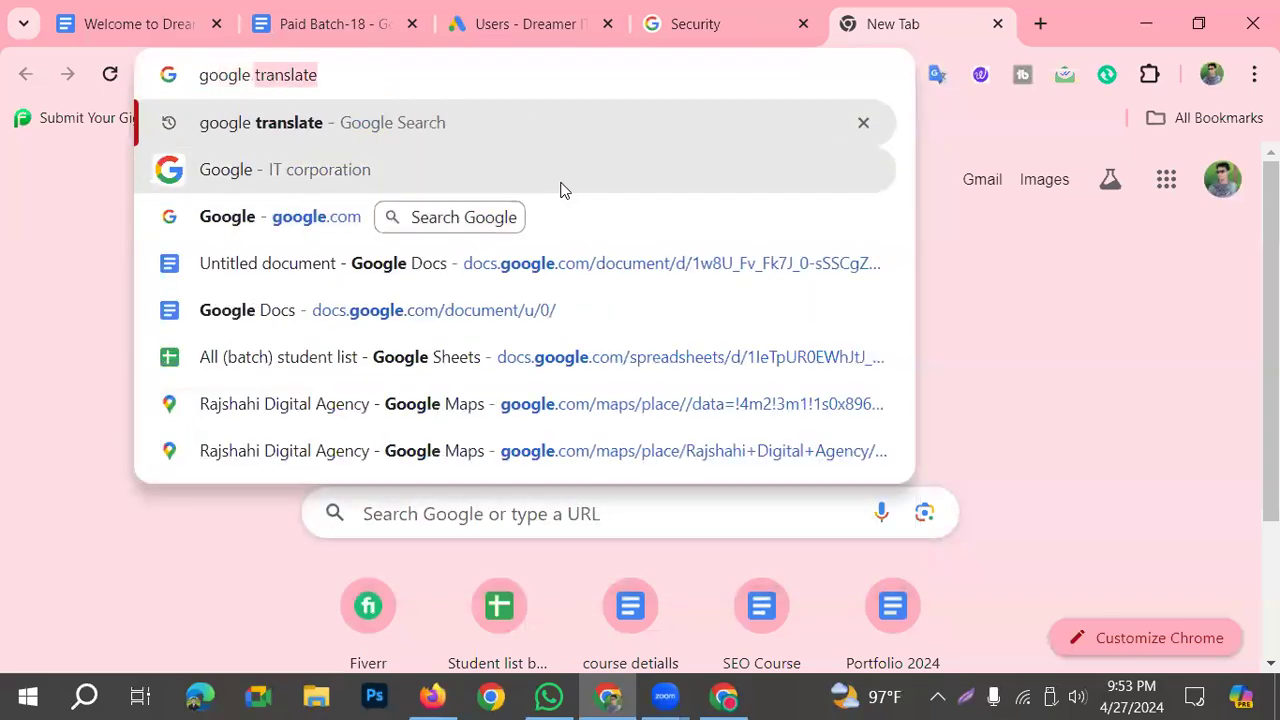
pyautogui.write('mmc')
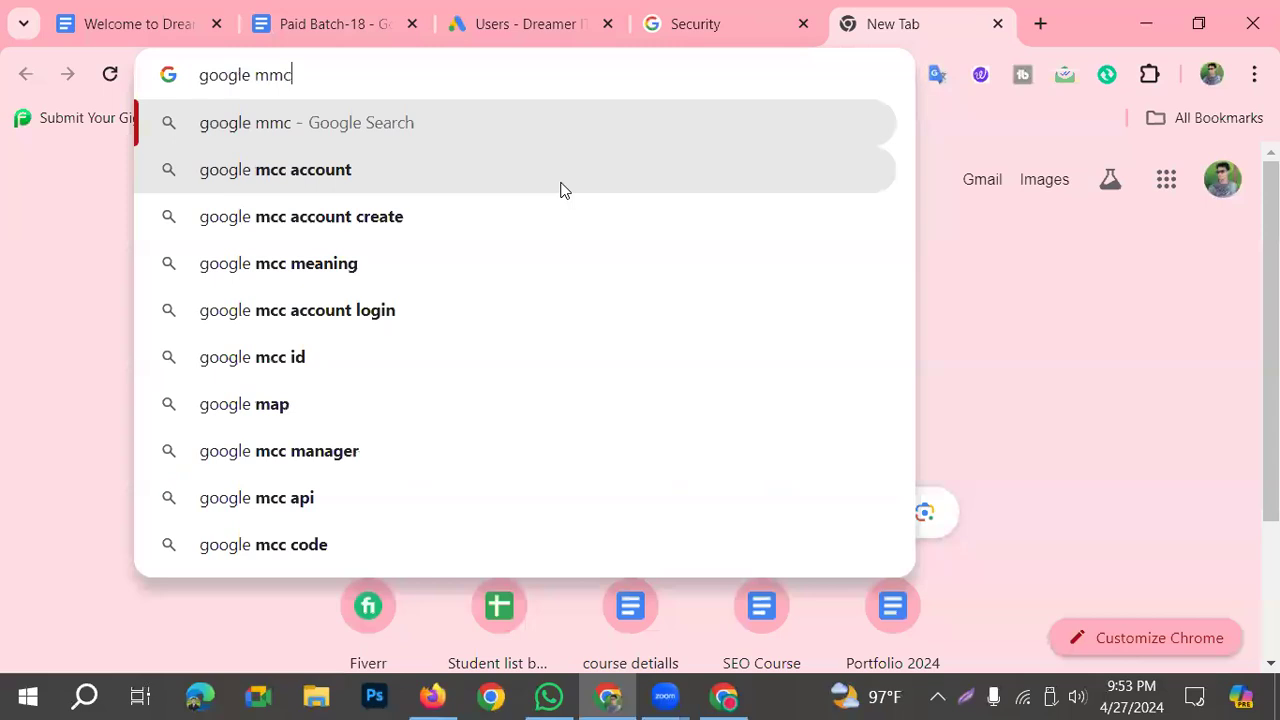
pyautogui.click(200, 226)
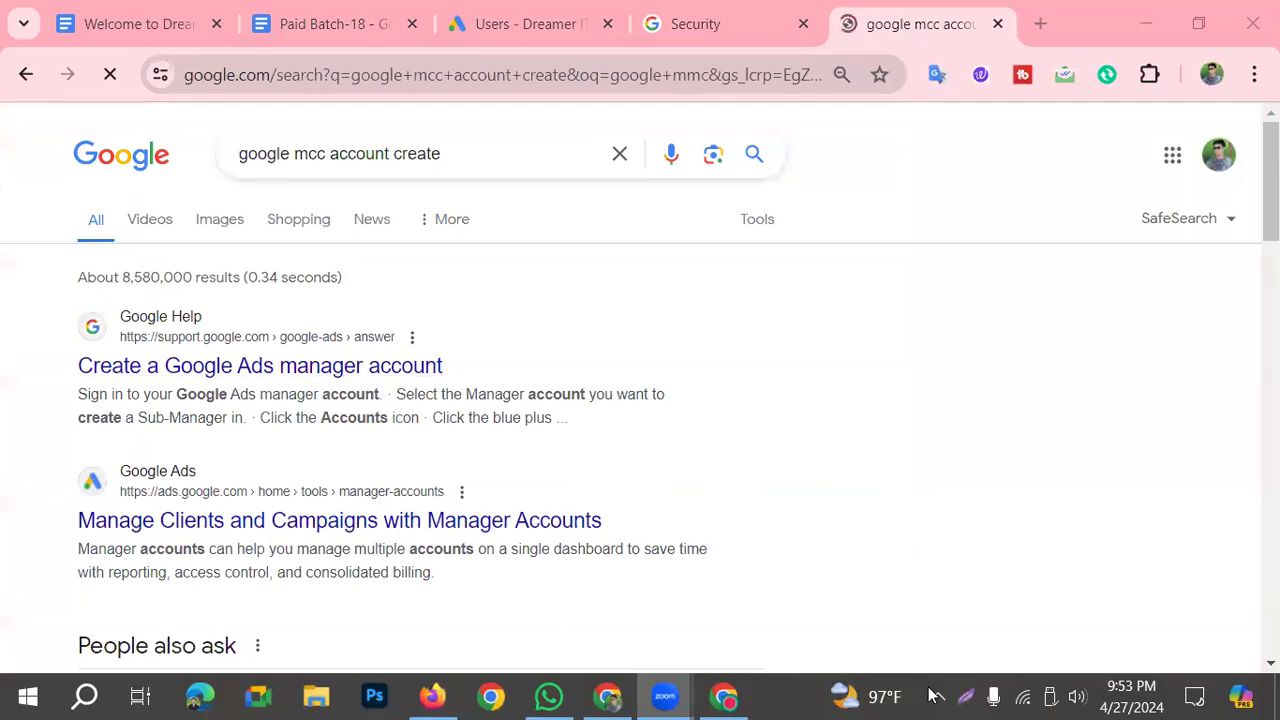
# Step: Frame the Create a Google Ads manager account result in red on a screen capture and discard the capture
pyautogui.click(966, 697)
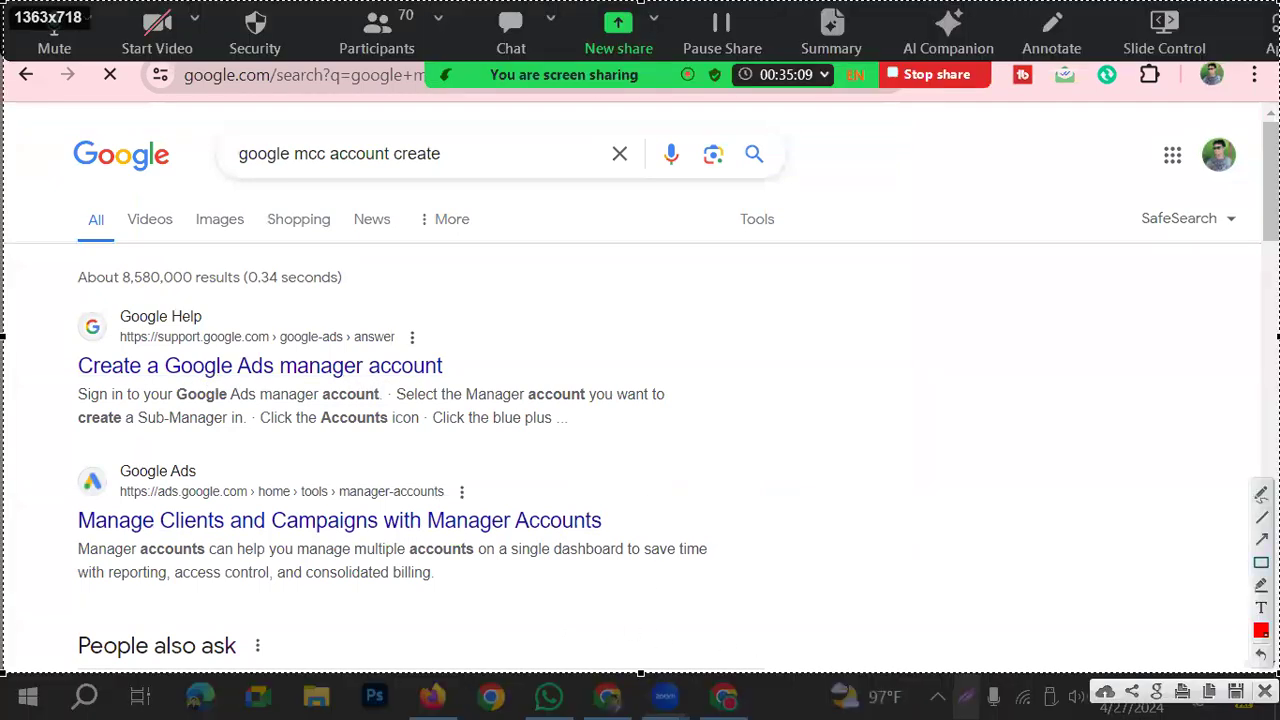
pyautogui.moveTo(32, 290)
pyautogui.mouseDown()
pyautogui.moveTo(478, 388)
pyautogui.moveTo(586, 607)
pyautogui.moveTo(514, 367)
pyautogui.mouseUp()
pyautogui.click(1264, 691)
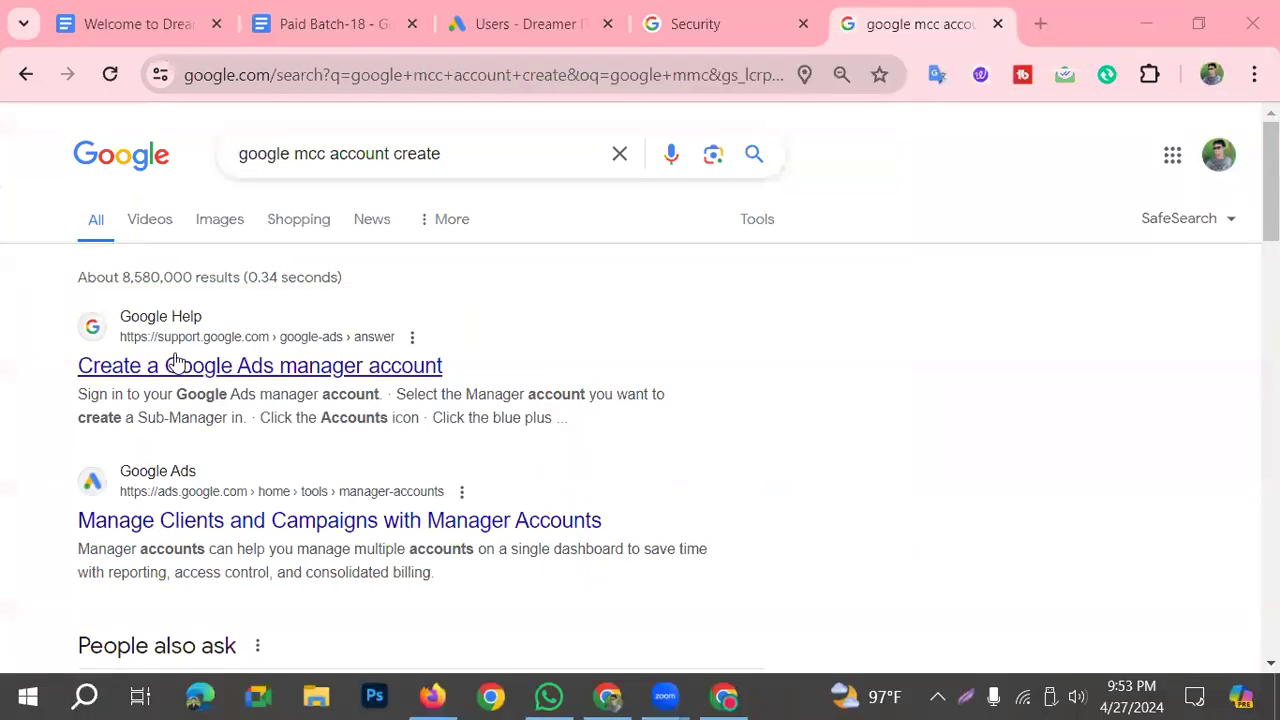
# Step: Look through the search results and open Manage Clients and Campaigns with Manager Accounts
pyautogui.scroll(-1, 223, 499)
pyautogui.scroll(1, 226, 505)
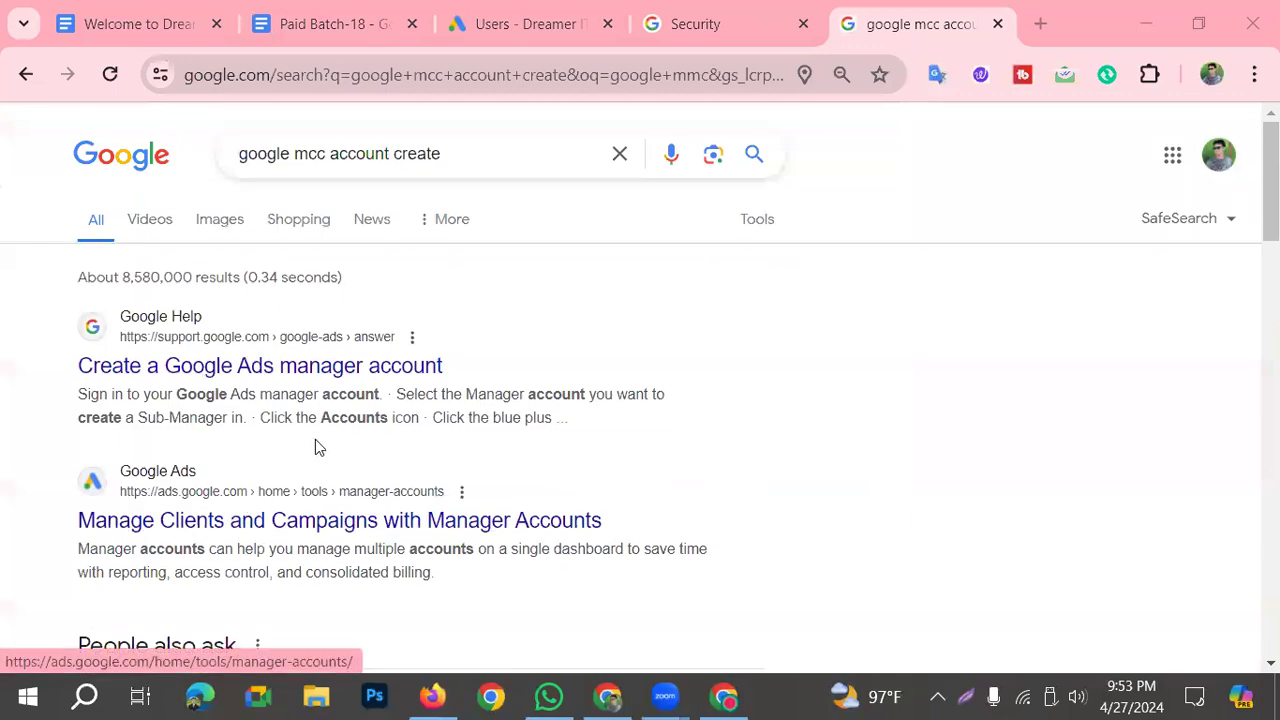
pyautogui.click(472, 522)
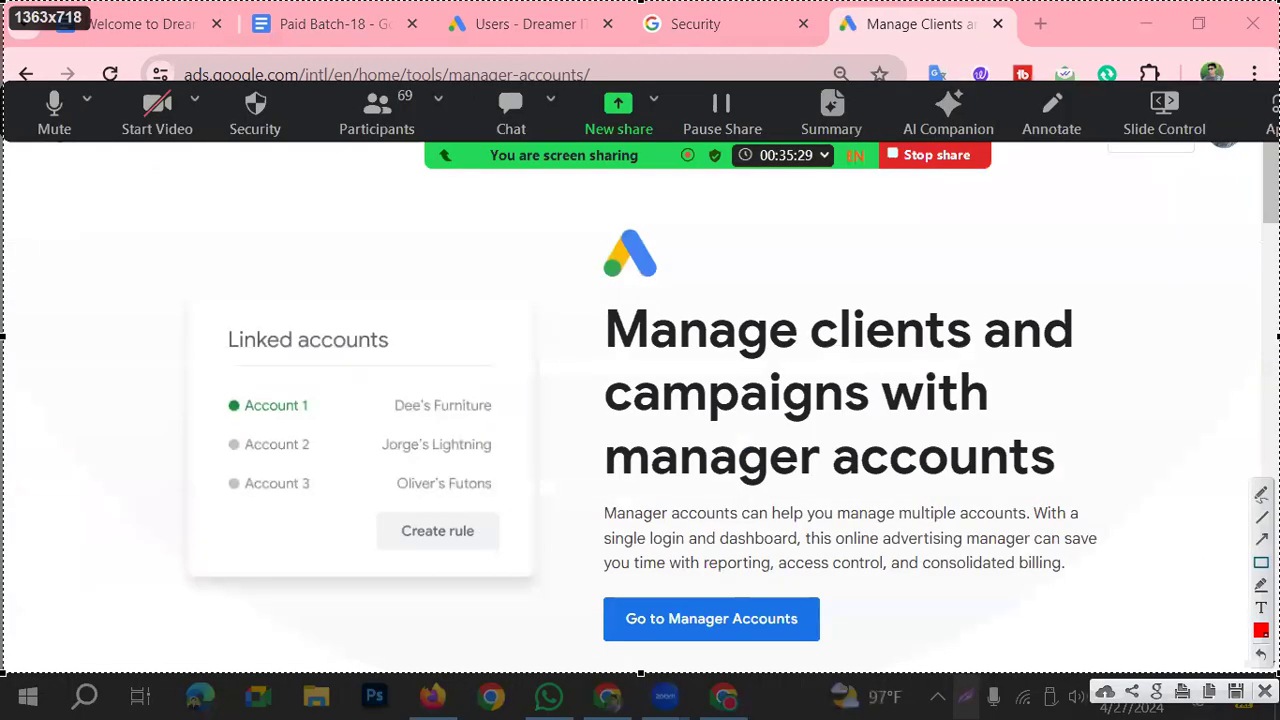
# Step: Frame the Linked accounts card, its three accounts and Go to Manager Accounts in red on a screen capture, and discard the capture
pyautogui.moveTo(190, 318)
pyautogui.mouseDown()
pyautogui.moveTo(530, 505)
pyautogui.moveTo(532, 575)
pyautogui.mouseUp()
pyautogui.moveTo(213, 379)
pyautogui.mouseDown()
pyautogui.moveTo(246, 414)
pyautogui.moveTo(544, 416)
pyautogui.mouseUp()
pyautogui.moveTo(184, 428)
pyautogui.mouseDown()
pyautogui.moveTo(234, 450)
pyautogui.moveTo(586, 466)
pyautogui.moveTo(563, 457)
pyautogui.mouseUp()
pyautogui.moveTo(200, 473)
pyautogui.mouseDown()
pyautogui.moveTo(450, 512)
pyautogui.moveTo(496, 506)
pyautogui.mouseUp()
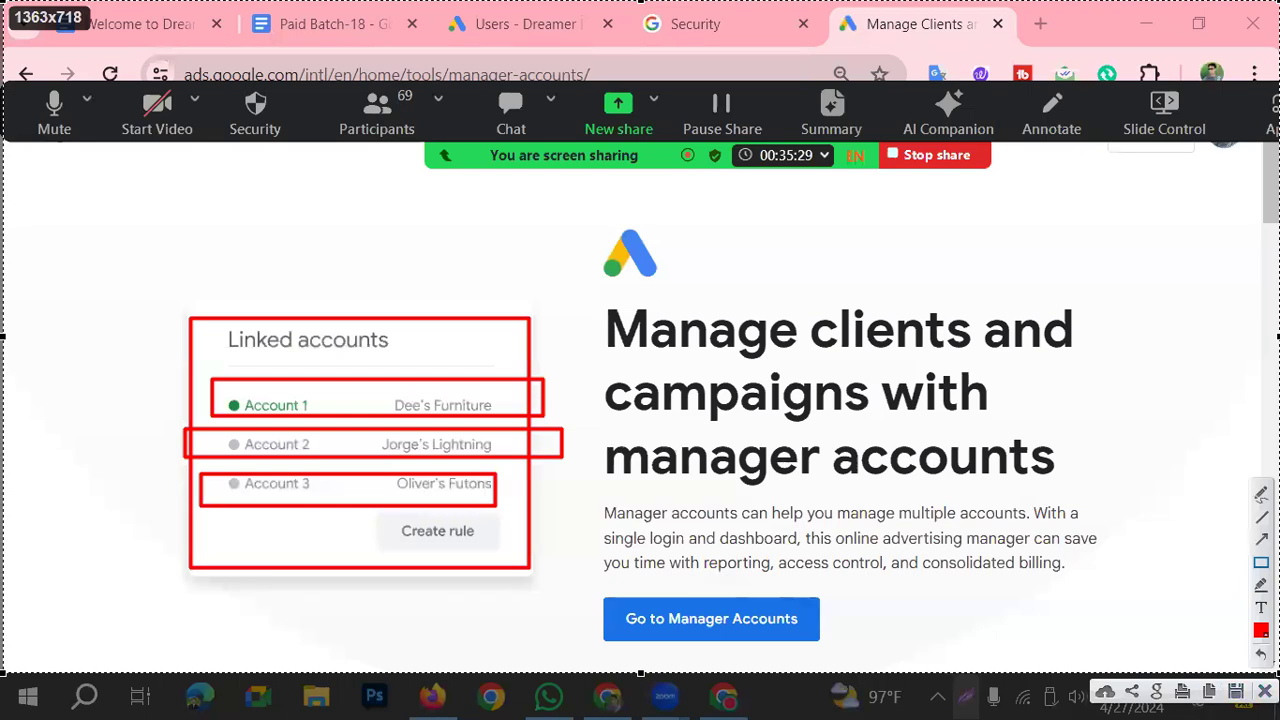
pyautogui.moveTo(600, 609); pyautogui.dragTo(674, 633)
pyautogui.click(57, 580)
pyautogui.moveTo(524, 577); pyautogui.dragTo(915, 659)
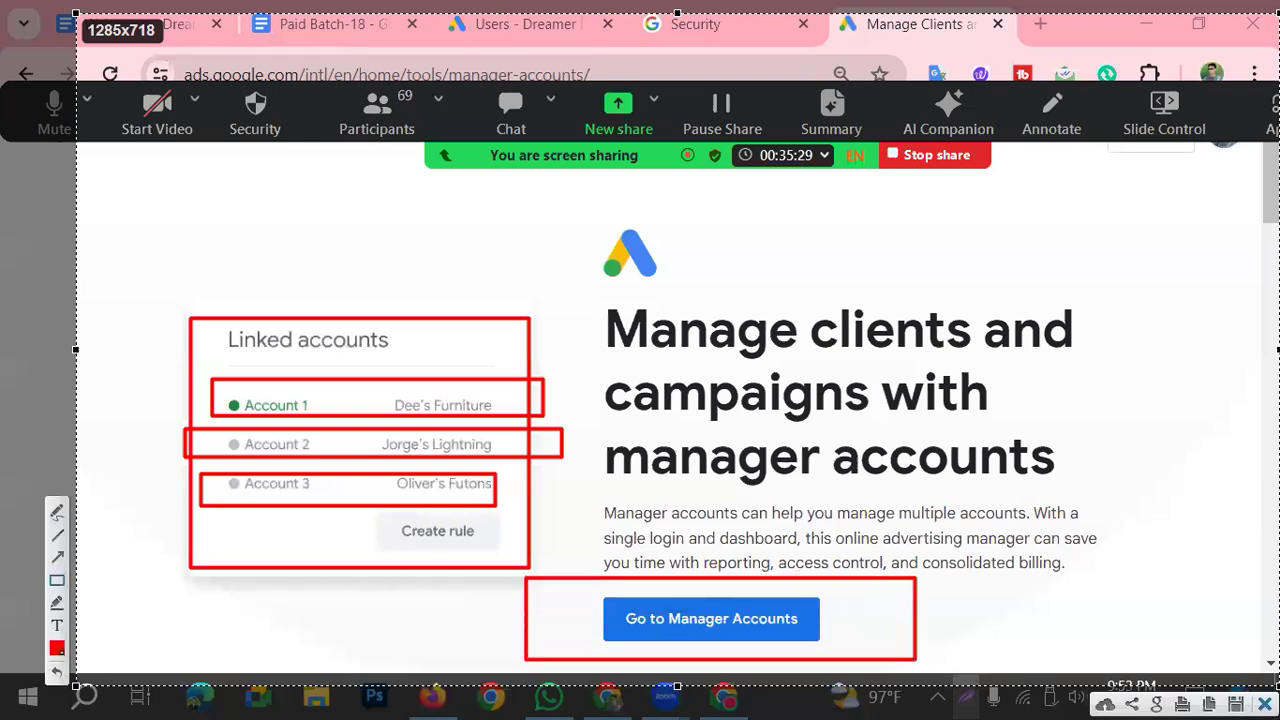
pyautogui.click(1265, 704)
# Step: Go to the manager account sign-up form and enter Dreamer IT School-18 batch as the account display name
pyautogui.click(670, 618)
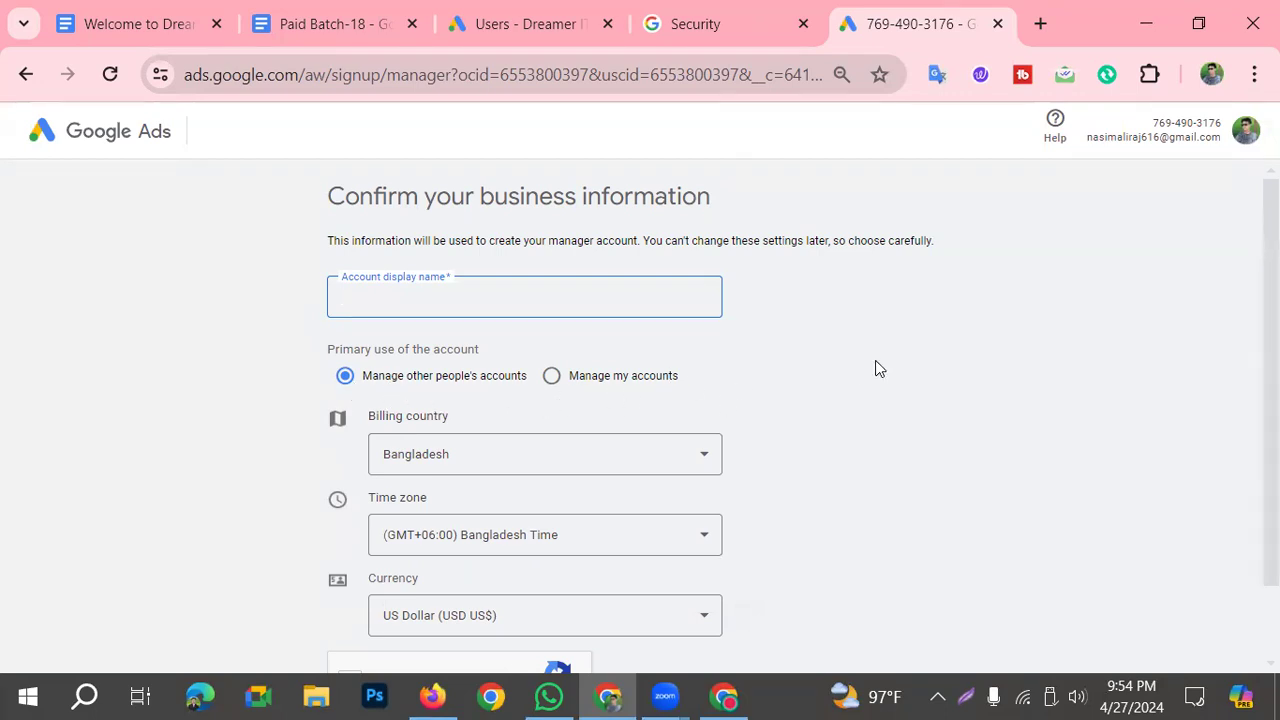
pyautogui.scroll(-2, 540, 430)
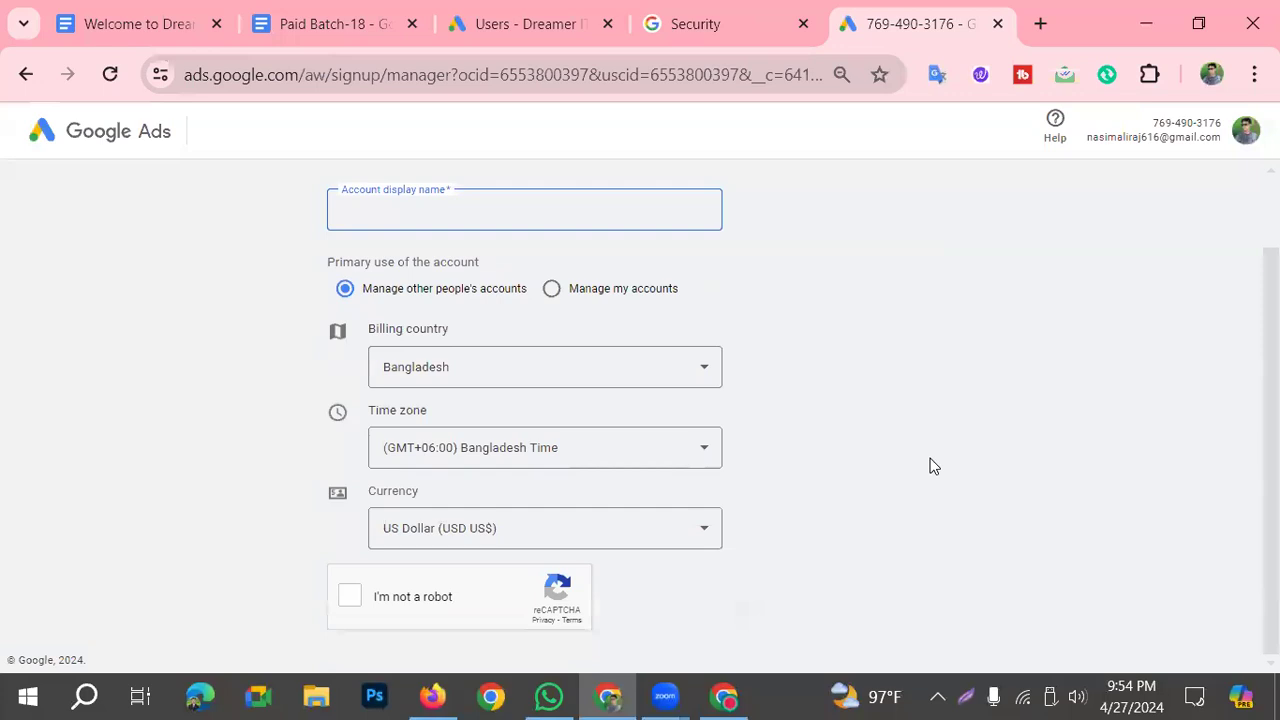
pyautogui.scroll(2, 660, 618)
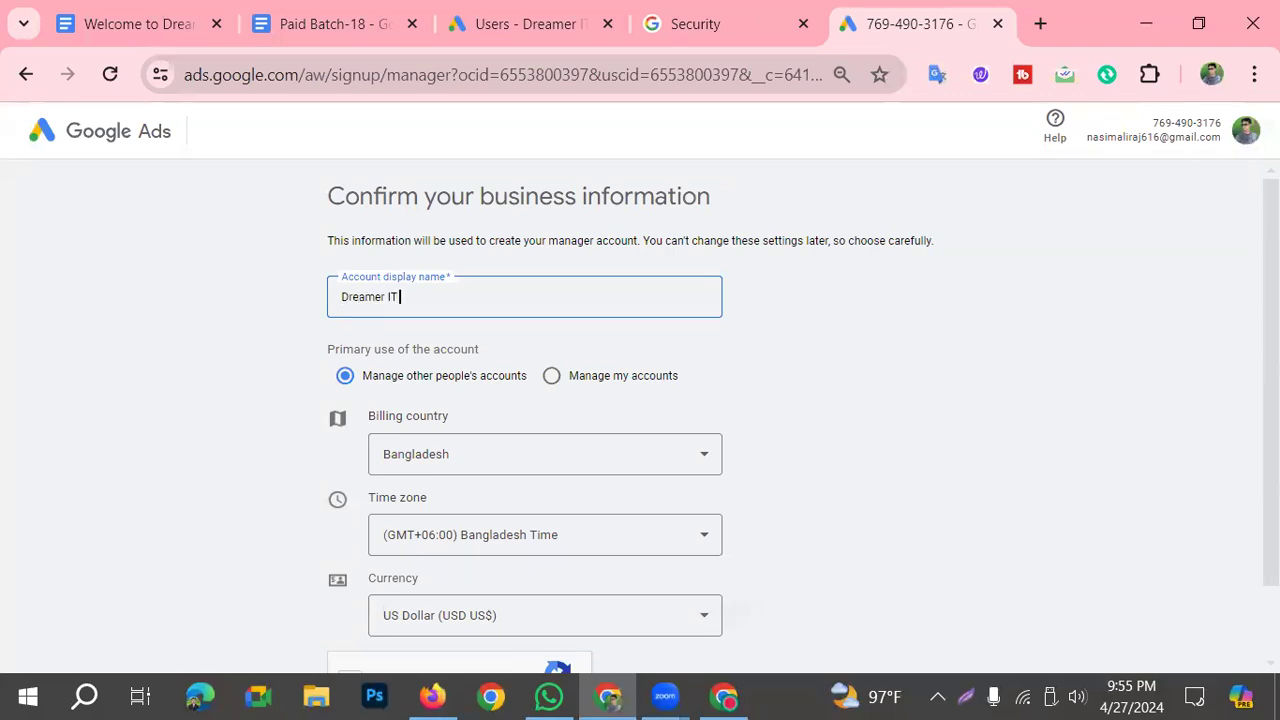
pyautogui.write('School-18 batch')
# Step: Review the manager account's primary use, billing country, time zone and currency, and complete the reCAPTCHA check
pyautogui.scroll(-1, 640, 450)
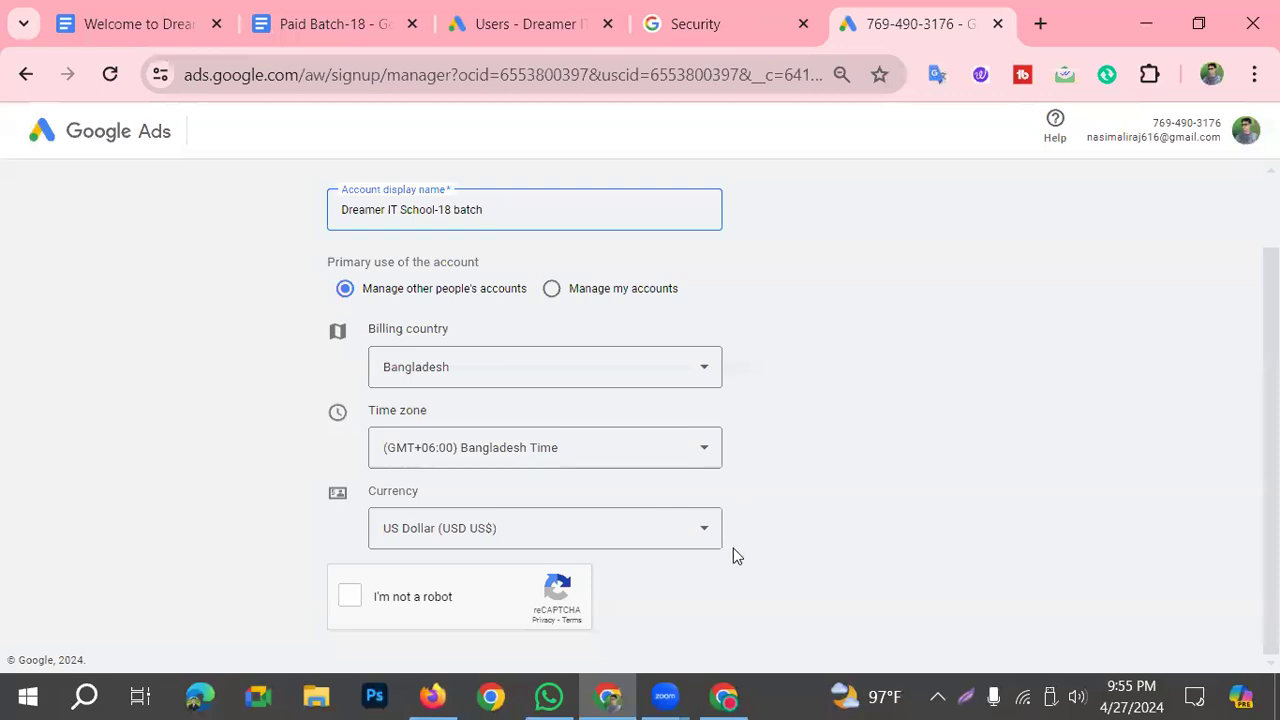
pyautogui.scroll(1, 733, 555)
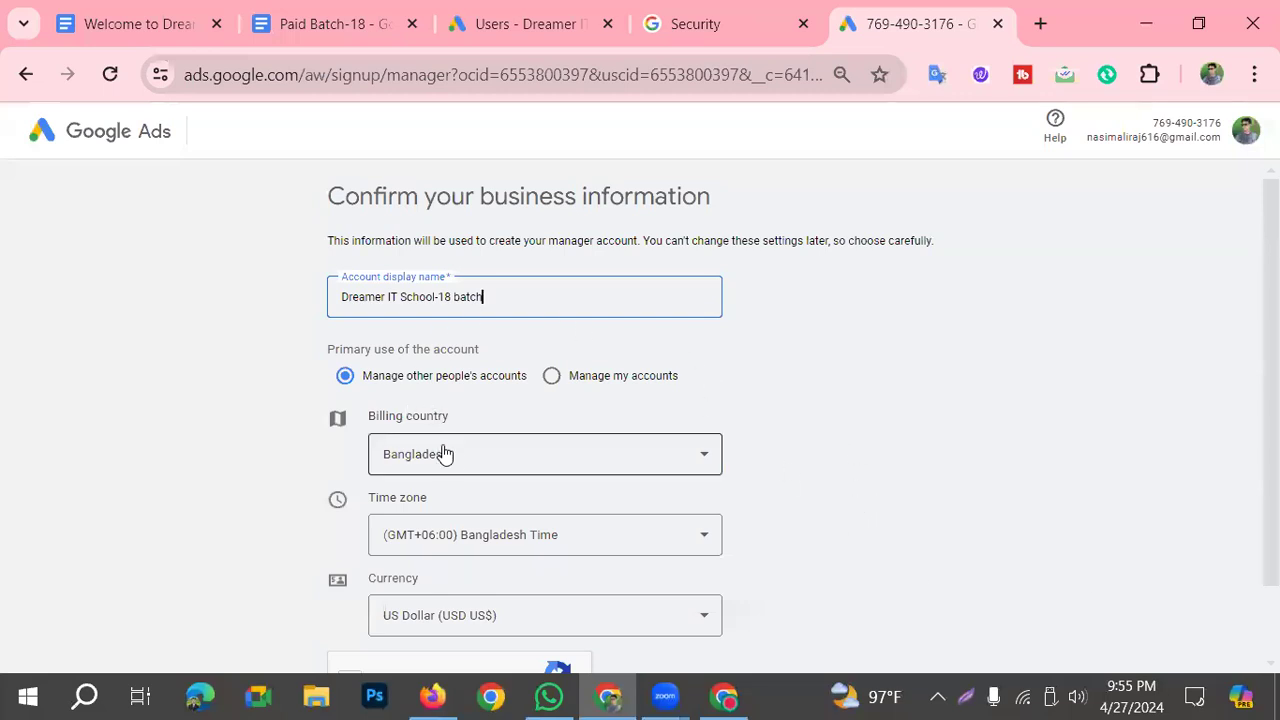
pyautogui.scroll(-1, 613, 530)
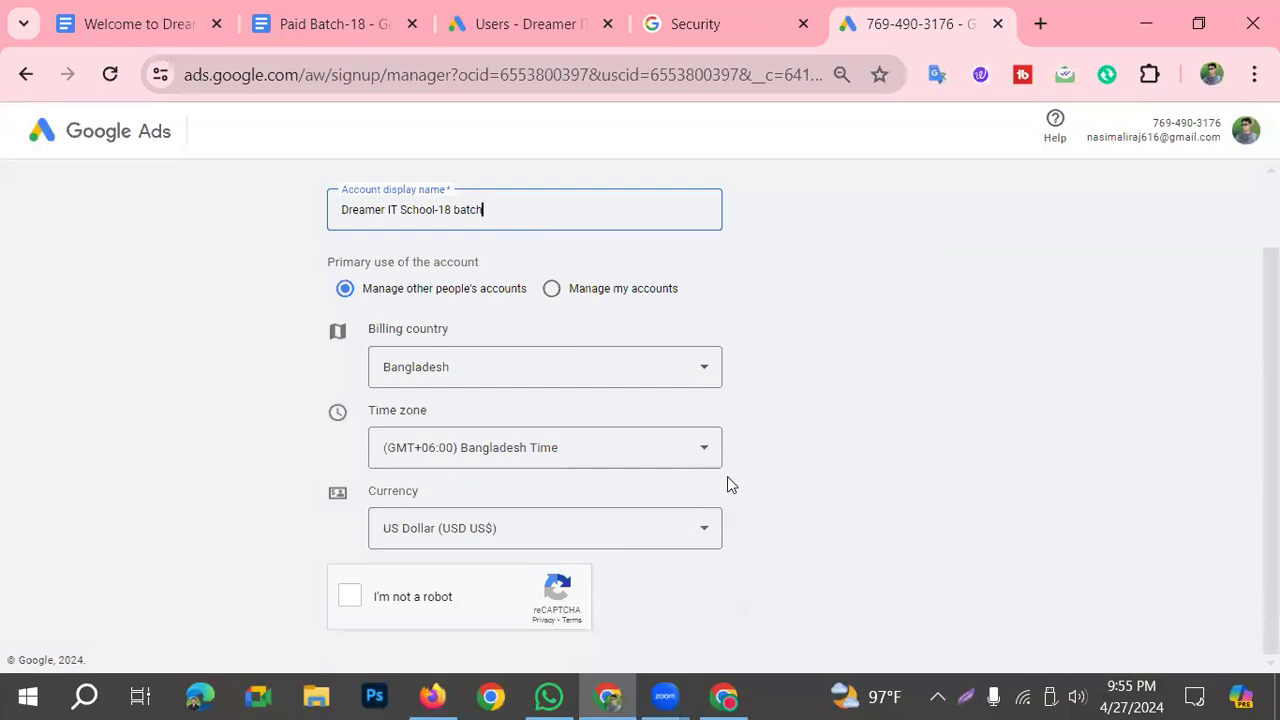
pyautogui.scroll(1, 727, 484)
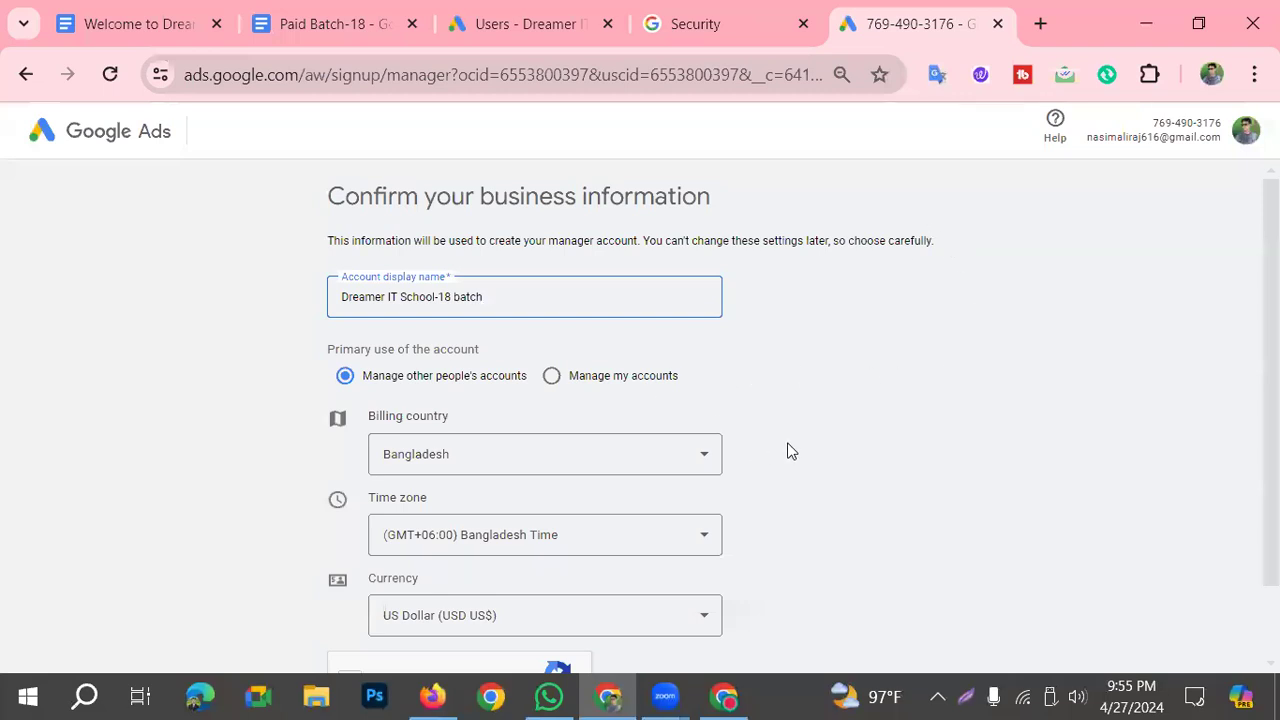
pyautogui.scroll(-1, 829, 566)
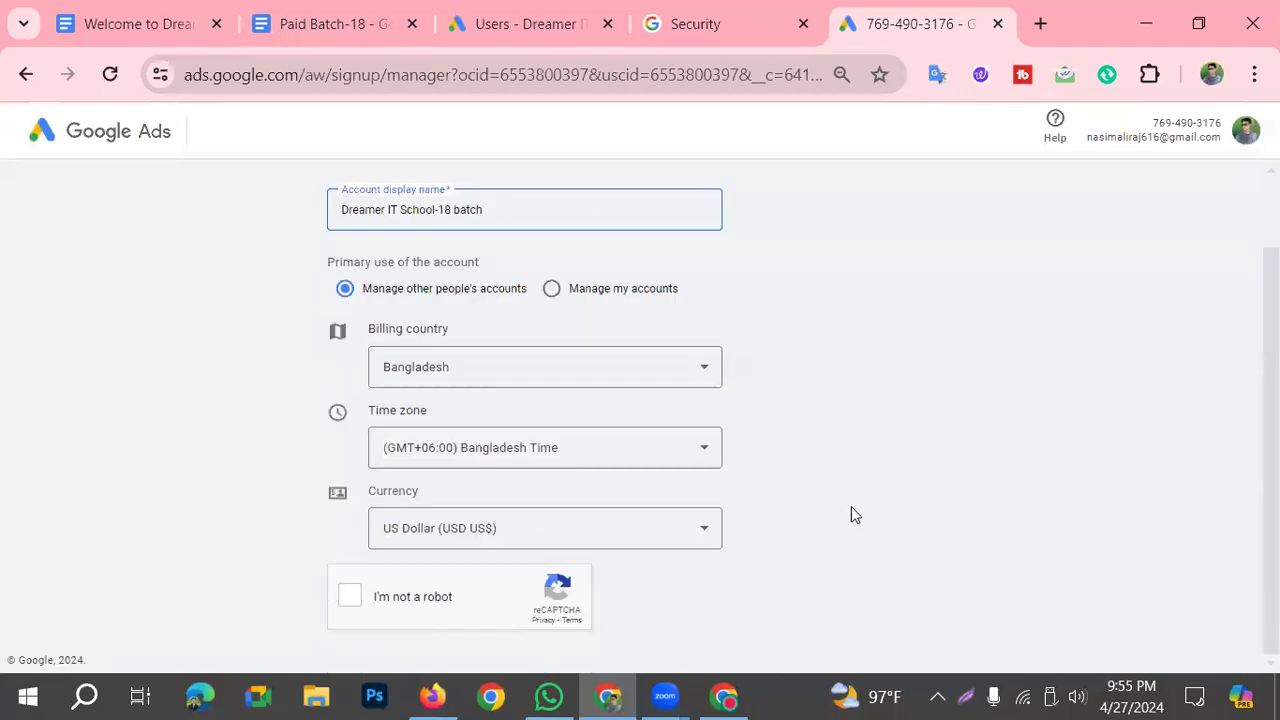
pyautogui.click(346, 604)
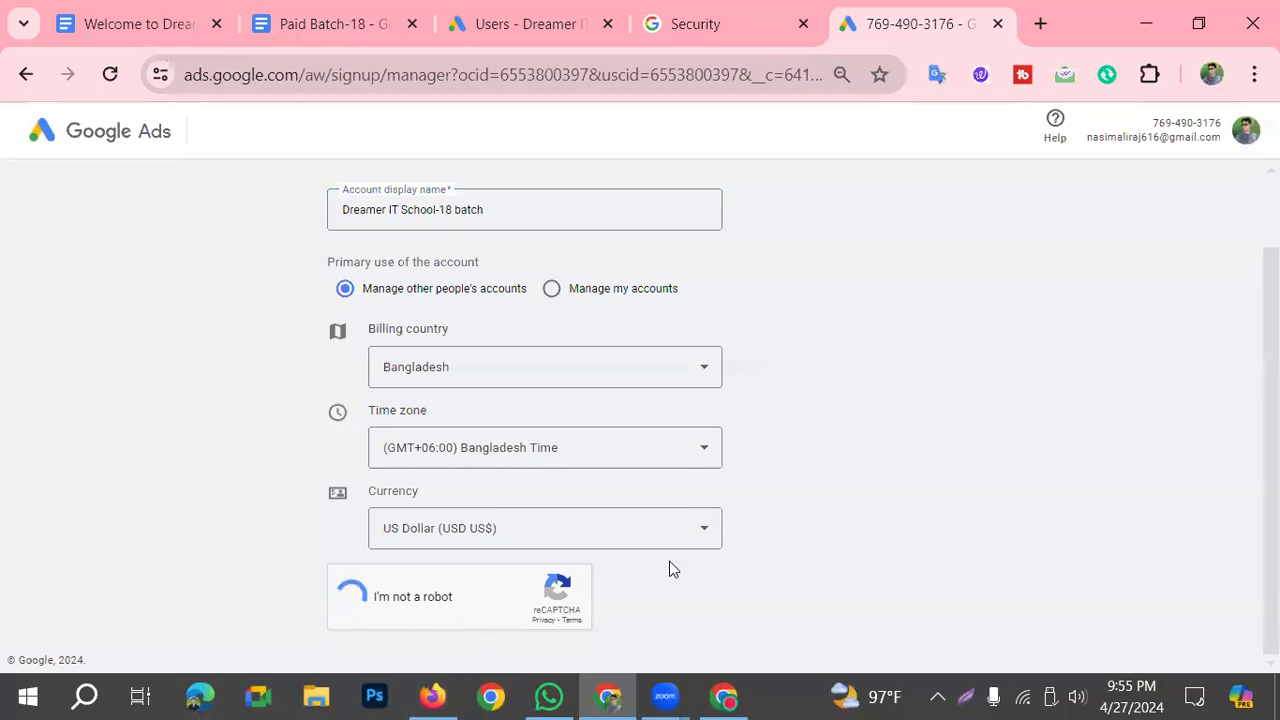
pyautogui.scroll(-1, 712, 562)
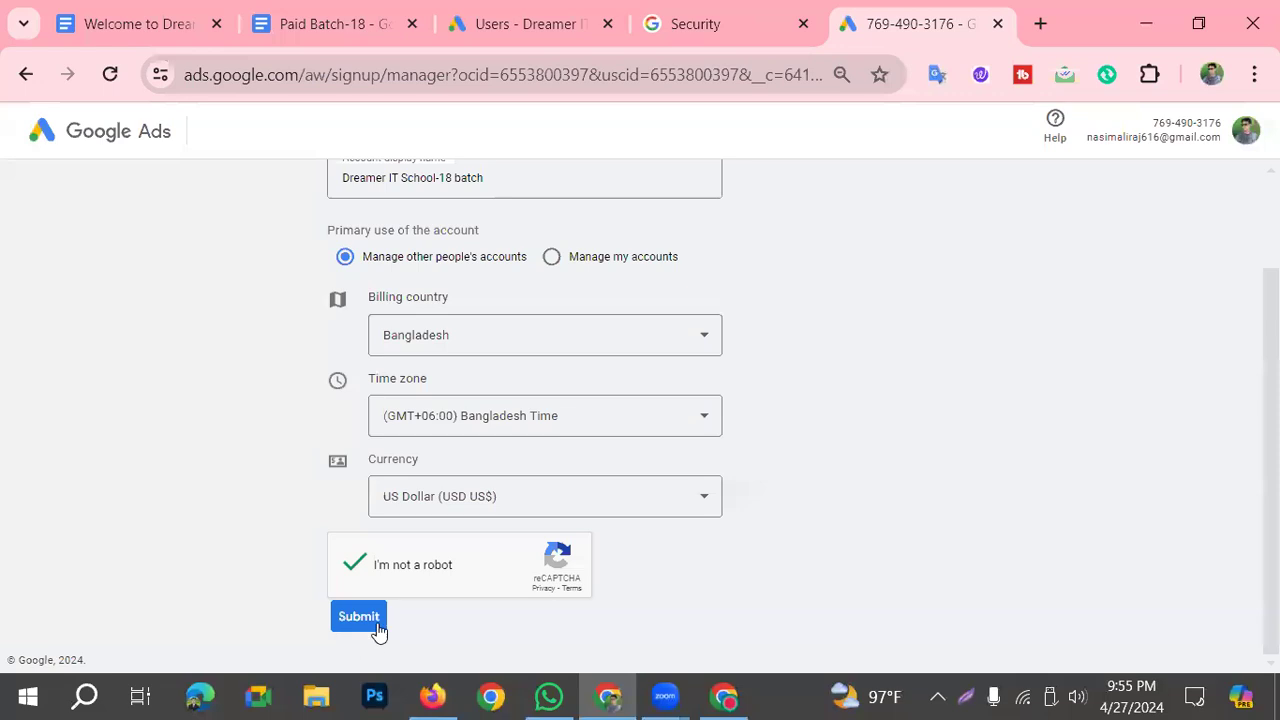
# Step: Frame Submit in red on a screen capture of the manager account form
pyautogui.click(965, 694)
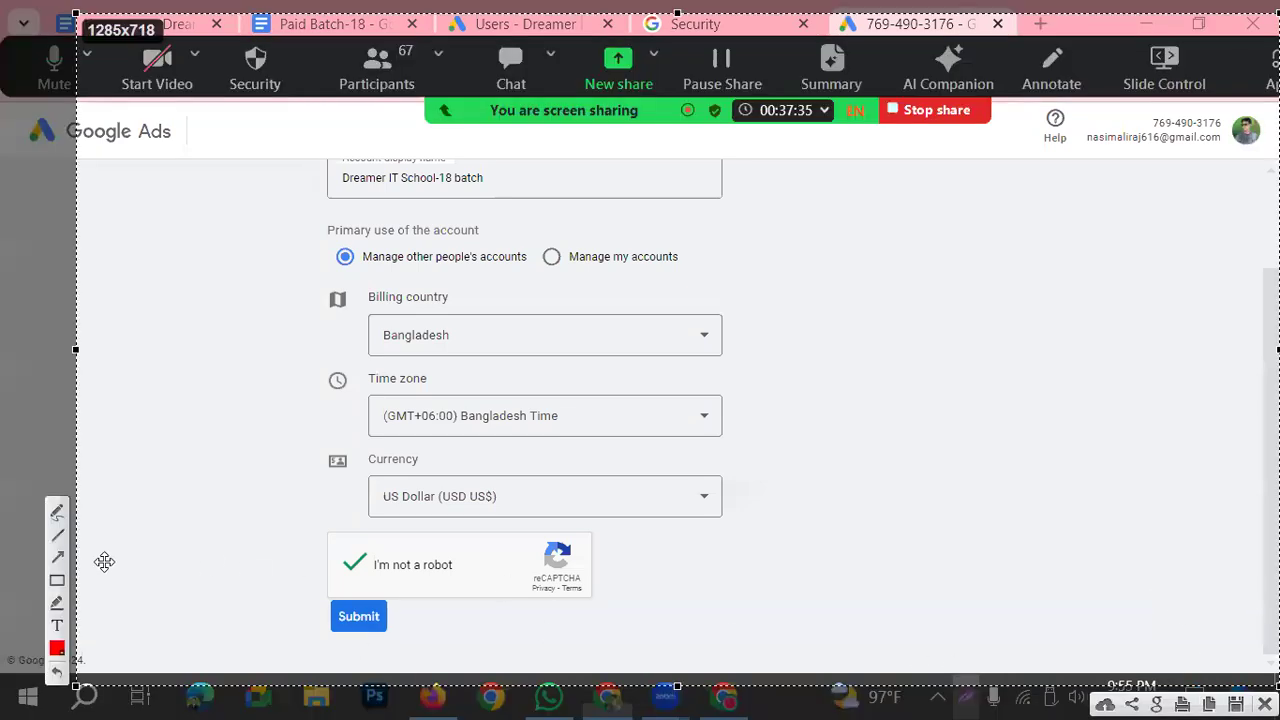
pyautogui.click(57, 580)
pyautogui.moveTo(322, 597); pyautogui.dragTo(400, 643)
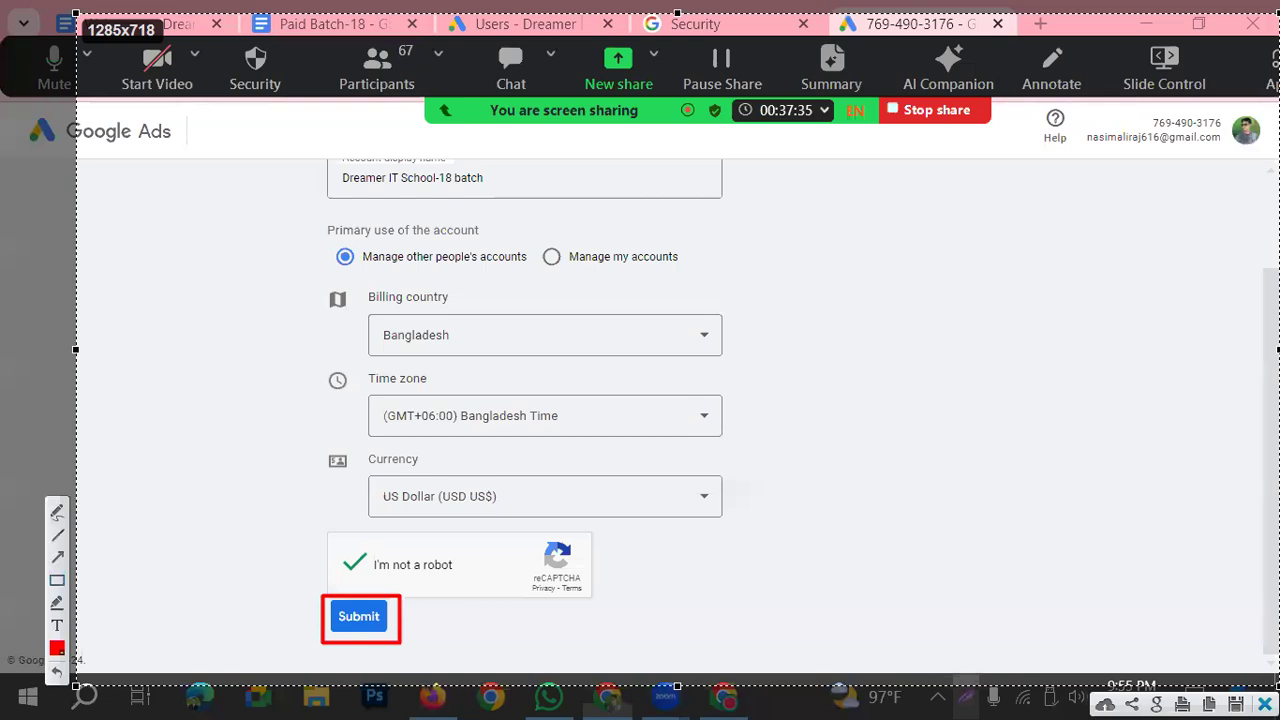
# Step: Submit the manager account form, and frame Explore your account in red on a screen capture of the confirmation page
pyautogui.press('Escape')
pyautogui.click(336, 620)
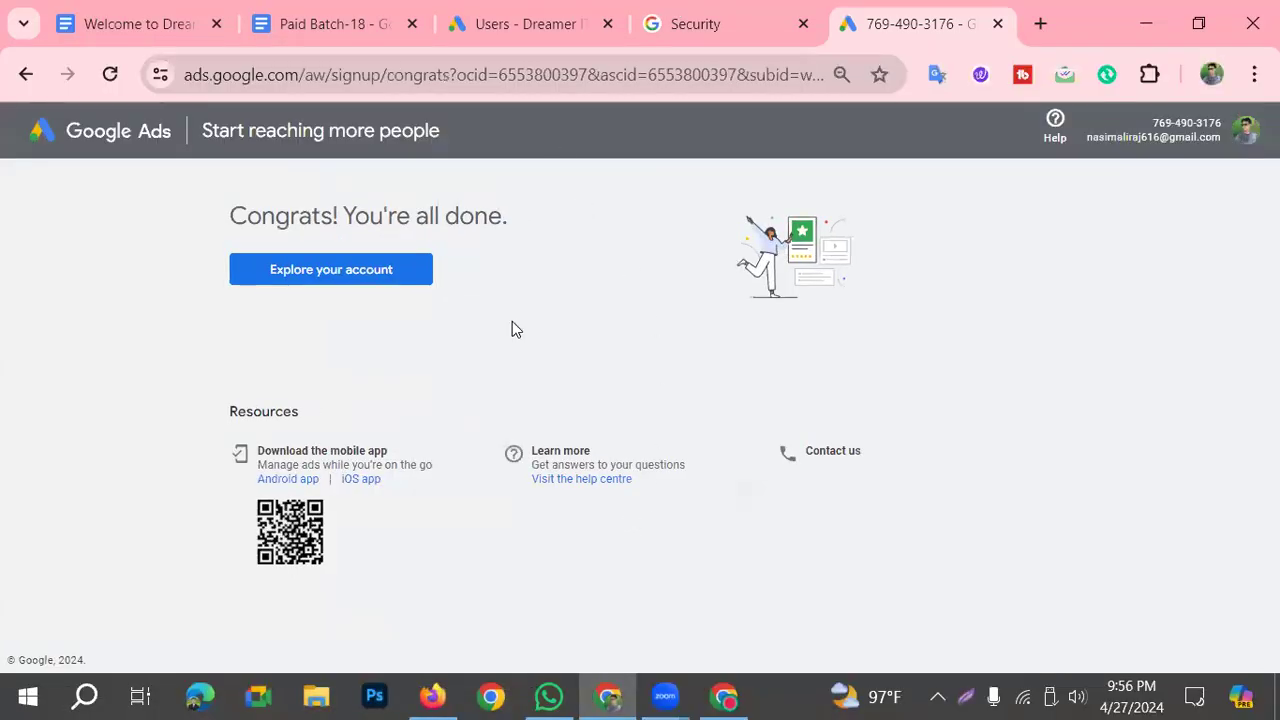
pyautogui.press('Print')
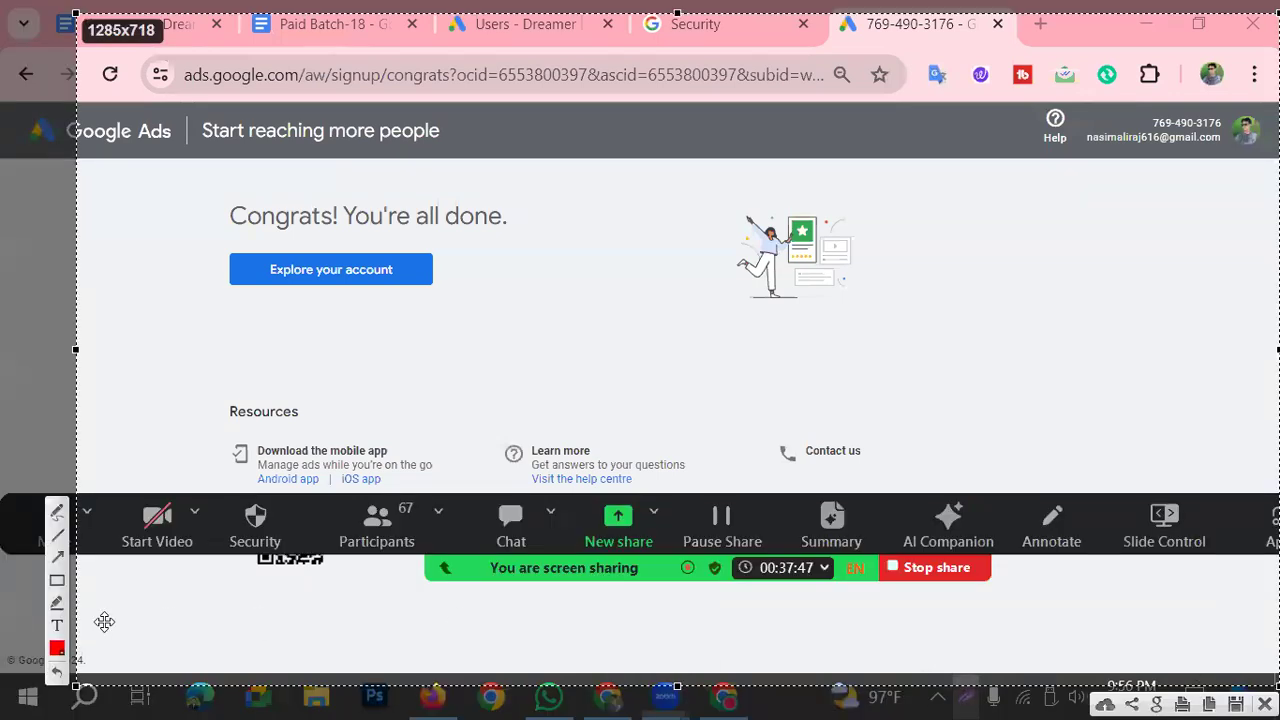
pyautogui.click(57, 580)
pyautogui.moveTo(204, 244)
pyautogui.mouseDown()
pyautogui.moveTo(446, 305)
pyautogui.moveTo(471, 296)
pyautogui.mouseUp()
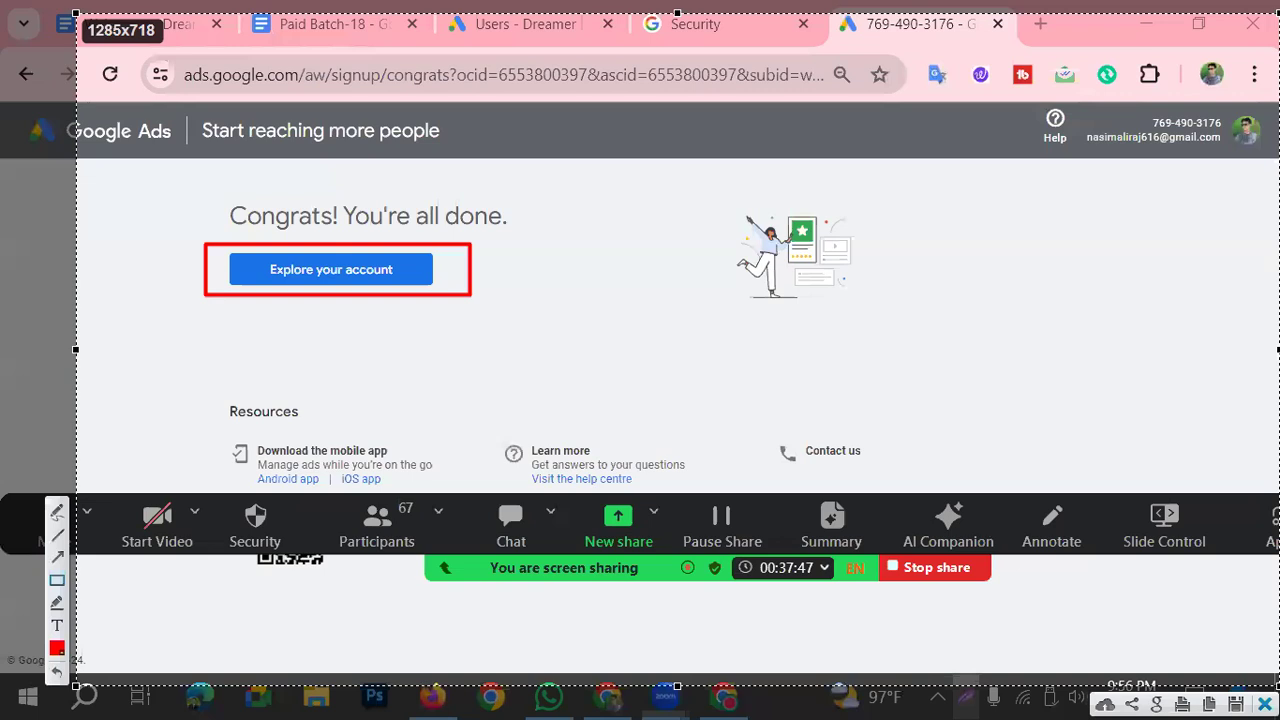
# Step: Discard the capture, explore the new manager account and dismiss the notice about linking and tagging
pyautogui.press('Escape')
pyautogui.click(366, 272)
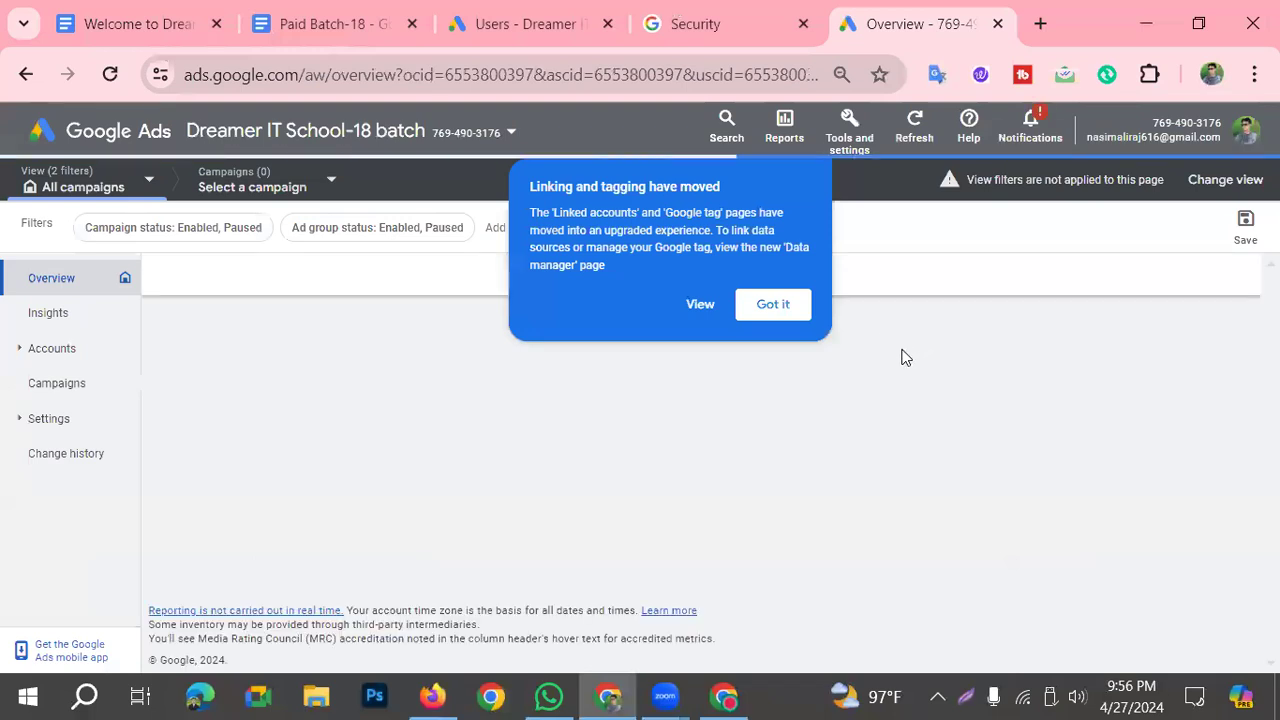
pyautogui.click(798, 314)
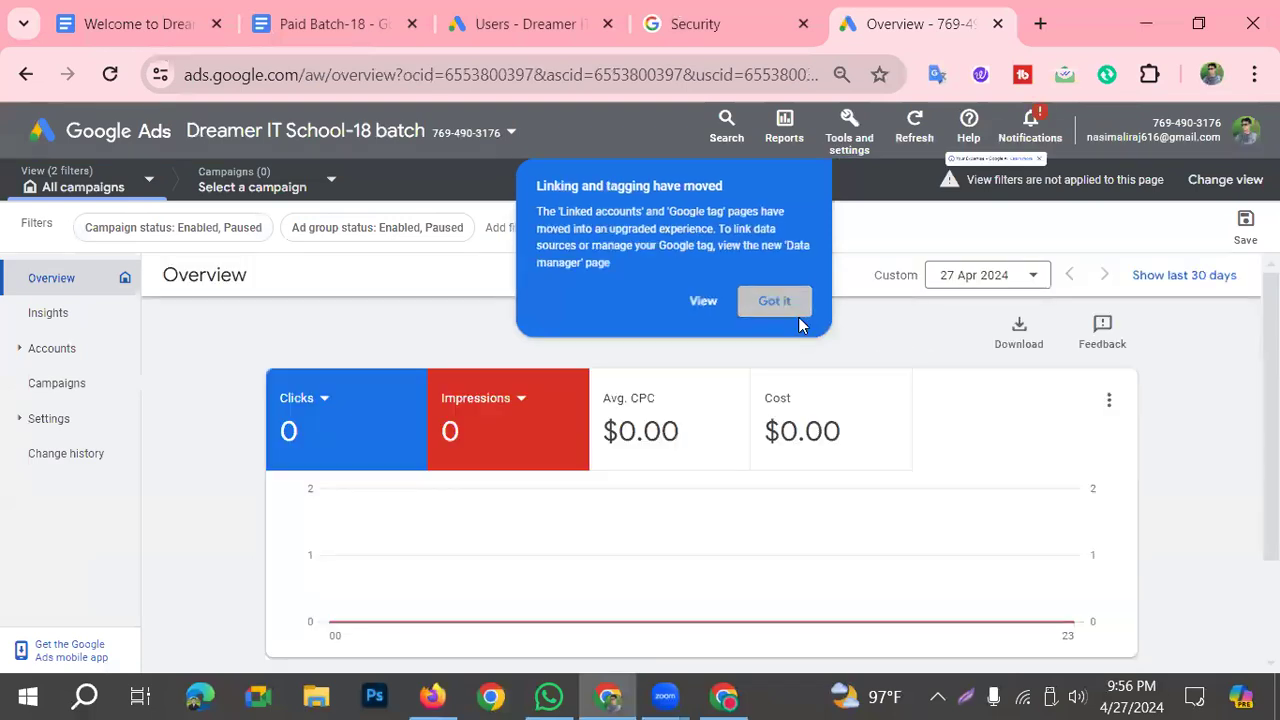
pyautogui.click(726, 697)
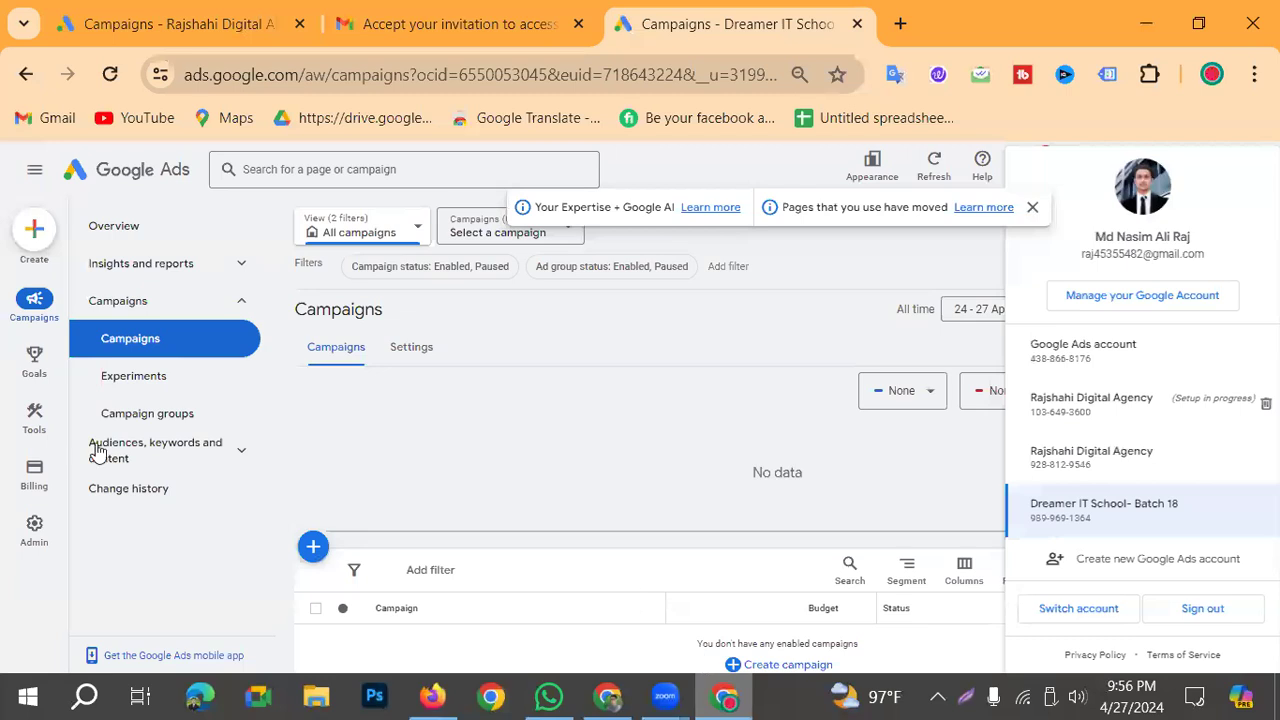
pyautogui.hotkey('alt', 'Tab')
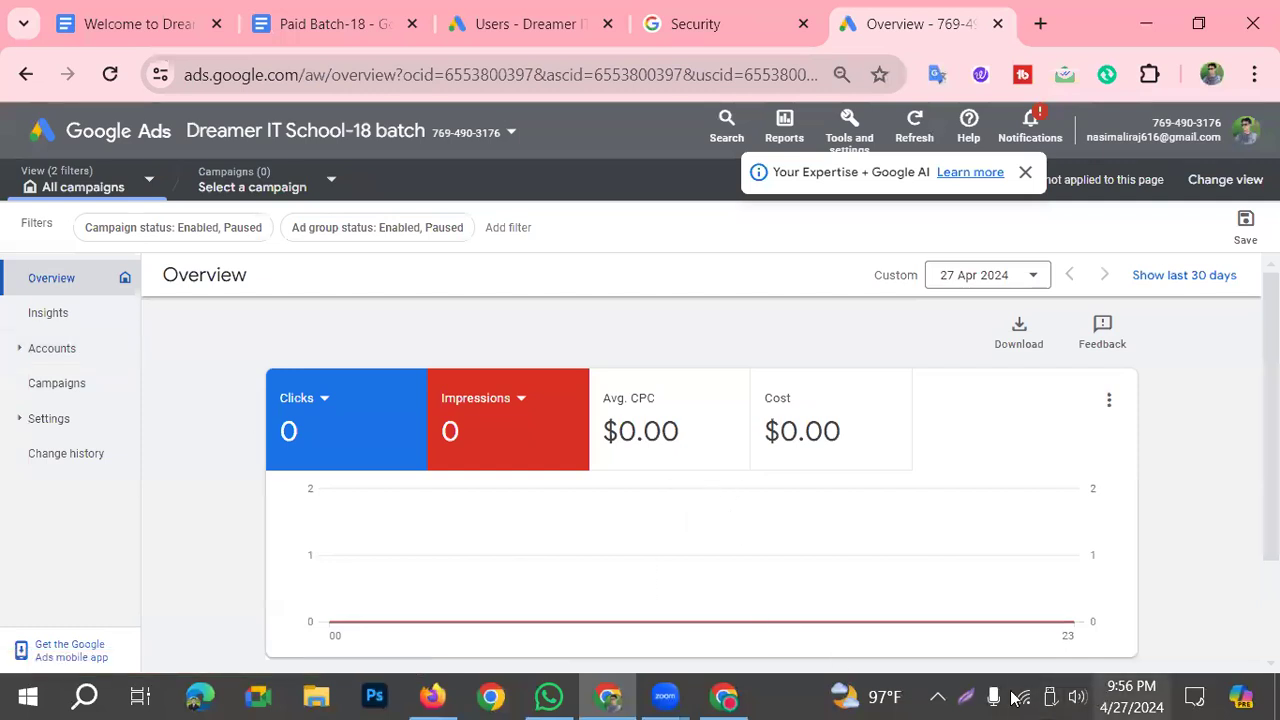
# Step: Frame the Accounts entry in red on a screen capture of the manager account overview, and discard the capture
pyautogui.click(969, 697)
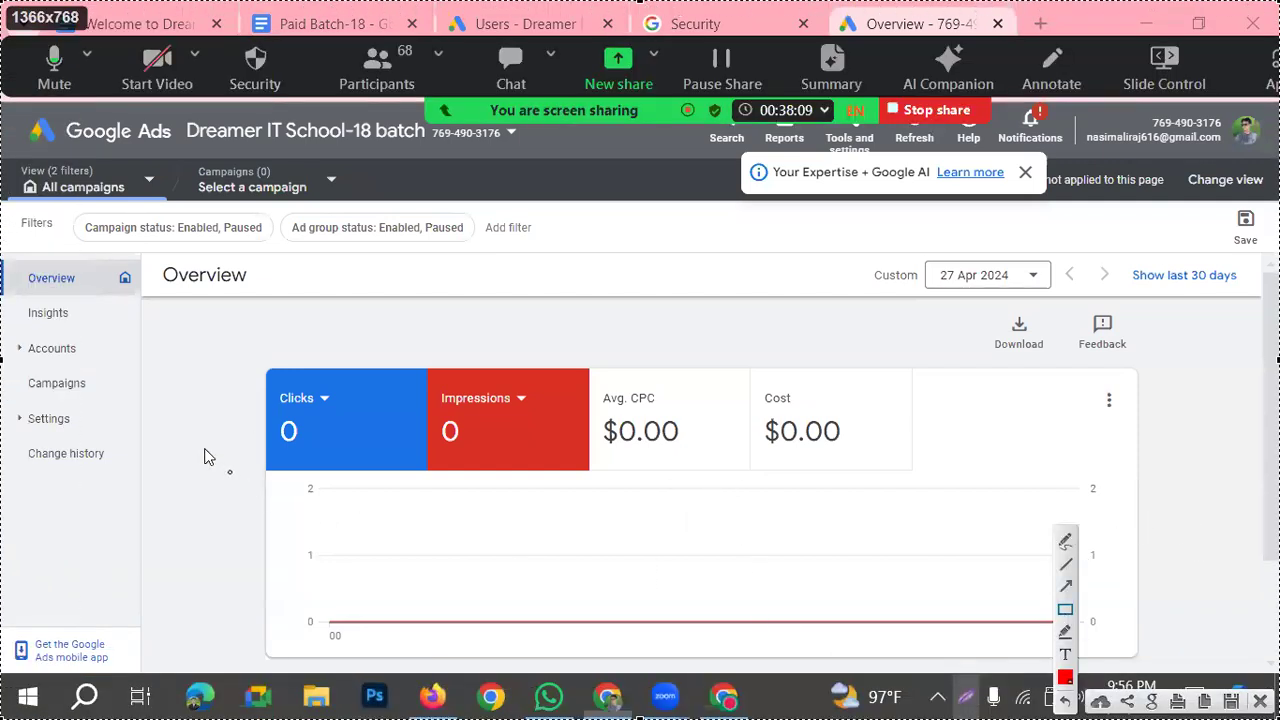
pyautogui.moveTo(3, 321)
pyautogui.mouseDown()
pyautogui.moveTo(51, 356)
pyautogui.moveTo(93, 365)
pyautogui.mouseUp()
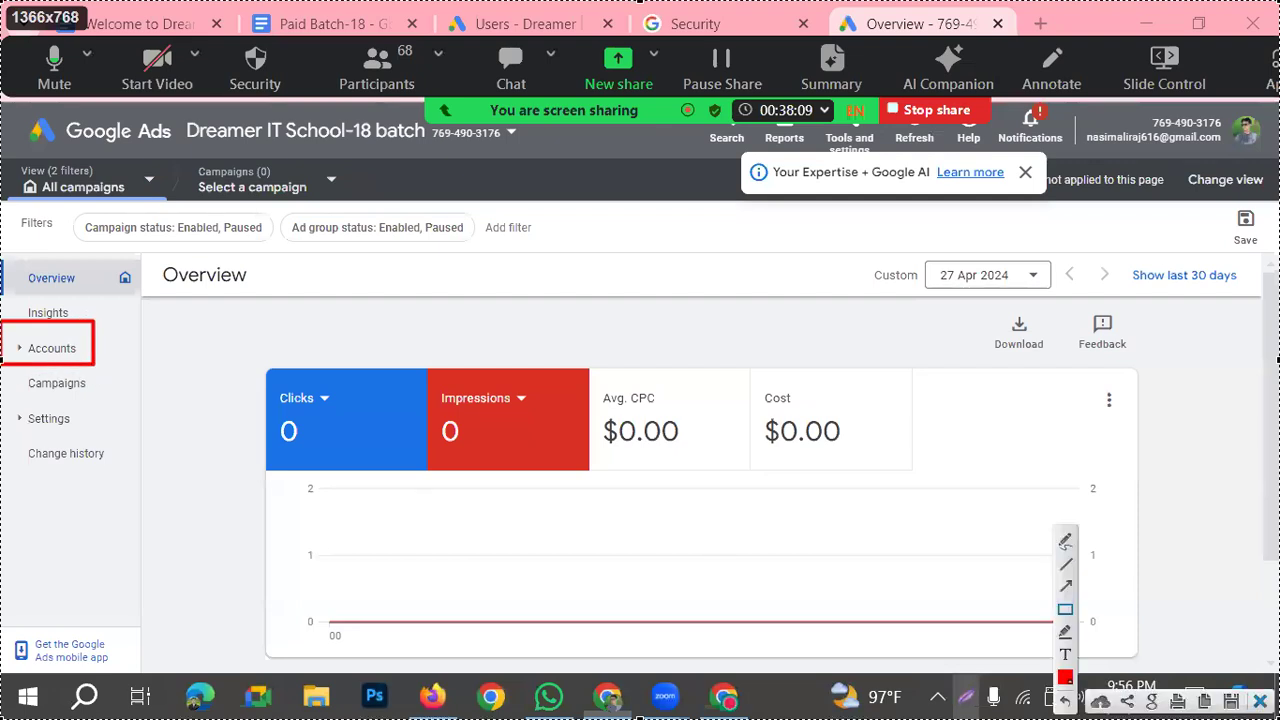
pyautogui.click(1260, 701)
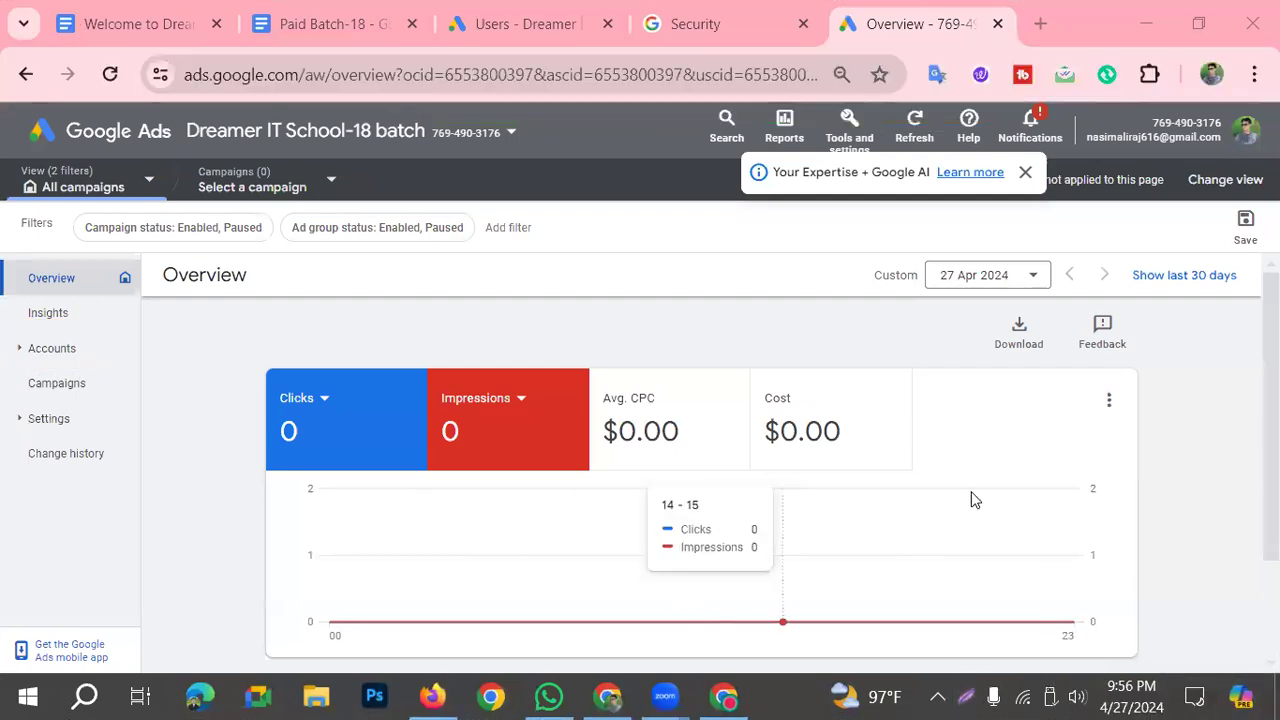
# Step: Show the manager account's Performance page under Accounts, and frame its plus button in red on a screen capture
pyautogui.click(51, 352)
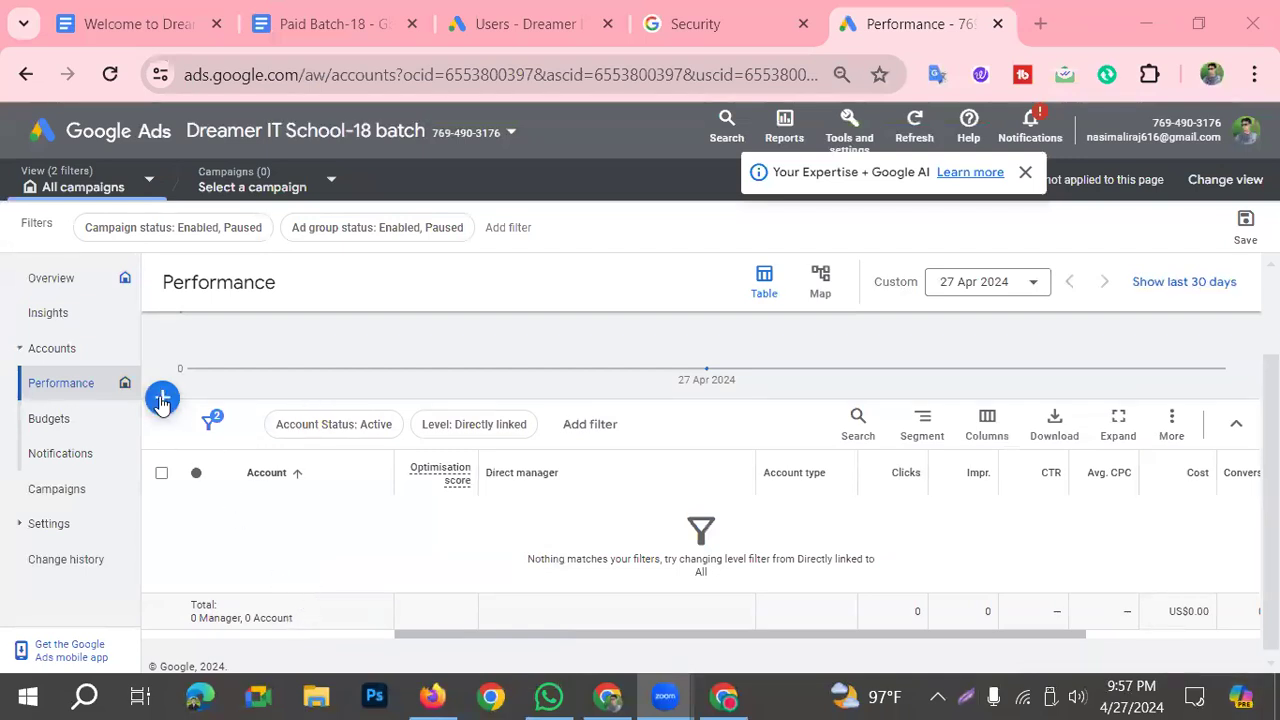
pyautogui.click(965, 697)
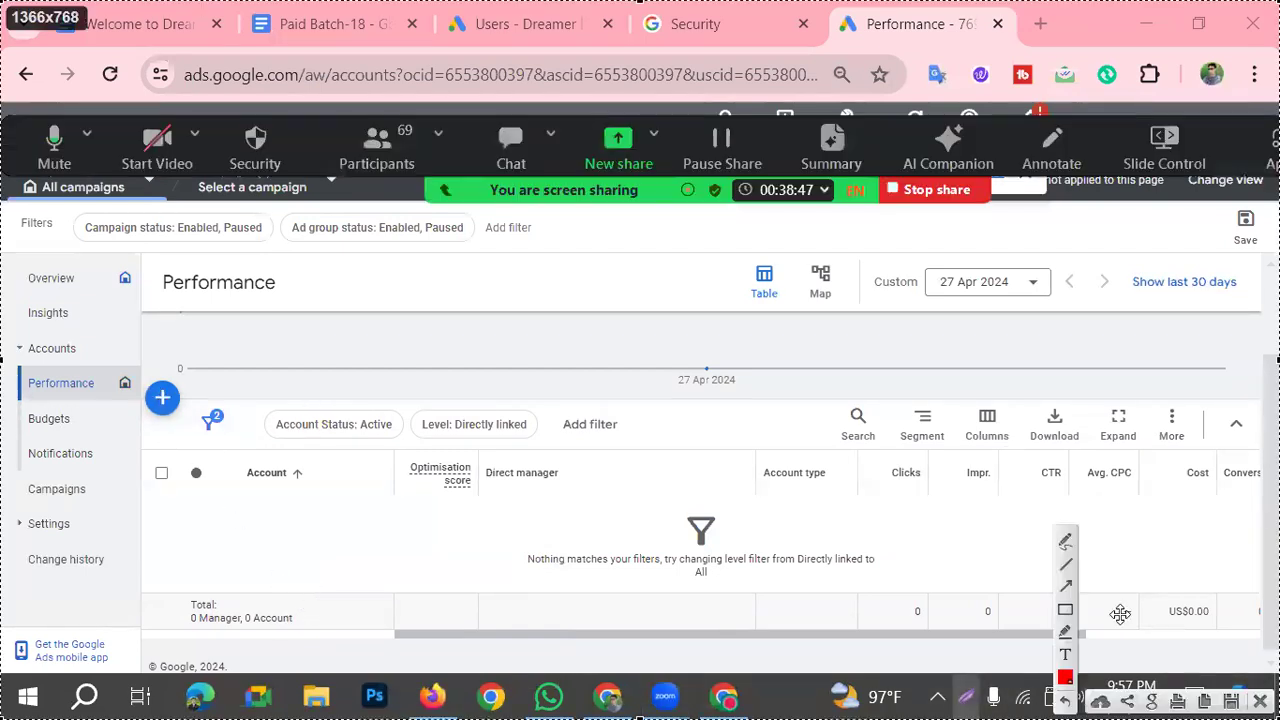
pyautogui.click(1066, 611)
pyautogui.moveTo(131, 371); pyautogui.dragTo(184, 428)
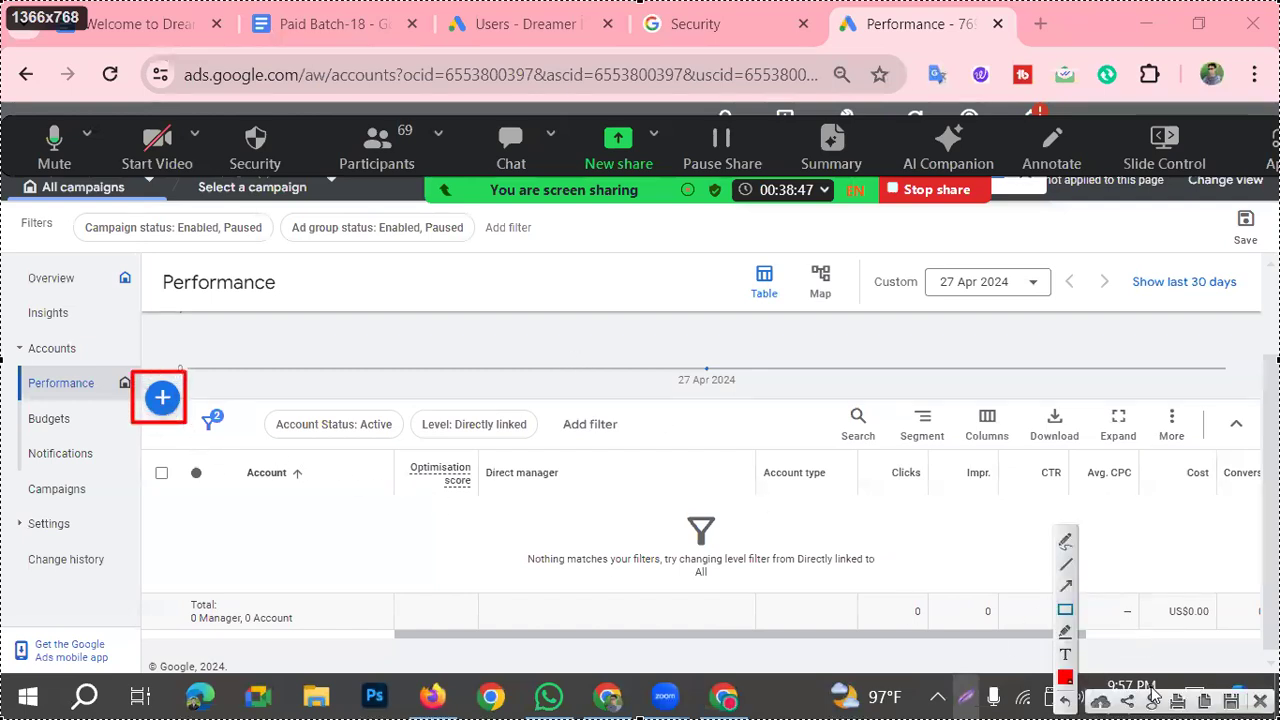
pyautogui.hotkey('ctrl', 'c')
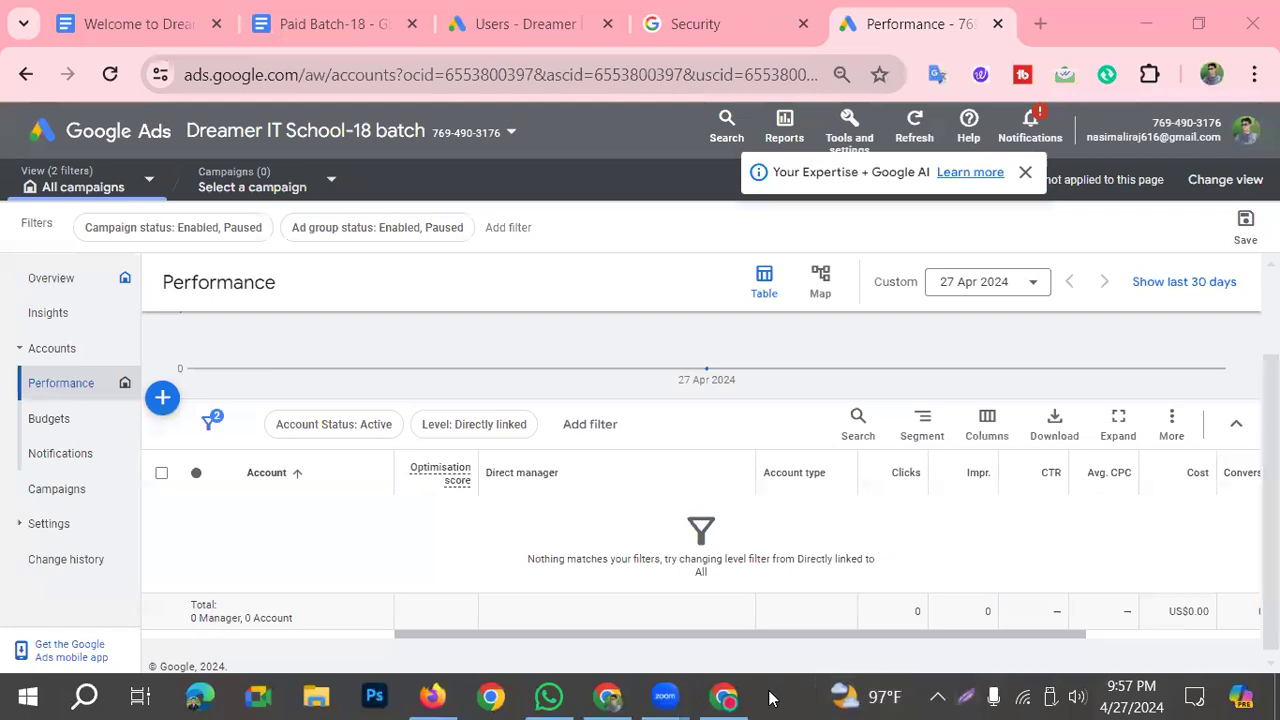
# Step: Show the account list in the other browser window, and mark the Dreamer IT School- Batch 18 customer ID with a red frame and arrow
pyautogui.click(738, 697)
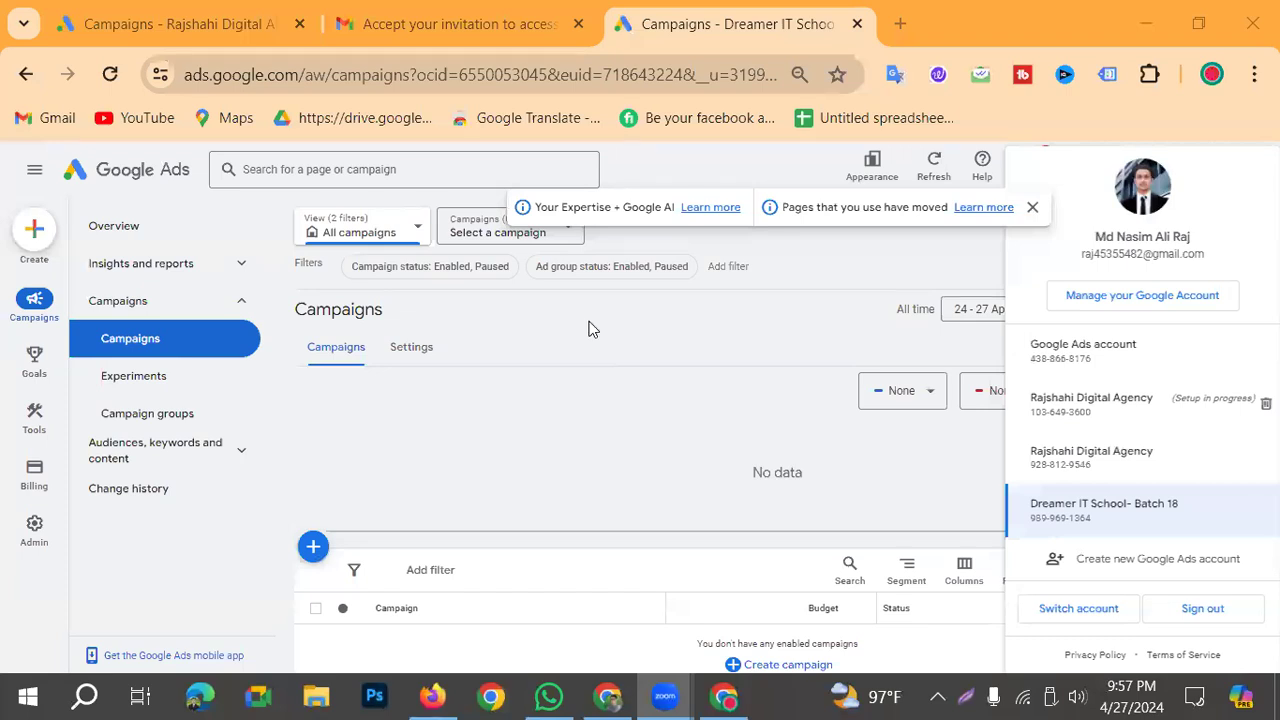
pyautogui.click(811, 257)
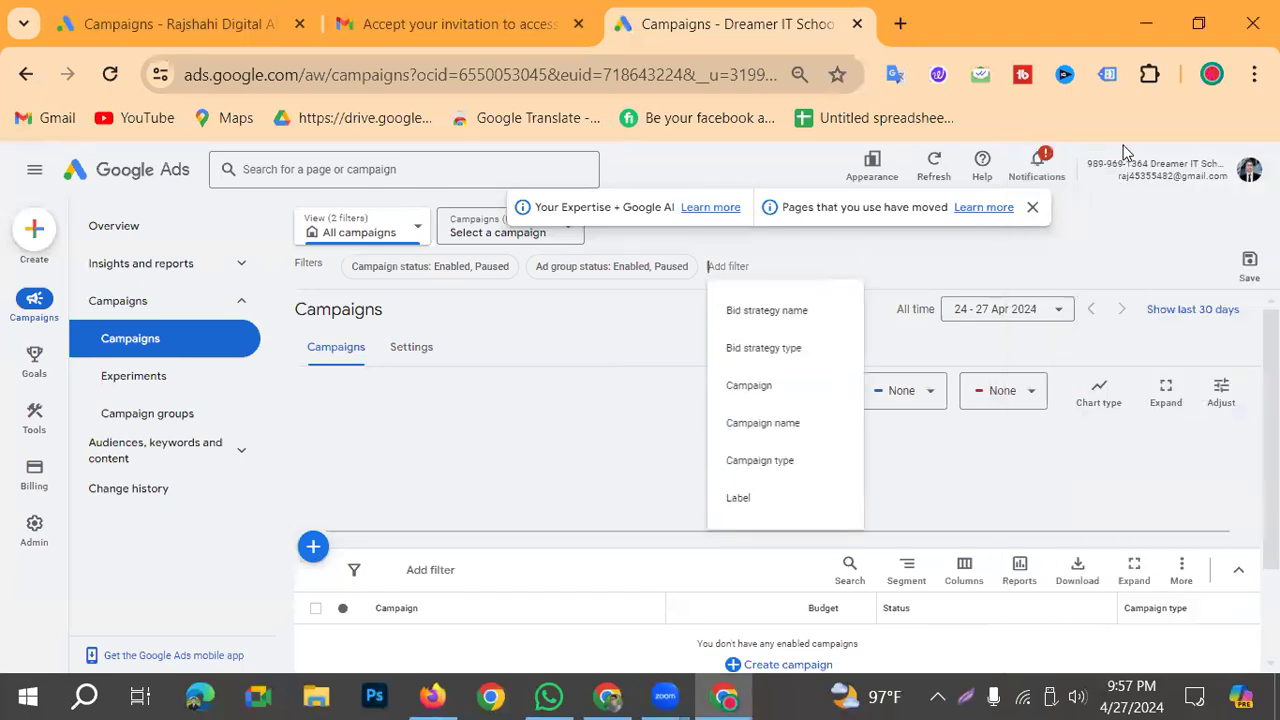
pyautogui.click(1236, 164)
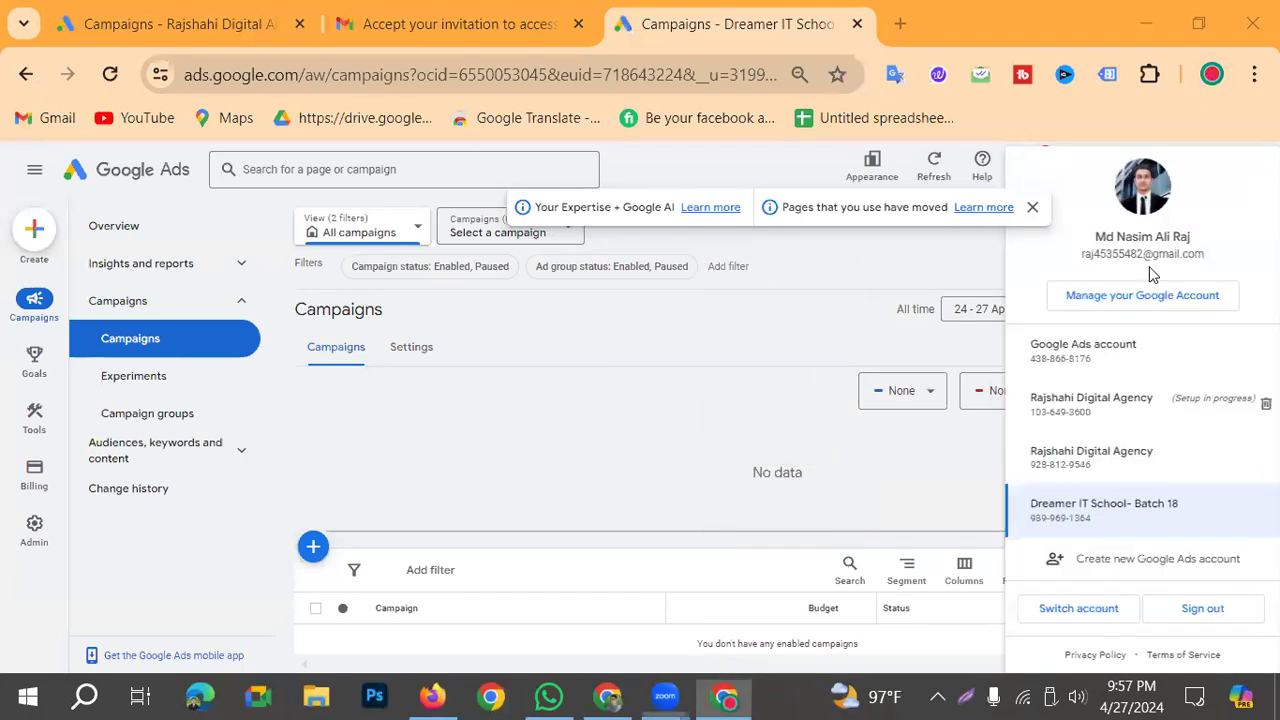
pyautogui.click(968, 697)
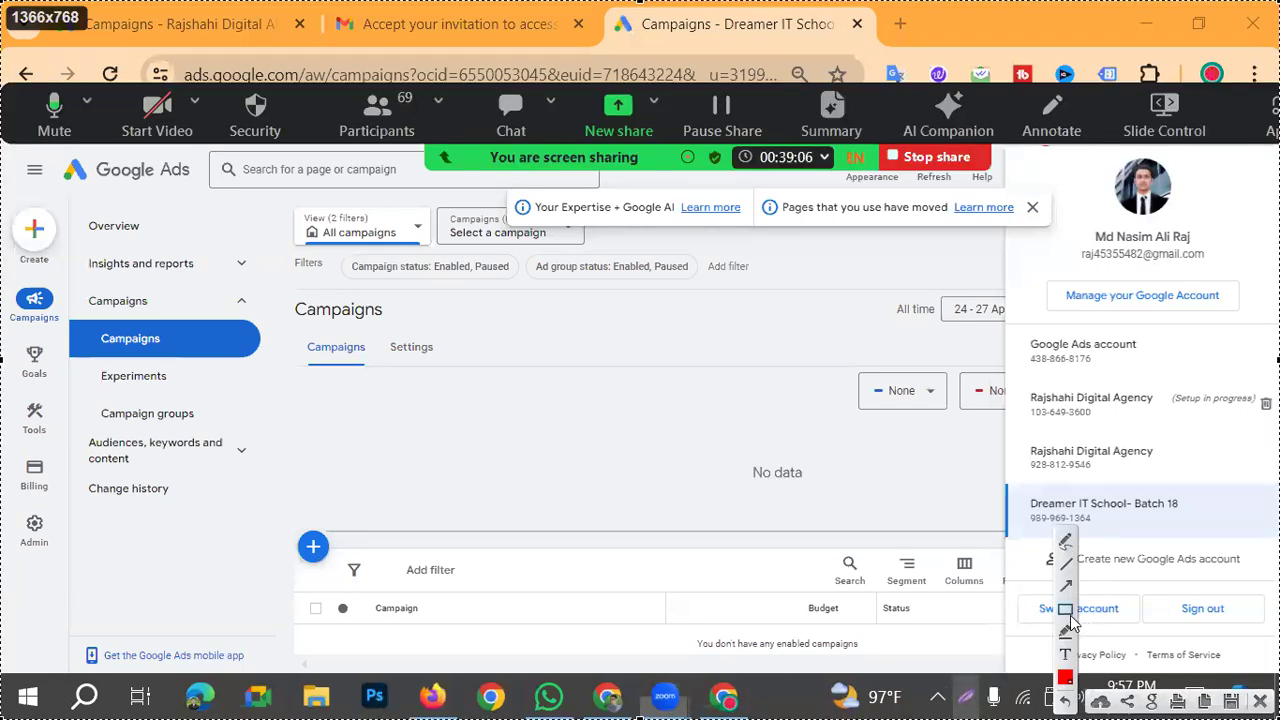
pyautogui.click(1065, 610)
pyautogui.moveTo(1017, 509); pyautogui.dragTo(1120, 536)
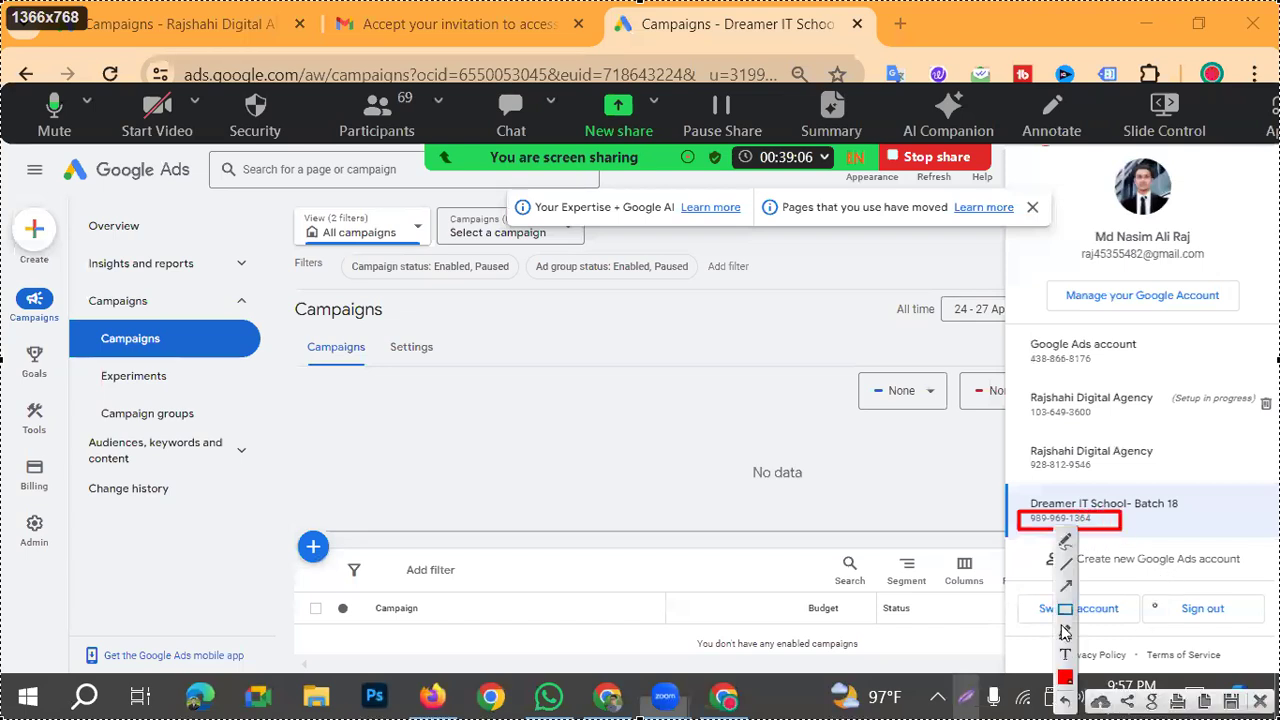
pyautogui.moveTo(795, 624); pyautogui.dragTo(1007, 520)
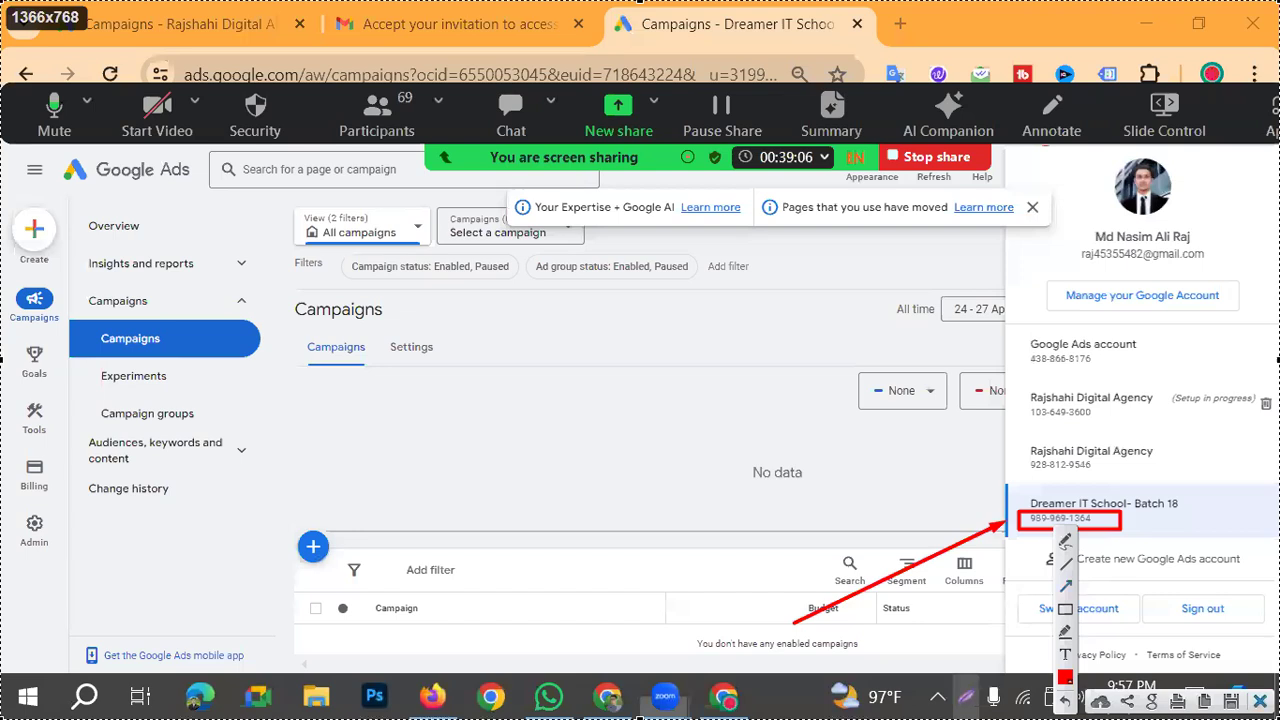
# Step: Copy the Dreamer IT School- Batch 18 customer ID, and mark the manager account's plus button with a red frame and arrow on a screen capture
pyautogui.moveTo(1094, 518); pyautogui.dragTo(1027, 522)
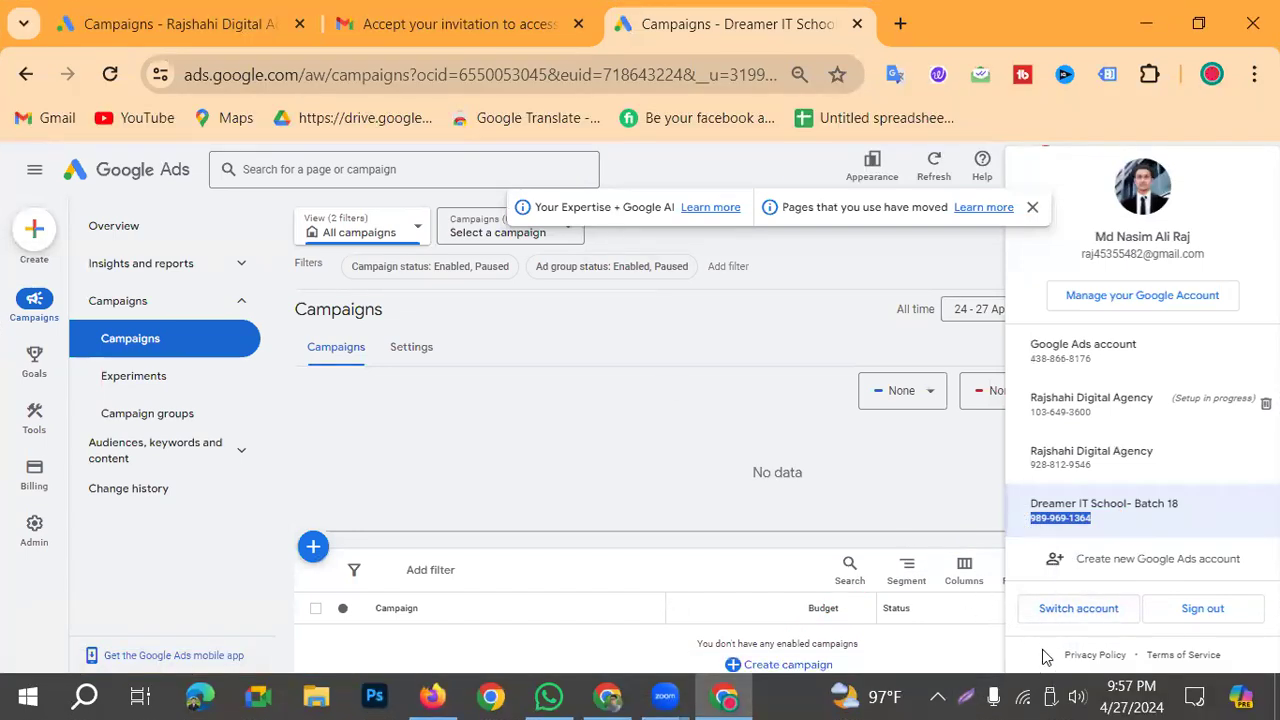
pyautogui.click(606, 695)
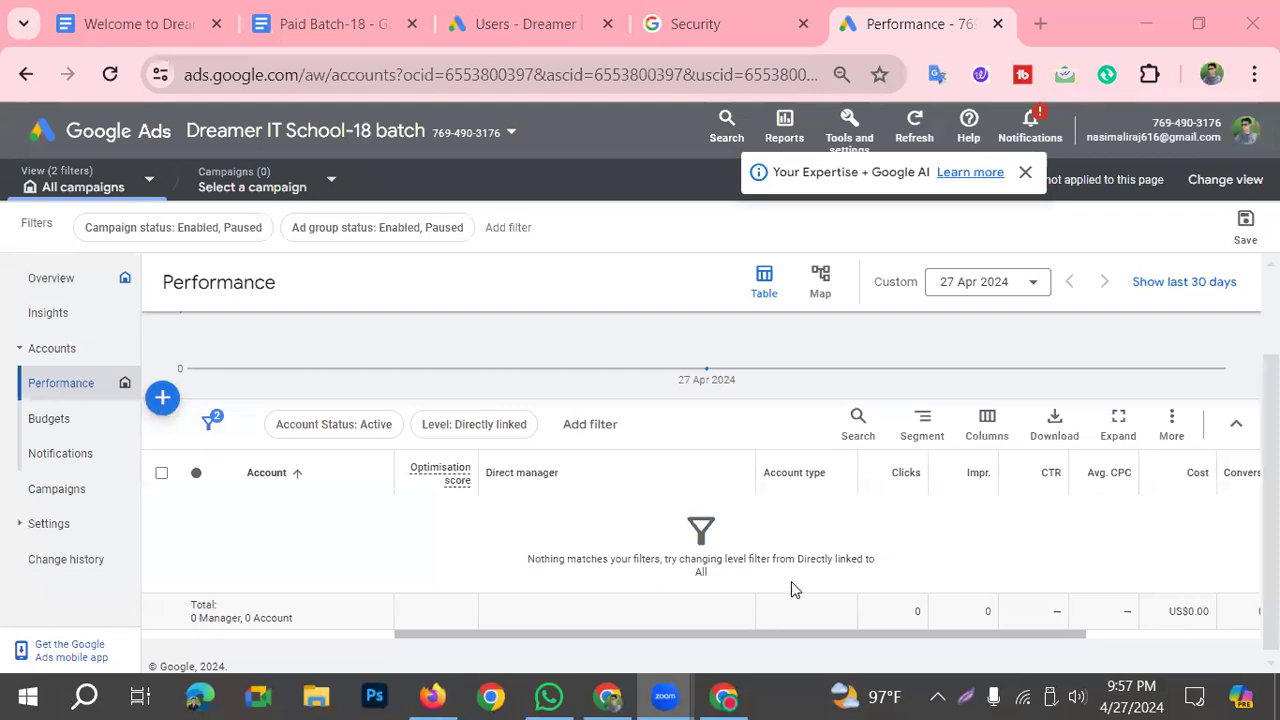
pyautogui.click(966, 698)
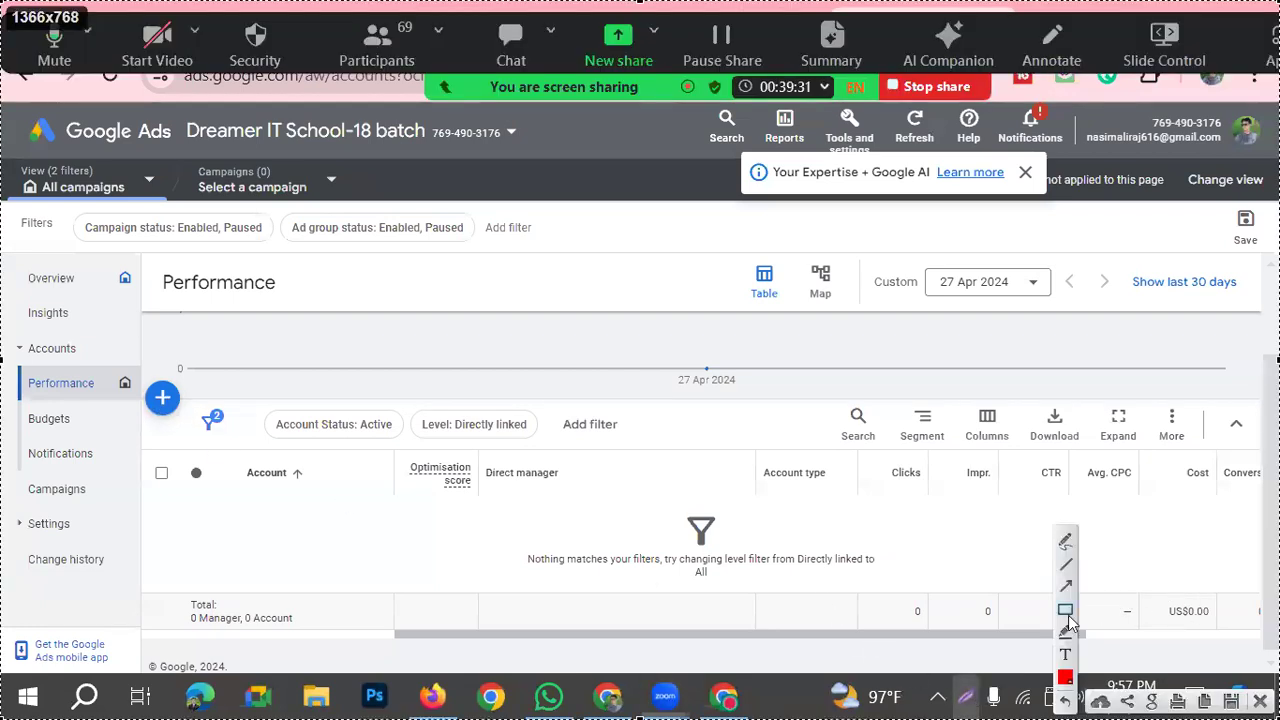
pyautogui.moveTo(125, 375); pyautogui.dragTo(203, 423)
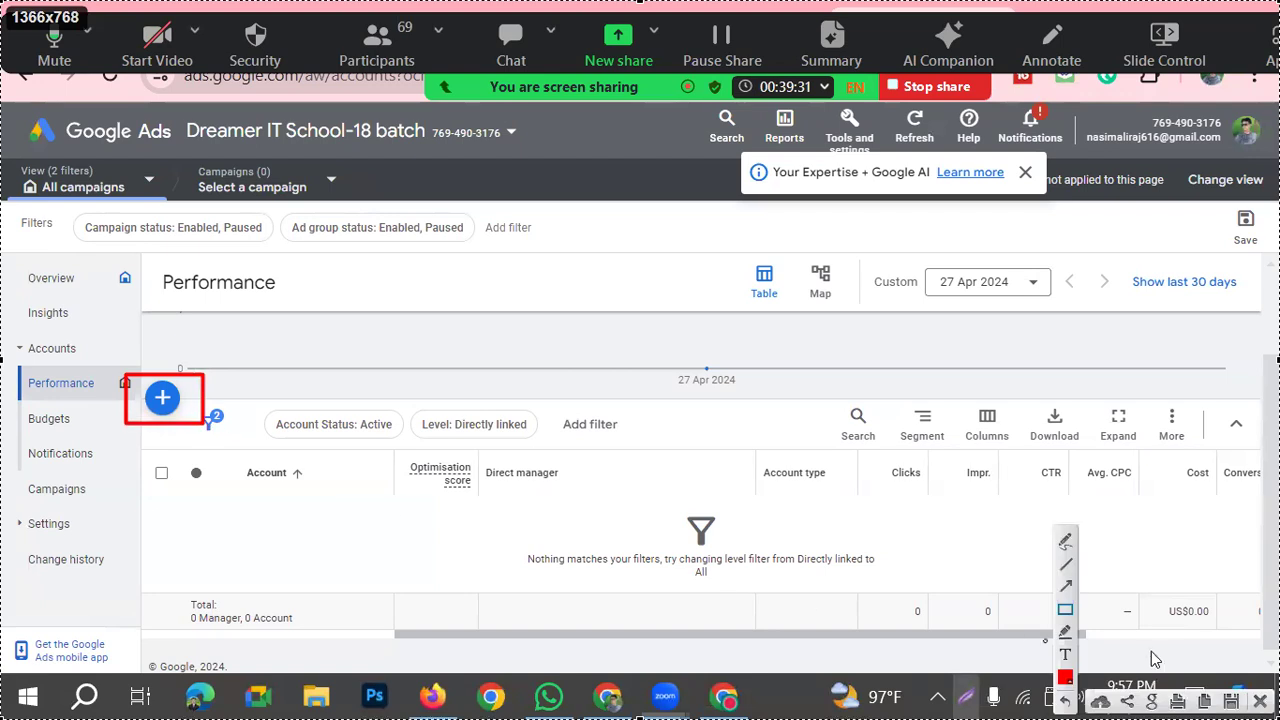
pyautogui.click(1065, 586)
pyautogui.moveTo(222, 577); pyautogui.dragTo(174, 455)
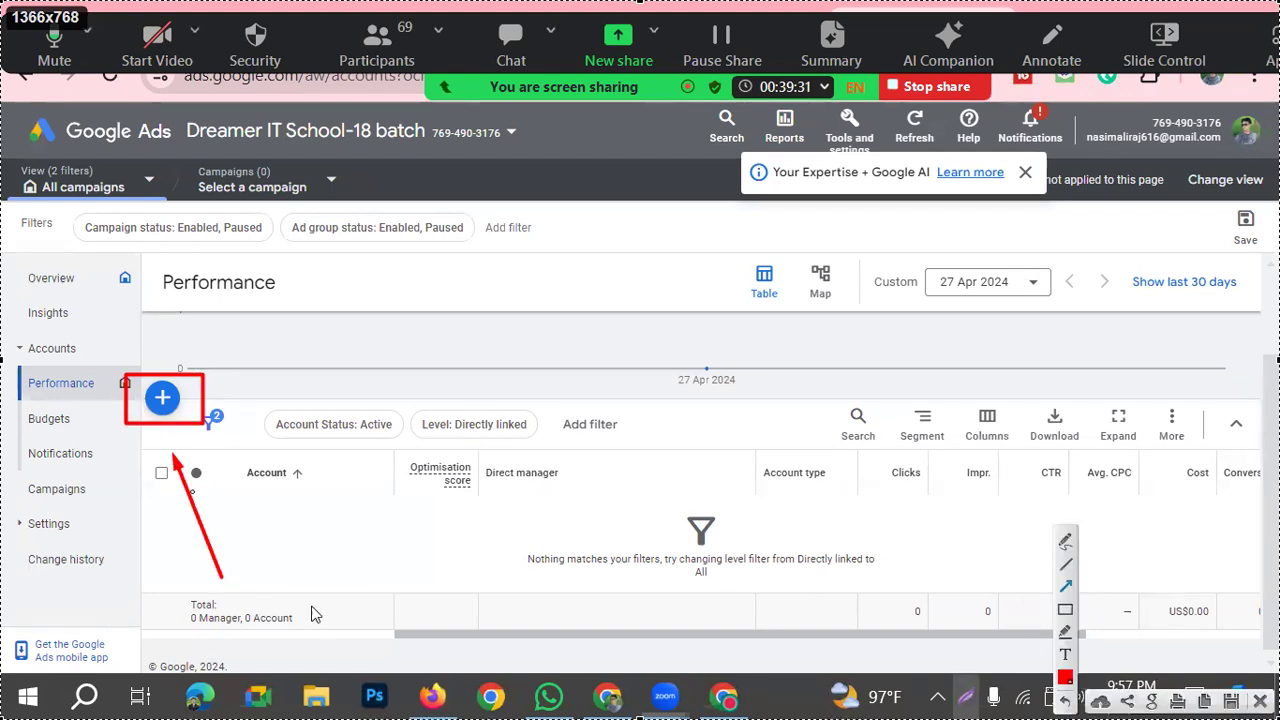
pyautogui.click(1260, 700)
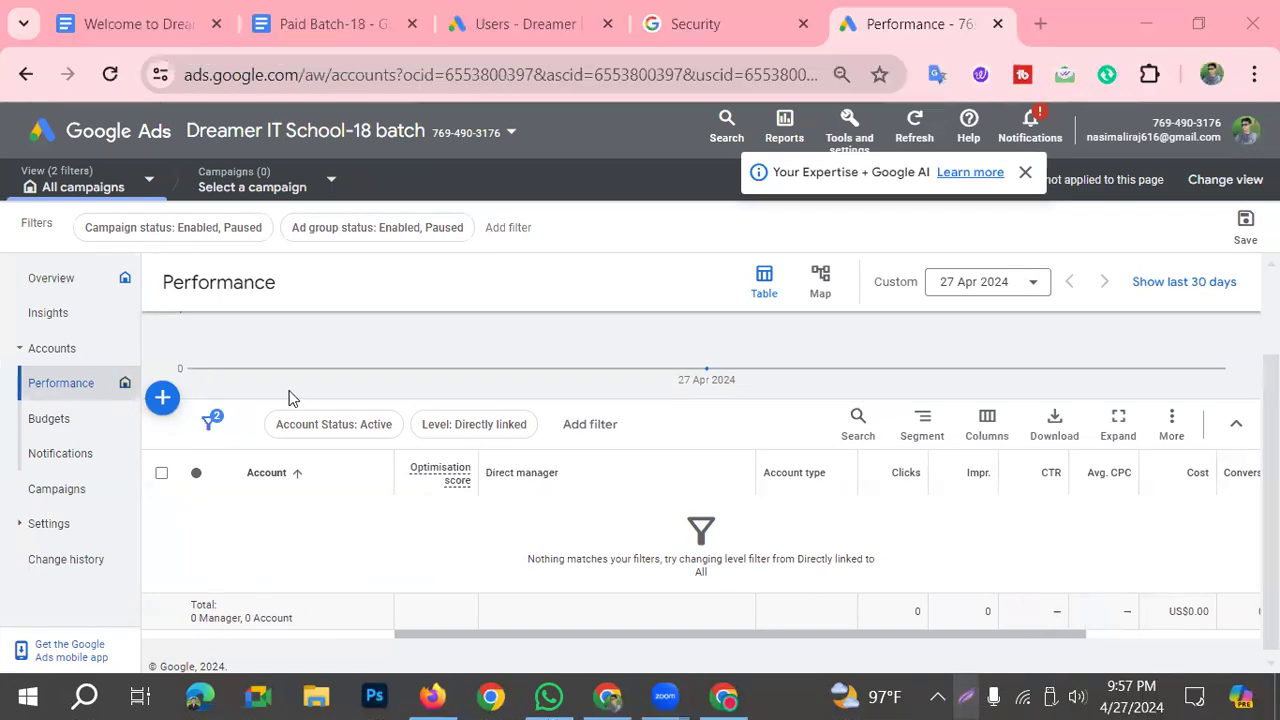
# Step: Try to link an existing account by pasting its customer ID and assigning Dreamer IT School-18 batch as direct manager
pyautogui.click(163, 400)
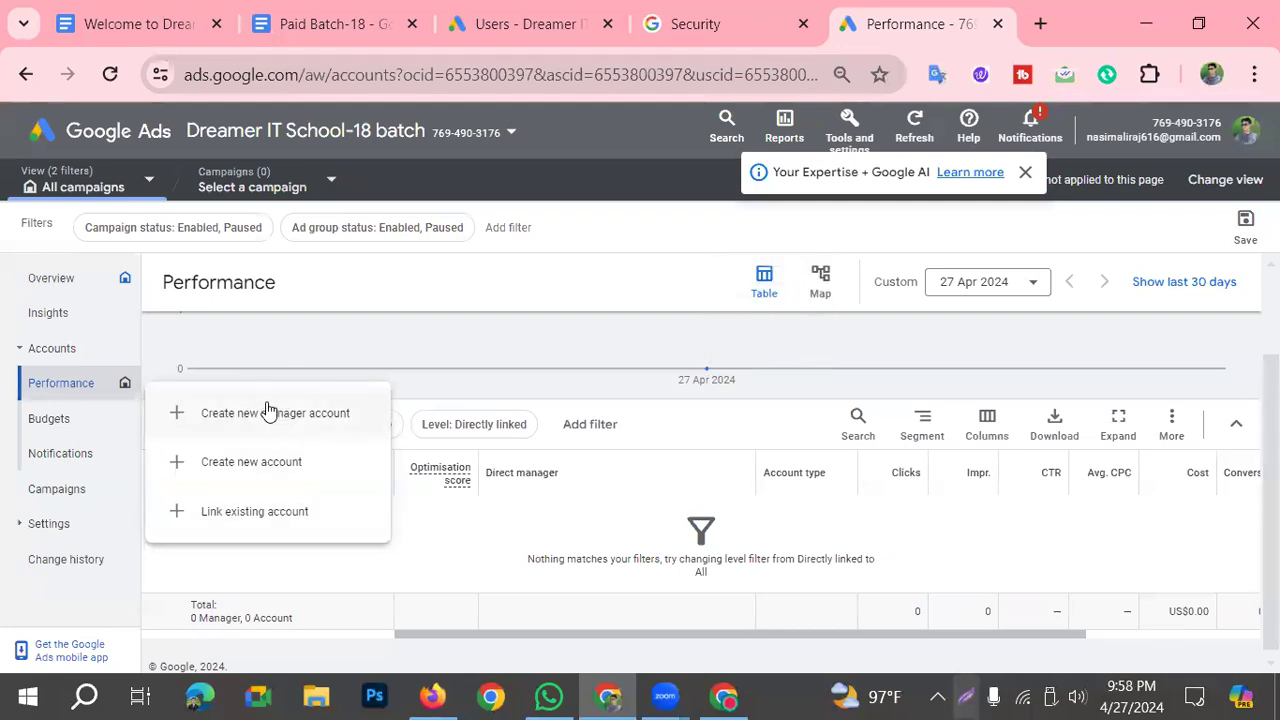
pyautogui.click(207, 514)
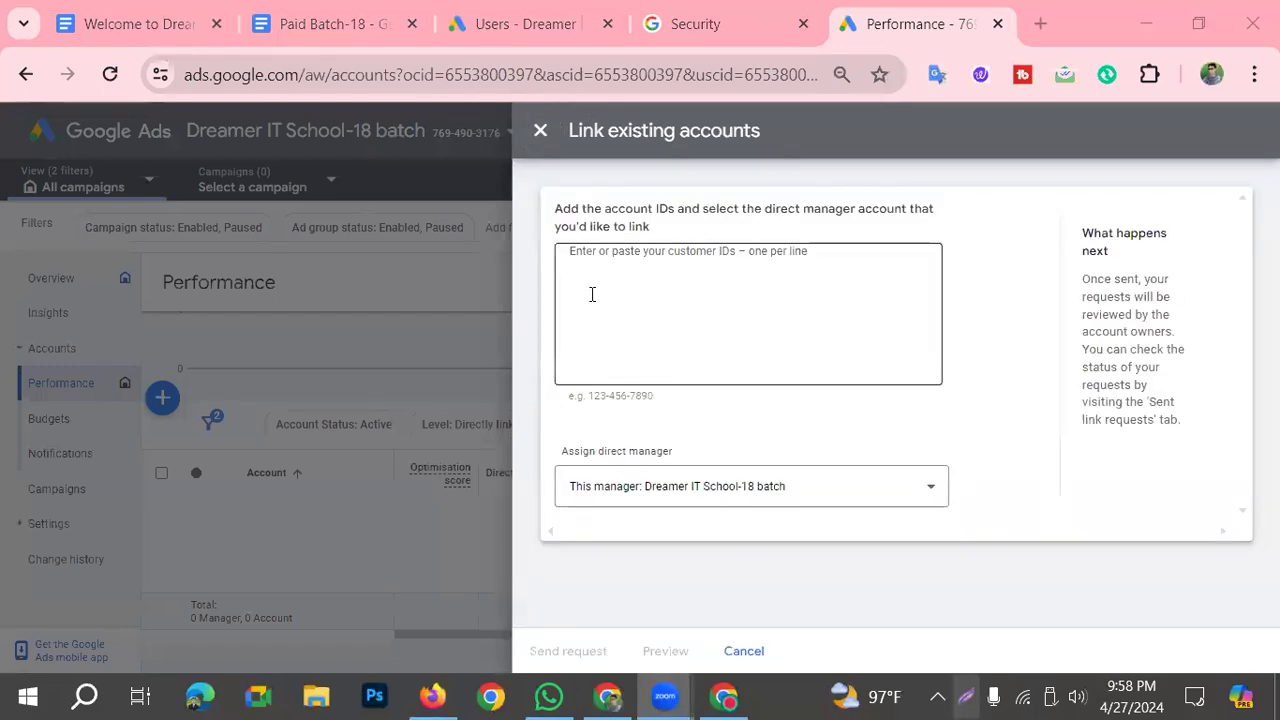
pyautogui.click(631, 257)
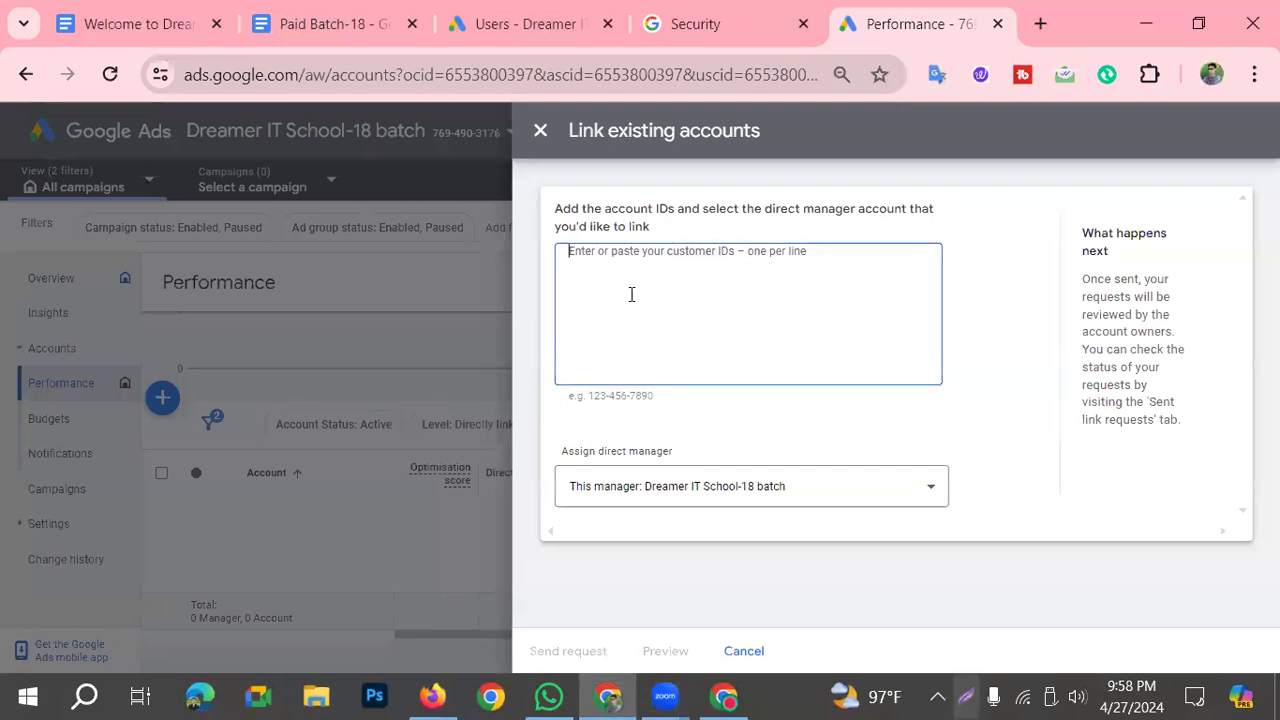
pyautogui.hotkey('ctrl', 'v')
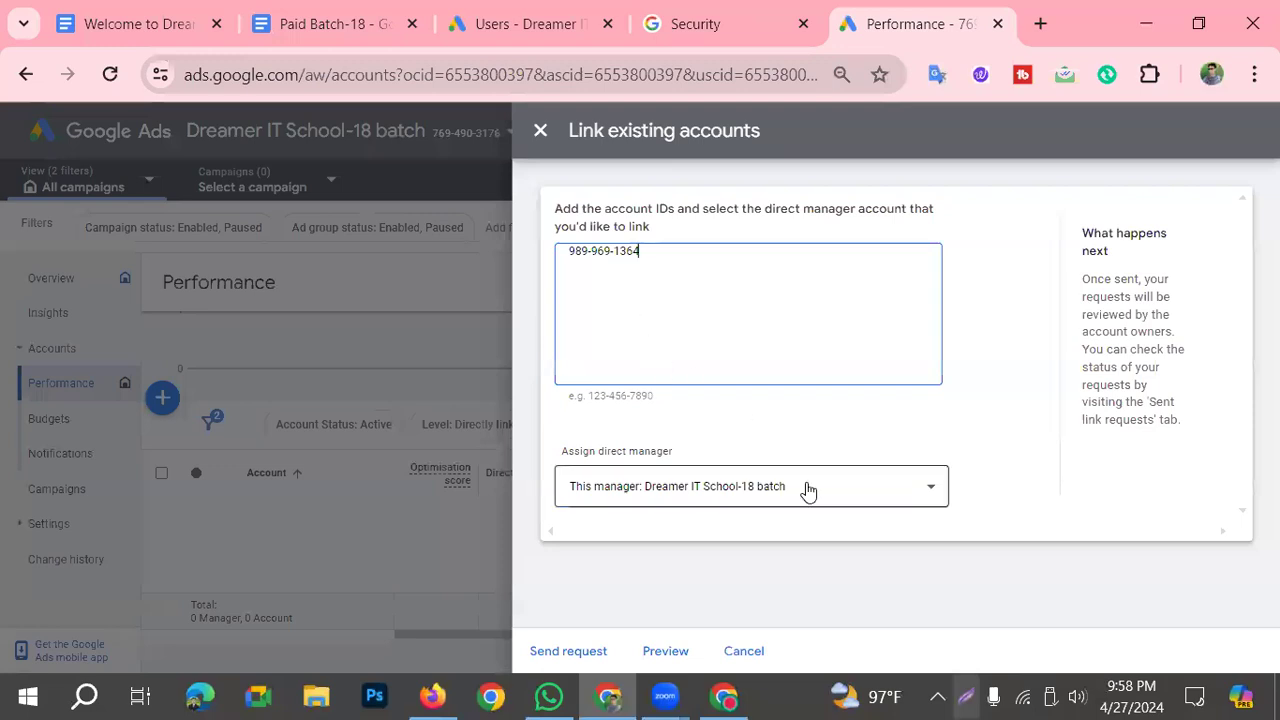
pyautogui.click(736, 509)
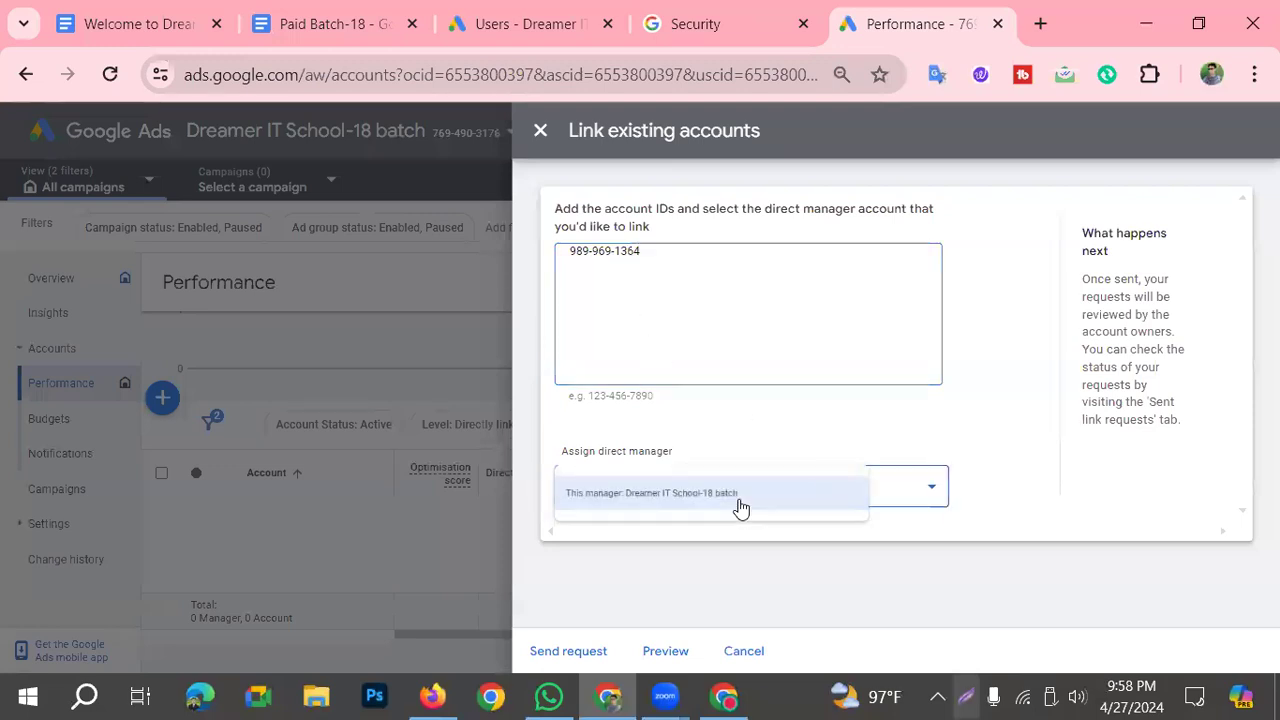
pyautogui.click(669, 510)
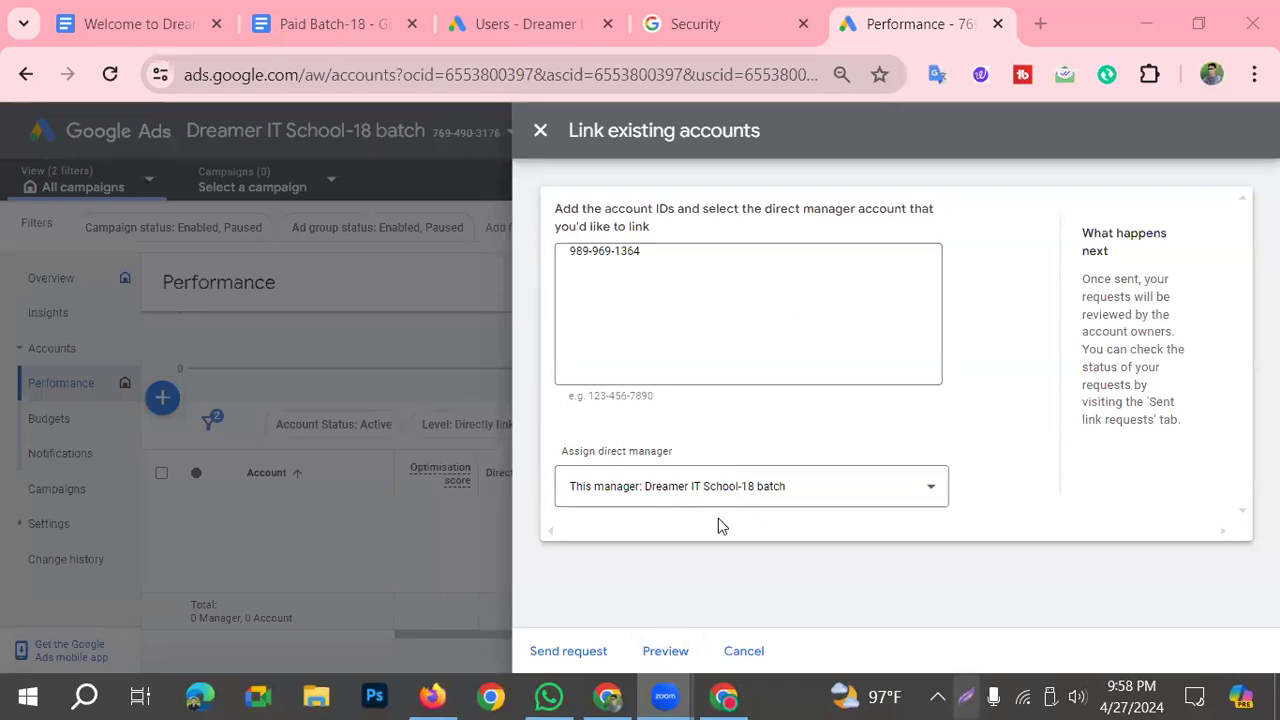
pyautogui.moveTo(658, 268); pyautogui.dragTo(500, 266)
pyautogui.hotkey('ctrl', 'c')
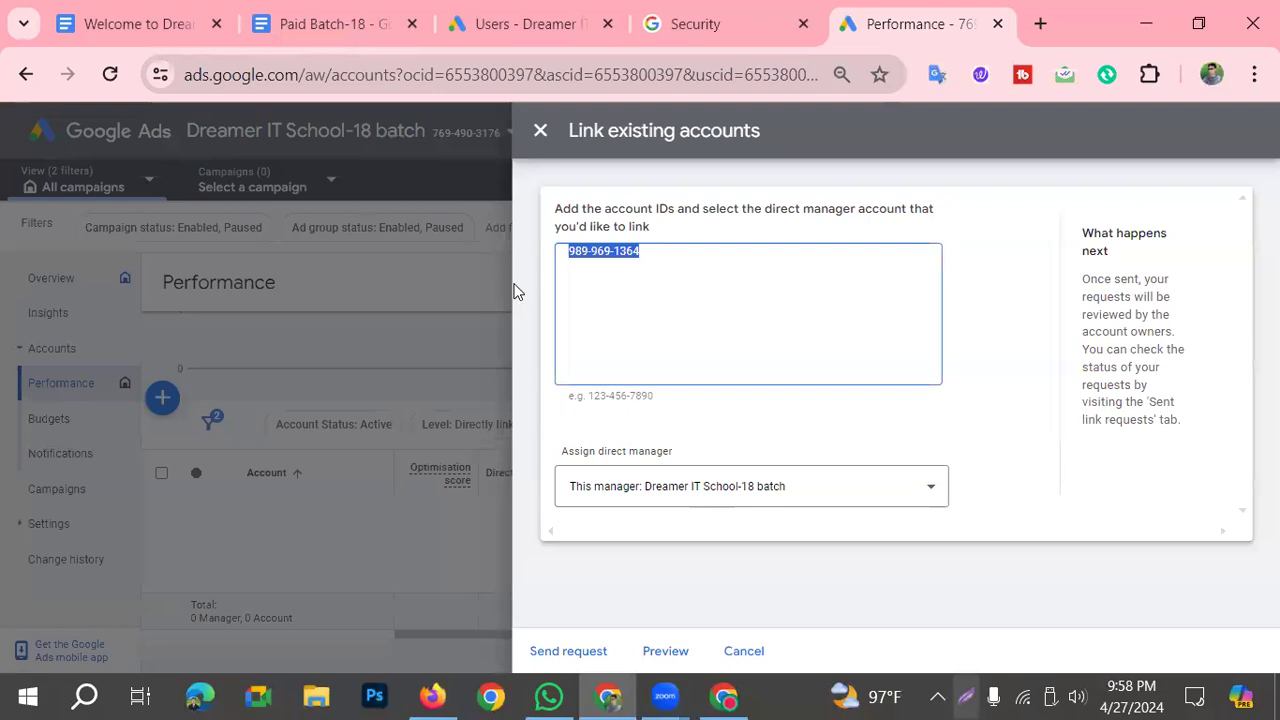
pyautogui.click(500, 266)
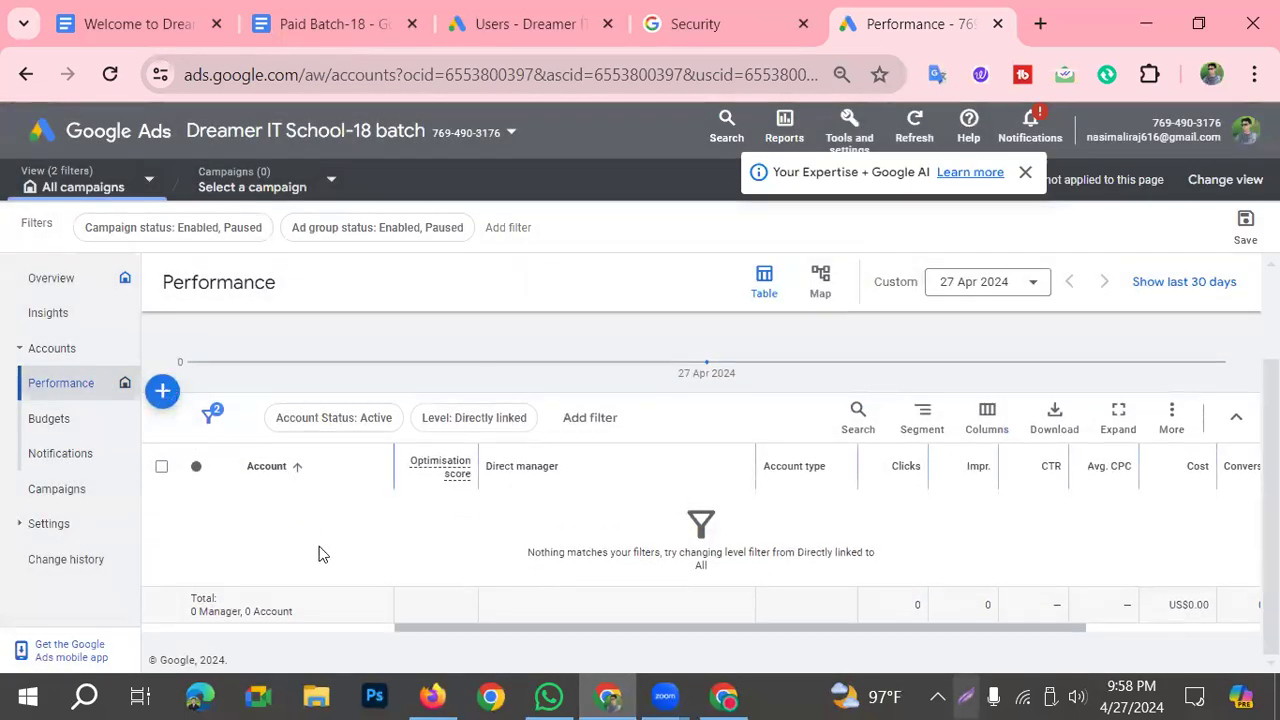
# Step: Send a link request for the existing account using the copied customer ID, with Dreamer IT School-18 batch as direct manager
pyautogui.click(162, 391)
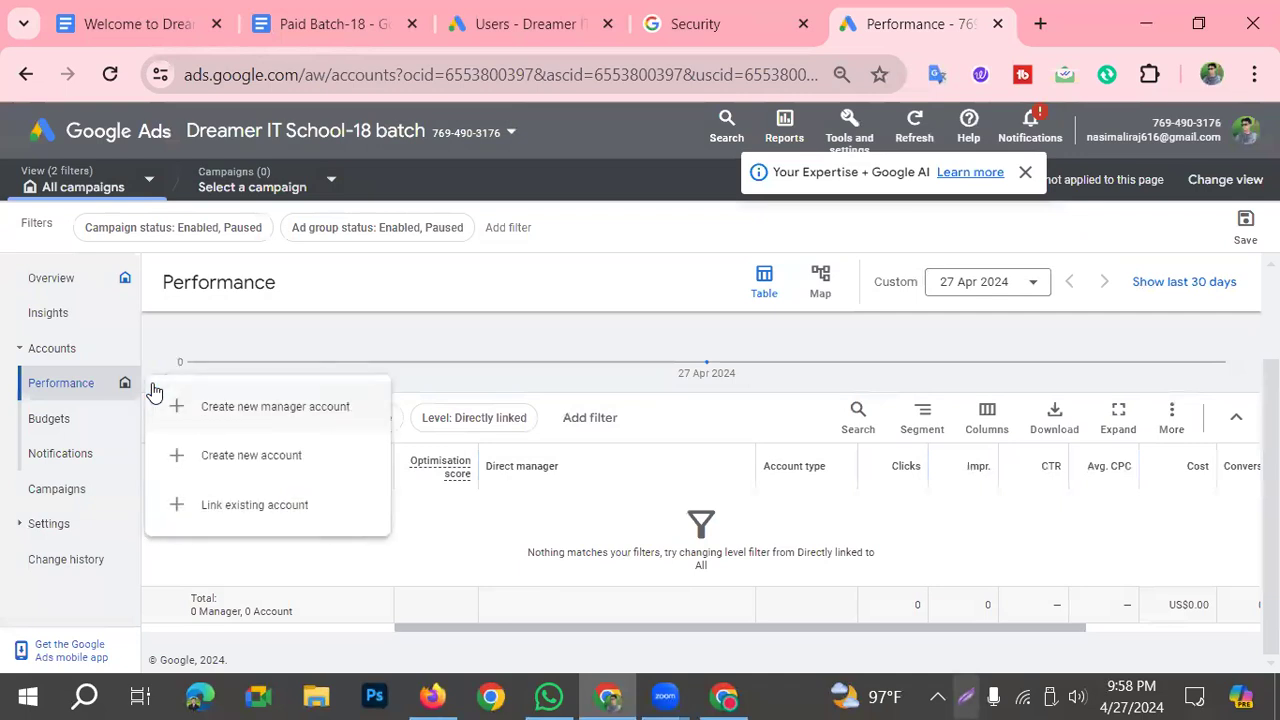
pyautogui.click(254, 502)
pyautogui.click(626, 283)
pyautogui.hotkey('ctrl', 'v')
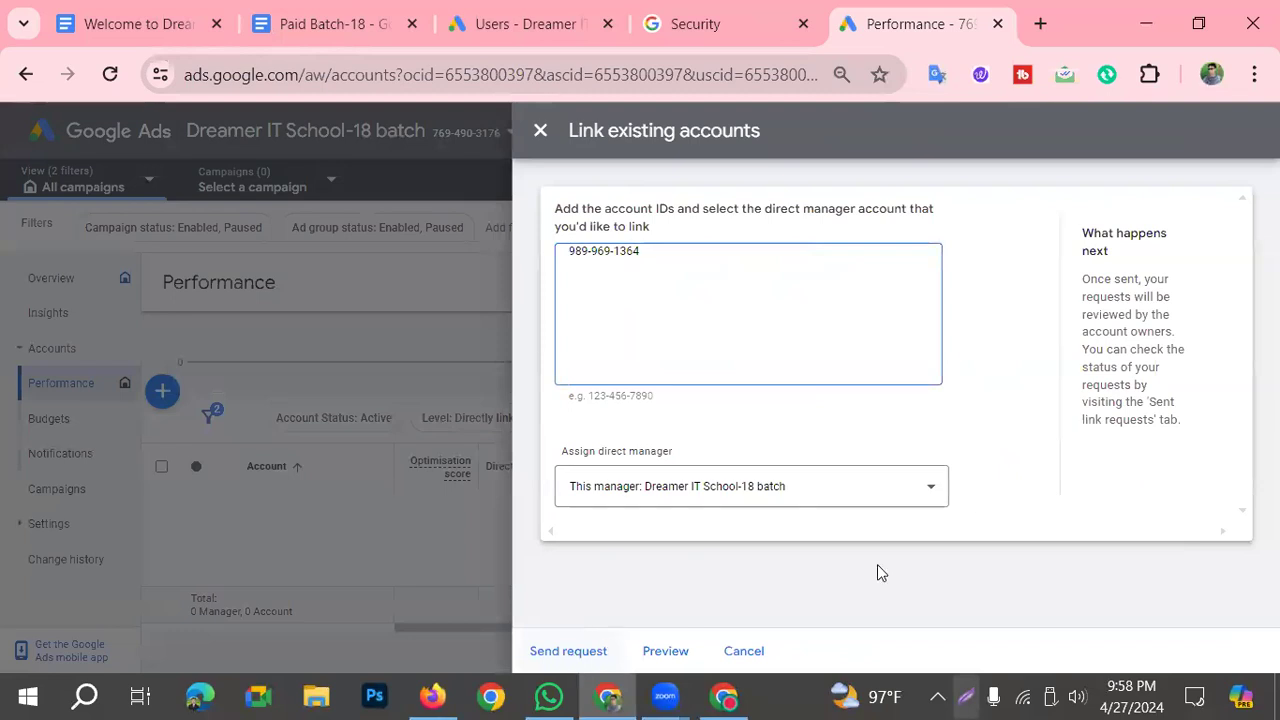
pyautogui.click(932, 488)
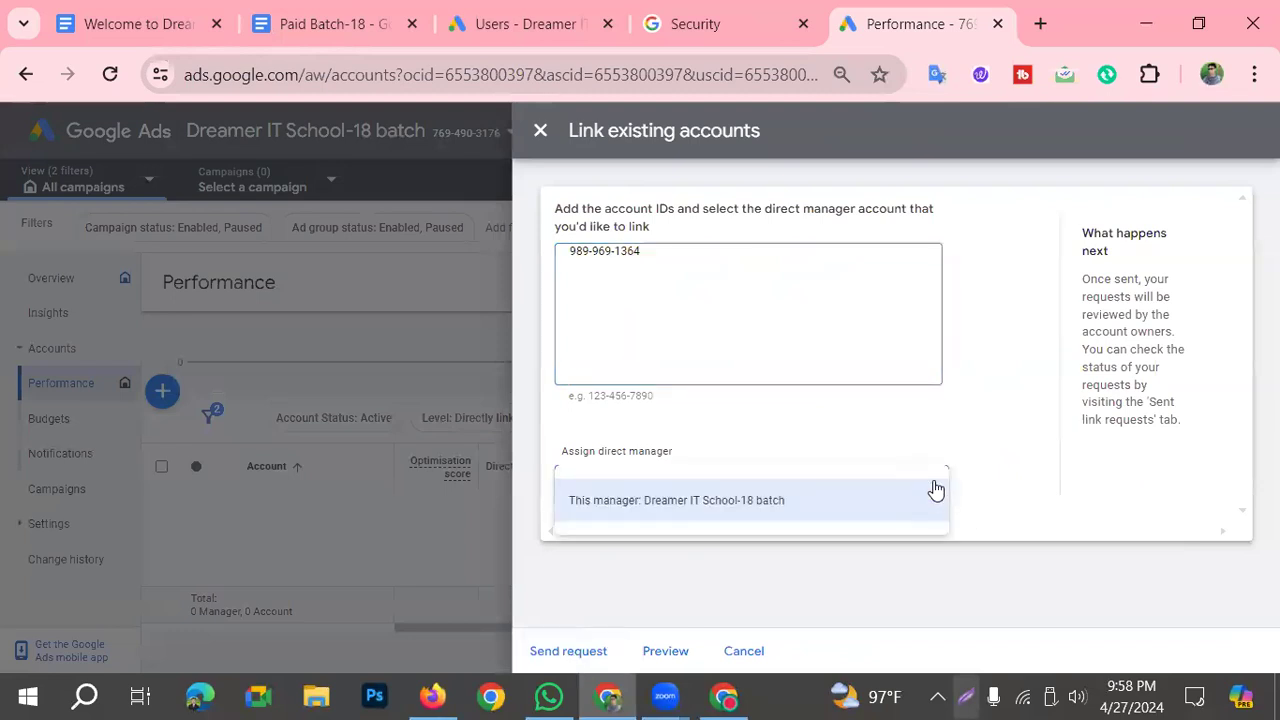
pyautogui.click(935, 490)
pyautogui.click(564, 652)
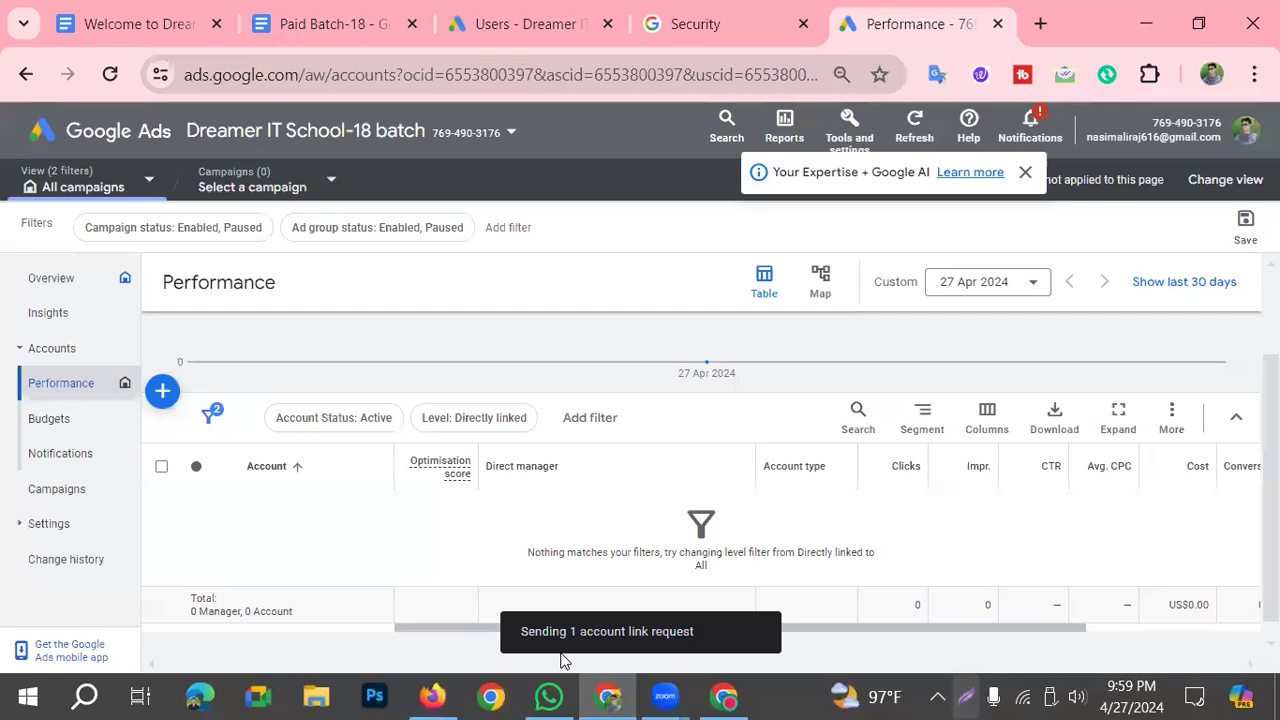
pyautogui.scroll(-1, 425, 480)
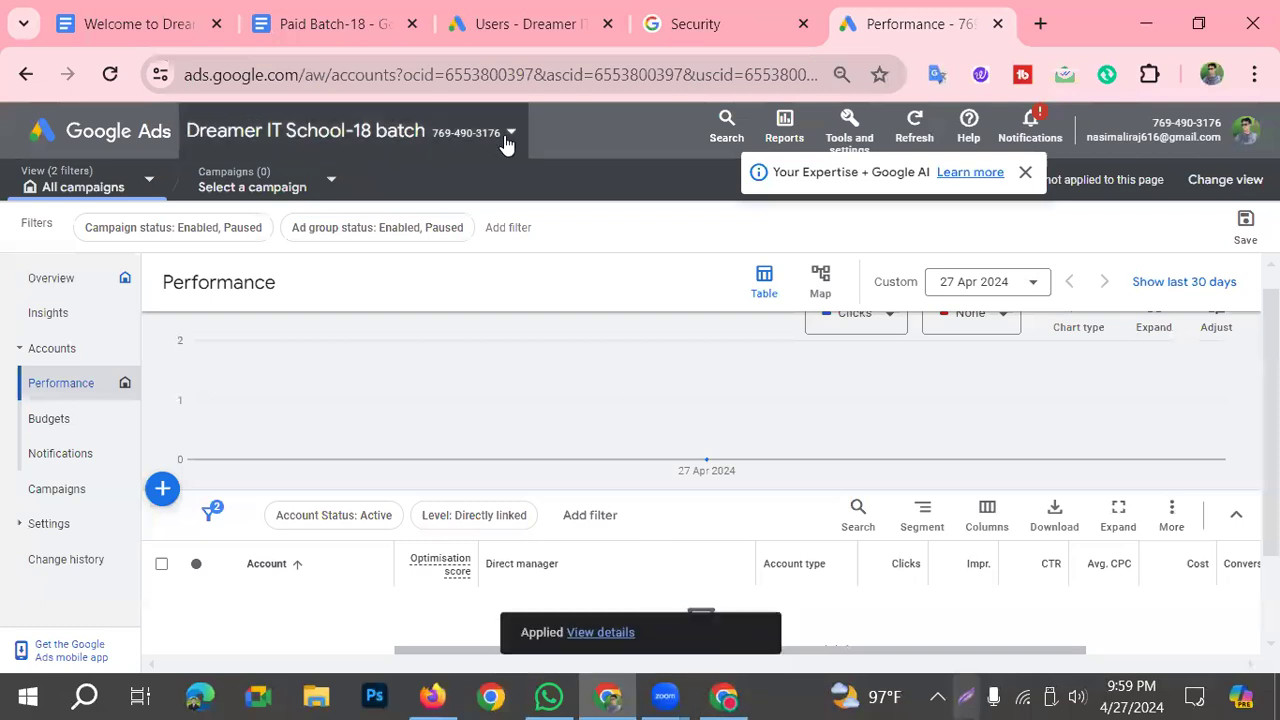
# Step: Show the received link request on the client account's Managers page, and mark it and its Accept option with a red frame and arrow on a screen capture
pyautogui.click(520, 24)
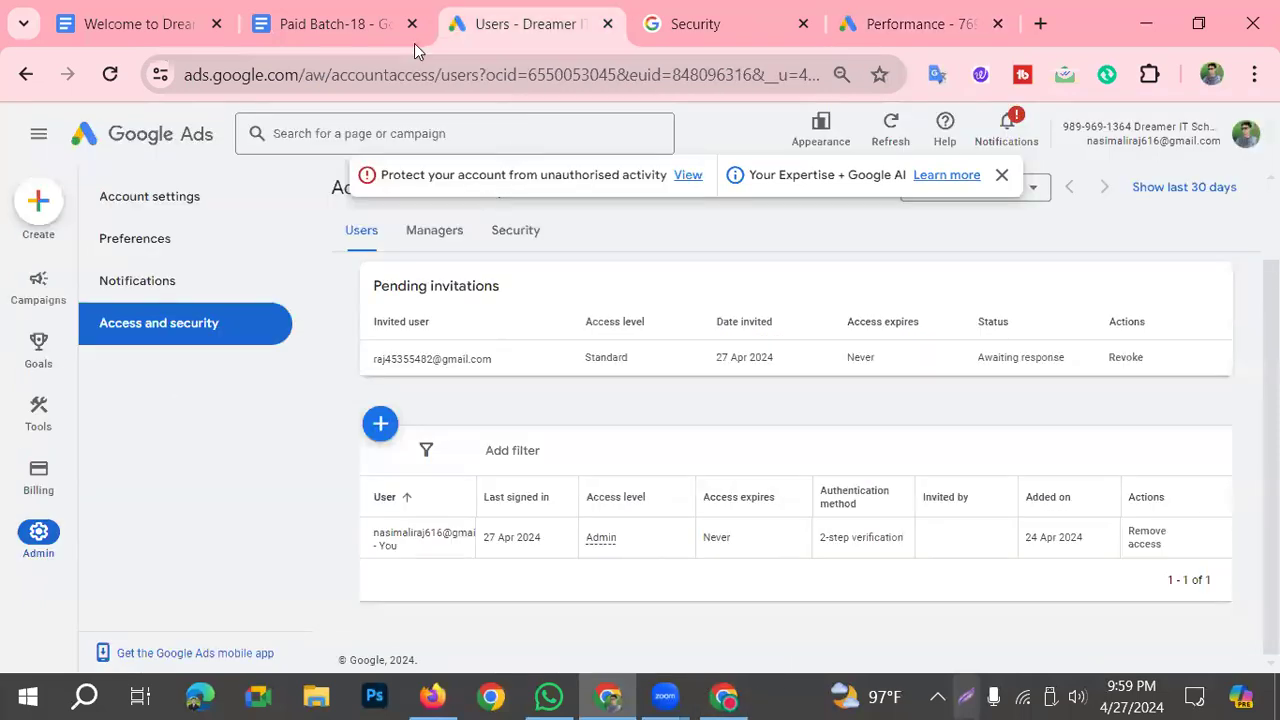
pyautogui.click(440, 230)
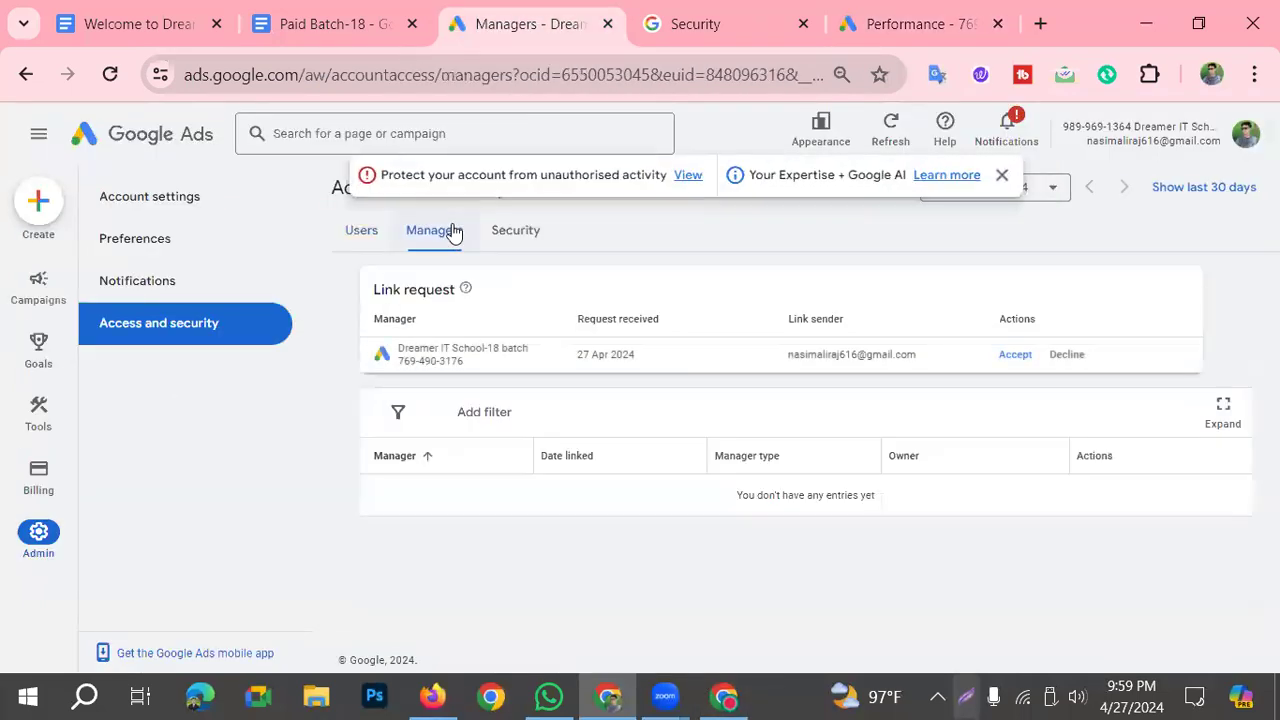
pyautogui.click(966, 697)
pyautogui.moveTo(346, 333)
pyautogui.mouseDown()
pyautogui.moveTo(434, 377)
pyautogui.moveTo(1003, 403)
pyautogui.moveTo(1153, 372)
pyautogui.mouseUp()
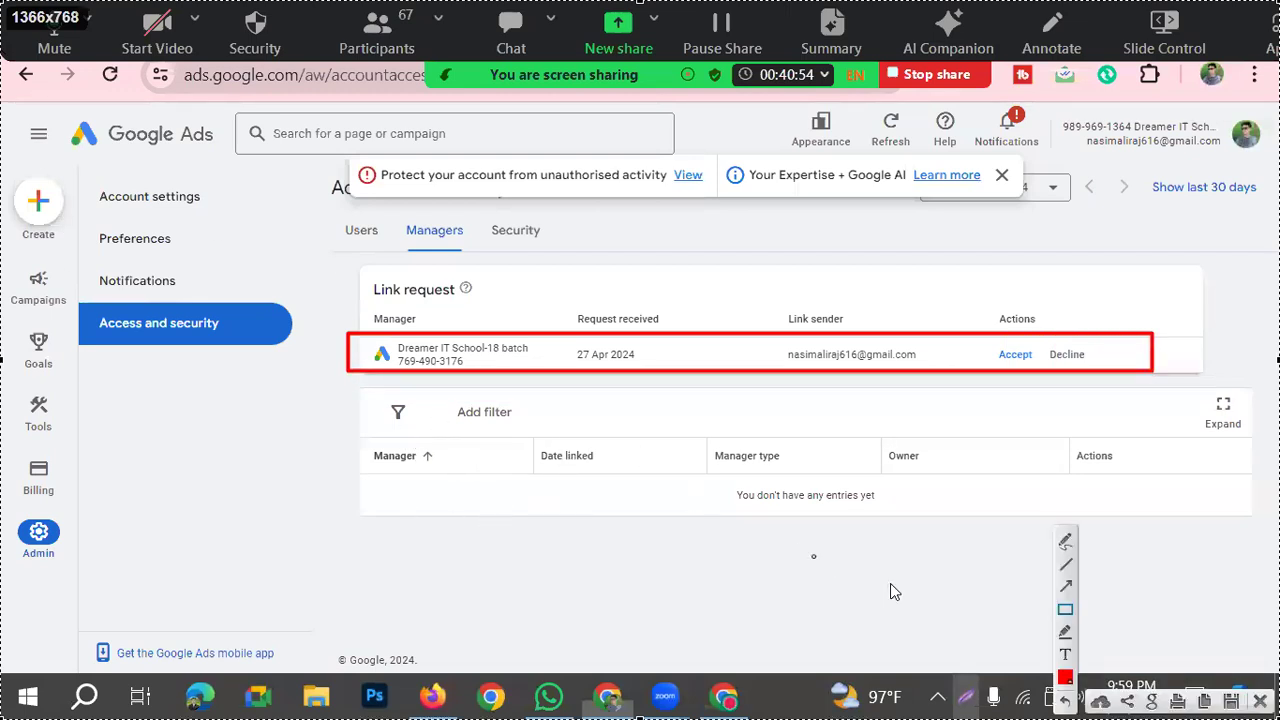
pyautogui.click(1065, 586)
pyautogui.moveTo(843, 618); pyautogui.dragTo(1006, 371)
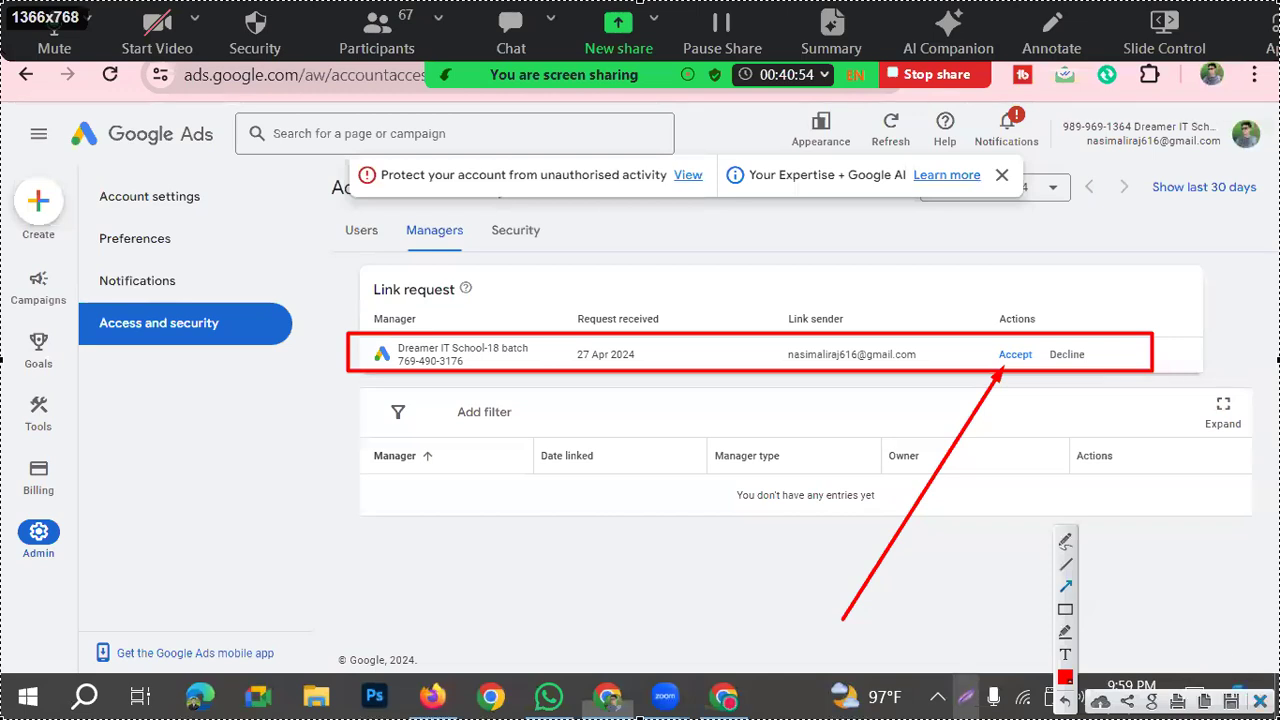
pyautogui.click(1260, 702)
# Step: Accept the link request and grant Dreamer IT School-18 batch access to the client account
pyautogui.click(1013, 355)
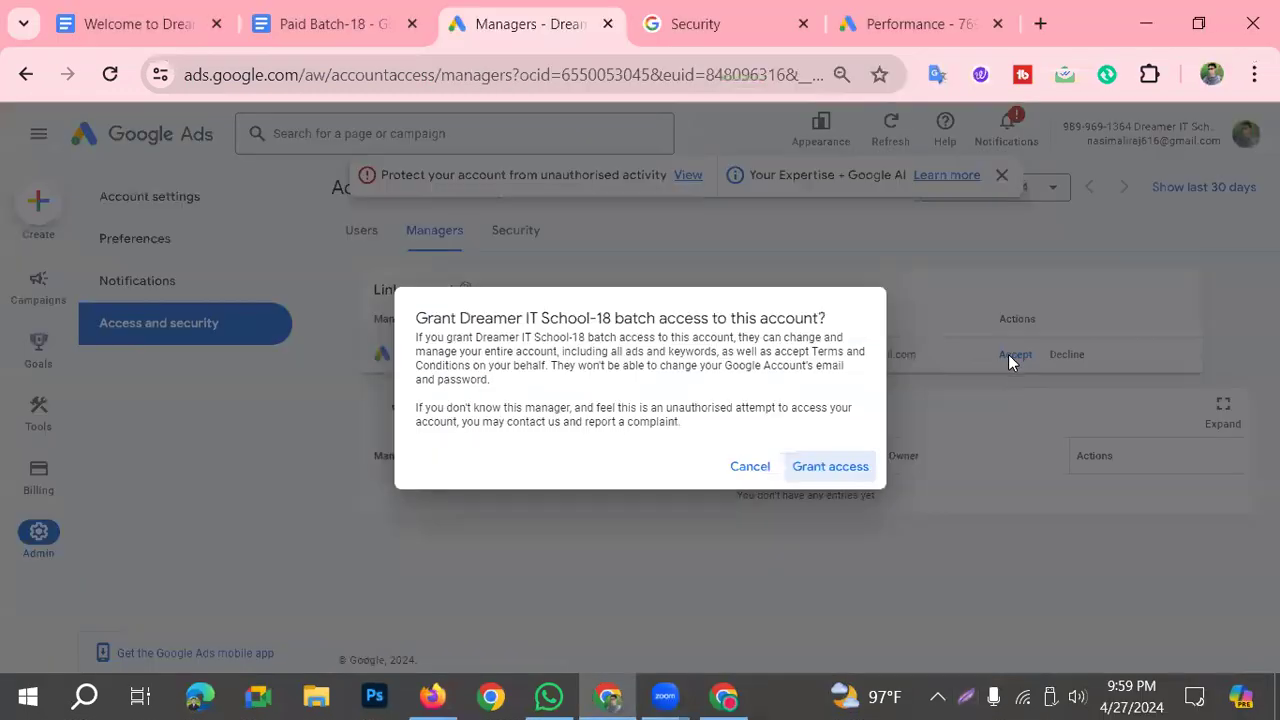
pyautogui.click(824, 475)
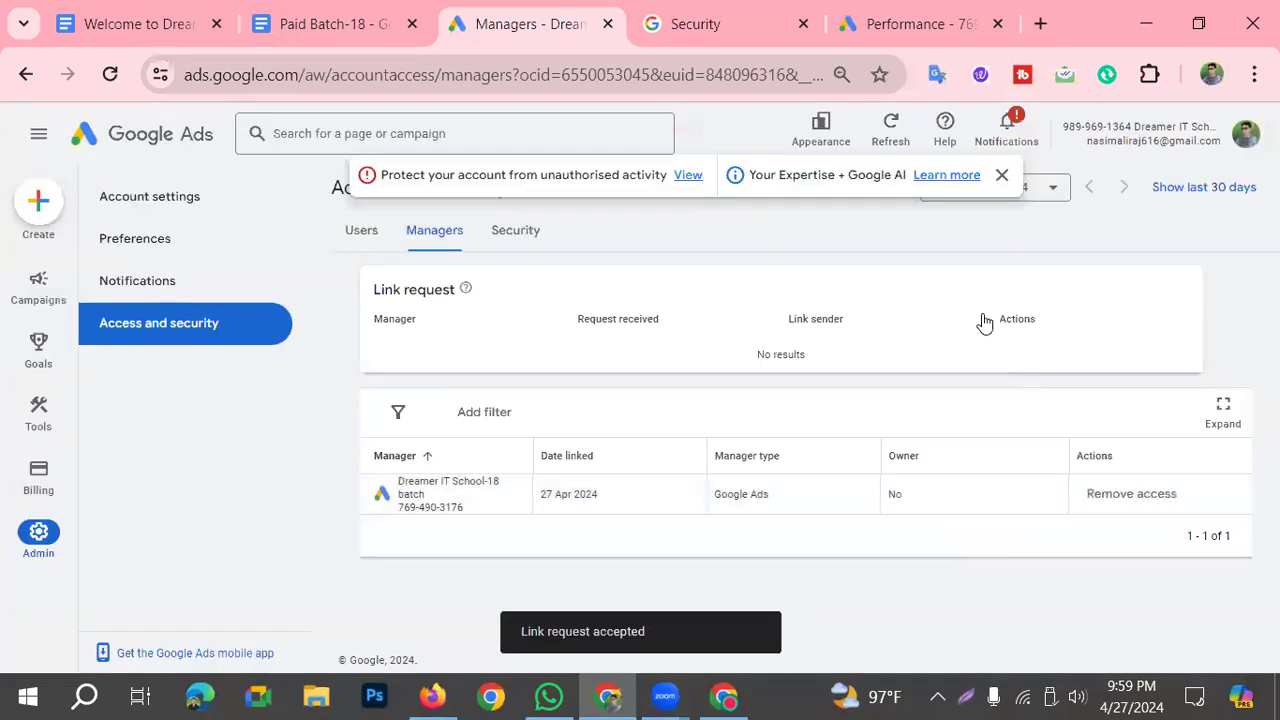
# Step: Switch to the other browser window, reload the Dreamer IT School- Batch 18 account, and review its campaign settings, account settings and user access list
pyautogui.click(716, 688)
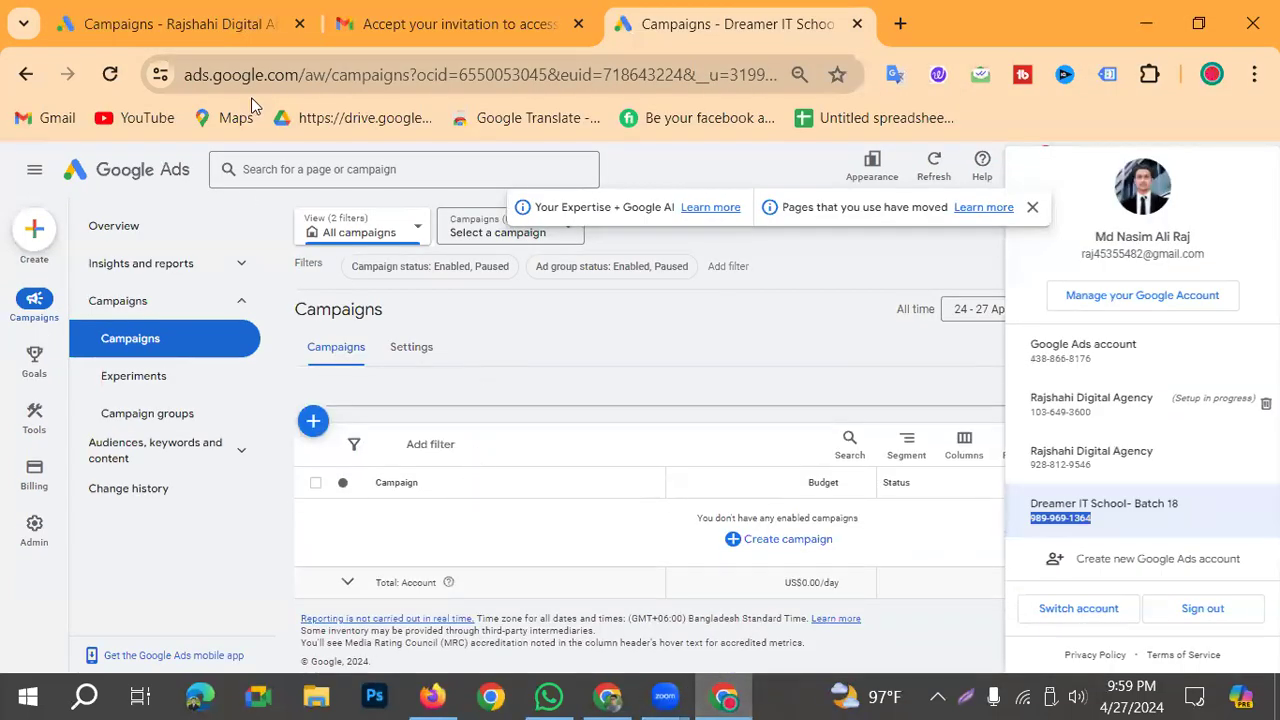
pyautogui.click(110, 74)
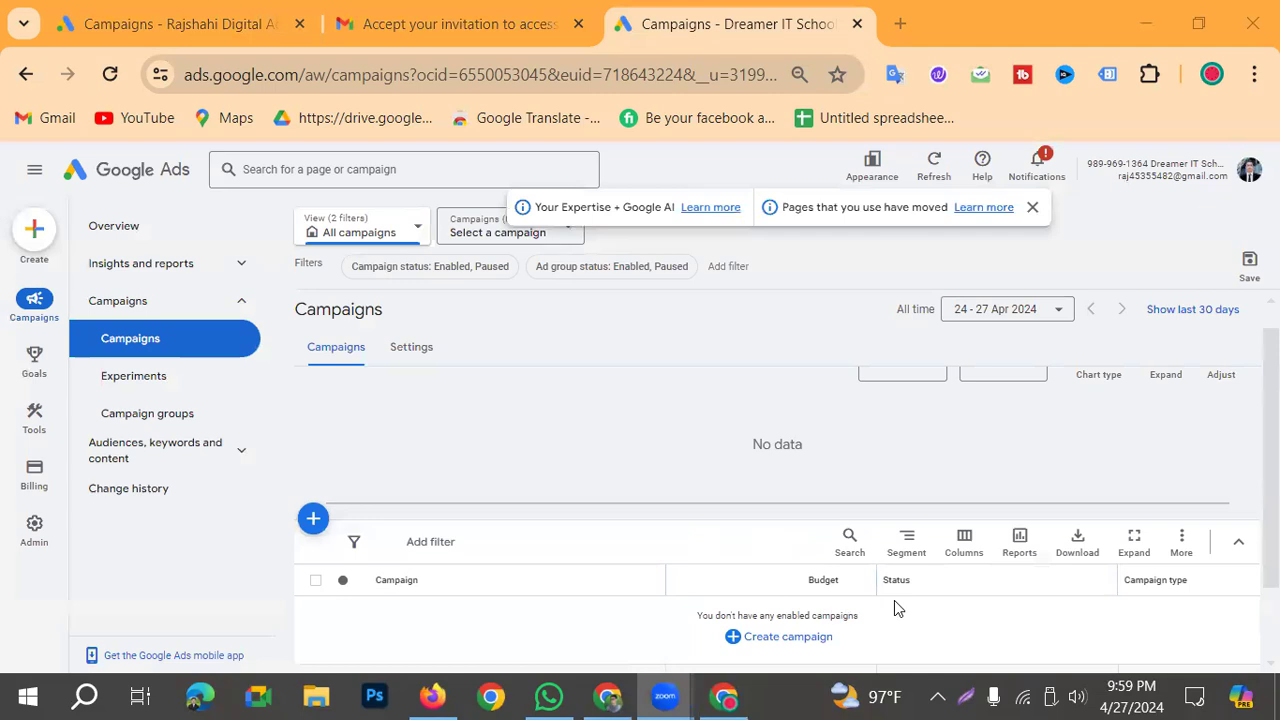
pyautogui.click(412, 347)
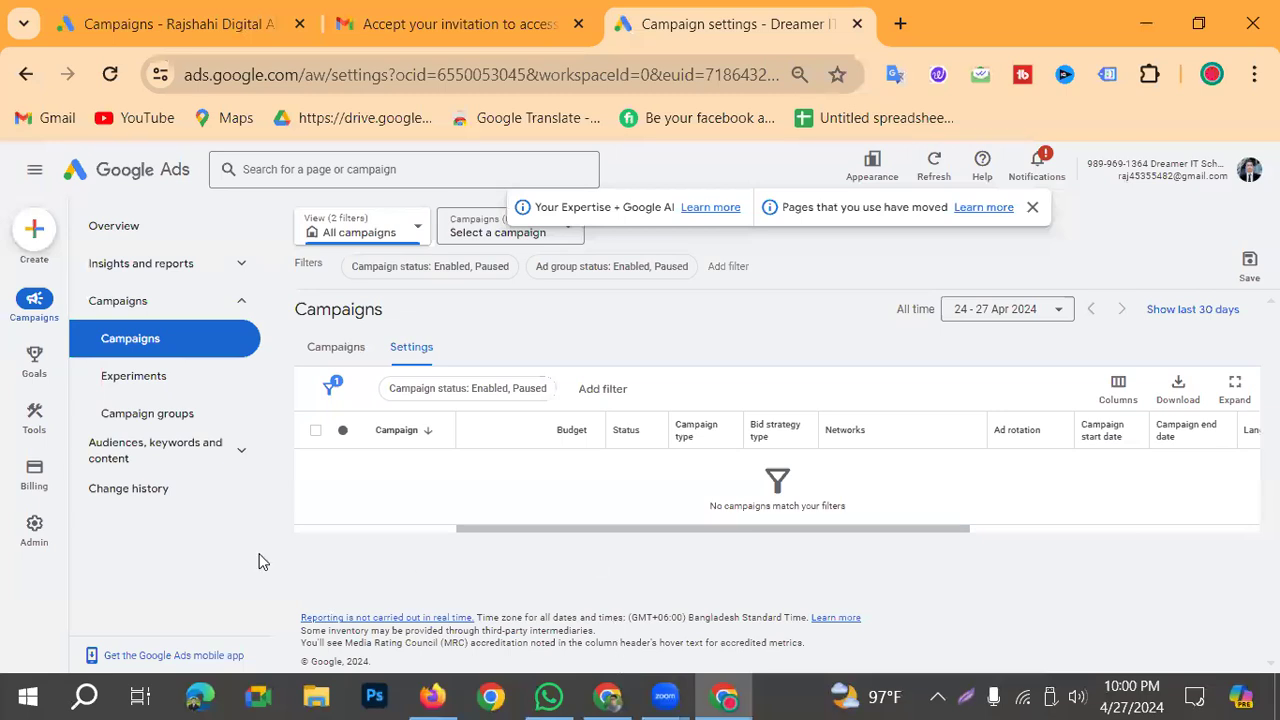
pyautogui.click(12, 535)
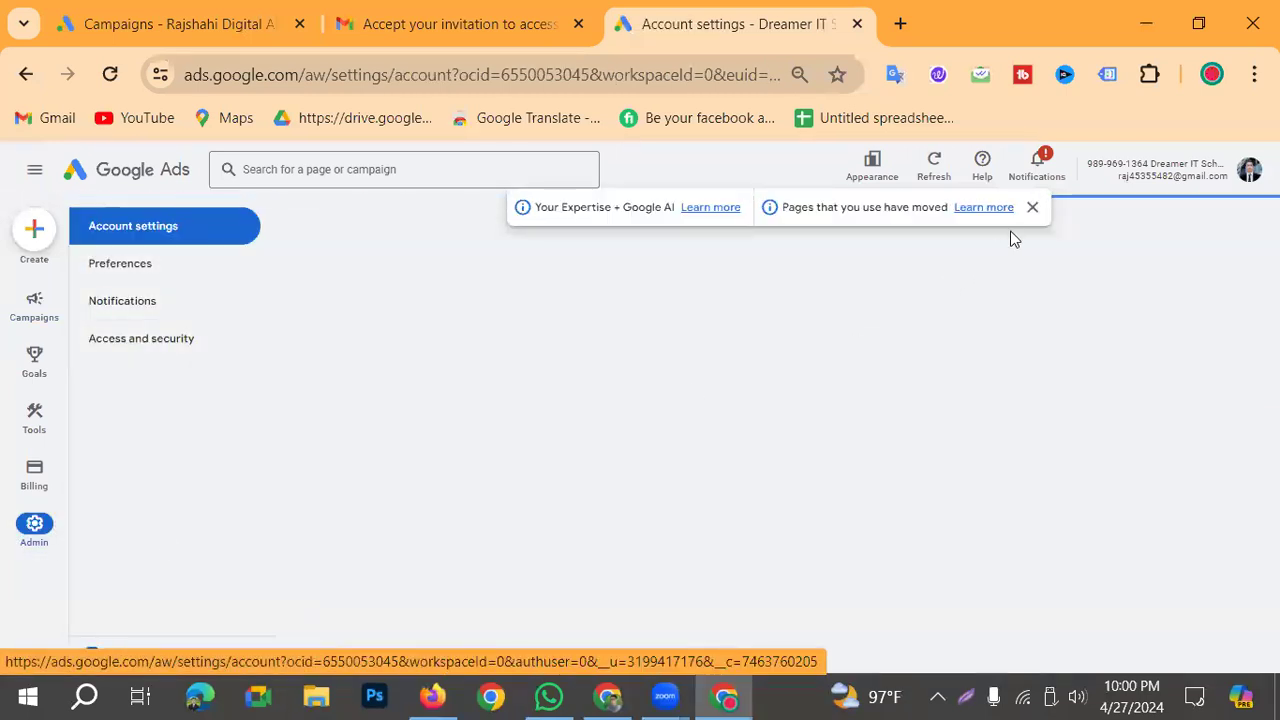
pyautogui.click(1032, 208)
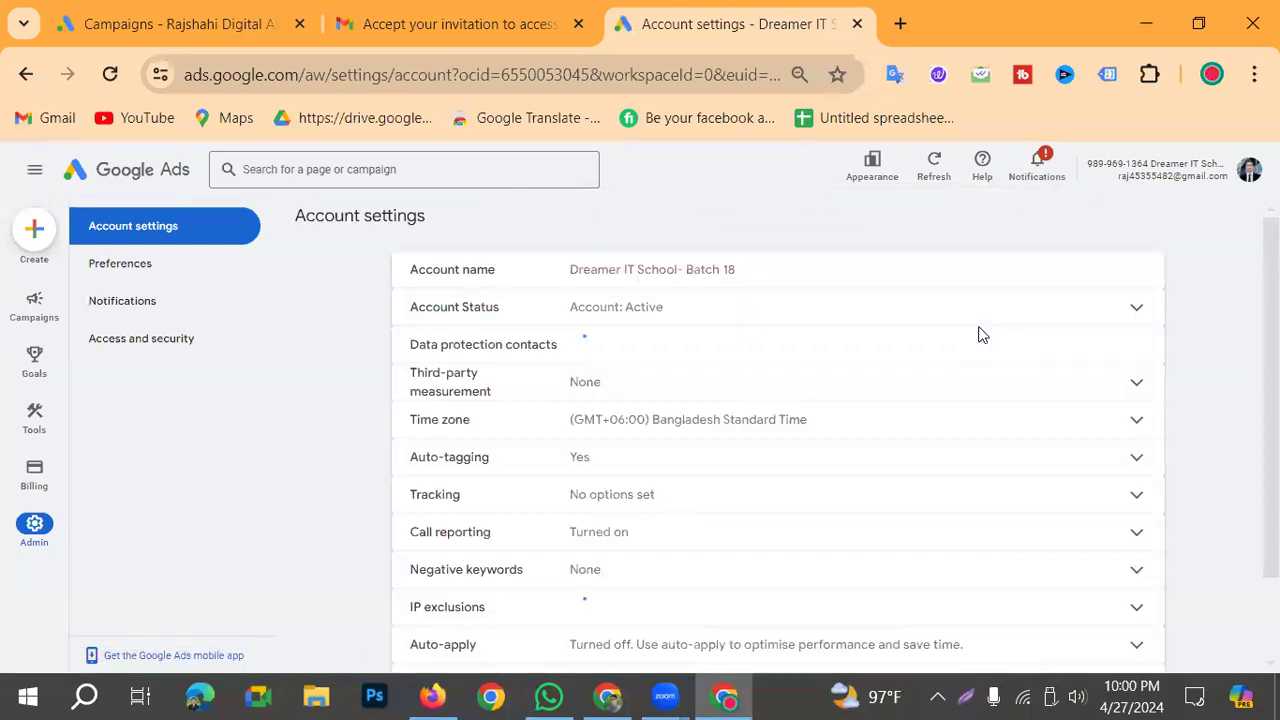
pyautogui.scroll(-2, 863, 551)
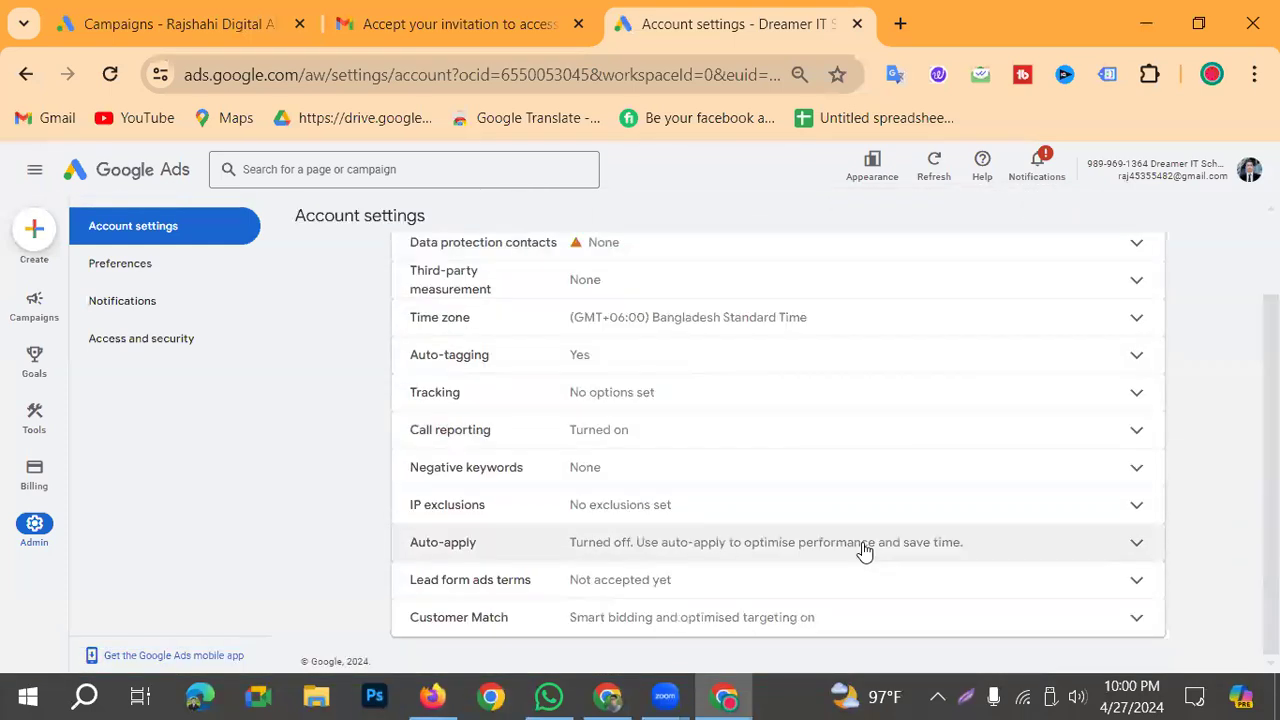
pyautogui.scroll(2, 878, 576)
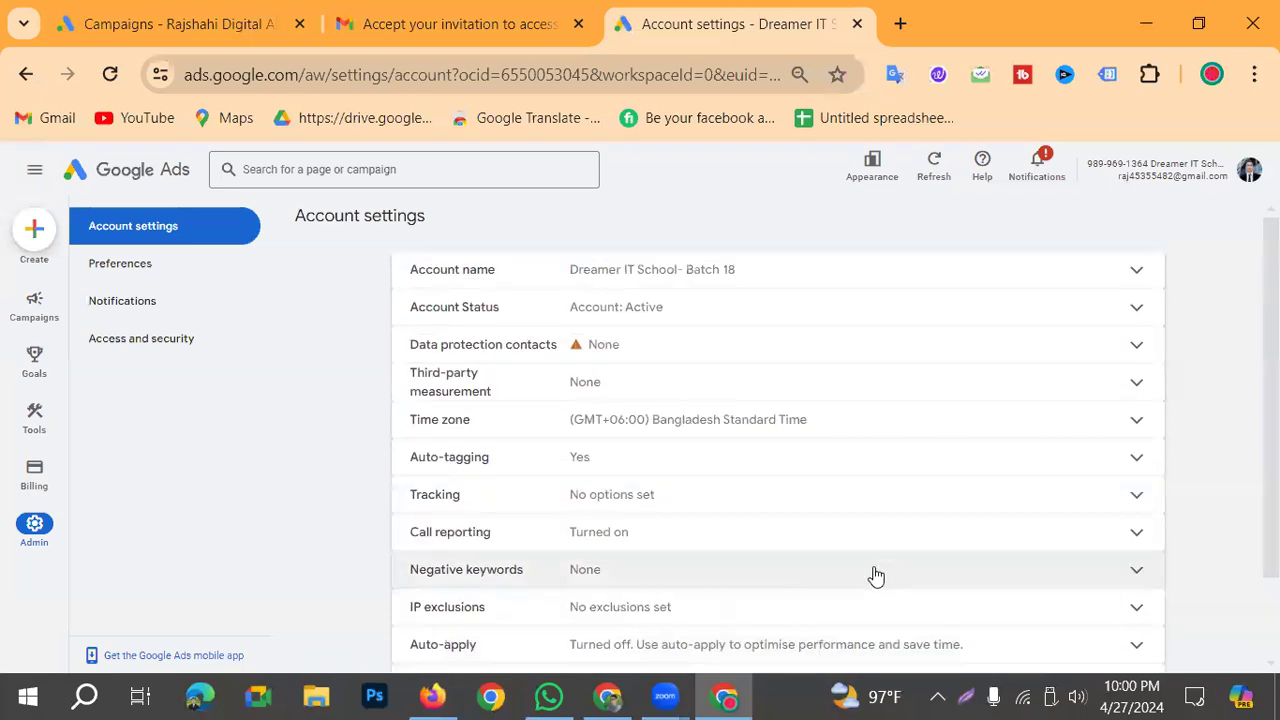
pyautogui.click(178, 348)
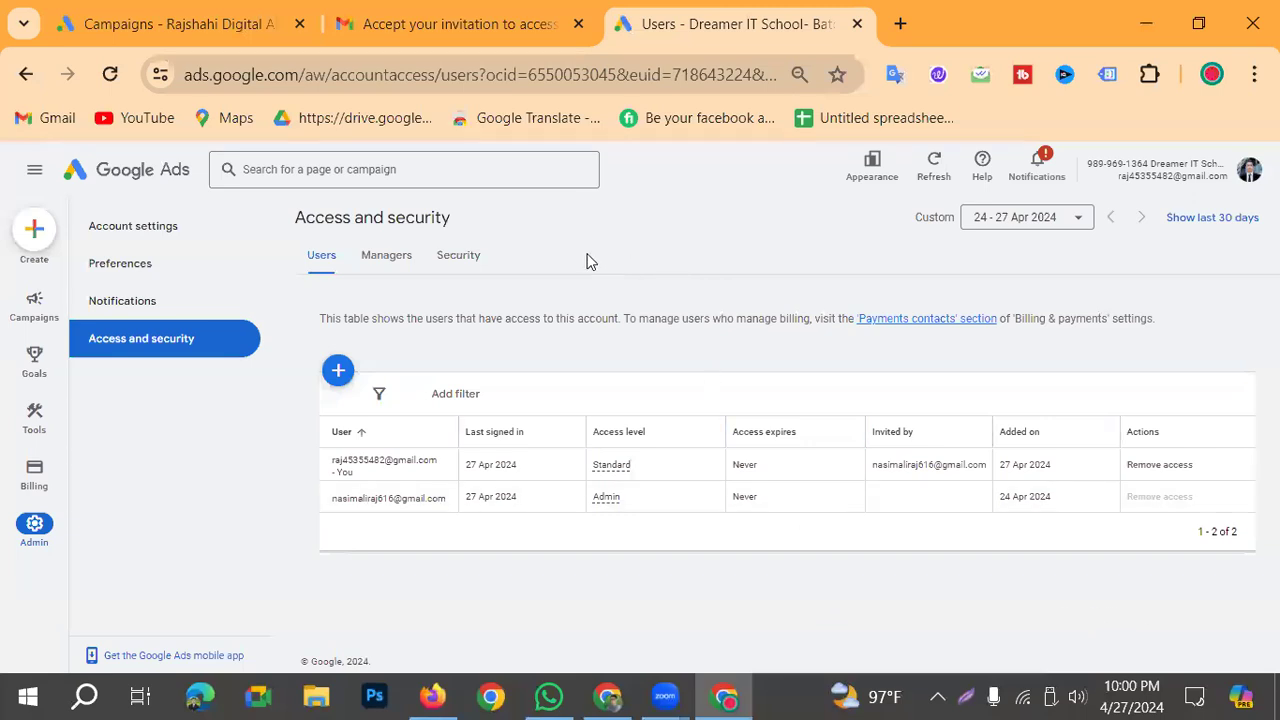
# Step: Return to the manager account's browser window, close the Security page, and reload the Performance page to check for the linked account
pyautogui.click(608, 697)
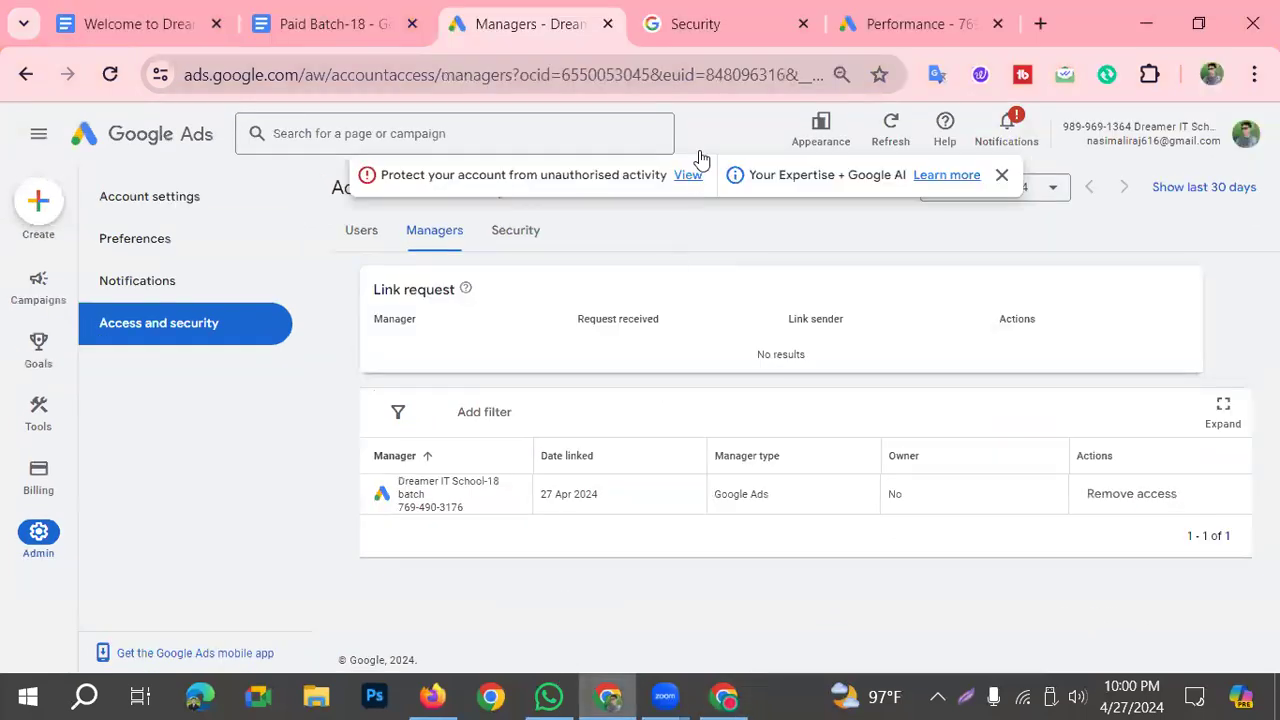
pyautogui.moveTo(735, 26); pyautogui.dragTo(790, 60)
pyautogui.click(870, 32)
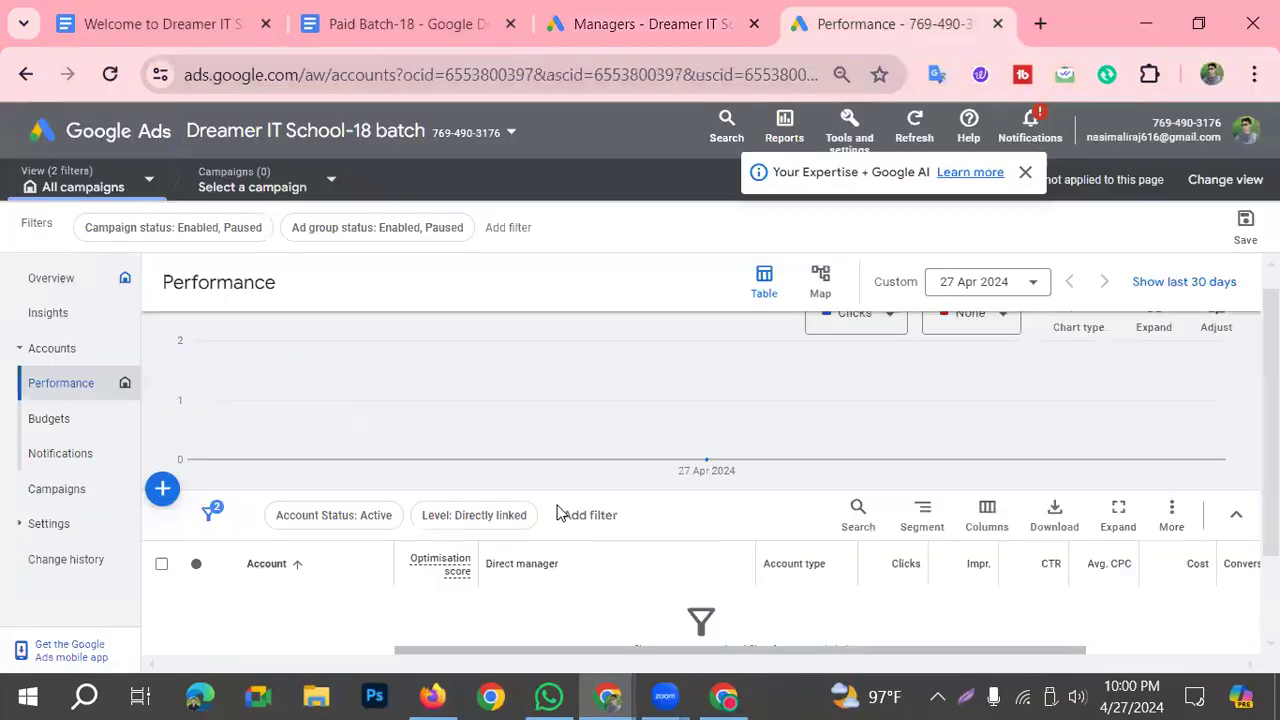
pyautogui.scroll(-1, 630, 490)
pyautogui.scroll(2, 625, 410)
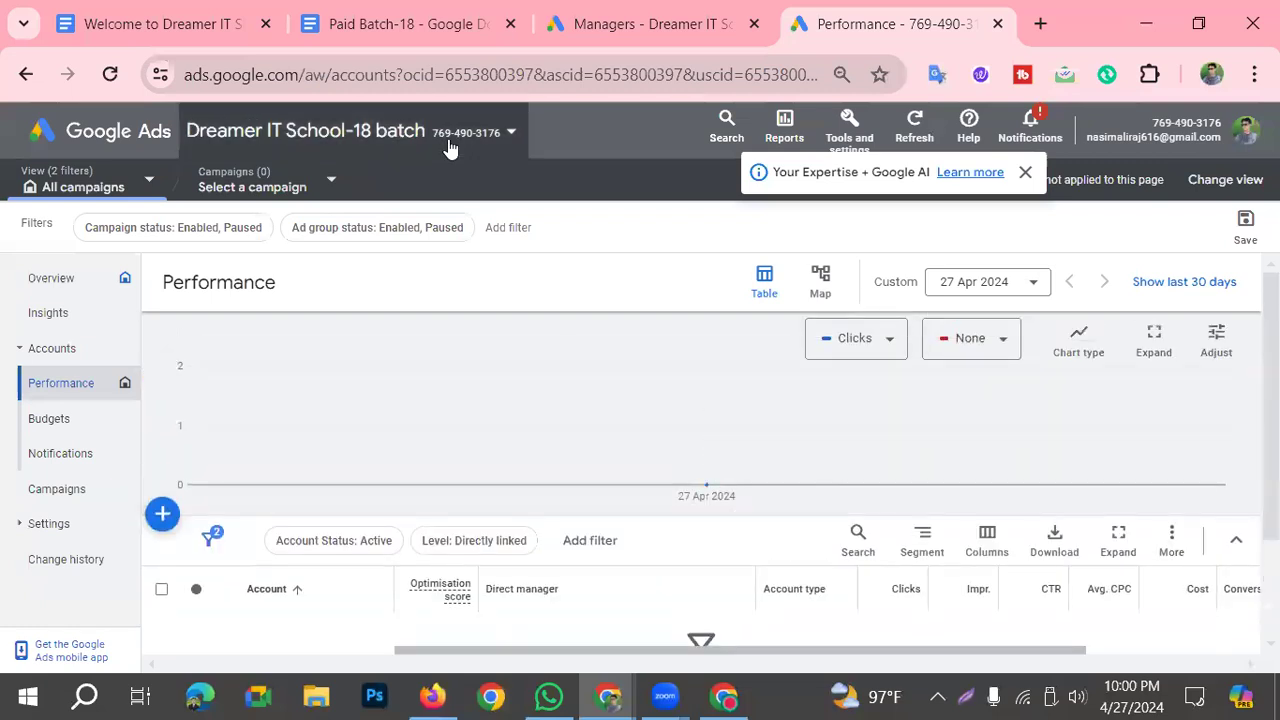
pyautogui.click(26, 348)
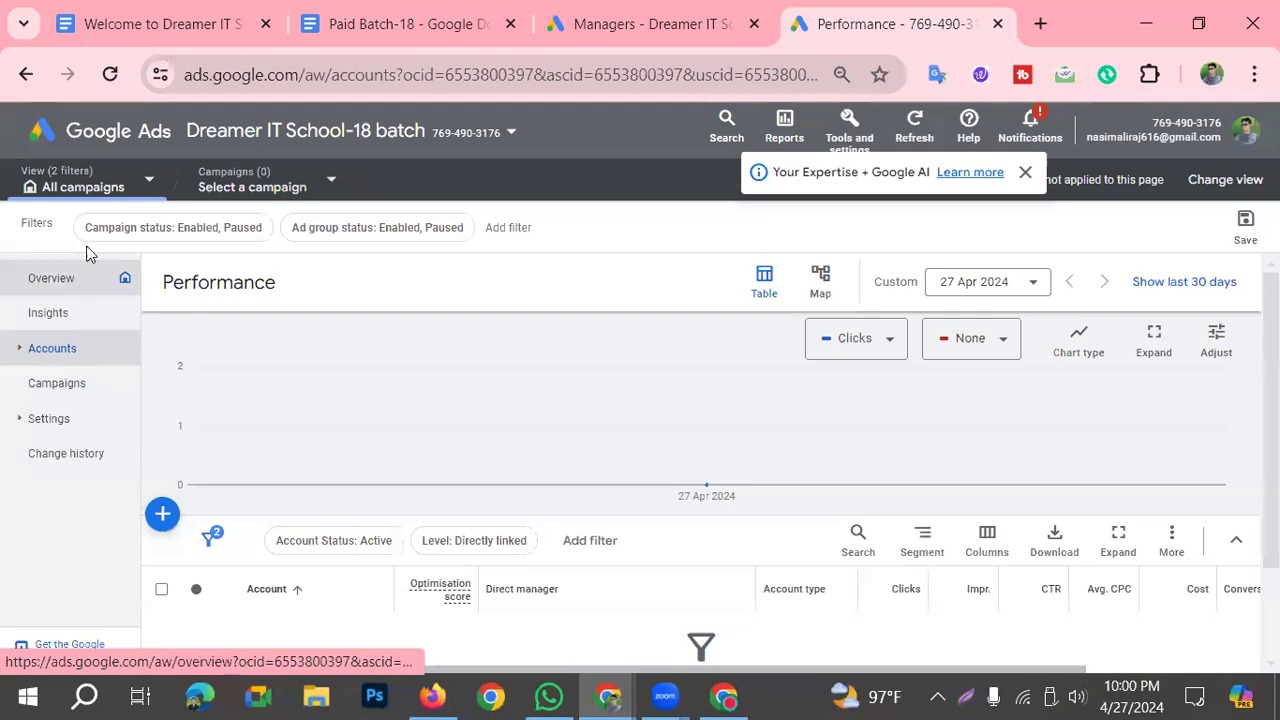
pyautogui.click(110, 74)
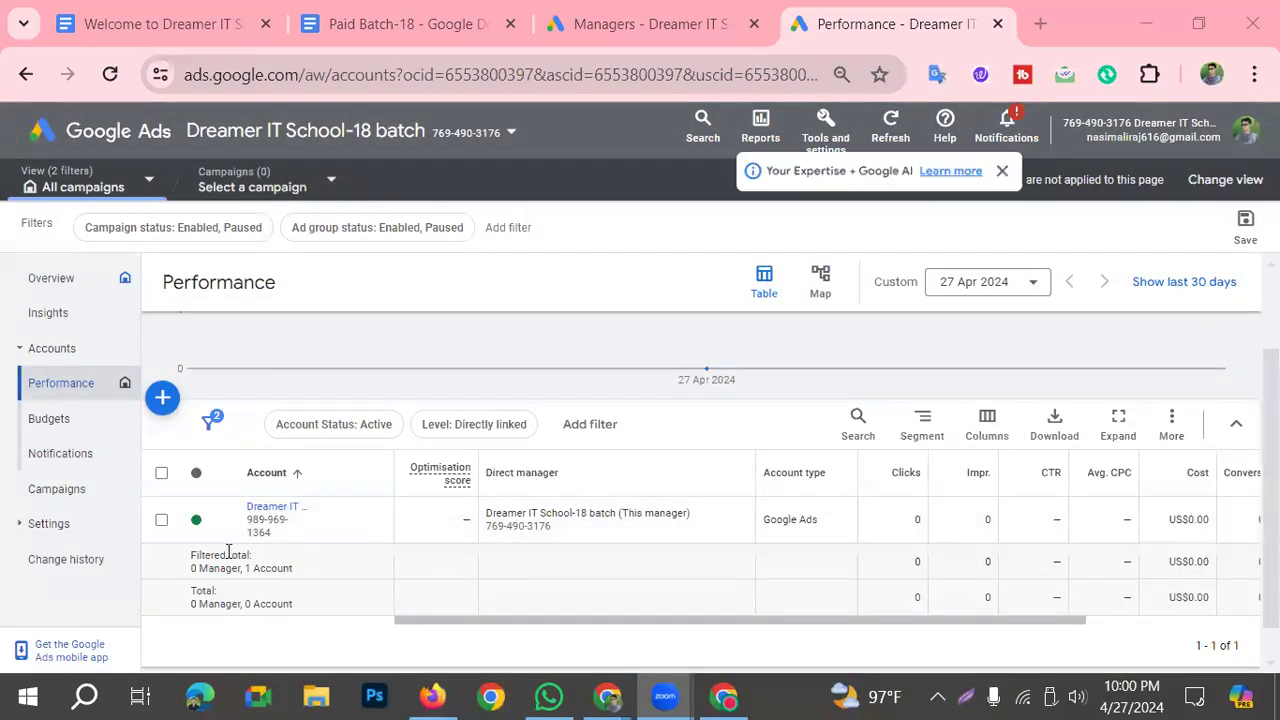
# Step: Open the linked Dreamer IT School- Batch 18 account from the manager account and look through its Overview, including the billing summary
pyautogui.click(277, 514)
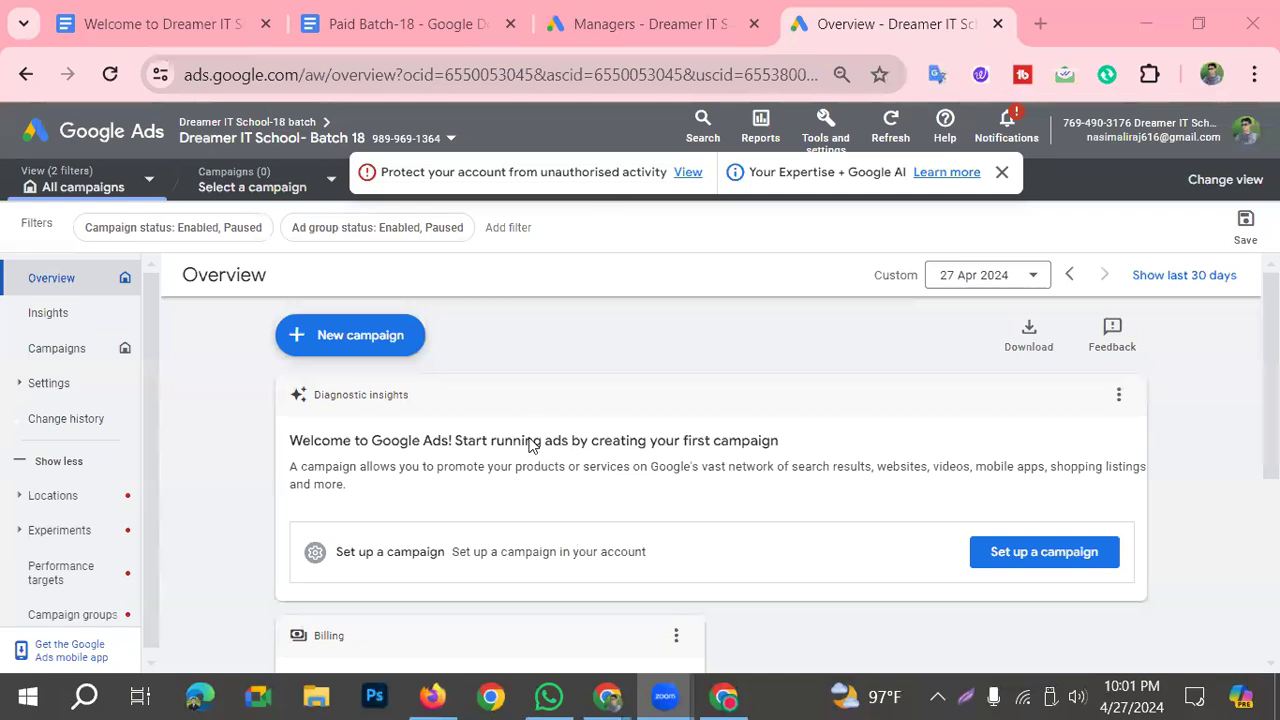
pyautogui.scroll(-1, 390, 521)
pyautogui.scroll(-2, 400, 505)
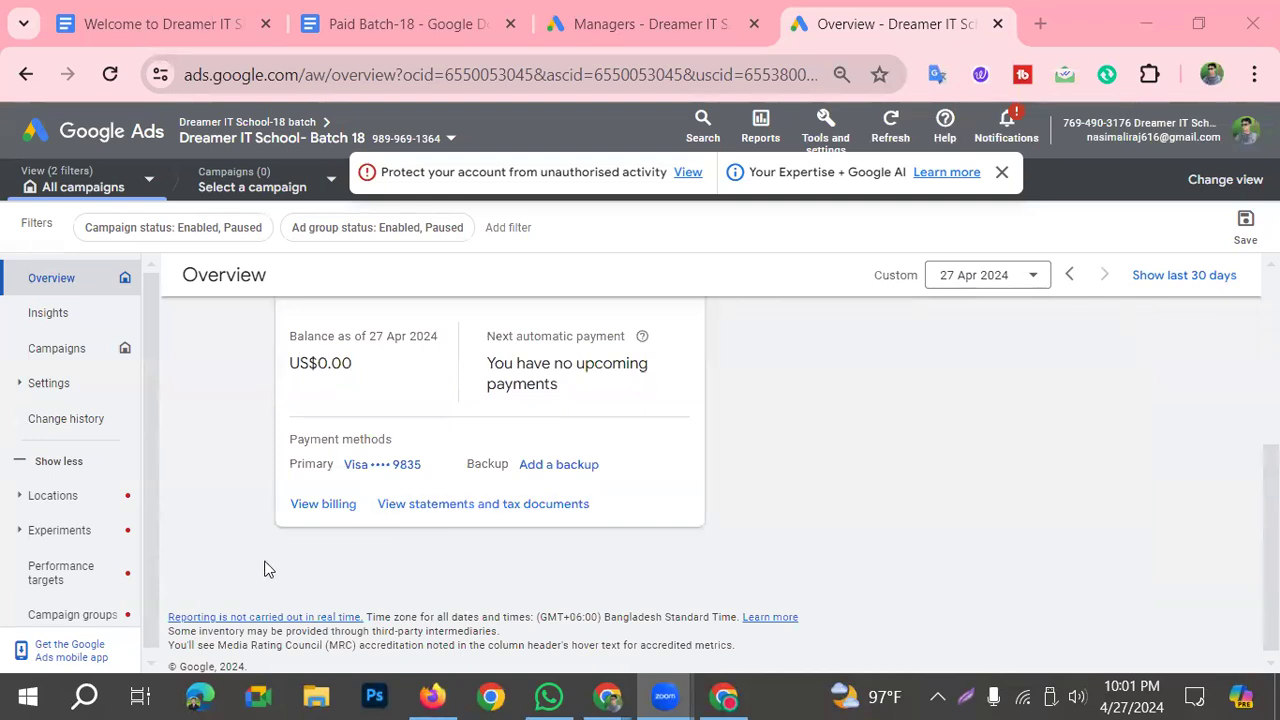
pyautogui.scroll(3, 264, 569)
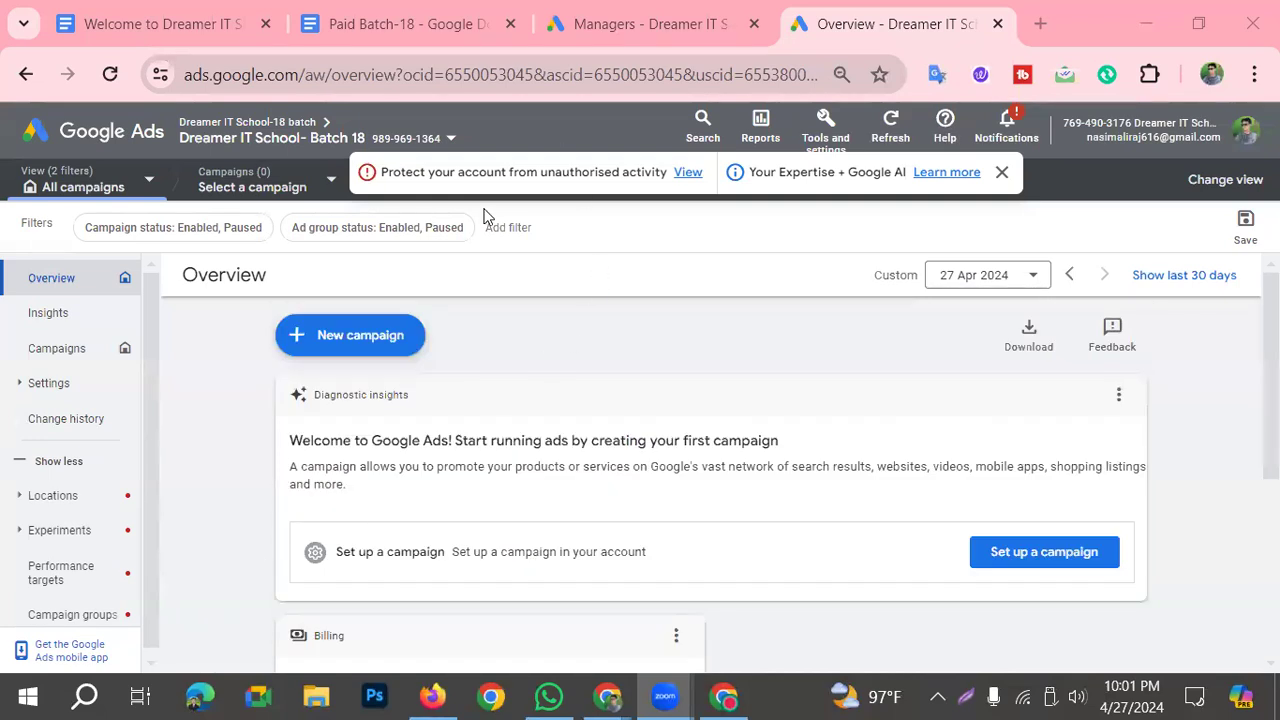
# Step: Return to the client account's Managers page and dismiss the notification banner covering its heading
pyautogui.click(600, 20)
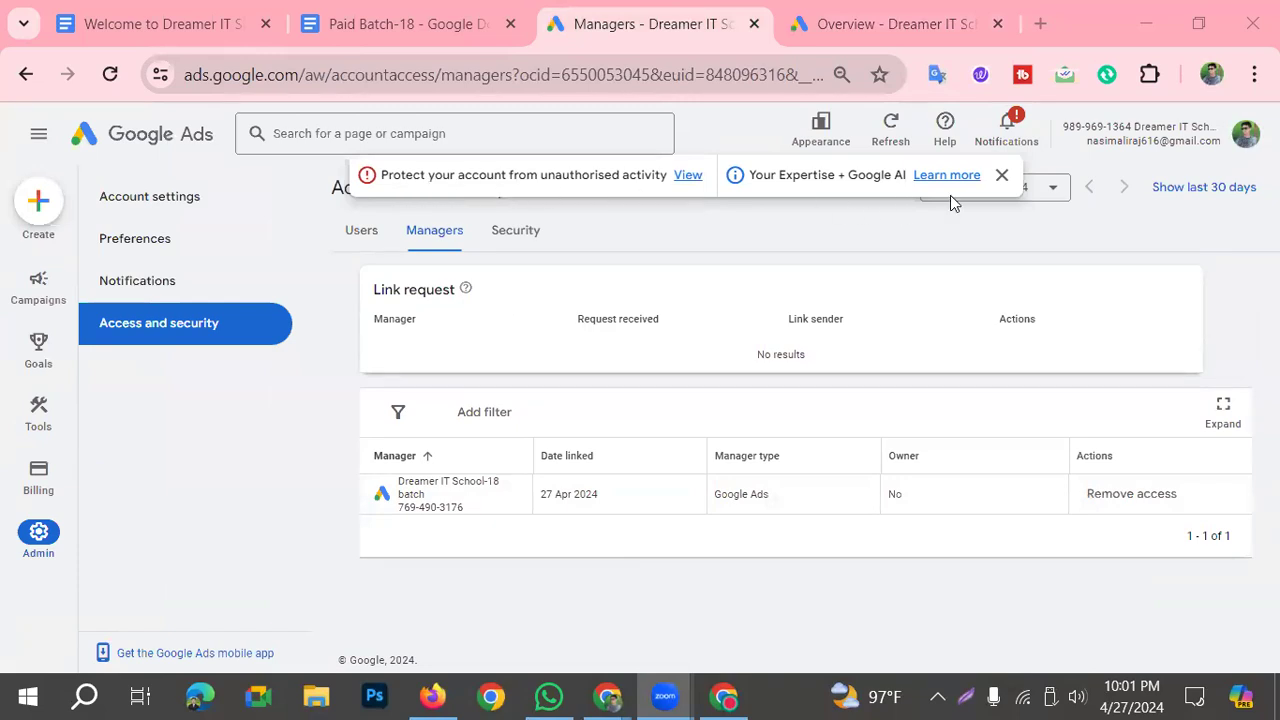
pyautogui.click(1000, 175)
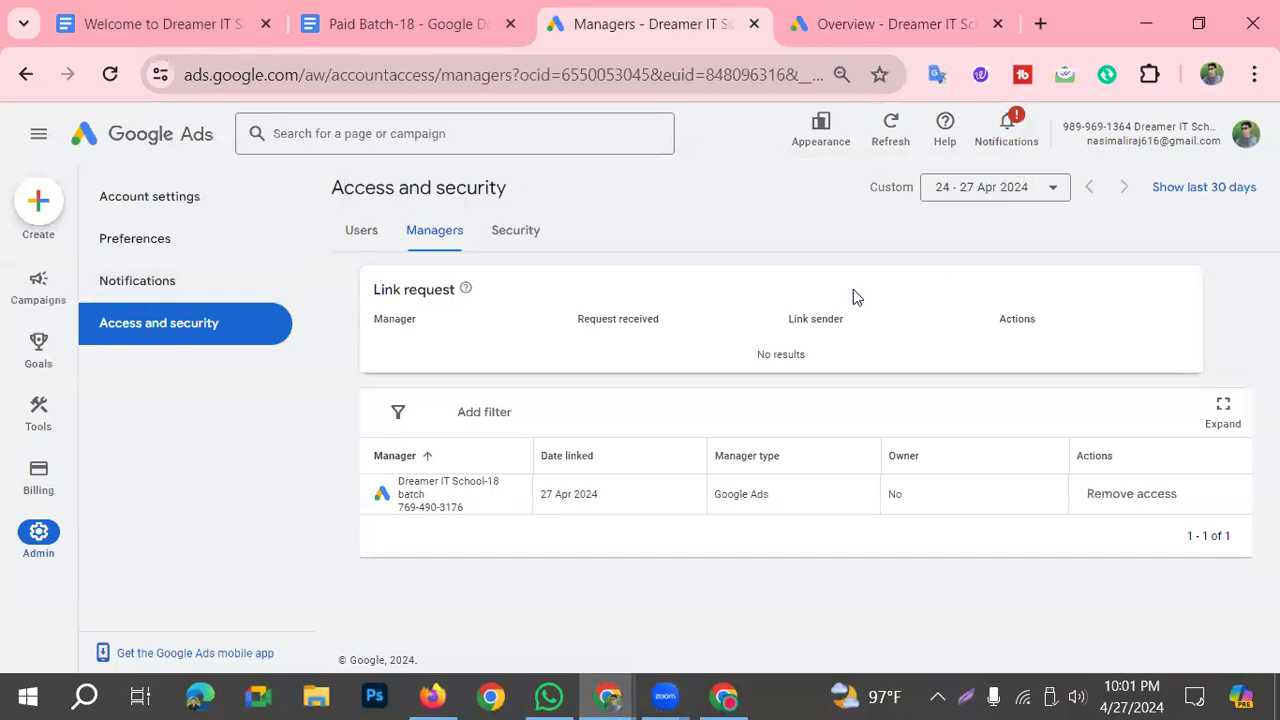